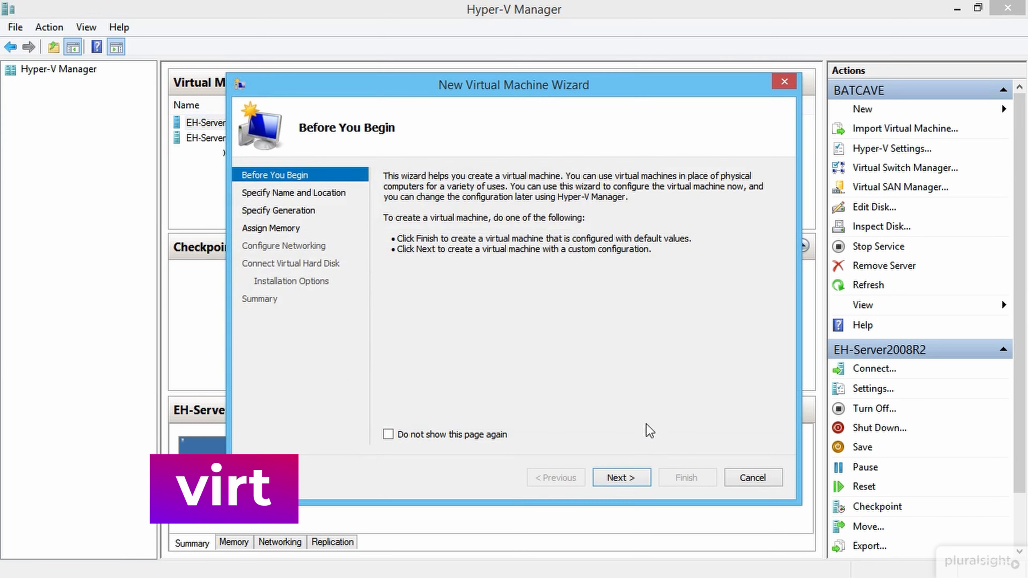
Step: Name the VM EH-Windows8.1 and store it in D:\ceh project\vm's\
click(634, 476)
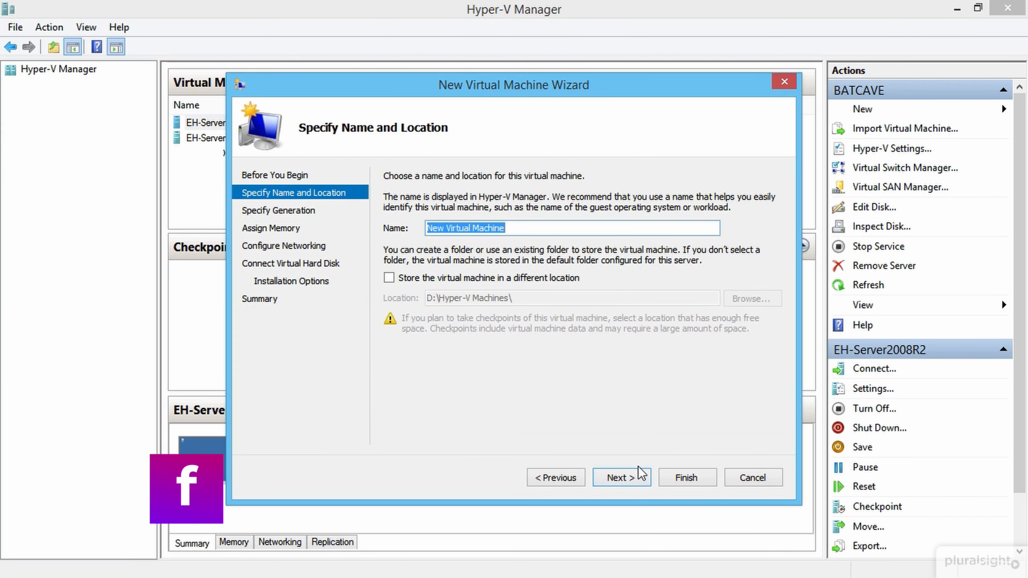
text(EH-)
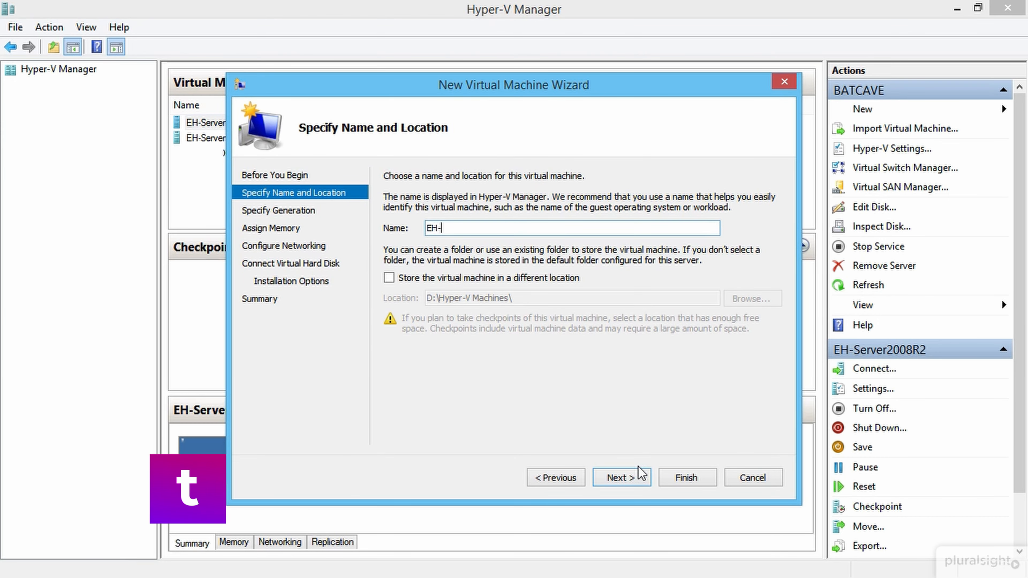
text(Windows)
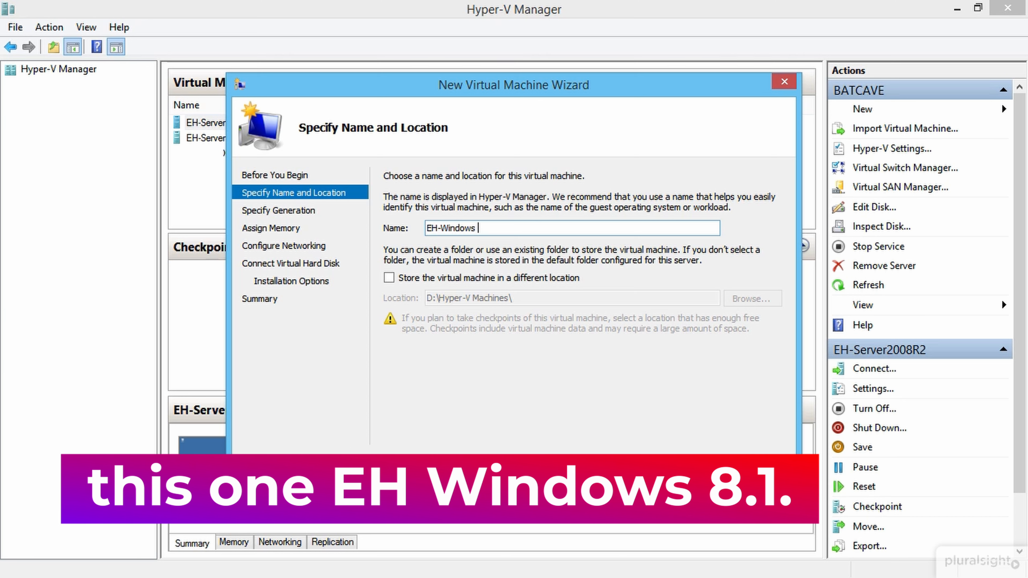
key(BackSpace)
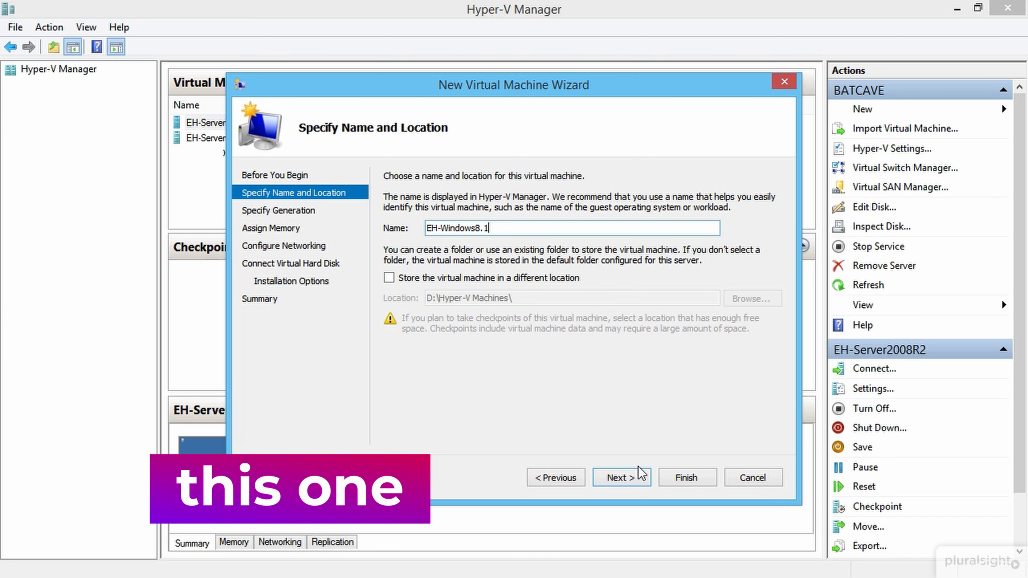
click(508, 278)
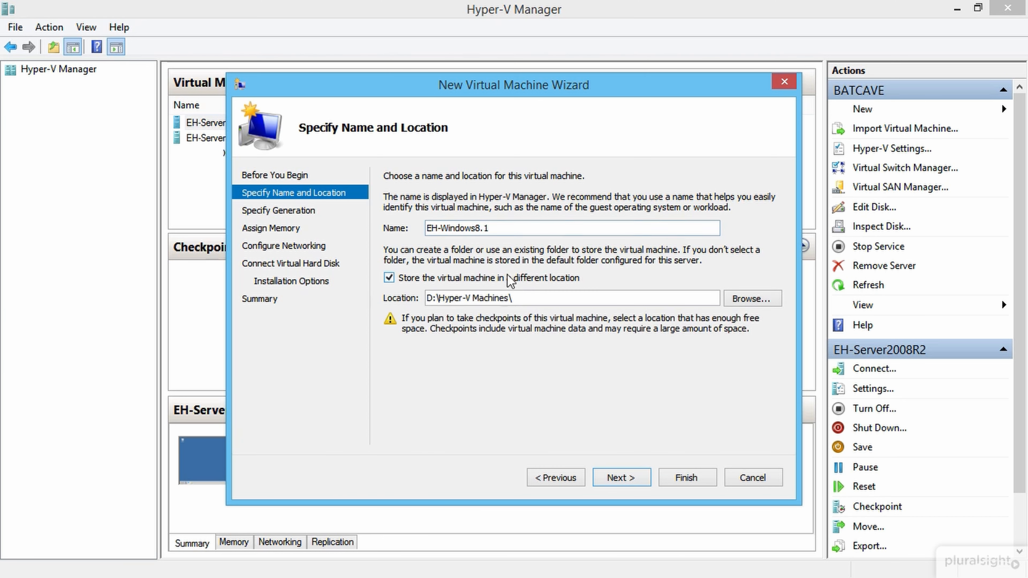
click(752, 298)
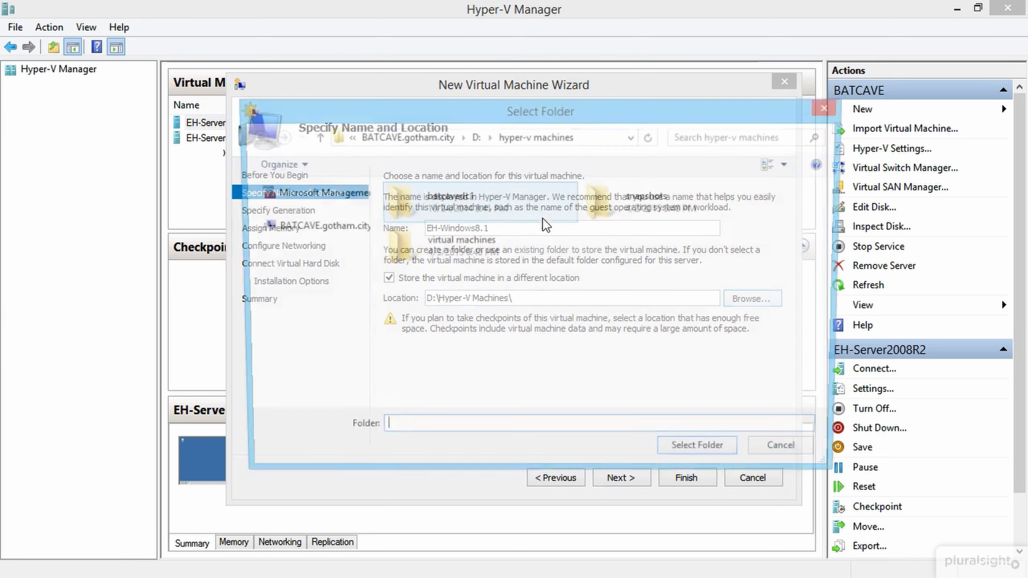
click(478, 134)
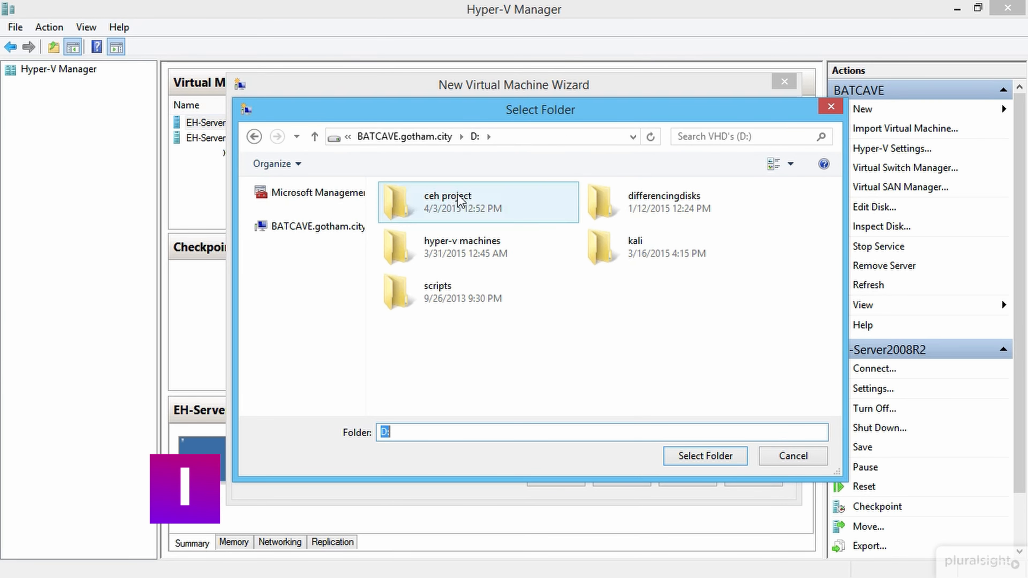
double_click(457, 200)
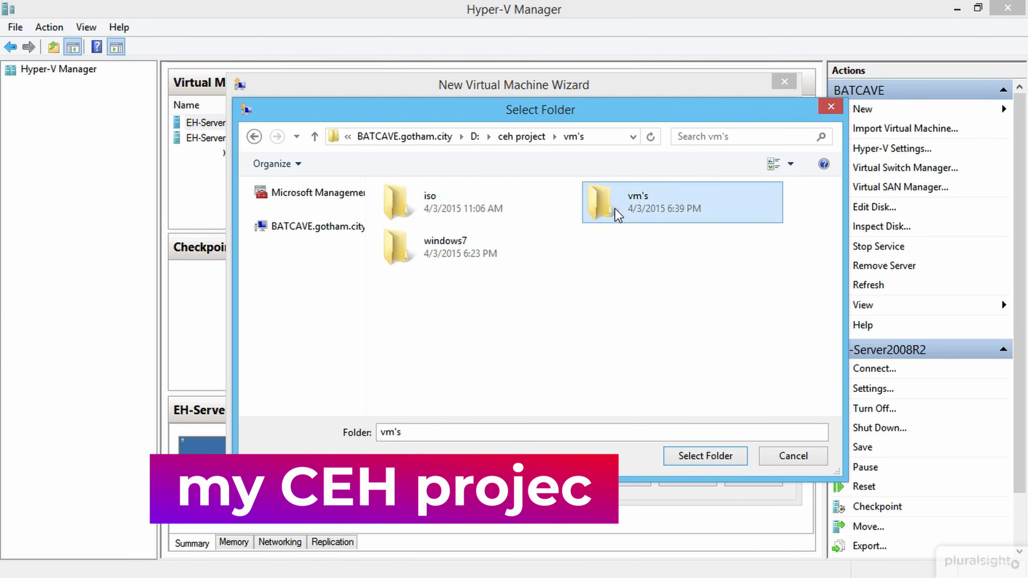
double_click(614, 207)
click(724, 456)
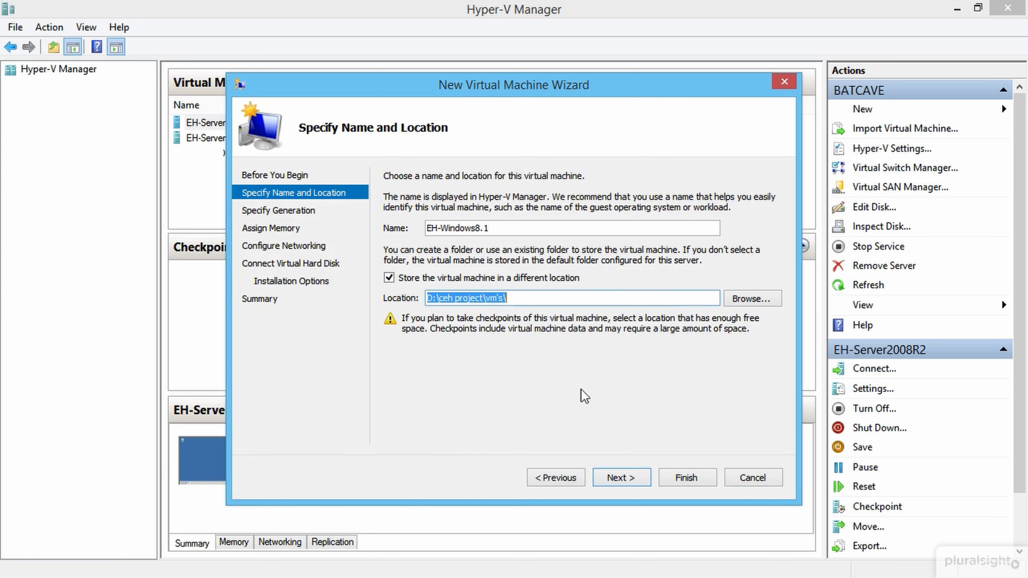
Step: Keep Generation 1 and give the VM 2048 MB of startup memory
click(620, 481)
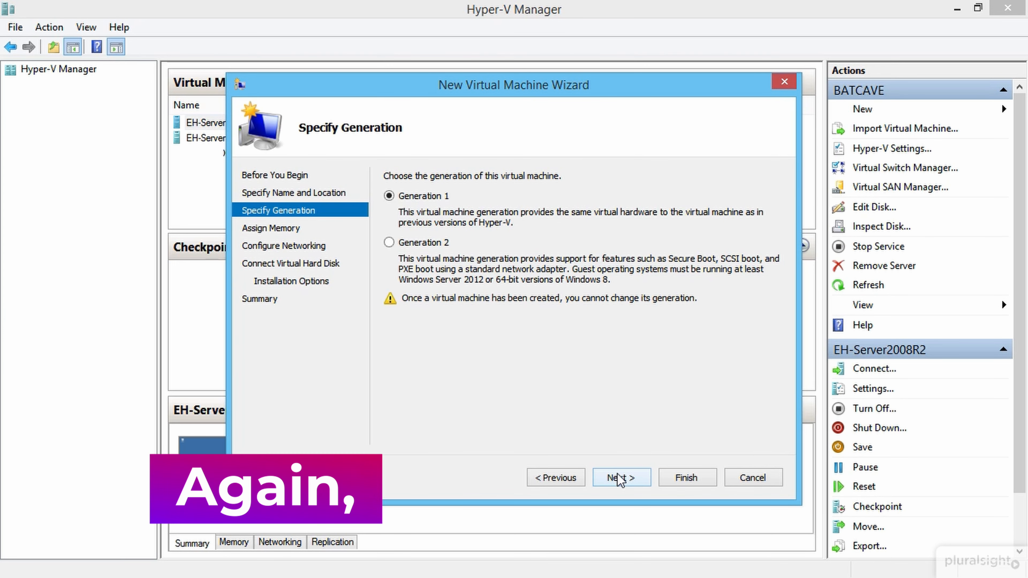
click(619, 479)
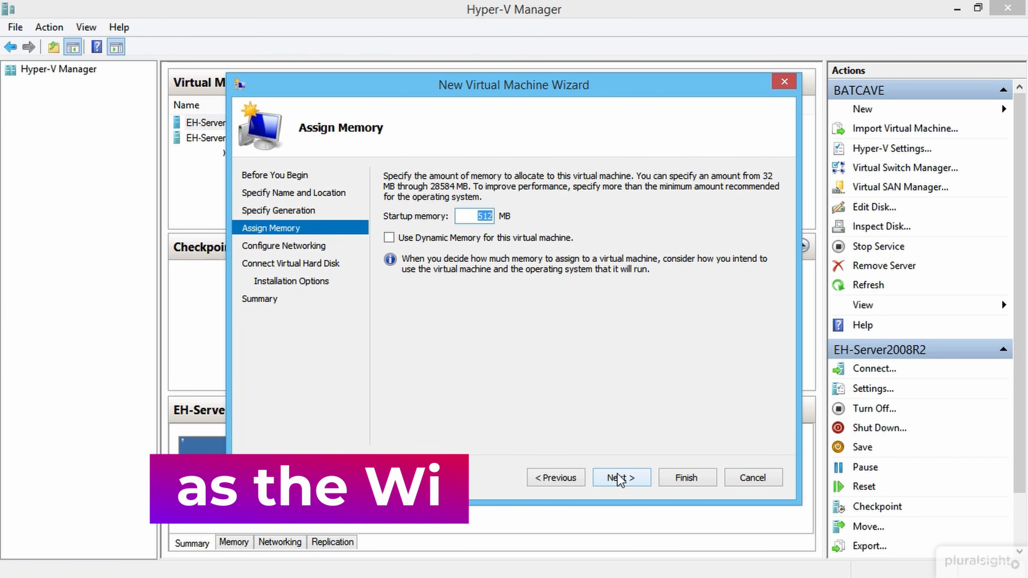
text(2048)
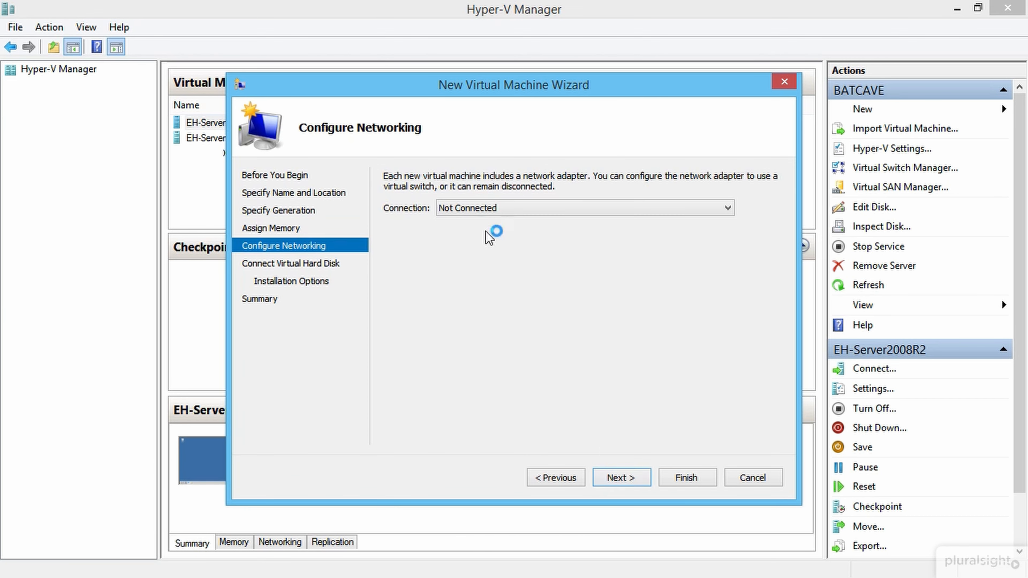
Step: Connect the VM to Hacking Network and accept the new 127 GB virtual disk
click(487, 254)
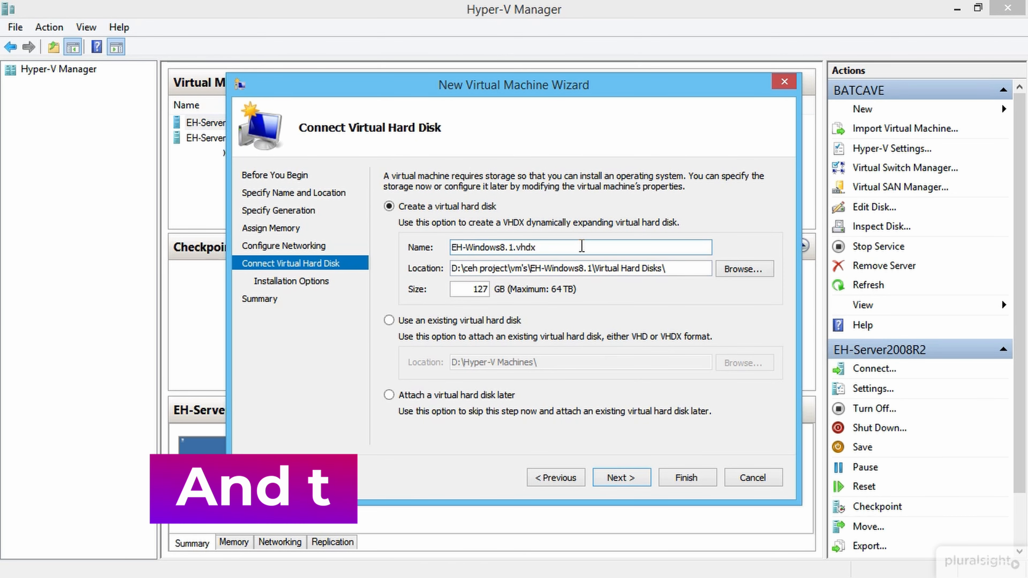
drag(540, 248, 477, 247)
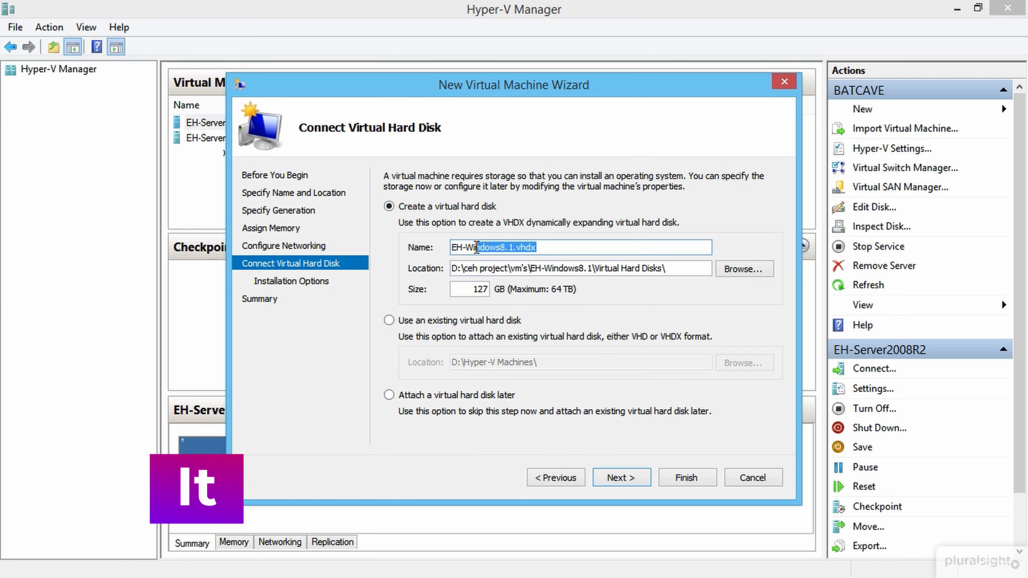
drag(666, 275, 488, 290)
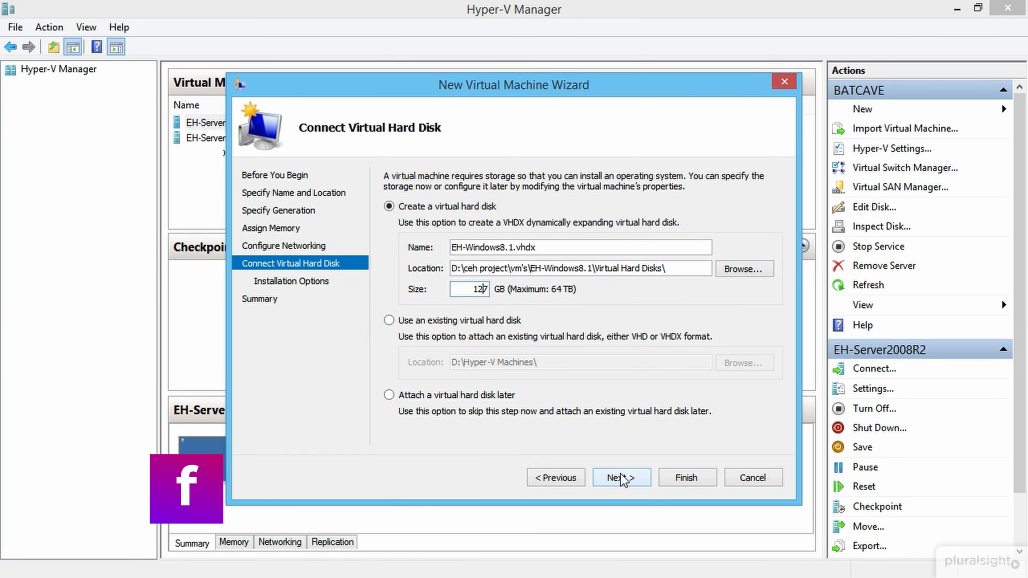
click(623, 479)
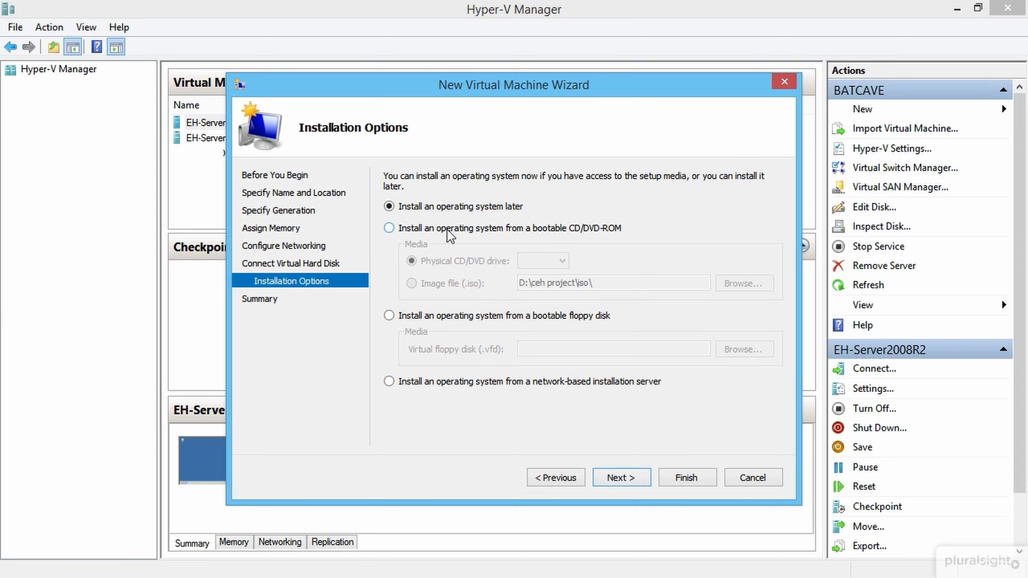
Step: Set windows 8.1 trial.iso as the install image and finish creating the VM
click(427, 284)
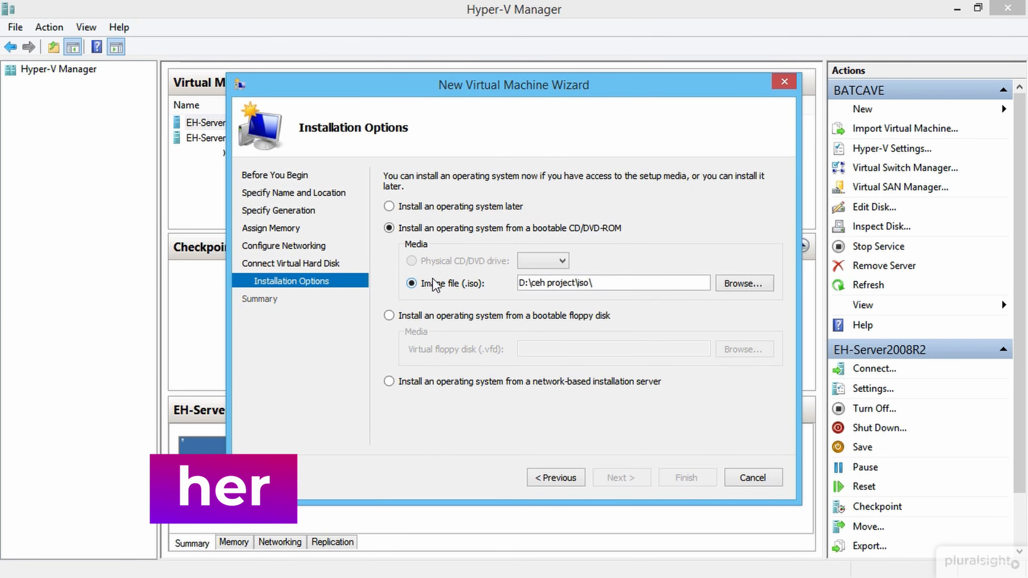
click(743, 284)
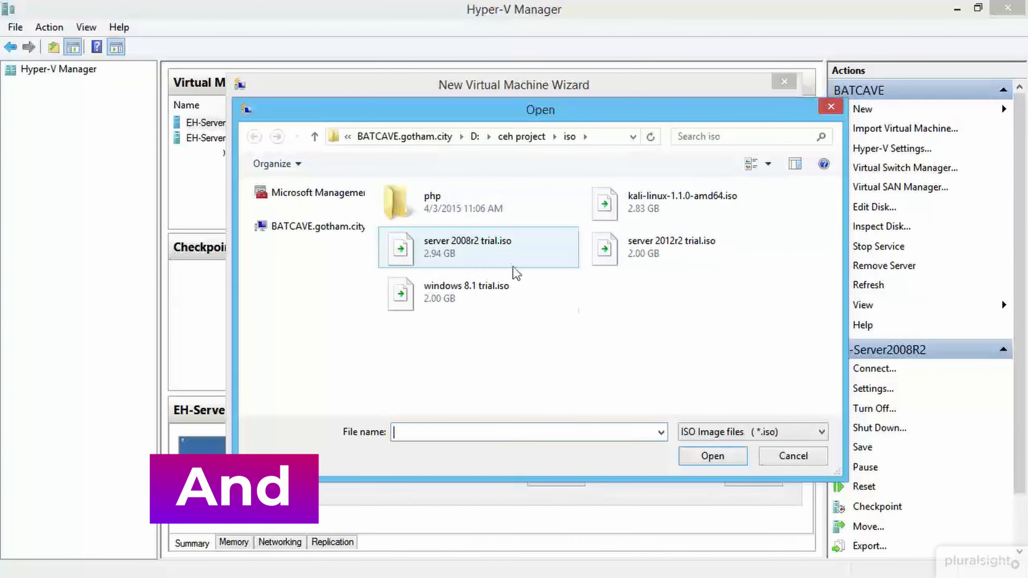
click(482, 304)
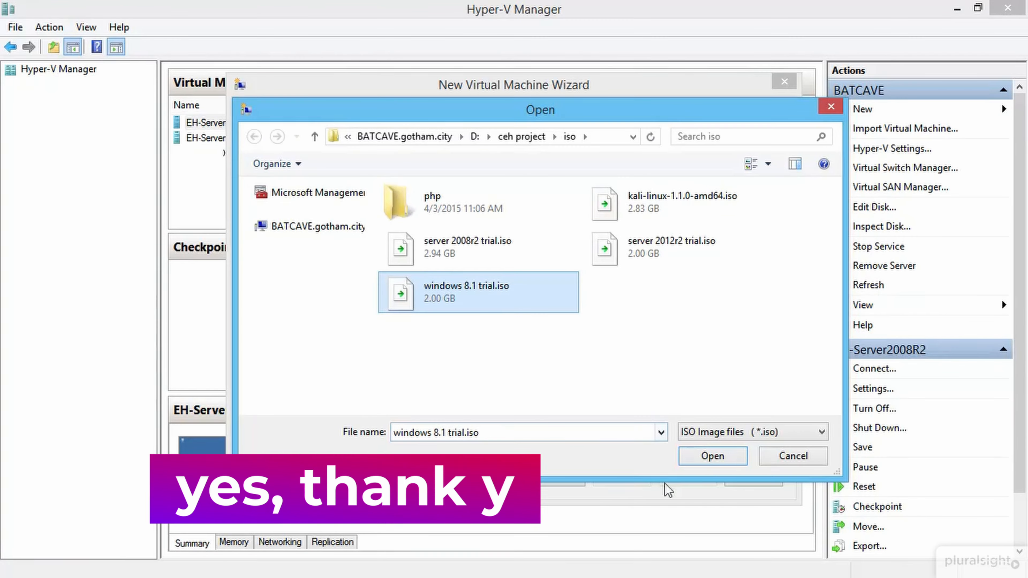
click(712, 456)
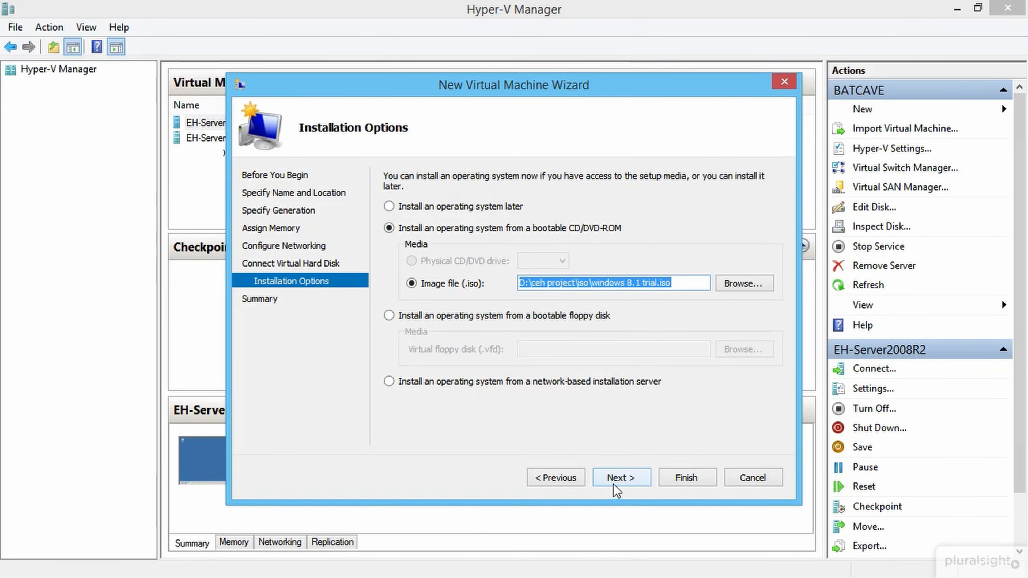
click(621, 478)
click(666, 477)
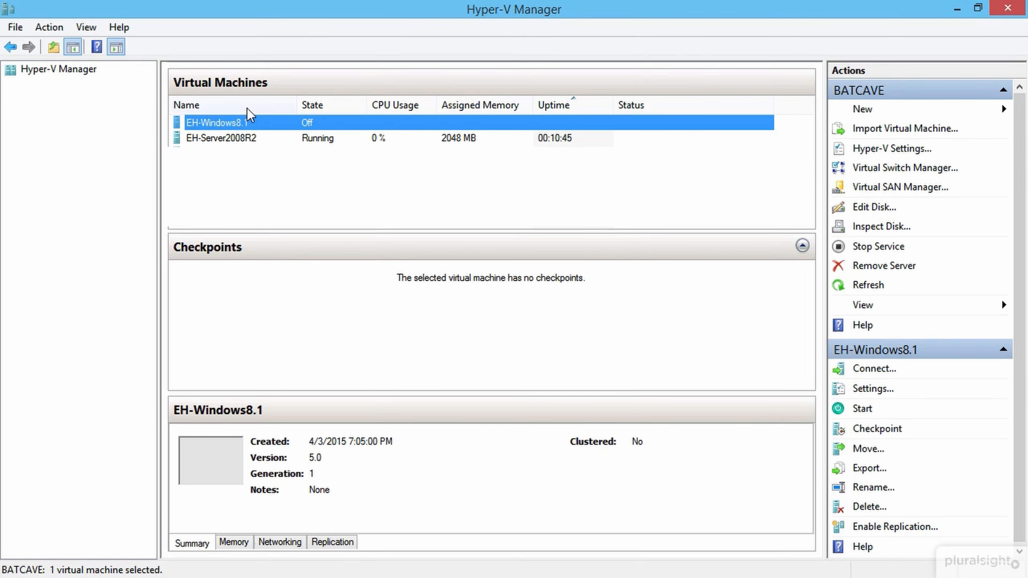
Step: Connect to EH-Windows8.1 and start the virtual machine
right_click(247, 116)
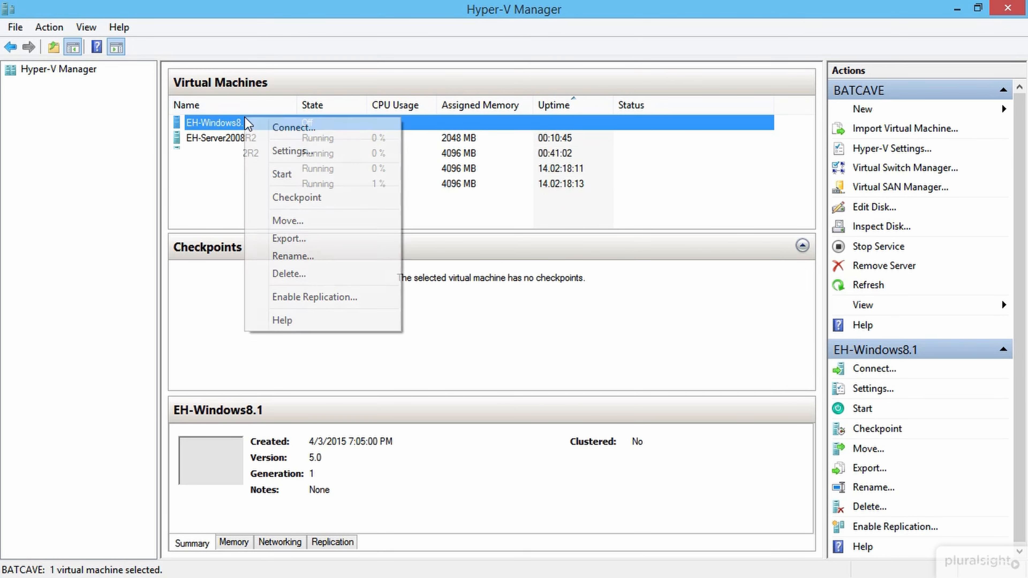
click(293, 133)
click(199, 35)
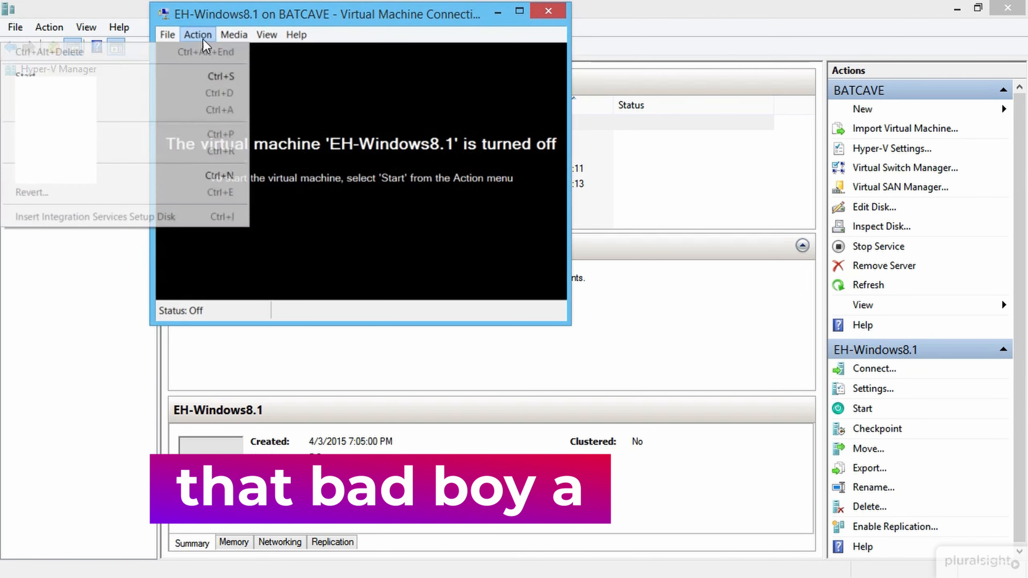
click(196, 75)
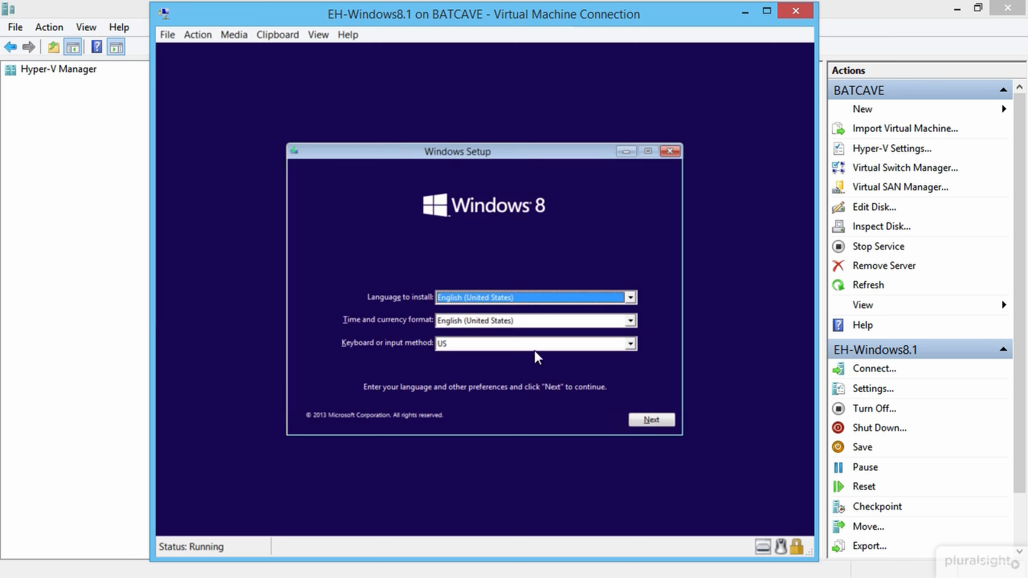
Step: Run Windows Setup with default language, accept the terms, and custom-install onto the unallocated drive
click(653, 420)
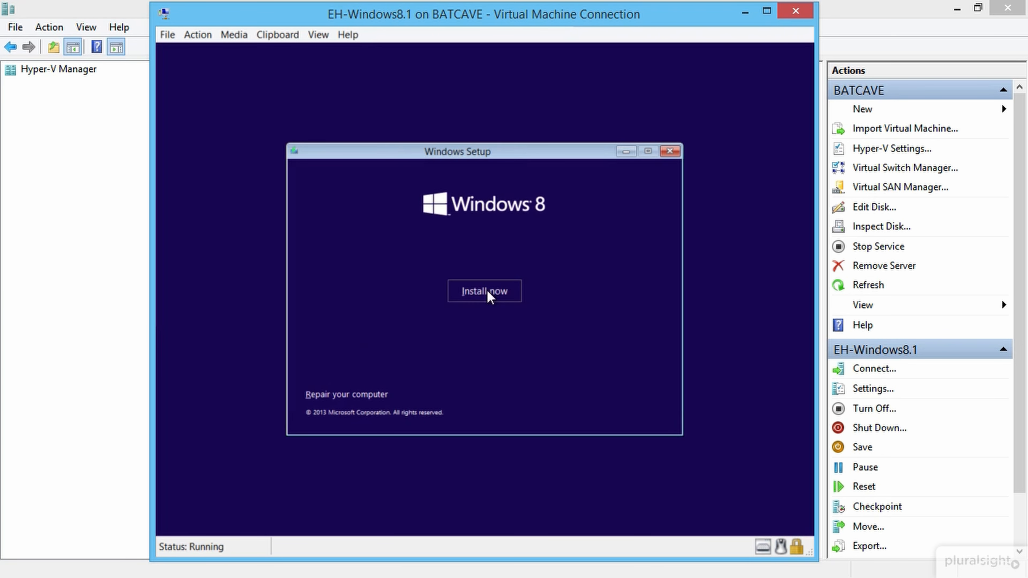
click(470, 295)
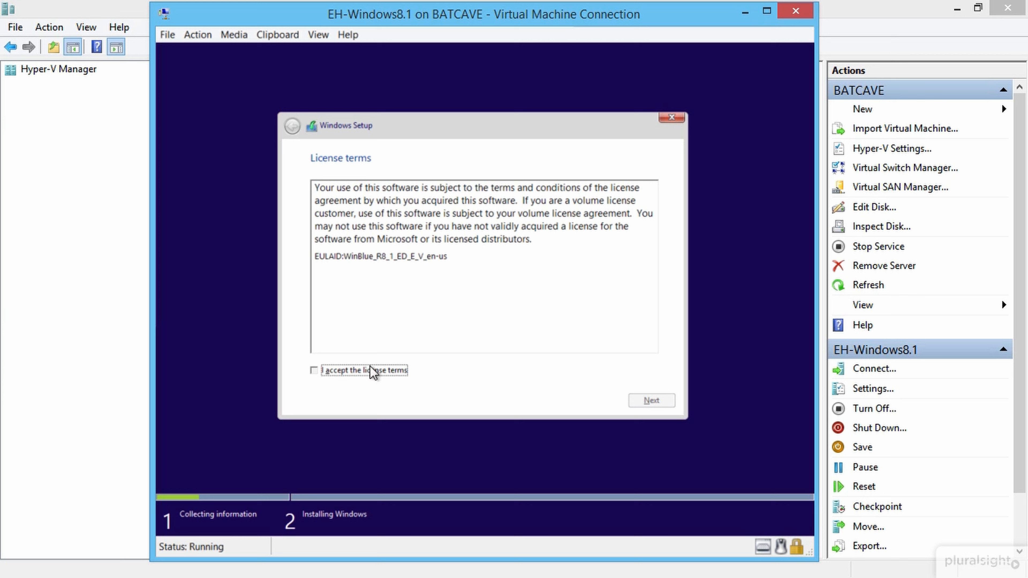
click(659, 403)
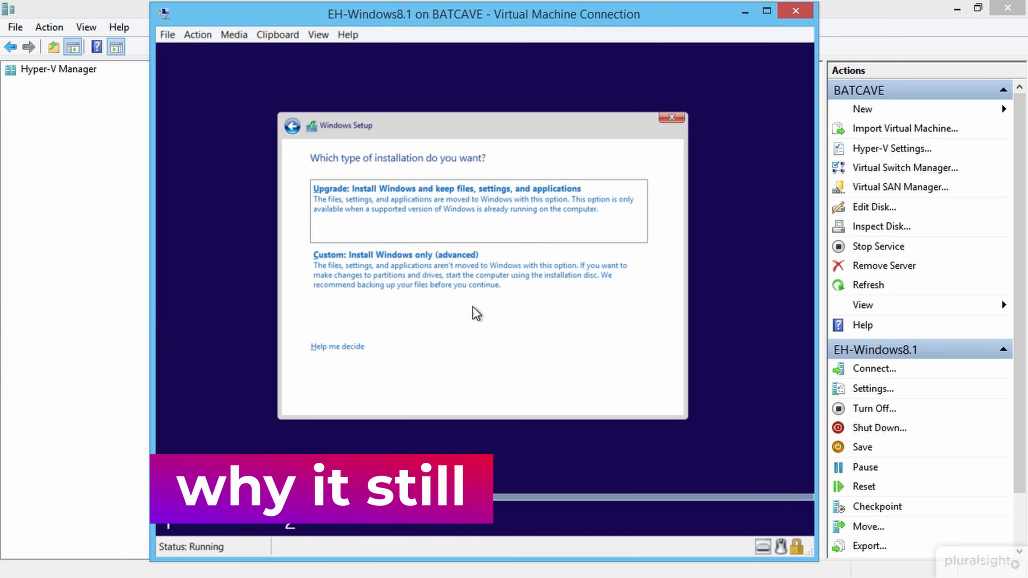
click(349, 278)
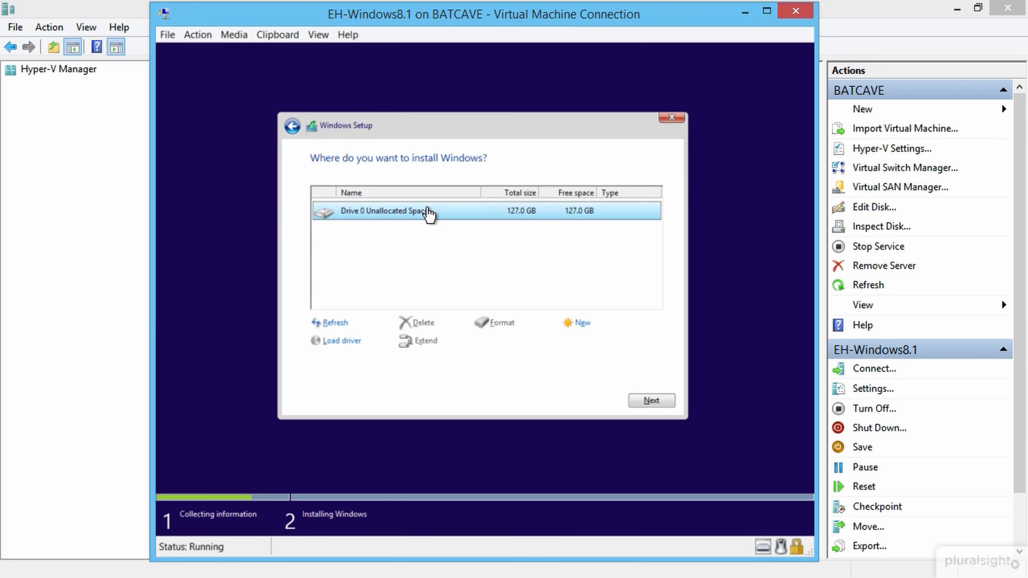
click(647, 400)
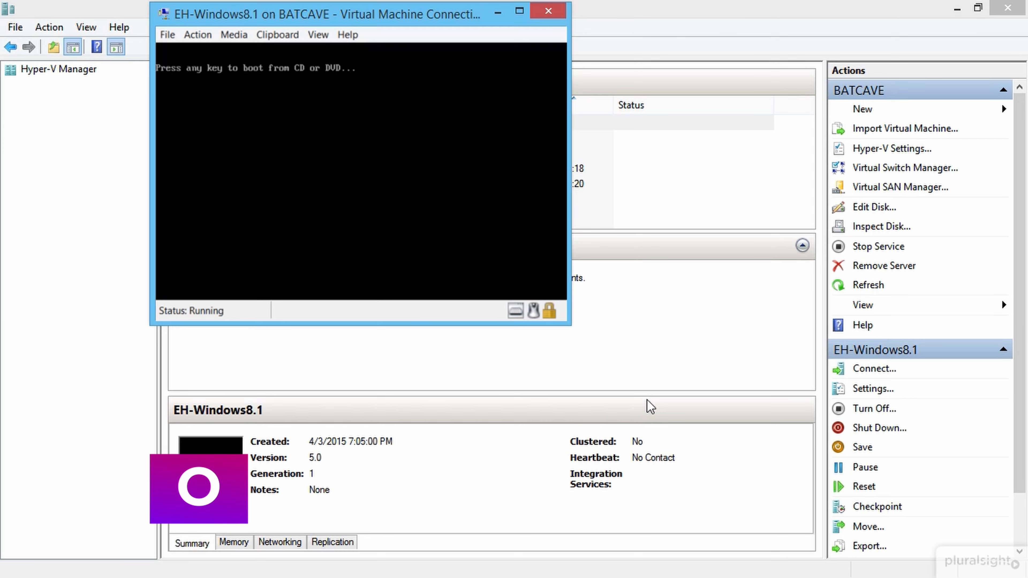
Step: Eject the Windows installation ISO from the VM's DVD drive
click(241, 33)
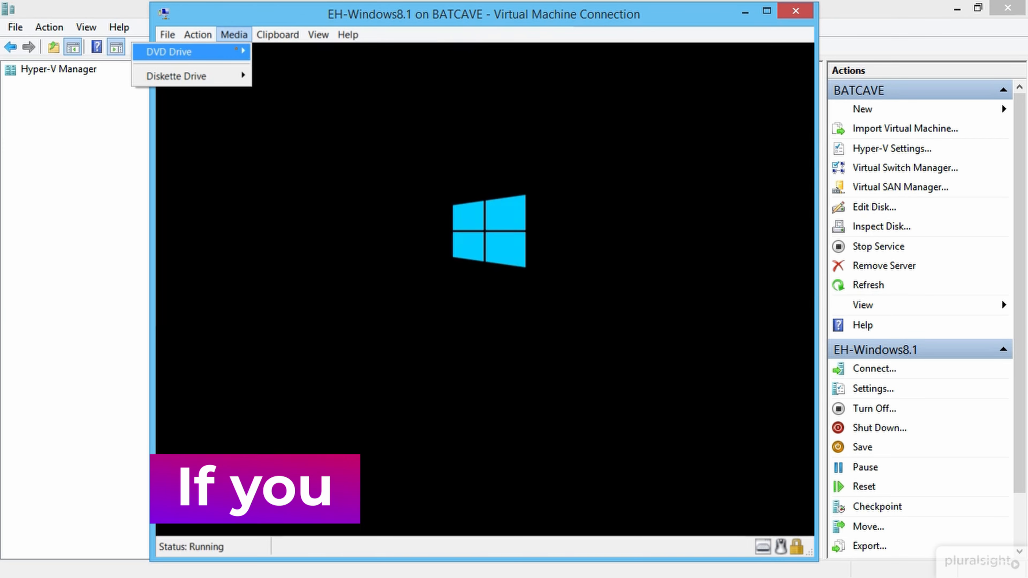
mouse_move(226, 52)
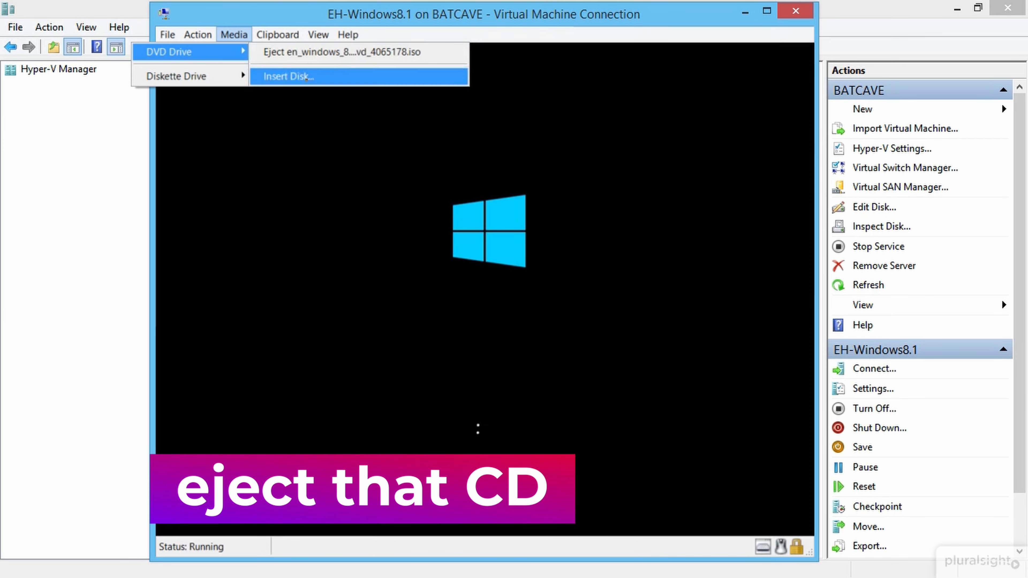
click(305, 52)
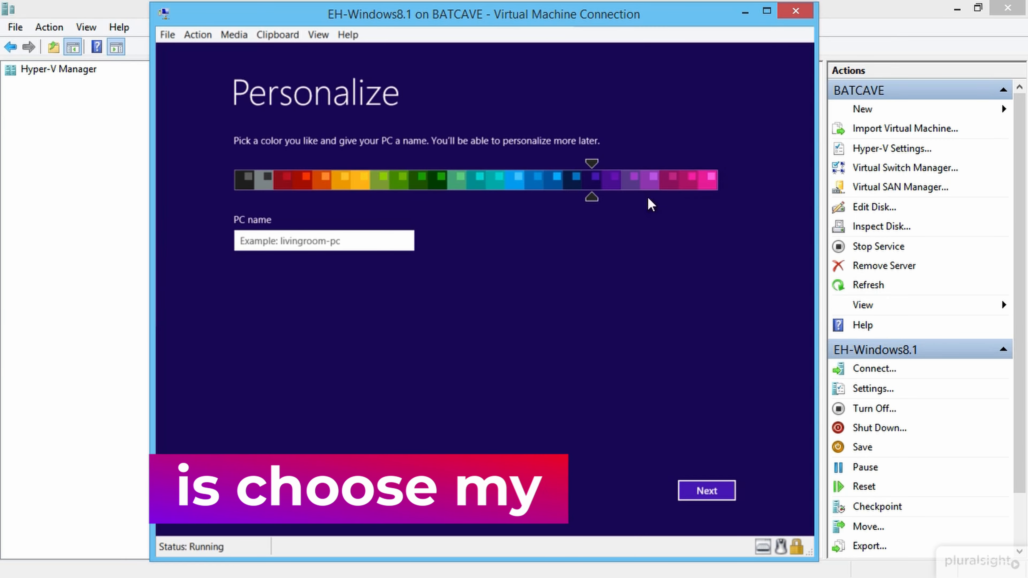
Step: Choose the dark navy colour scheme for the guest
click(667, 186)
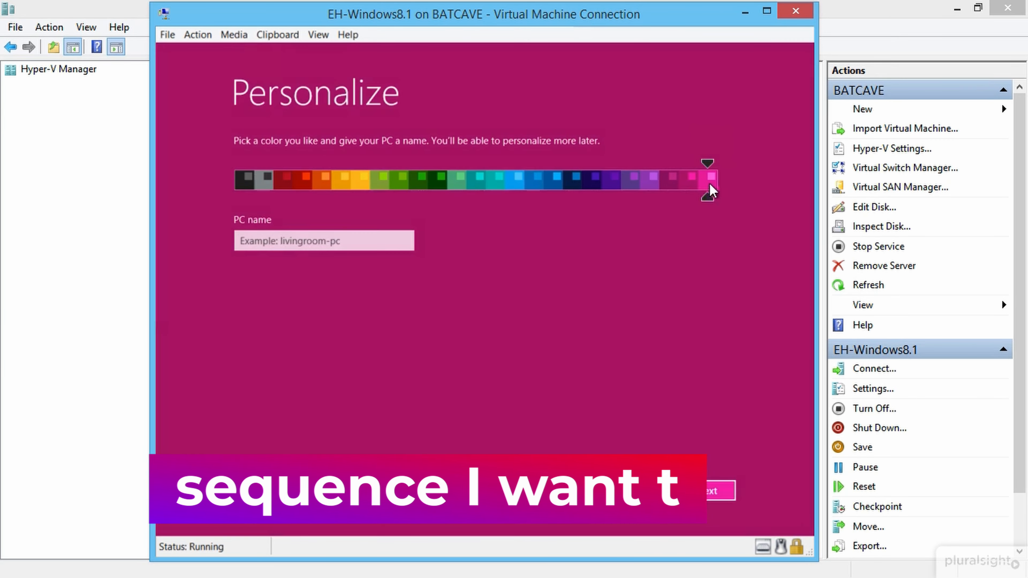
click(709, 181)
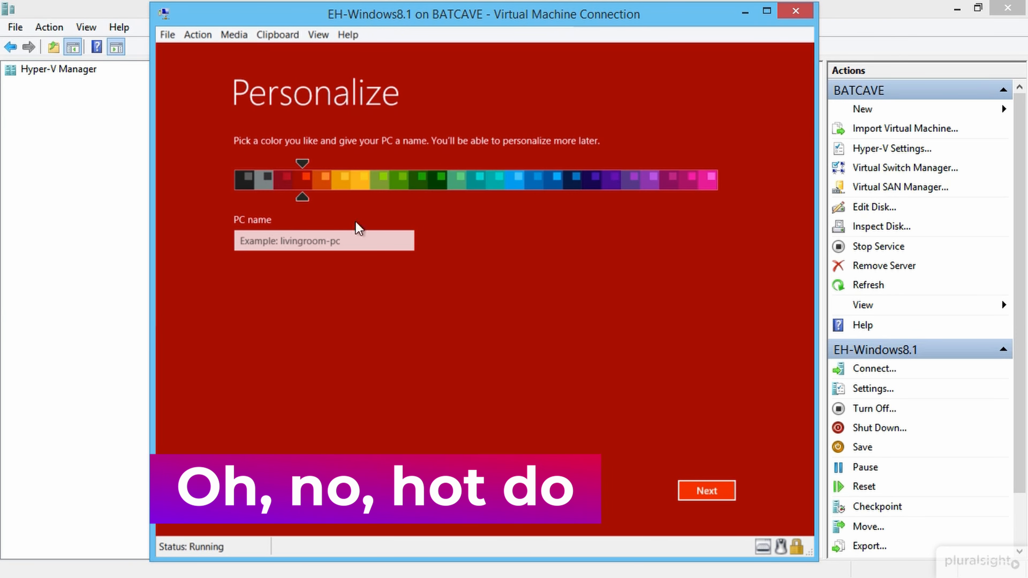
click(363, 186)
click(557, 185)
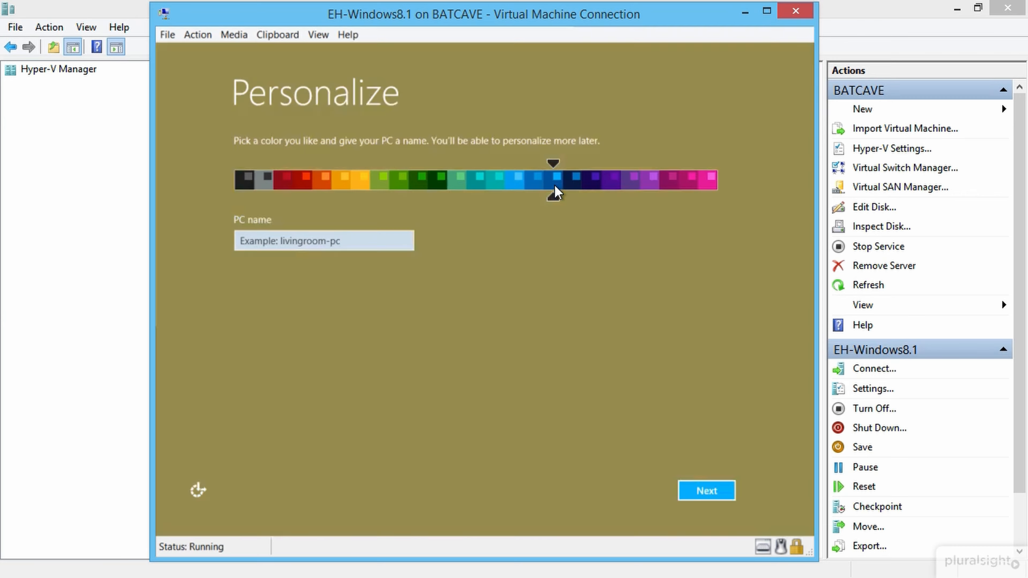
click(576, 183)
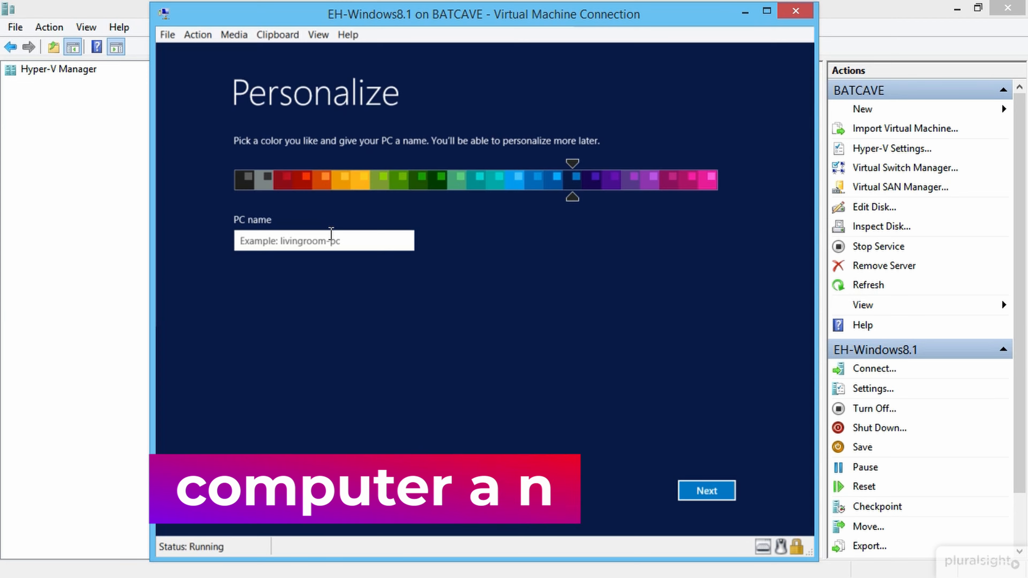
Step: Name the PC Windows81 and continue to the Settings page
text(Wno)
key(BackSpace)
key(BackSpace)
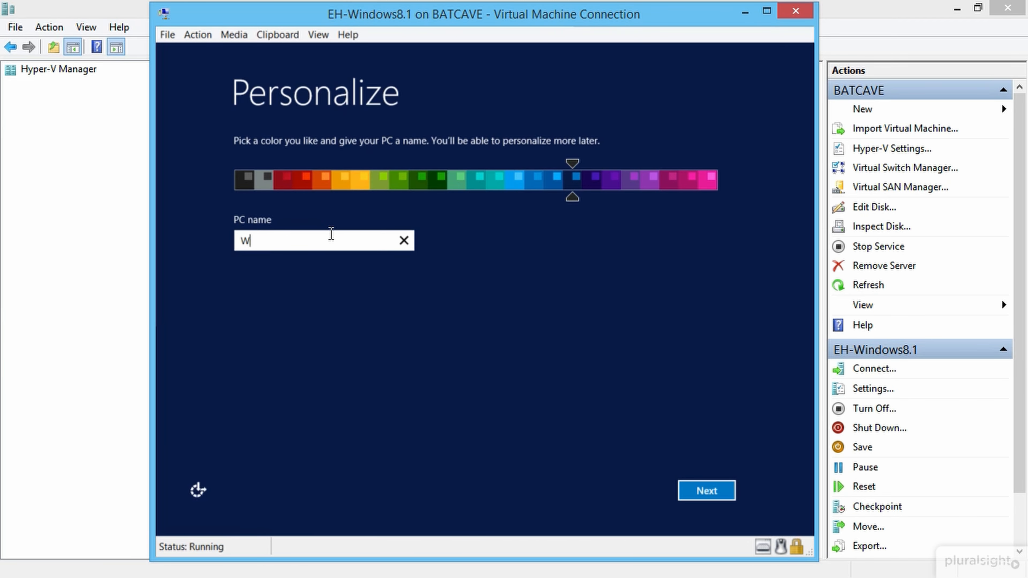
text(indow)
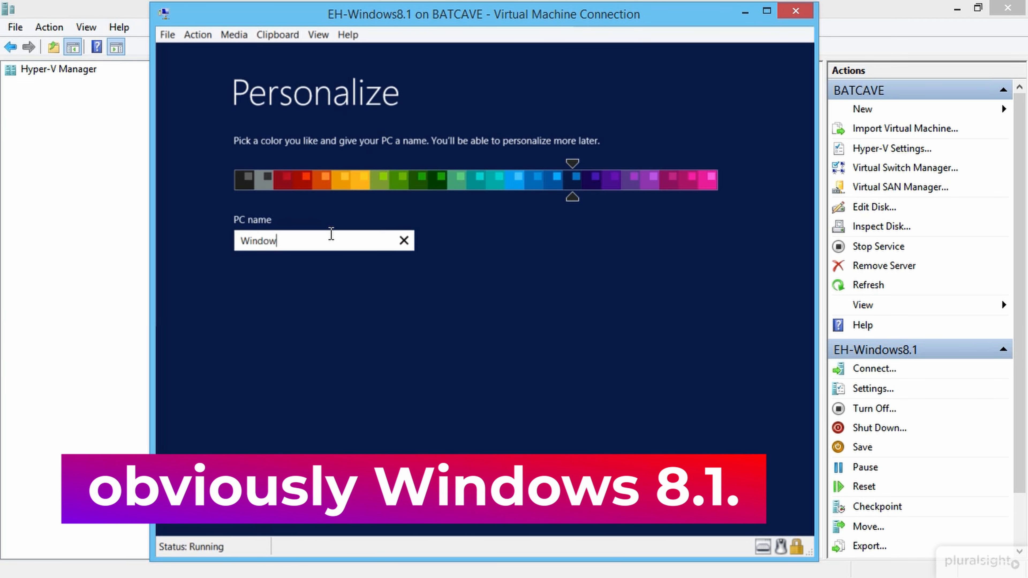
text(s81)
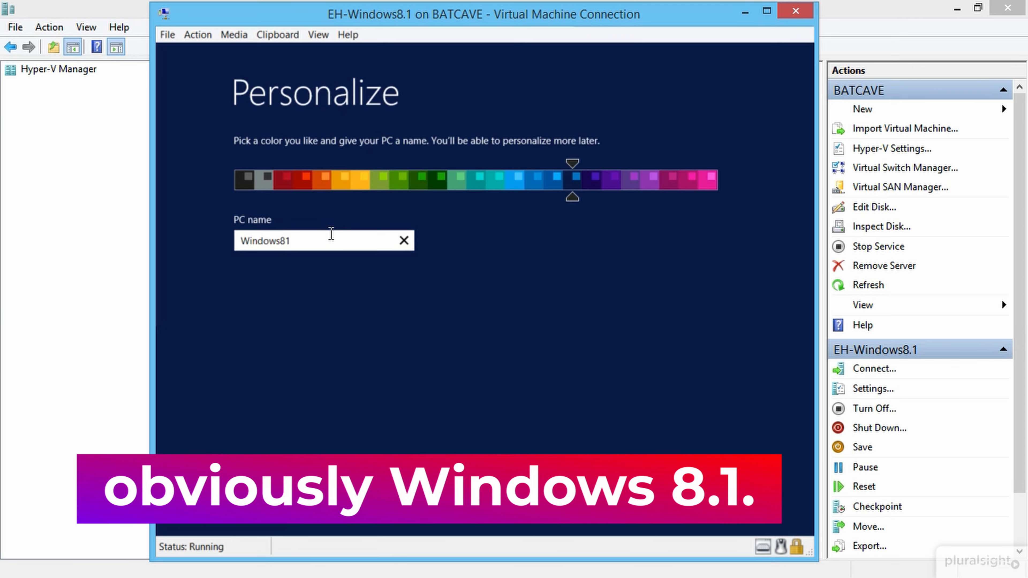
key(BackSpace)
text(.1)
text(1)
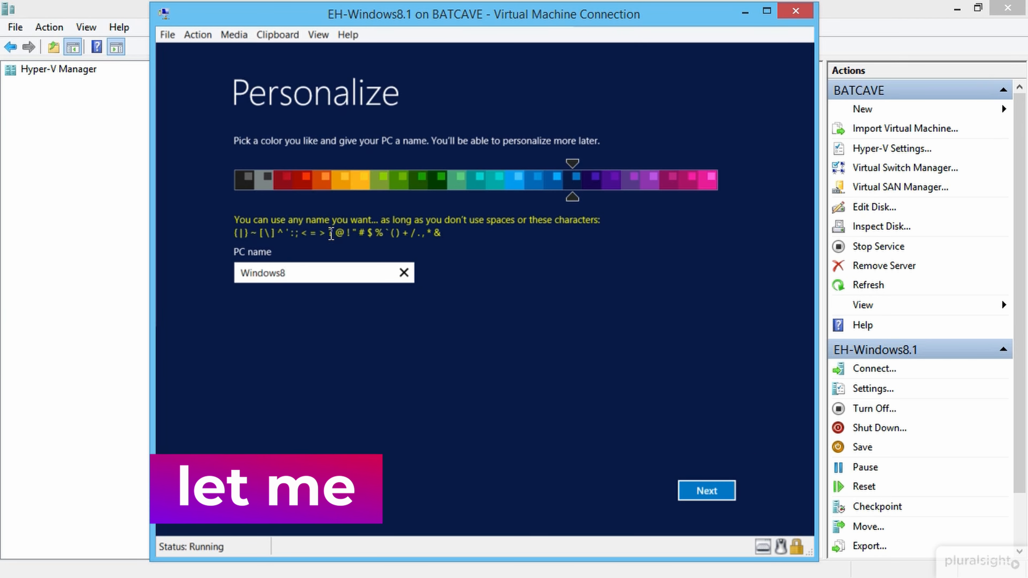
click(693, 492)
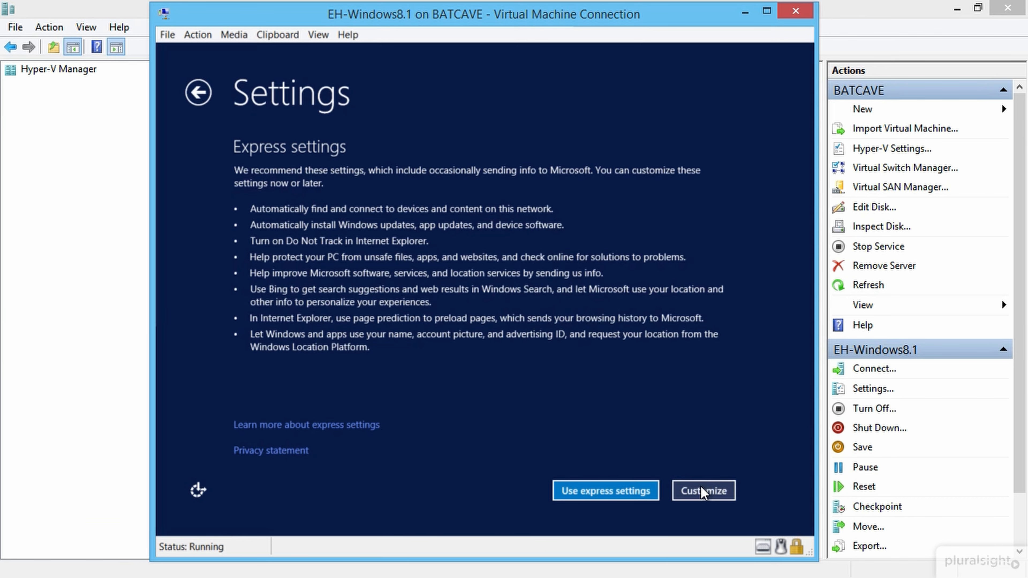
Step: Customize settings: allow network device sharing, don't set up Windows Update, and continue
click(700, 487)
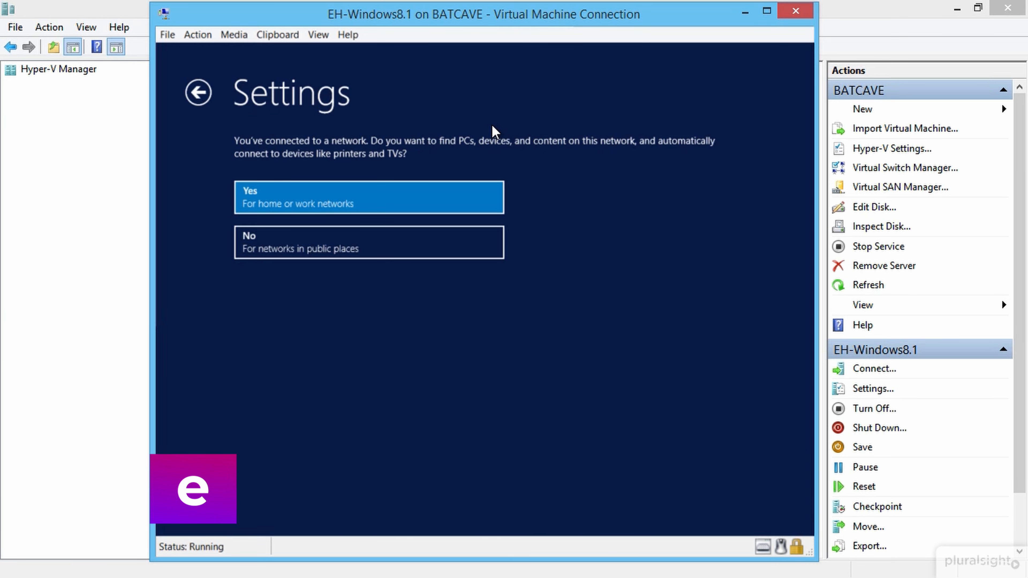
click(464, 187)
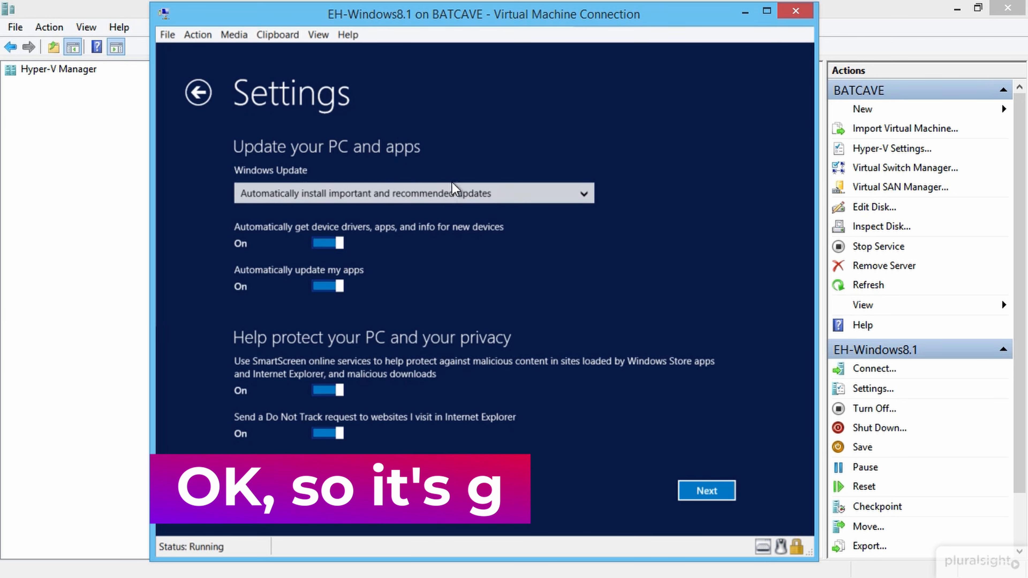
click(461, 194)
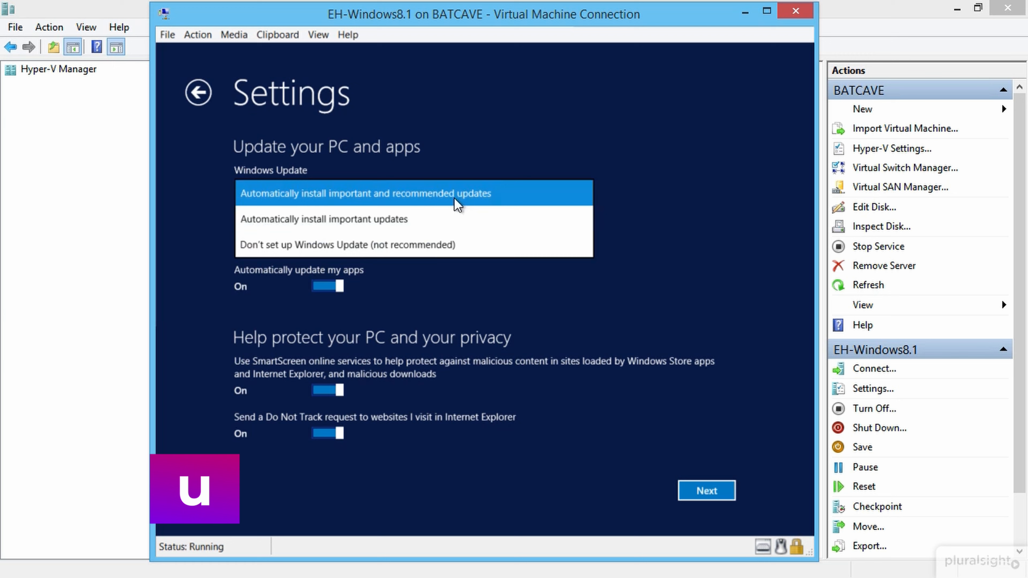
click(438, 245)
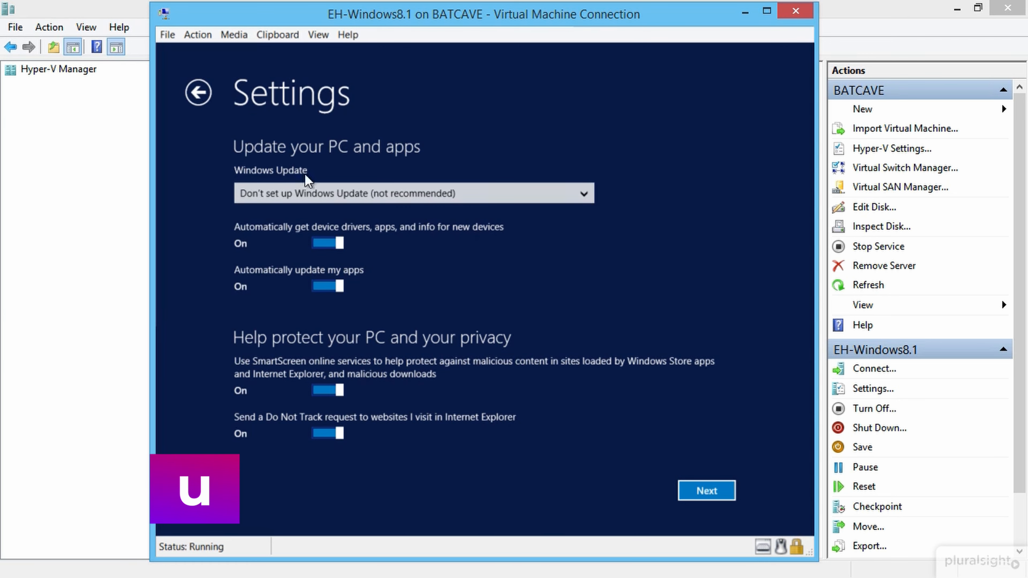
click(703, 490)
click(704, 491)
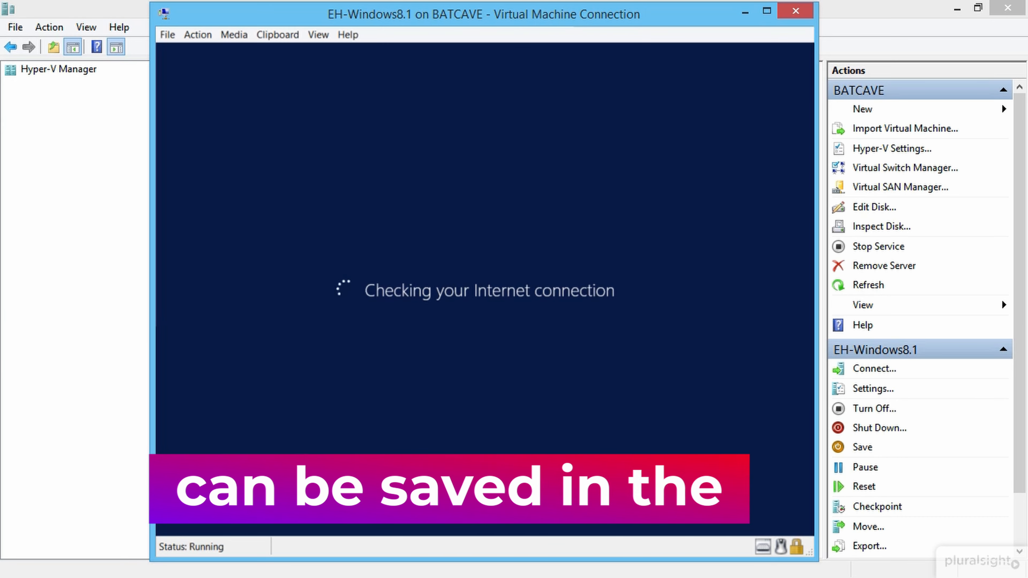
click(704, 490)
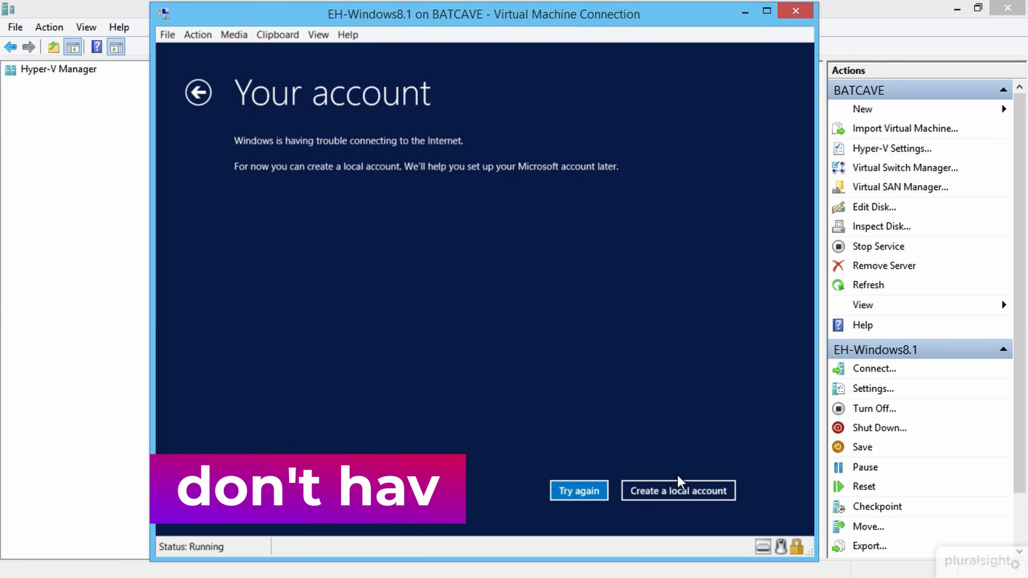
Step: Create a local account, entering the user name and the password twice
click(665, 489)
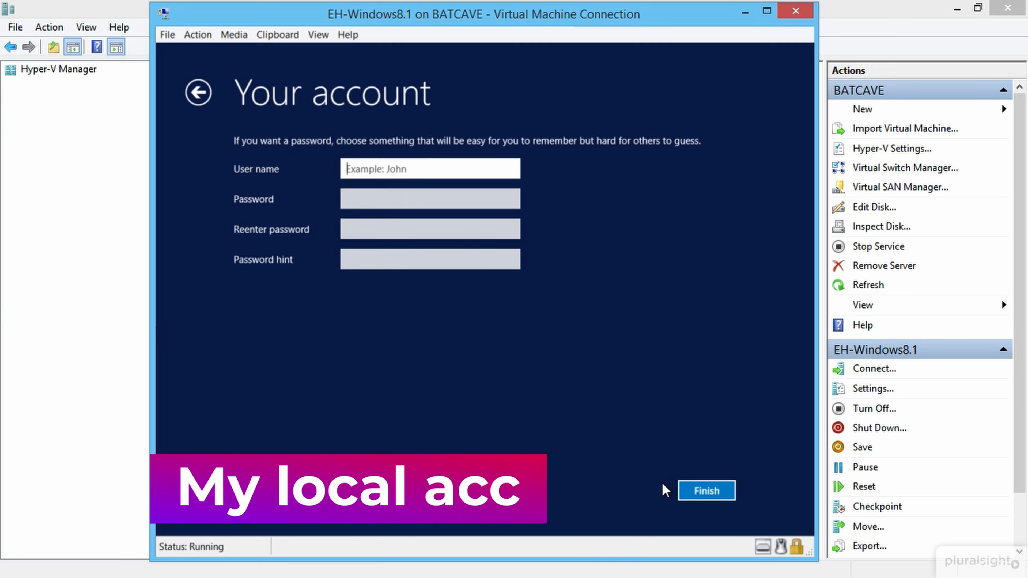
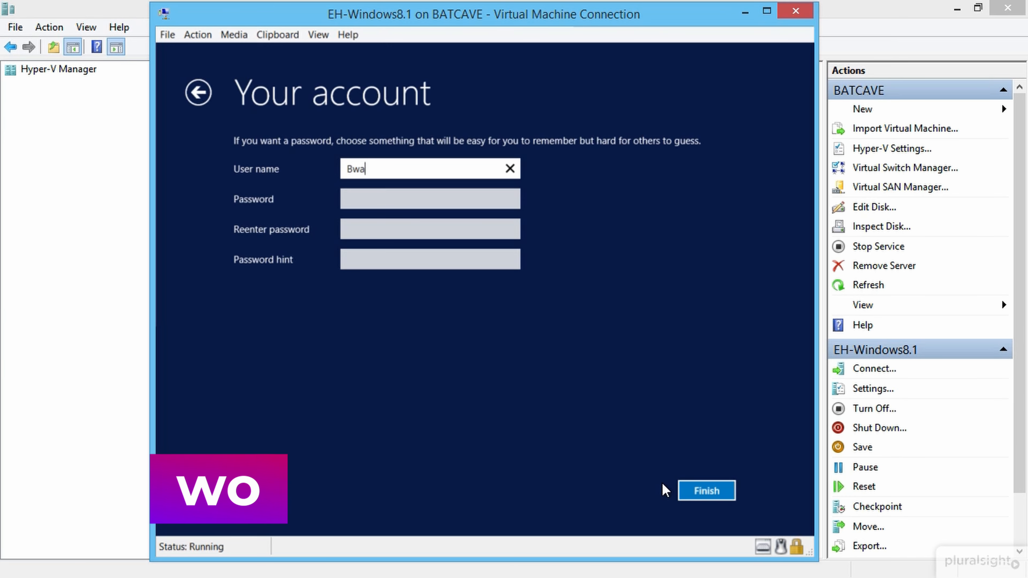
key(BackSpace)
key(BackSpace)
key(BackSpace)
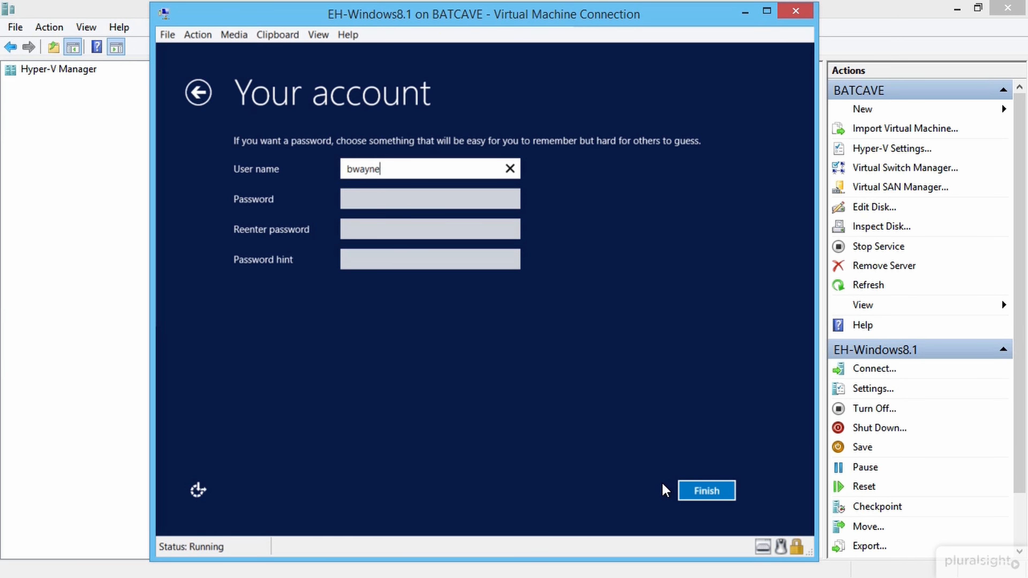
key(Tab)
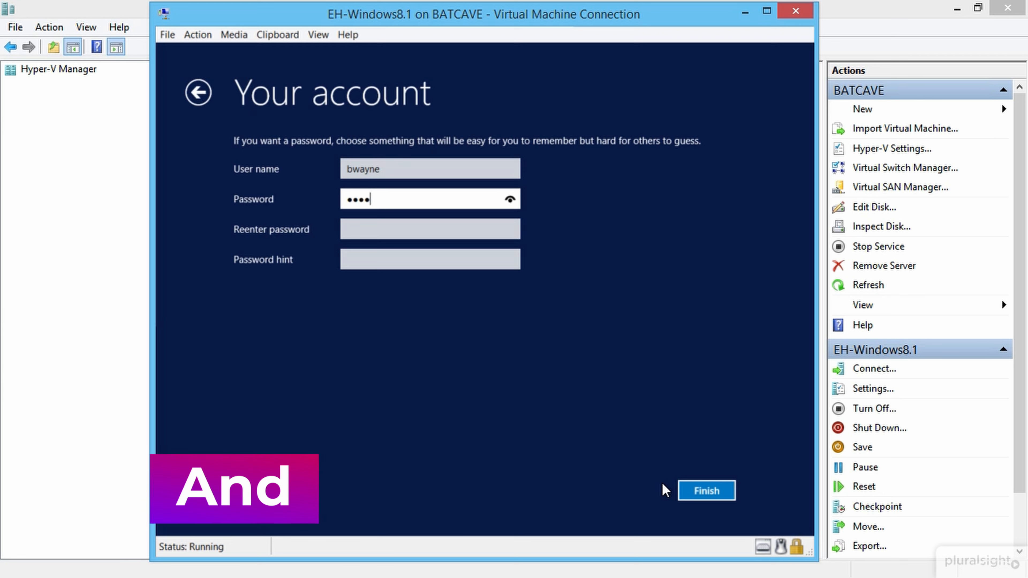
key(Tab)
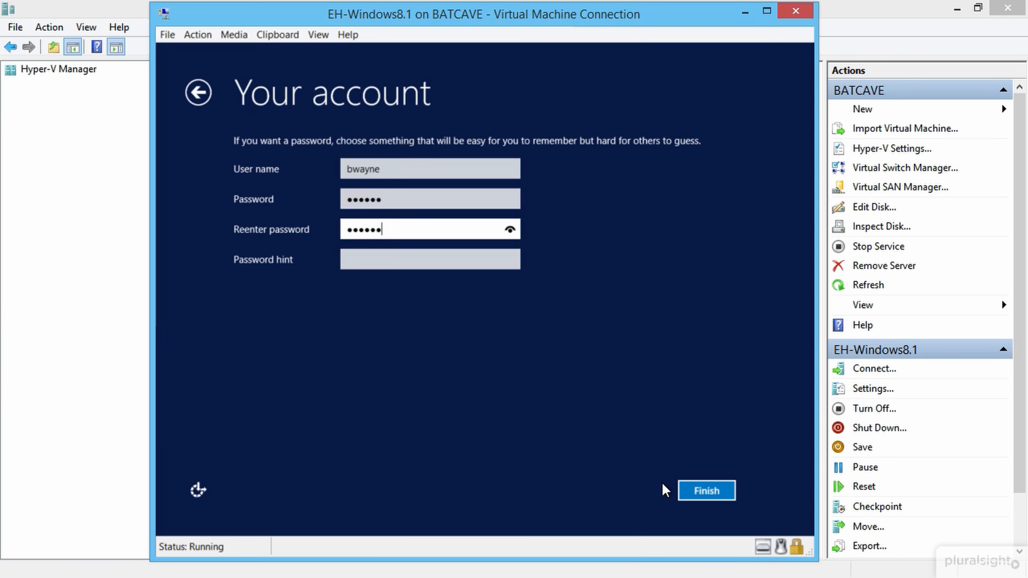
Step: Fill in the required password hint and finish creating the account
key(Tab)
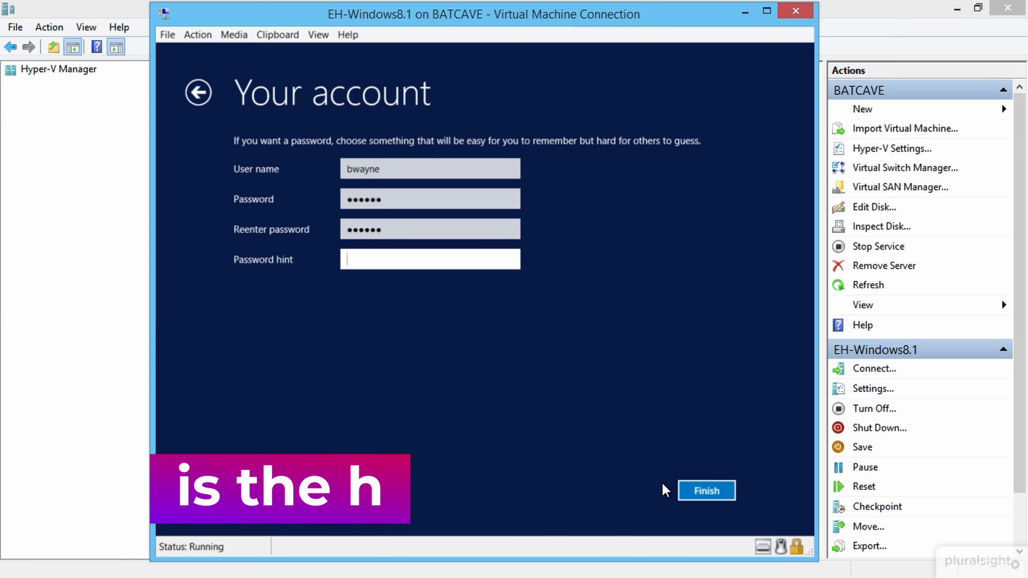
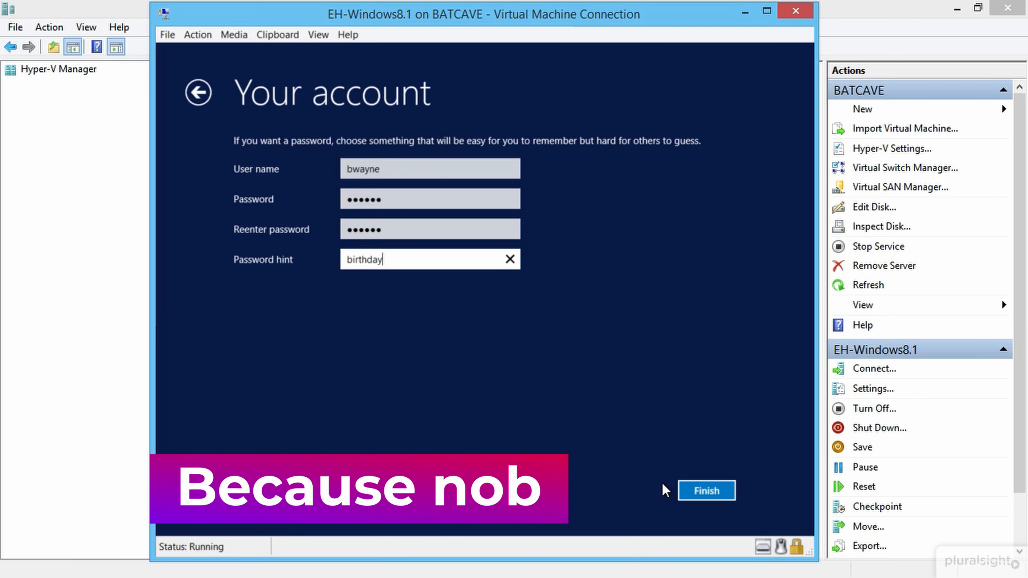
key(BackSpace)
key(BackSpace)
key(BackSpace)
key(BackSpace)
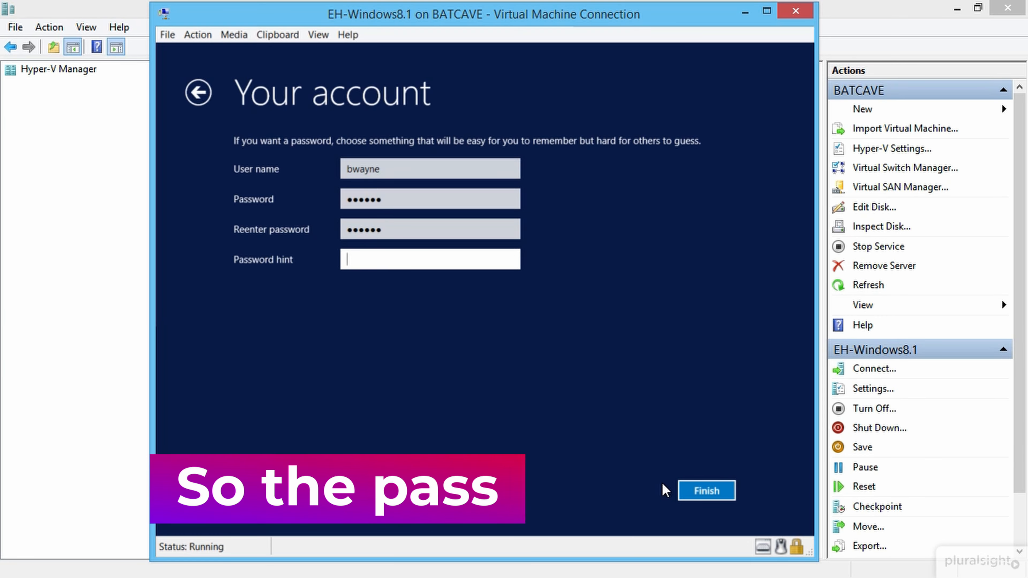
click(693, 497)
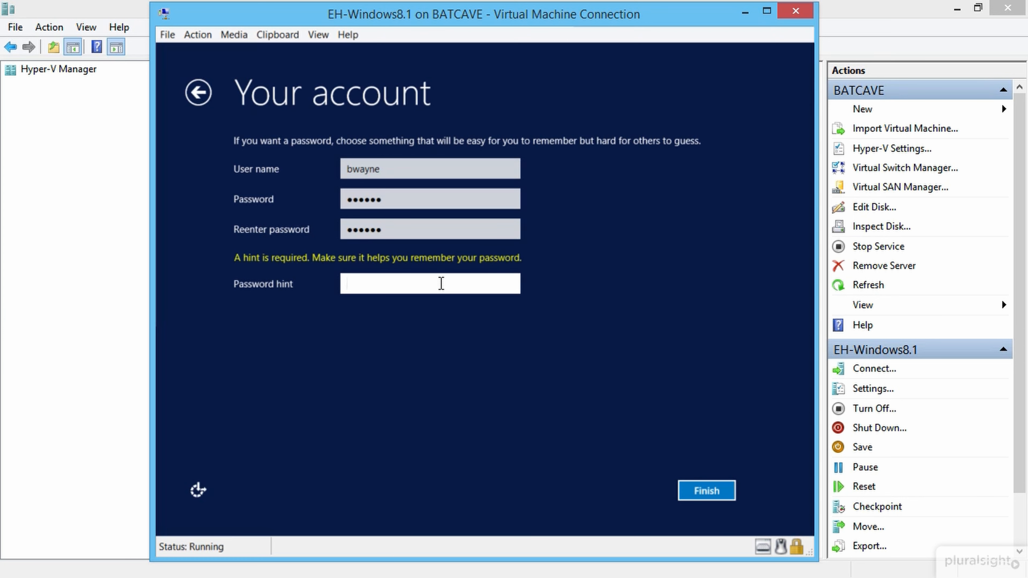
text(her)
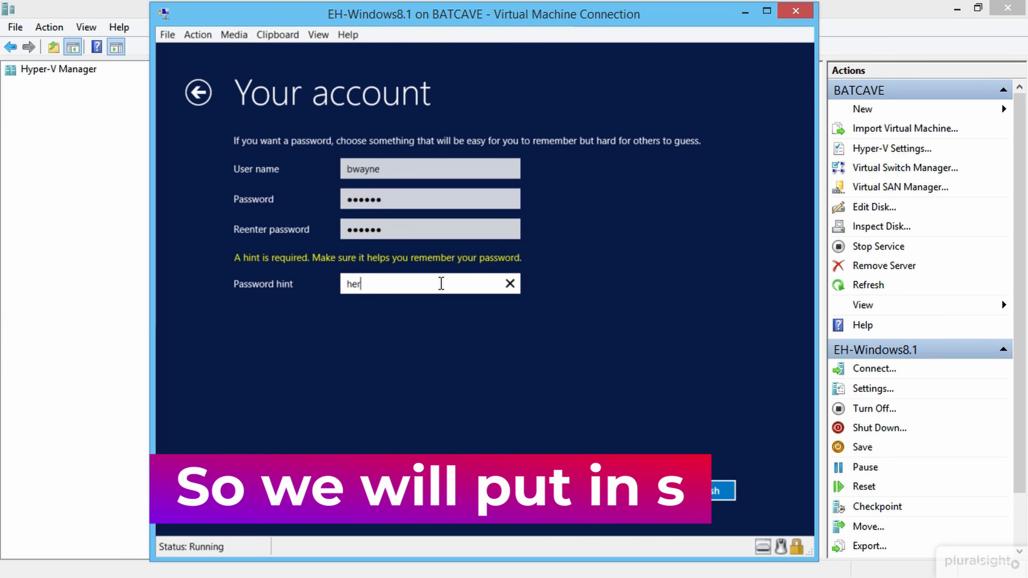
text(o)
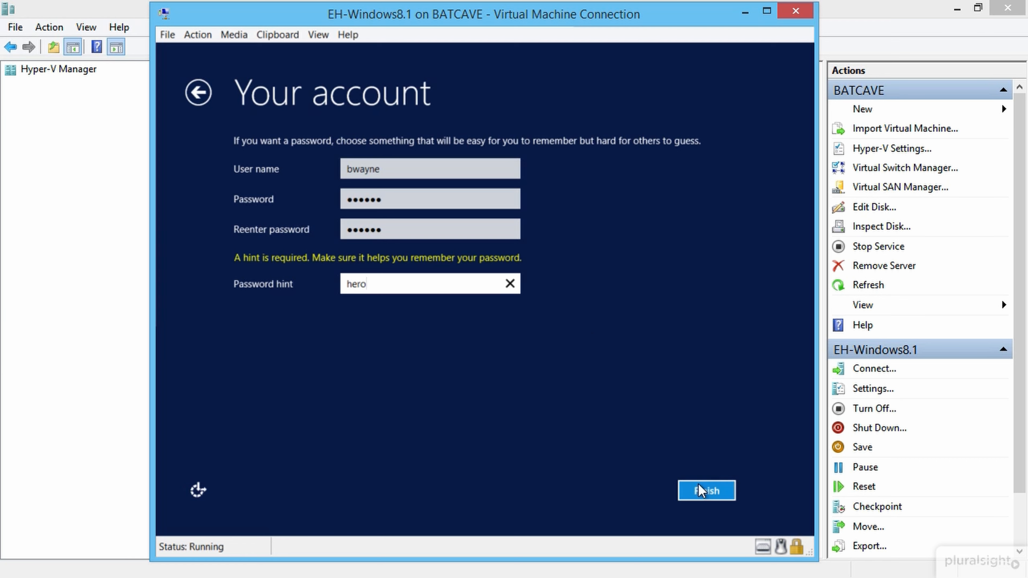
click(702, 491)
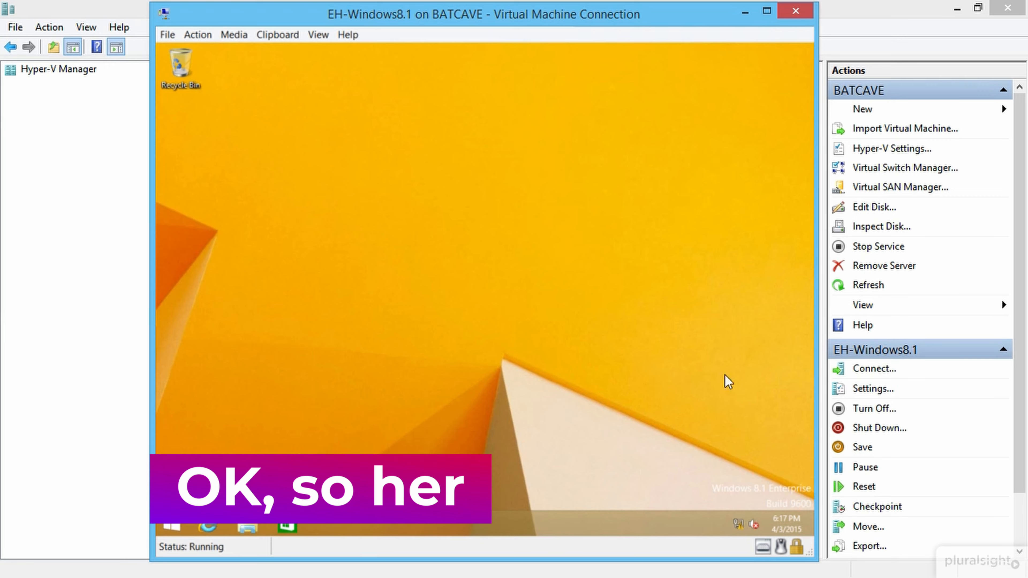
Step: Save the first blue Lines and colors picture as the guest's desktop background
right_click(417, 223)
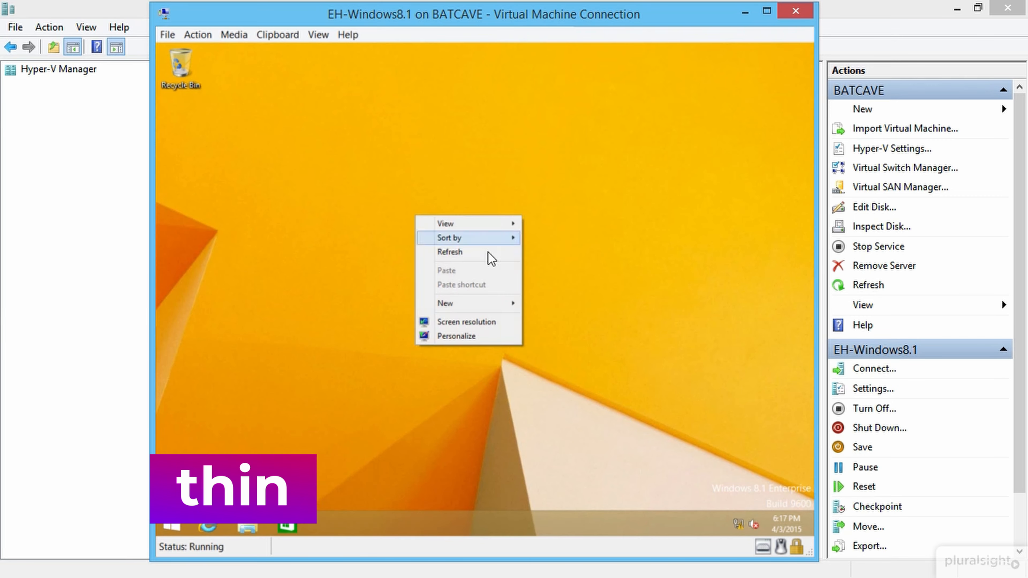
click(469, 336)
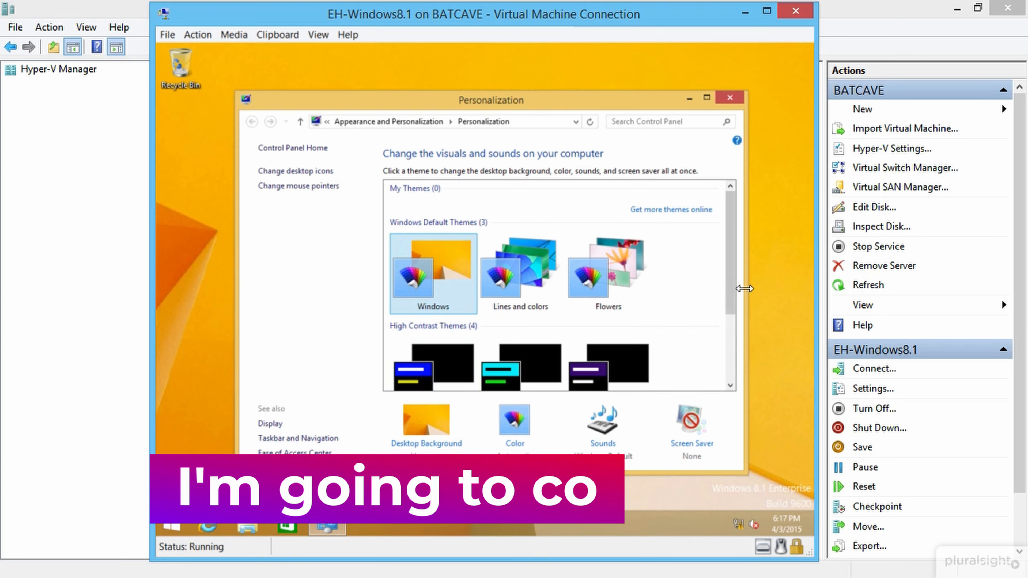
click(441, 430)
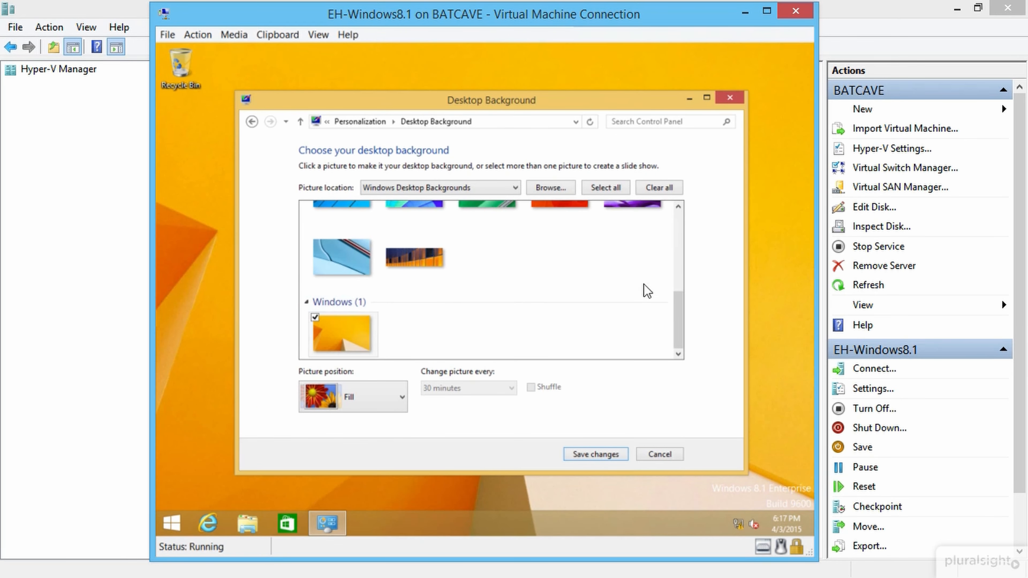
drag(678, 279, 667, 219)
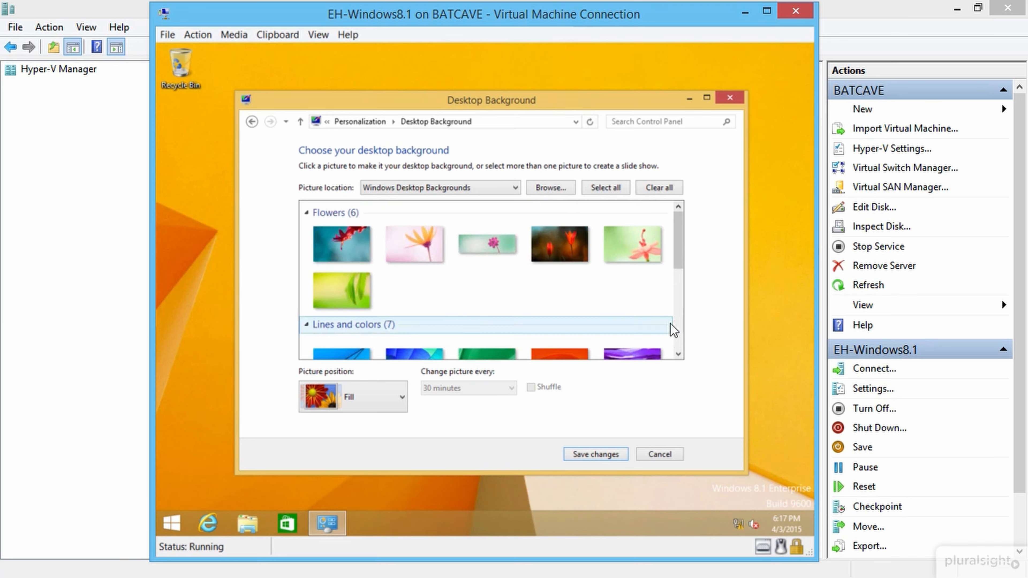
scroll(603, 279, down, 3)
click(341, 259)
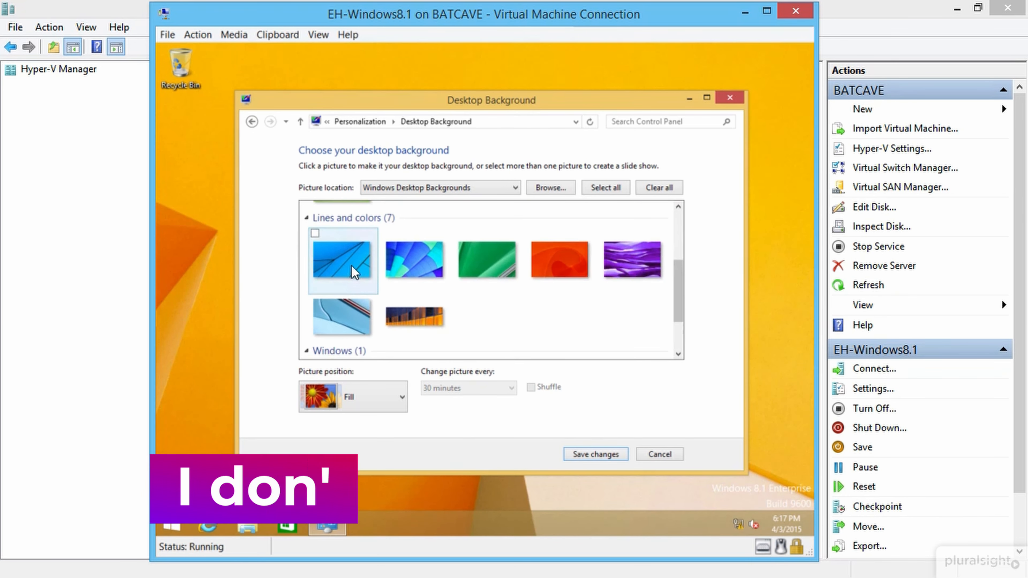
click(602, 460)
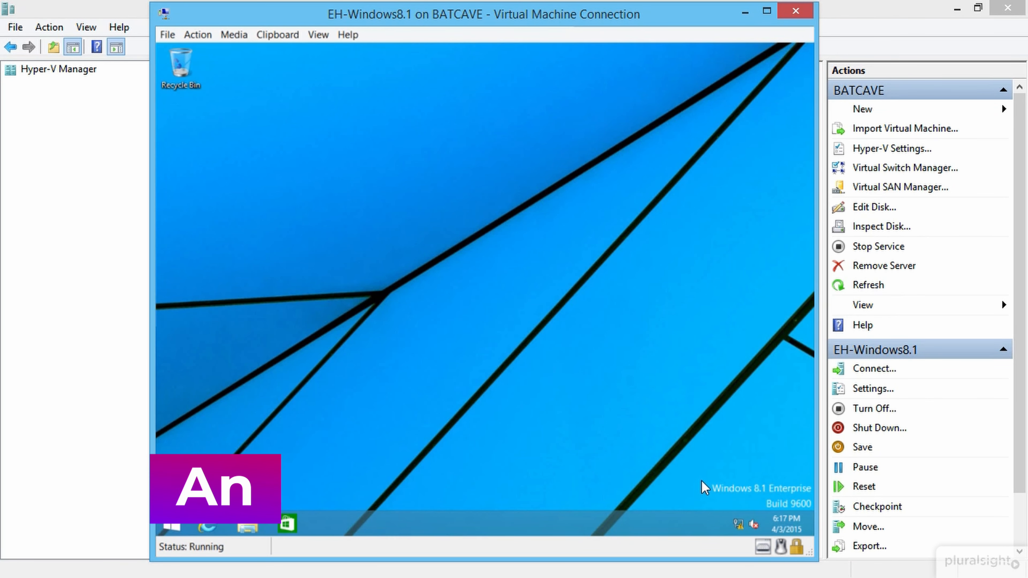
Step: Open the Ethernet adapter's TCP/IPv4 properties via Network and Sharing Center
right_click(738, 527)
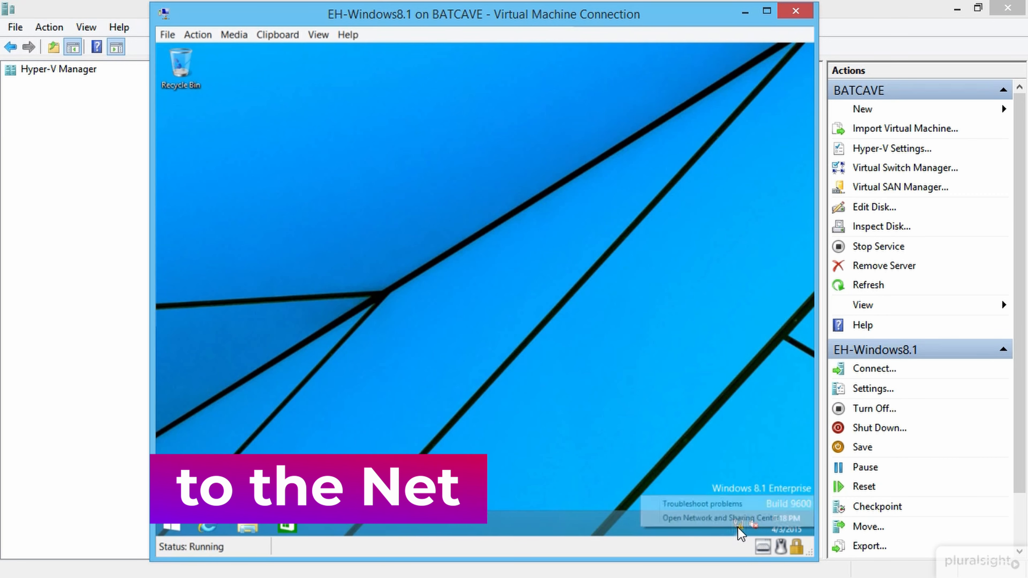
click(743, 520)
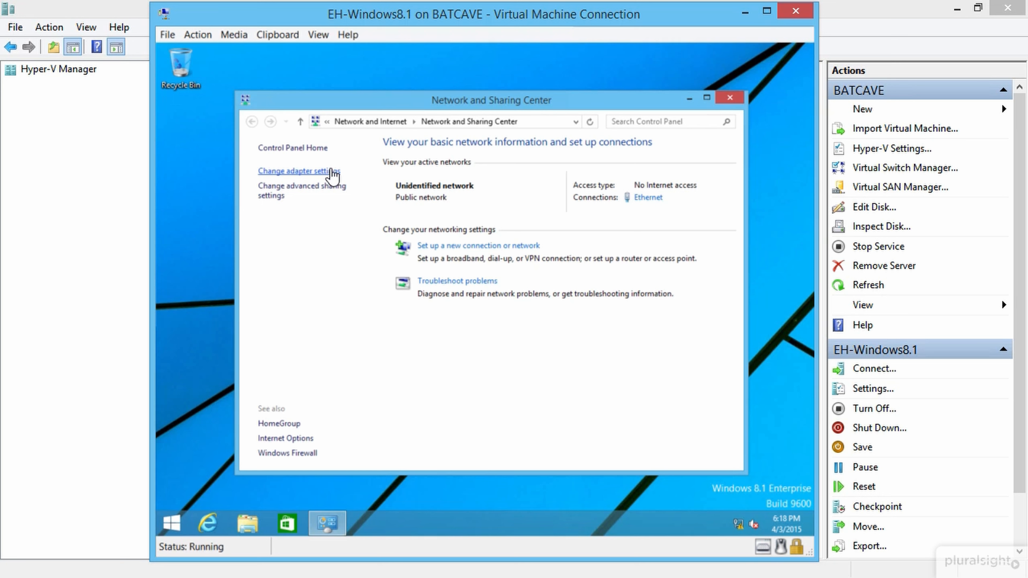
click(332, 171)
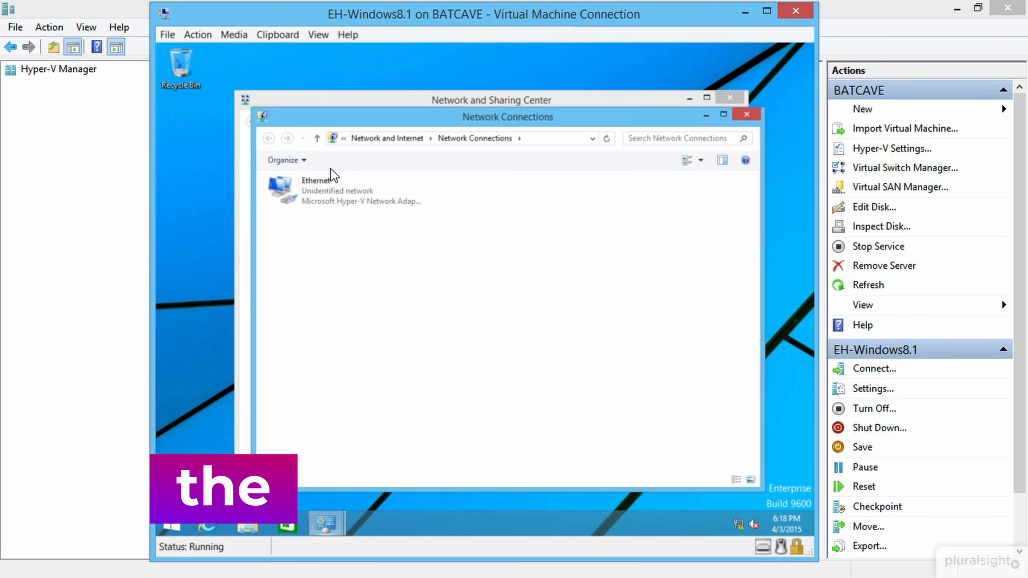
right_click(332, 198)
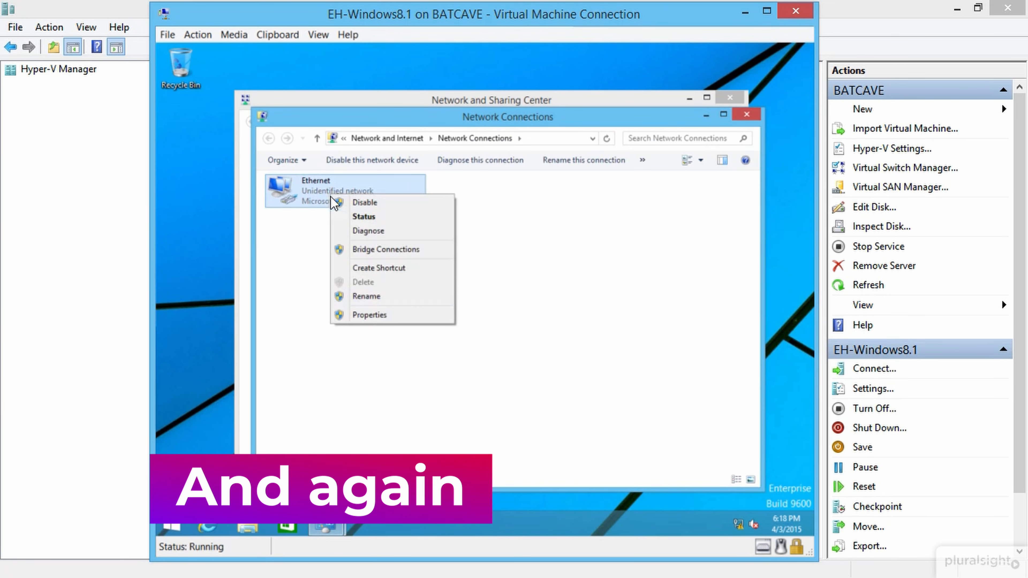
click(391, 315)
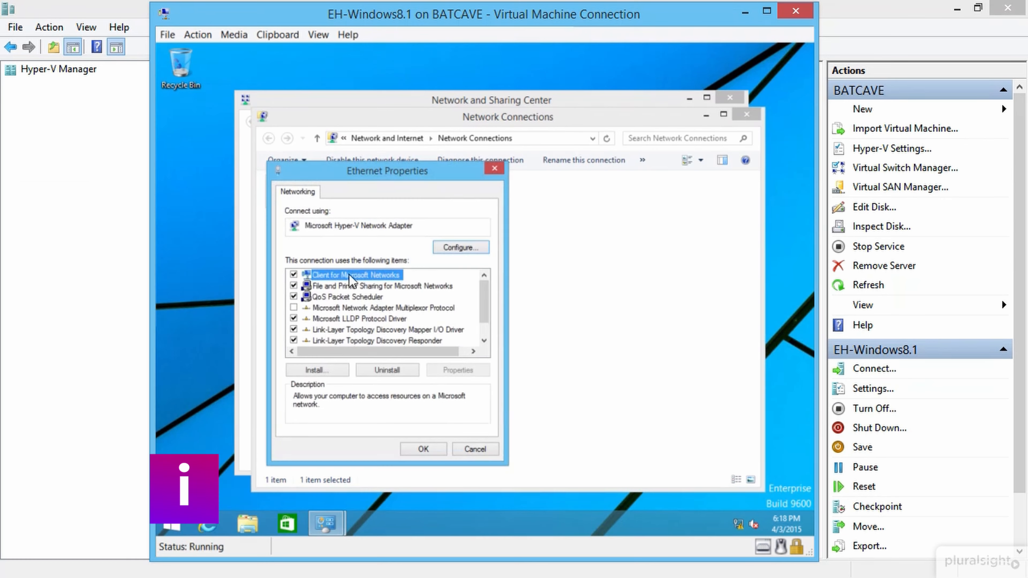
scroll(351, 343, down, 1)
double_click(370, 340)
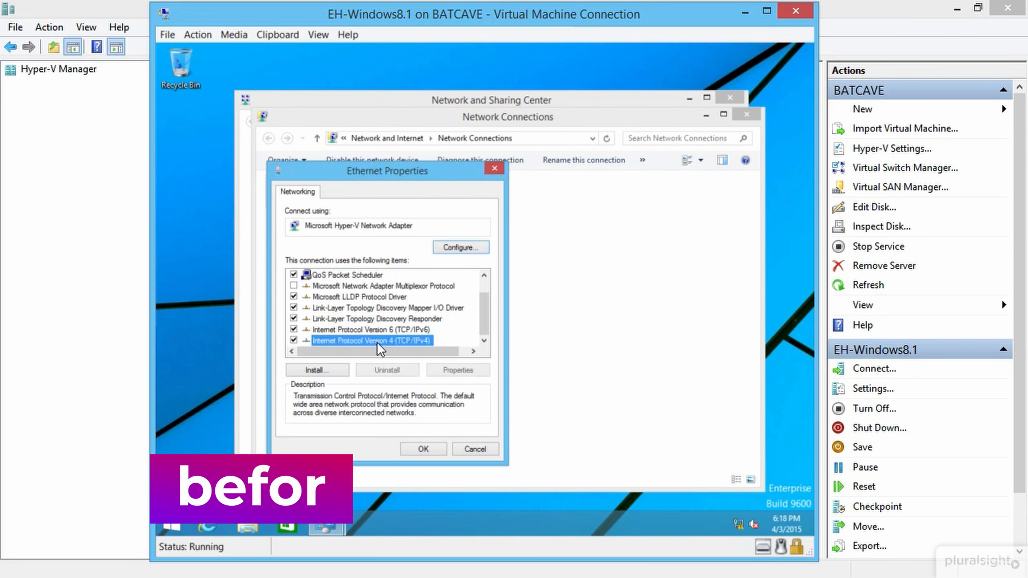
Step: Set static IP 192.168.0.20, mask 255.255.255.0 and preferred DNS 192.168.0.10
click(401, 313)
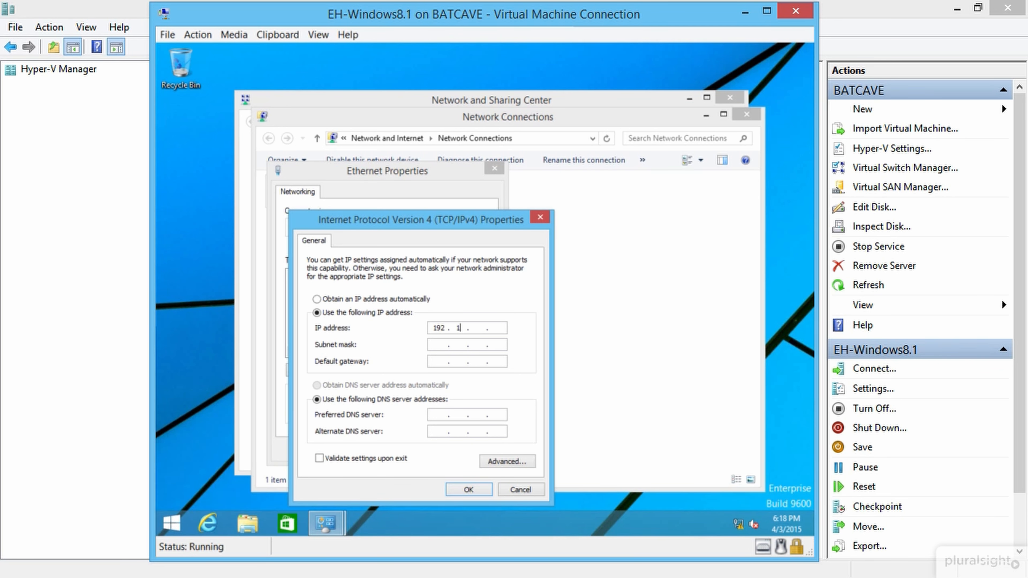
text(0.20)
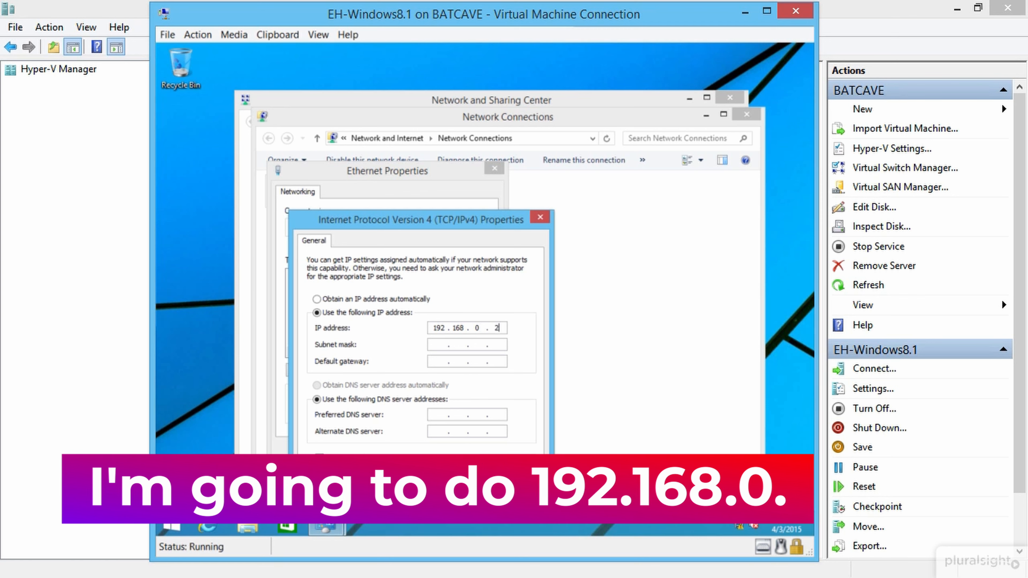
key(Tab)
key(Tab)
key(Tab)
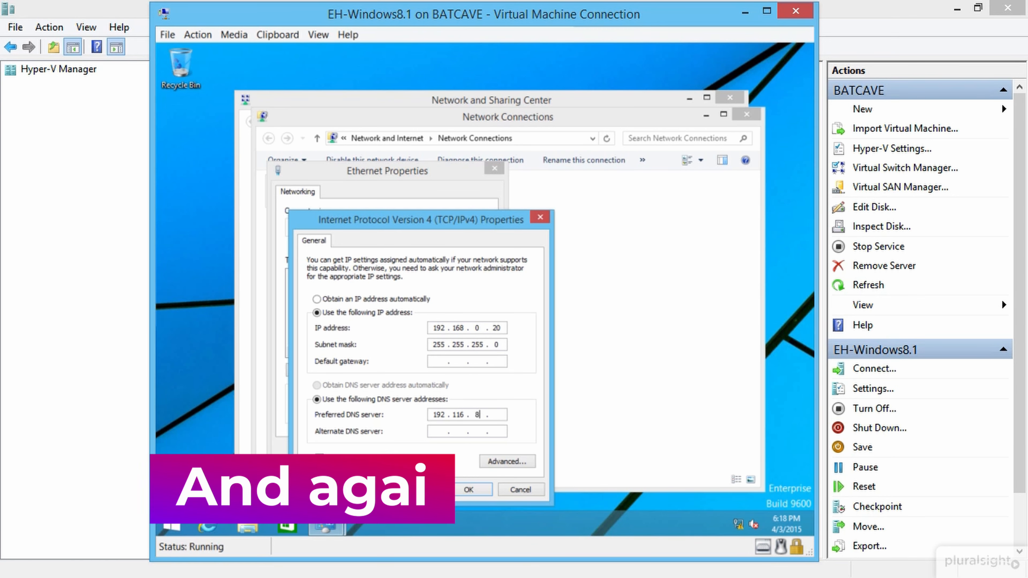
key(shift+Tab)
key(Tab)
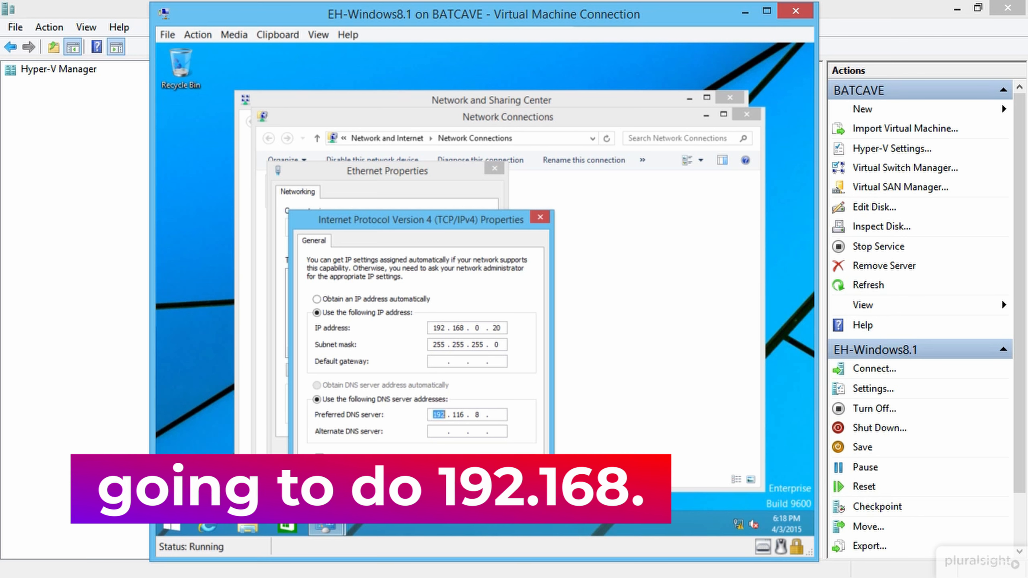
text(192 . 168 . 0 . 10)
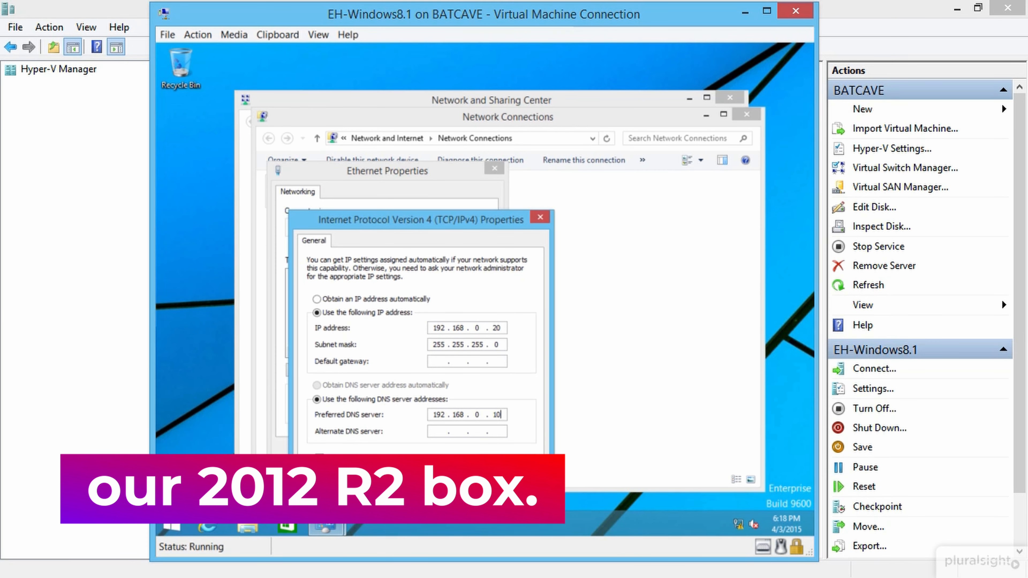
click(479, 486)
click(426, 446)
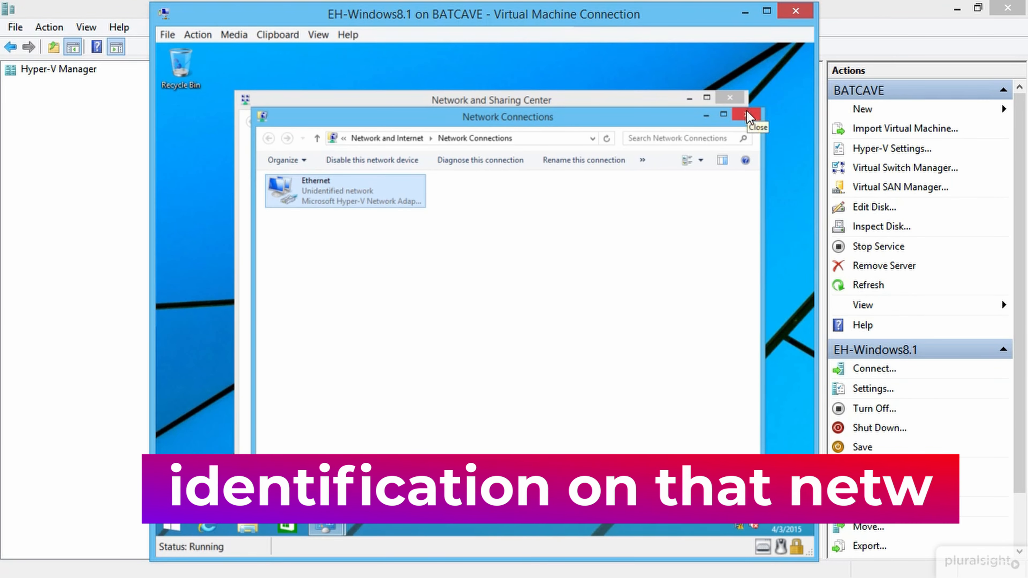
click(747, 118)
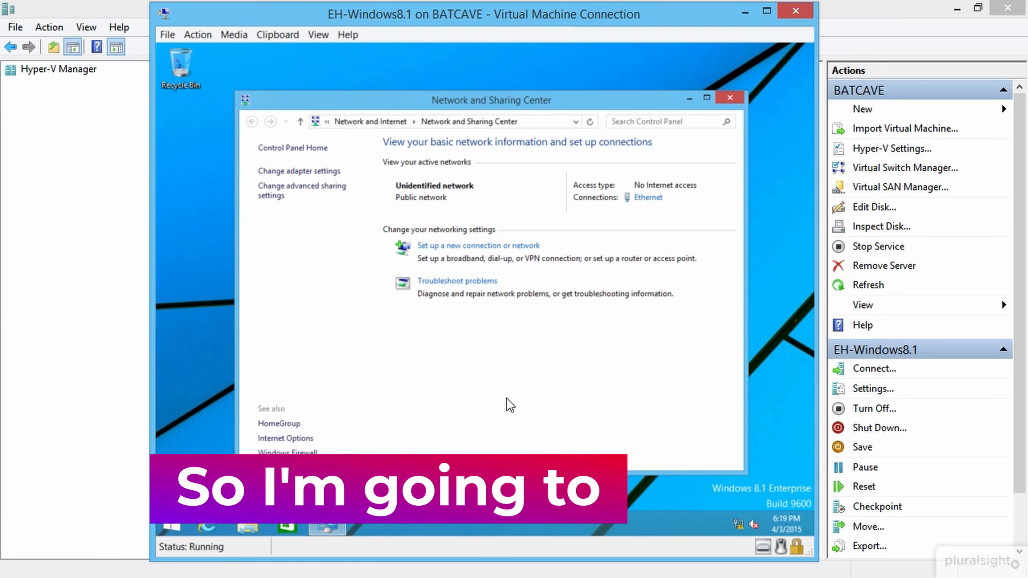
Step: Search 'admin' from the Start screen and open Administrative Tools
key(super)
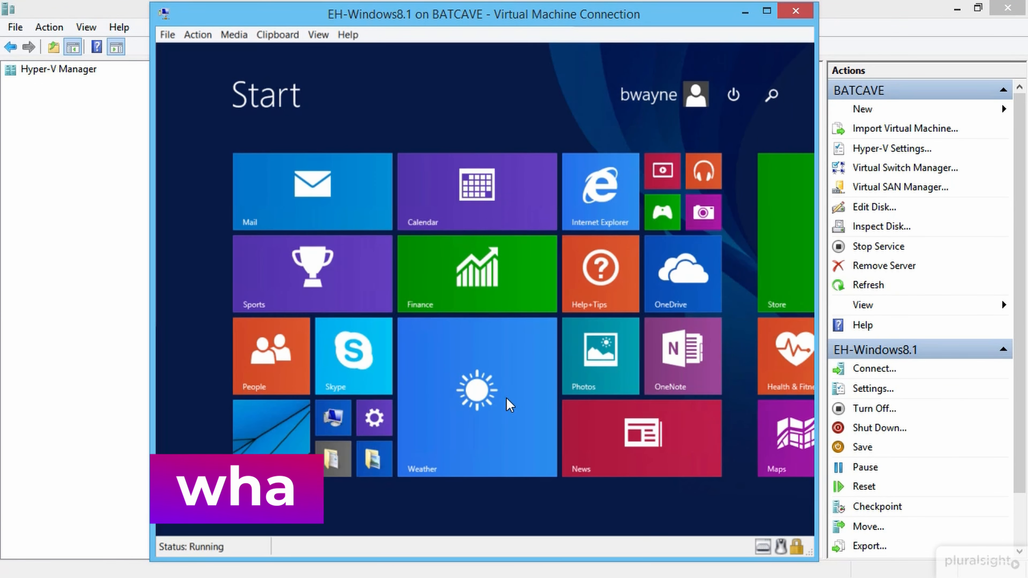
text(admin)
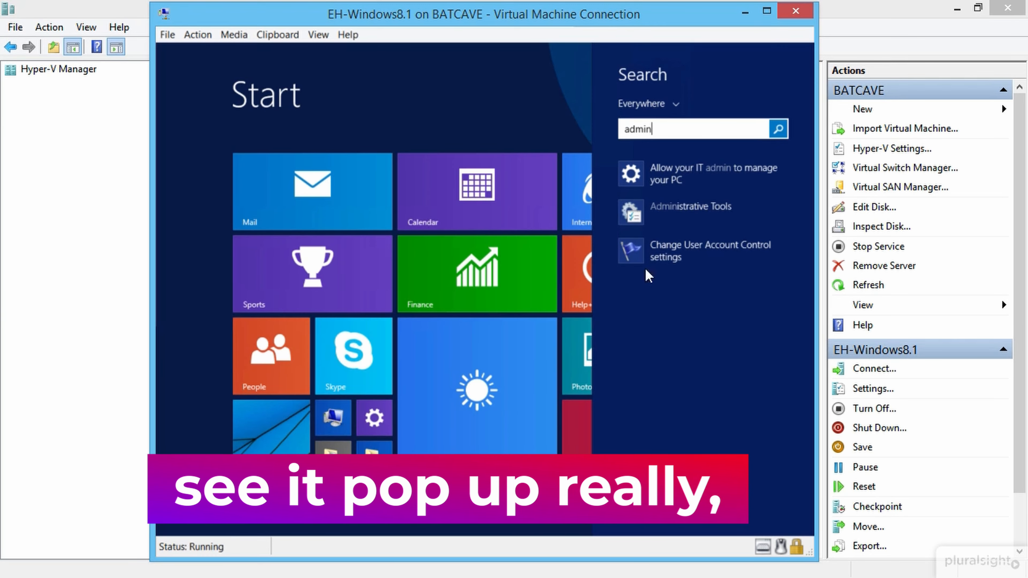
click(718, 222)
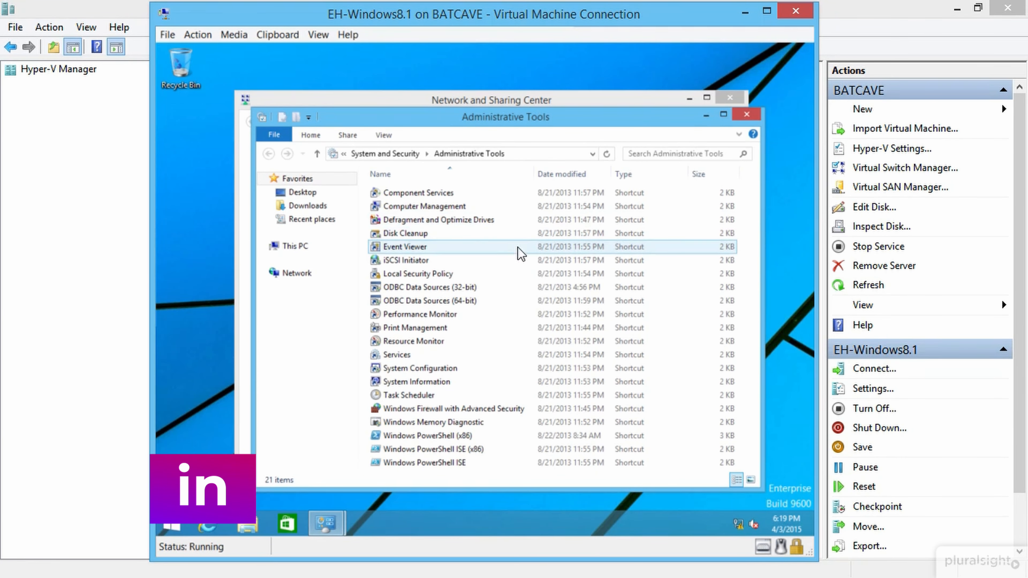
click(426, 279)
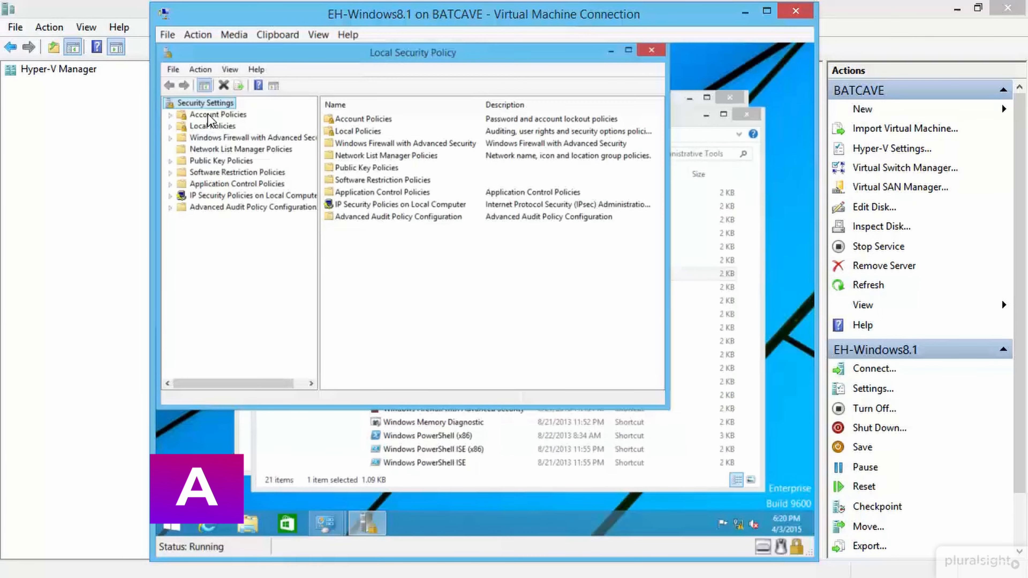
double_click(208, 115)
click(228, 126)
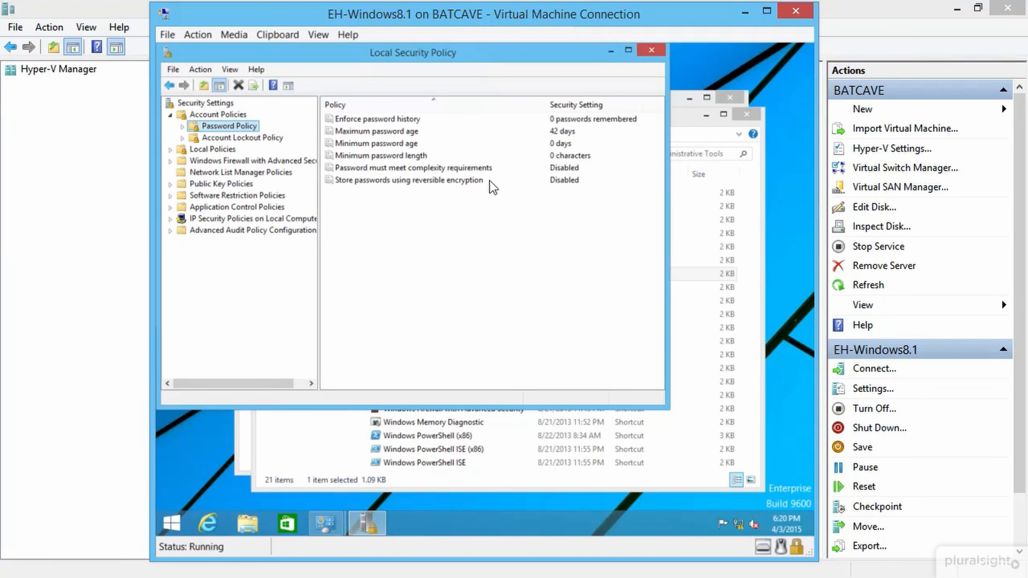
click(483, 168)
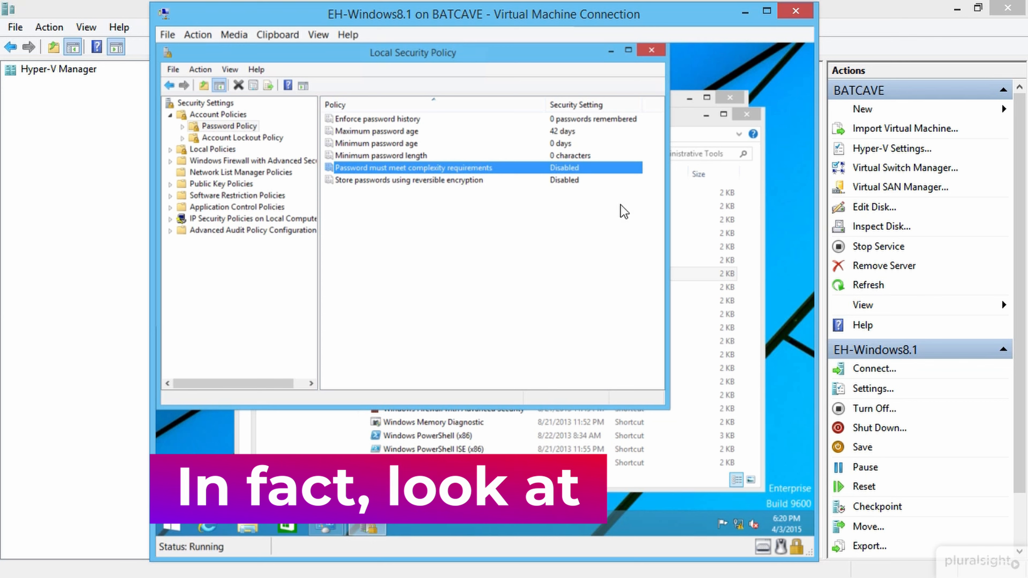
click(402, 156)
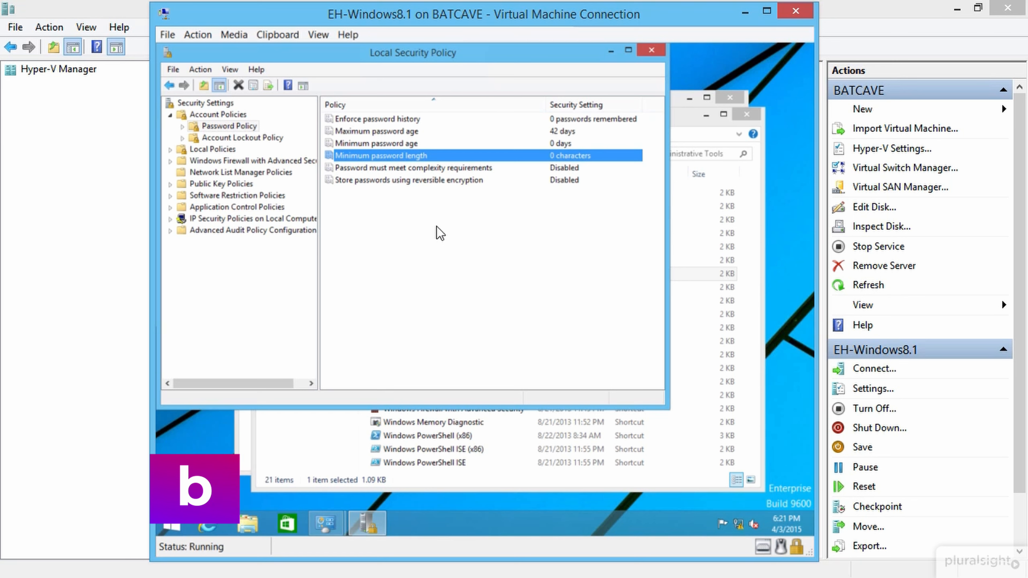
click(651, 51)
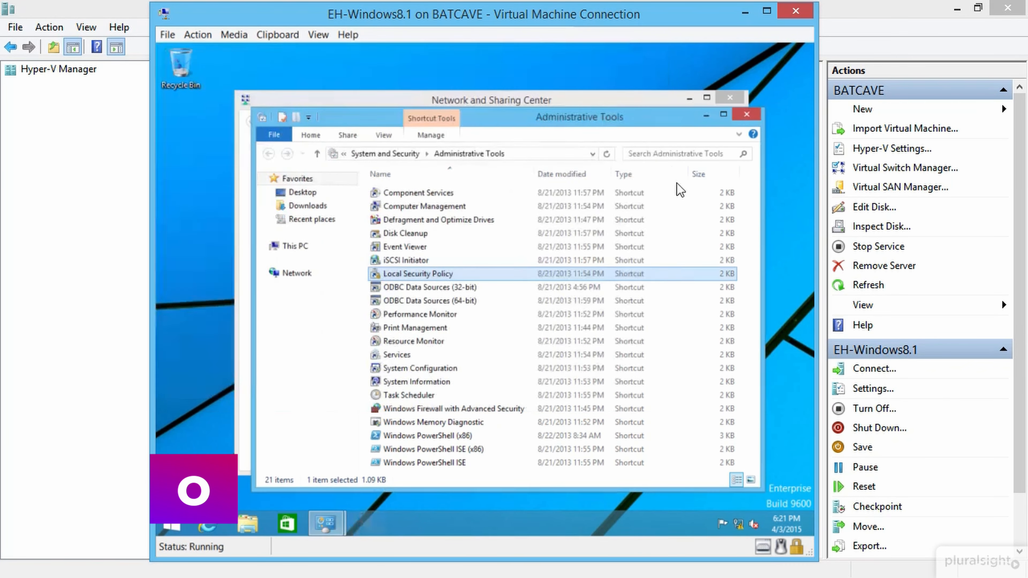
Step: Close the Administrative Tools and Network and Sharing Center windows and bring up System information
click(744, 118)
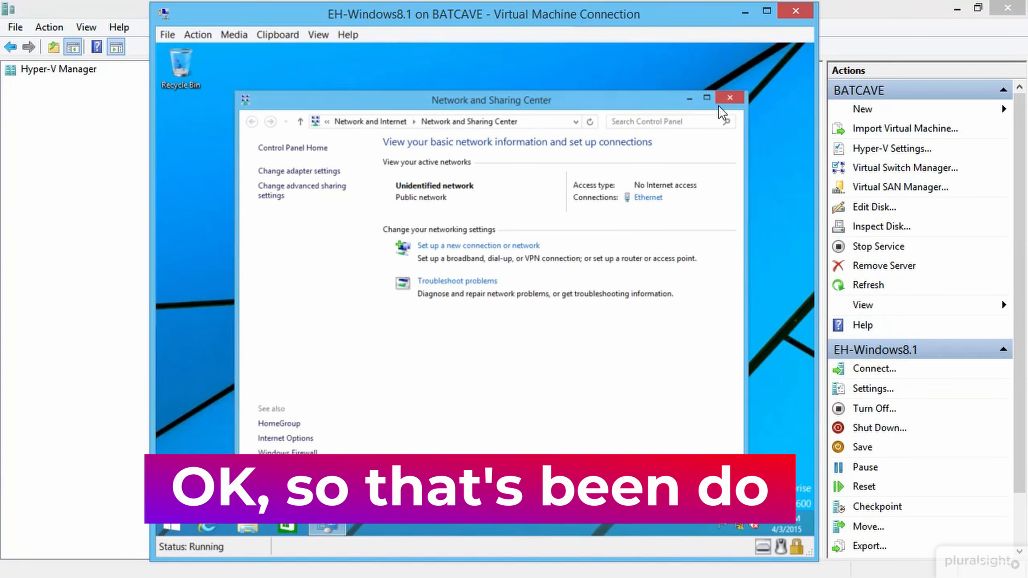
click(729, 100)
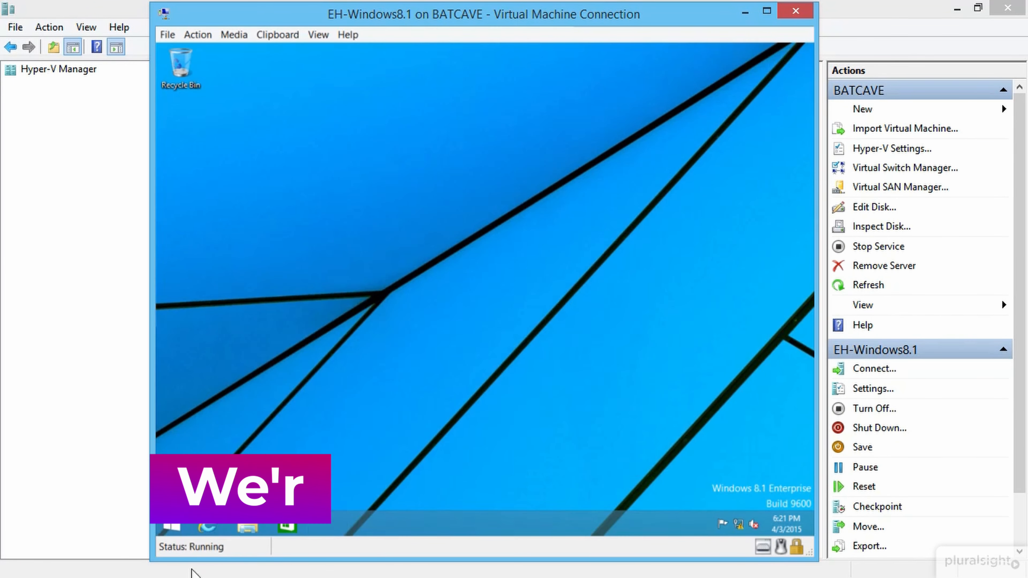
right_click(173, 526)
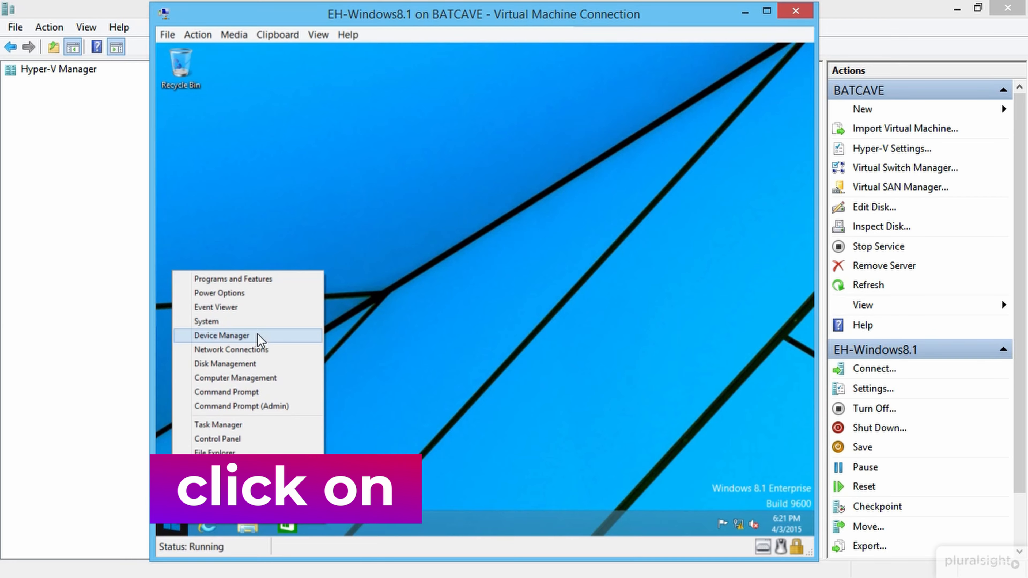
click(261, 323)
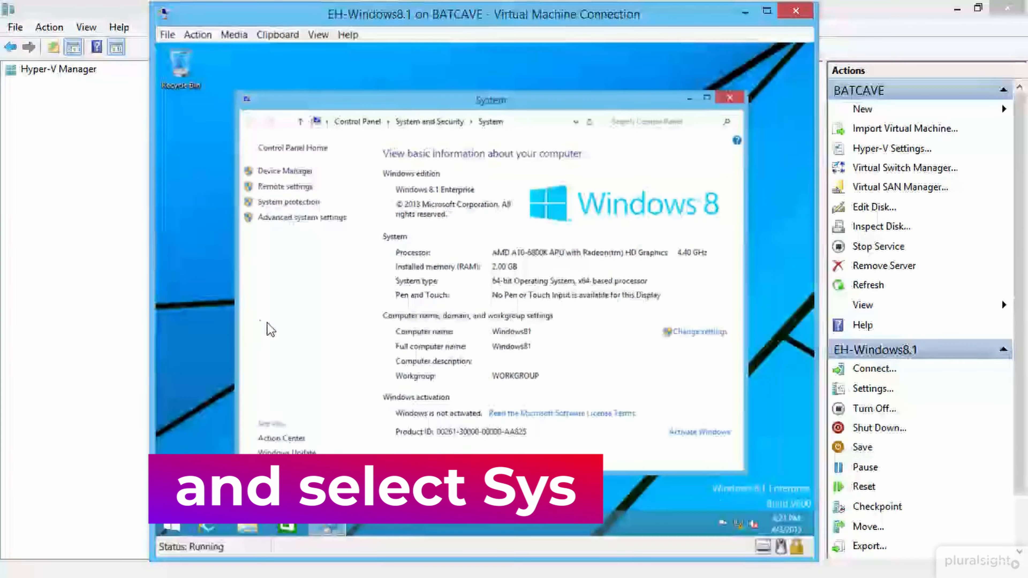
Step: Review the computer name Windows81, cancel renaming without changes, and close System
click(688, 334)
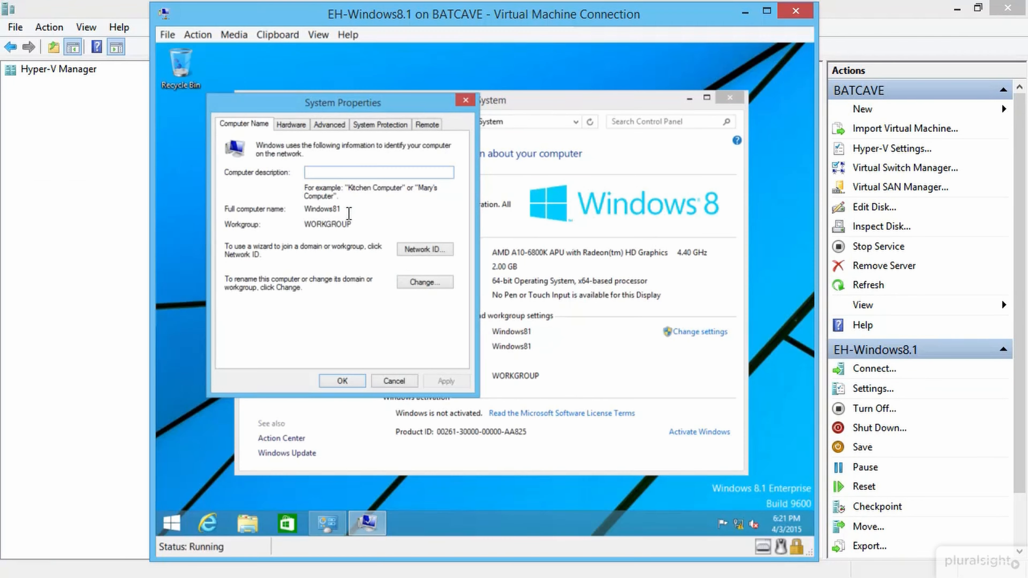
click(424, 282)
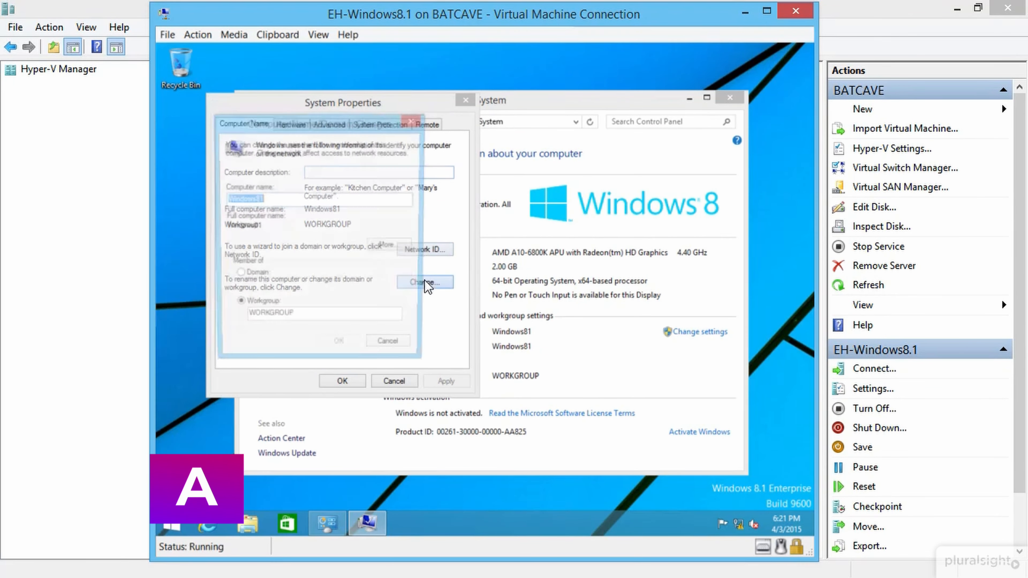
click(272, 195)
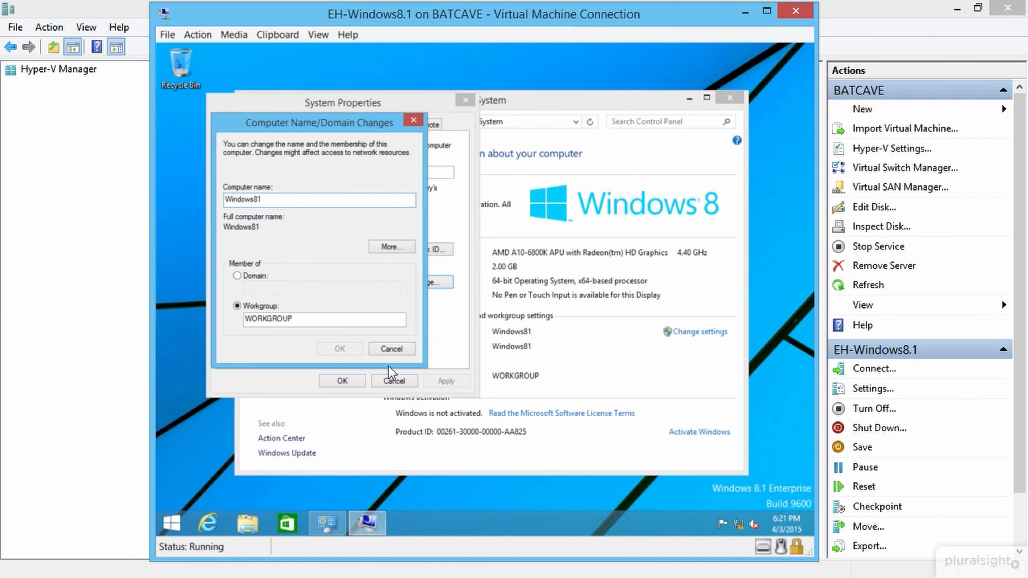
click(391, 348)
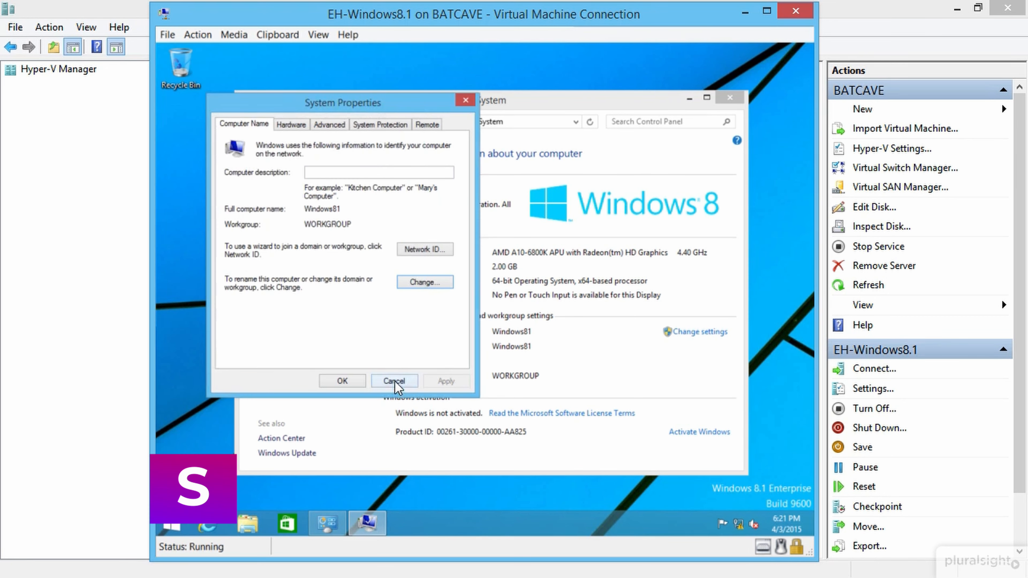
click(394, 380)
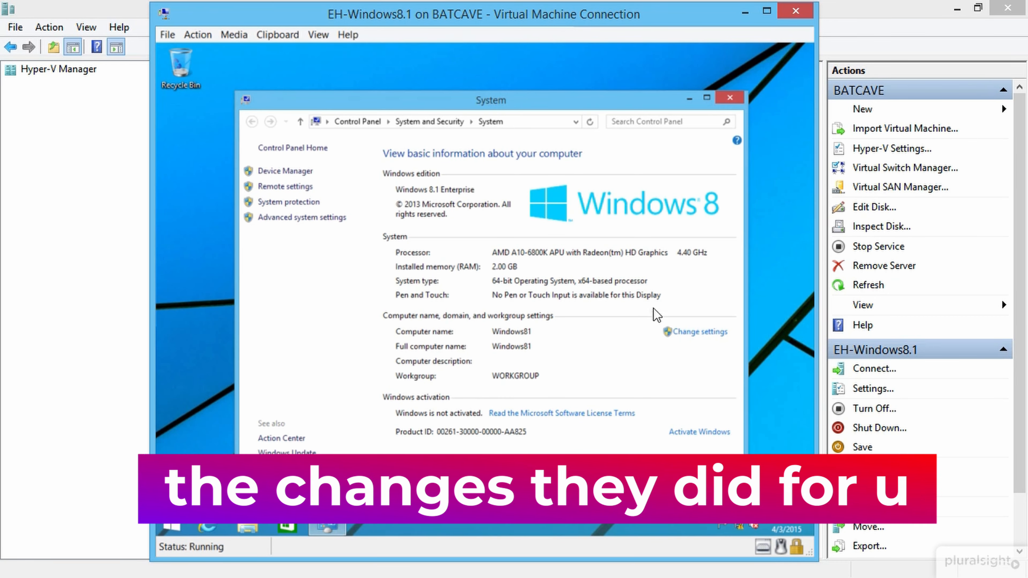
click(730, 99)
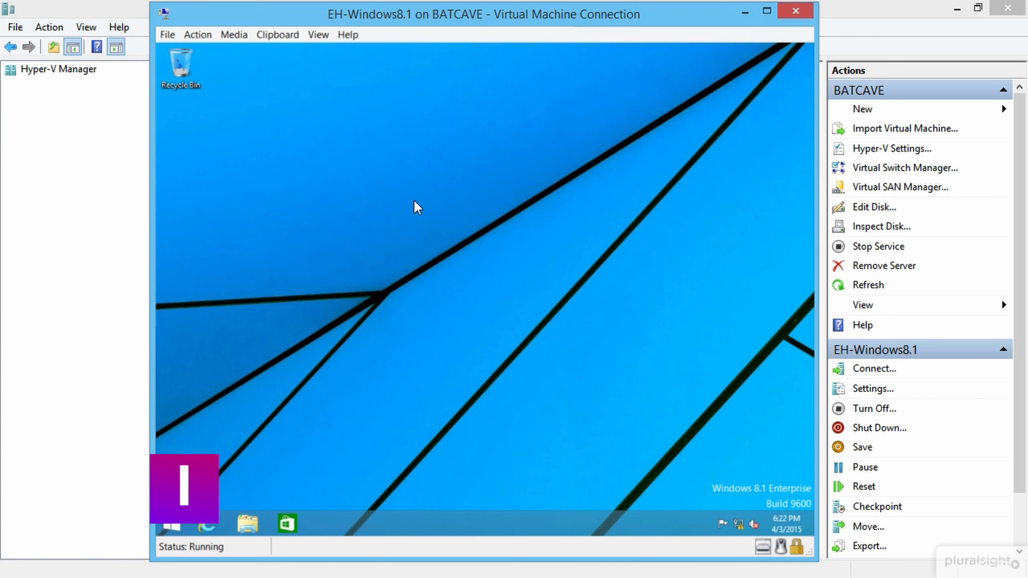
Step: Search 'firewall' and turn Windows Firewall off for private and public networks, then close it
key(super)
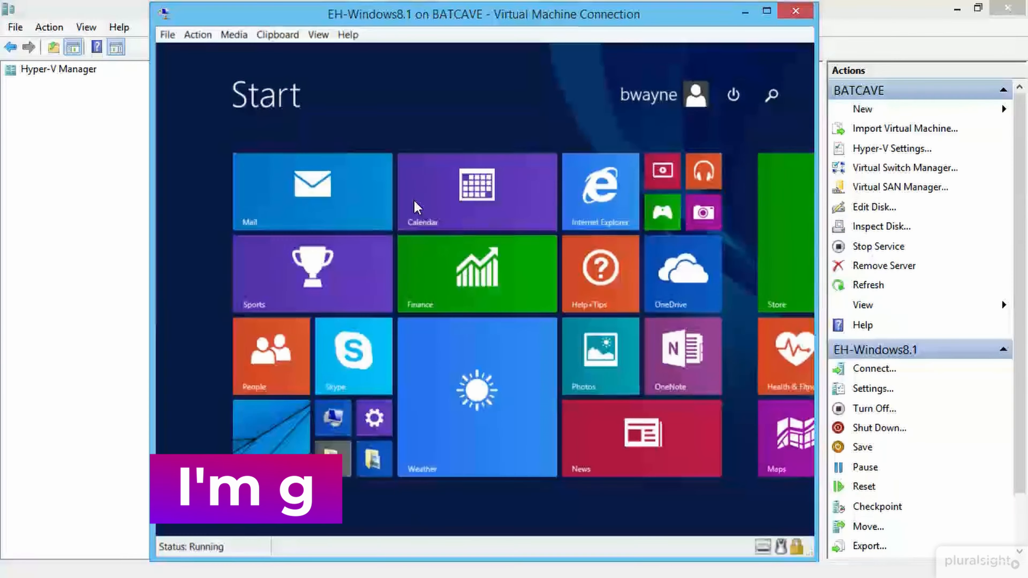
text(firewall)
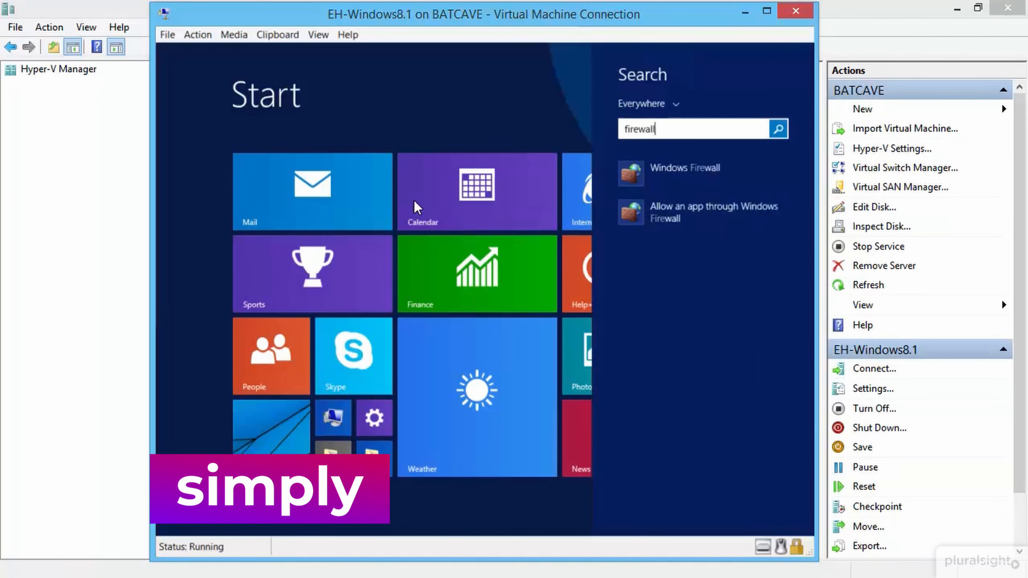
click(691, 172)
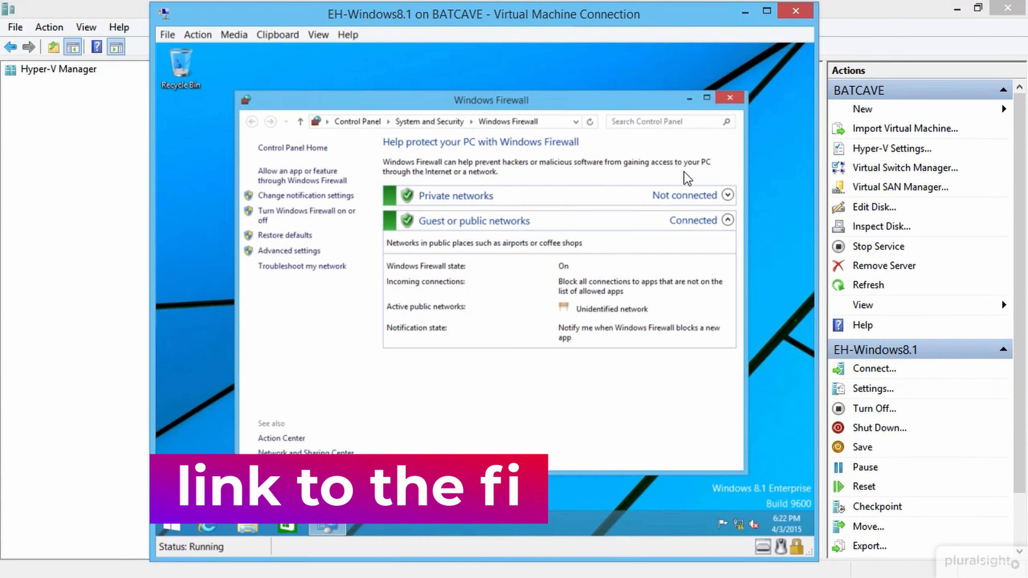
click(307, 210)
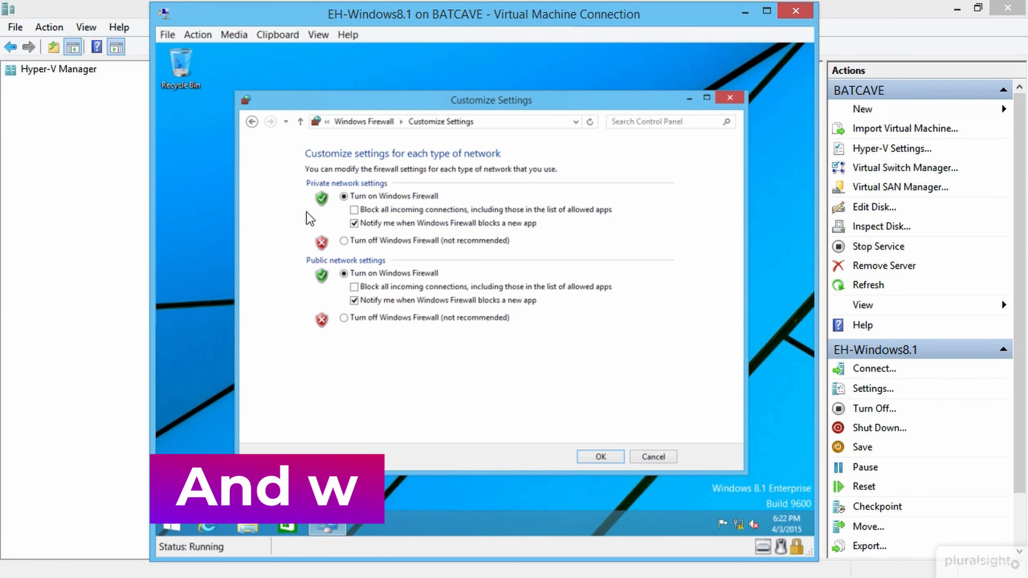
click(372, 240)
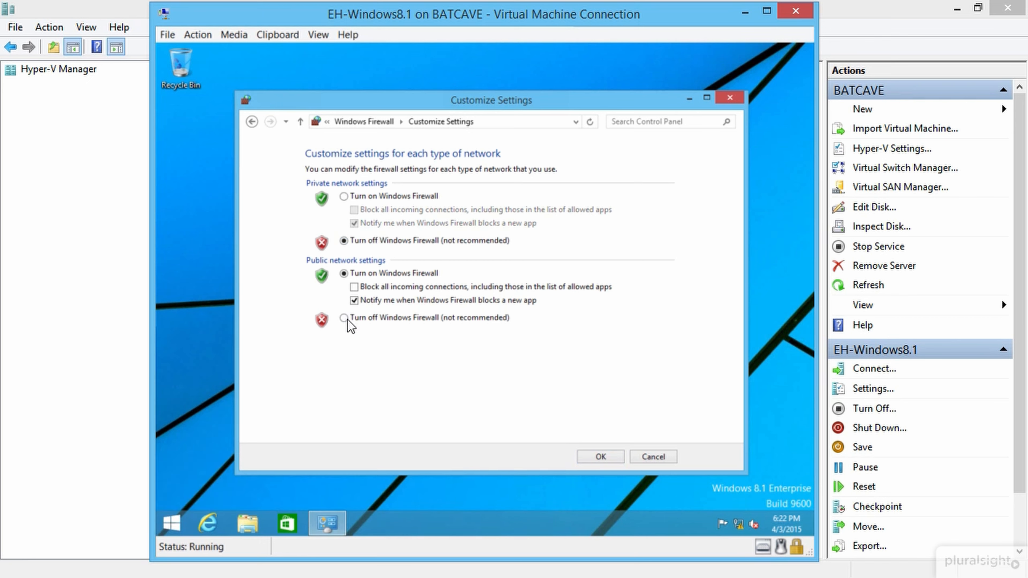
click(345, 318)
click(600, 456)
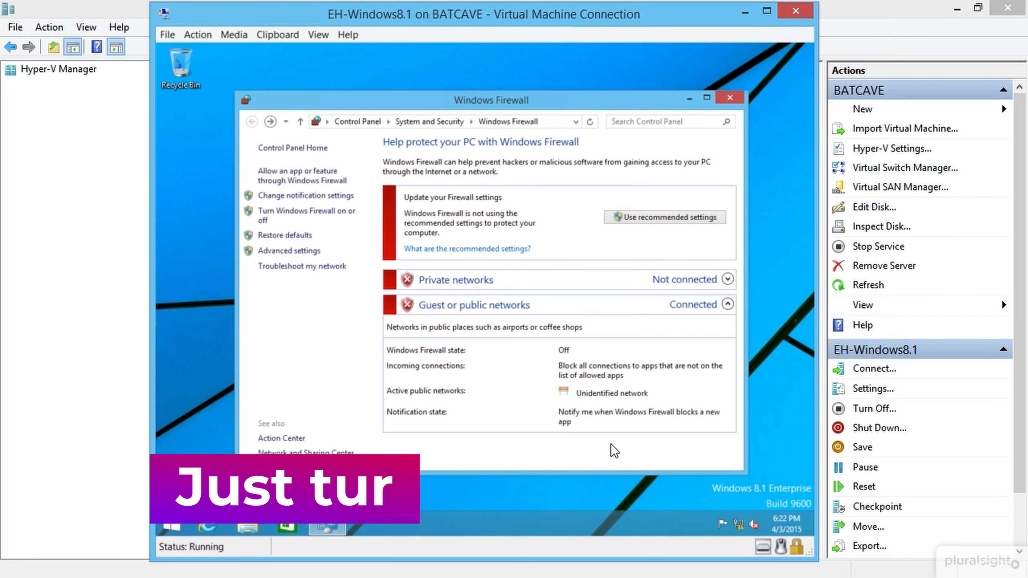
click(730, 98)
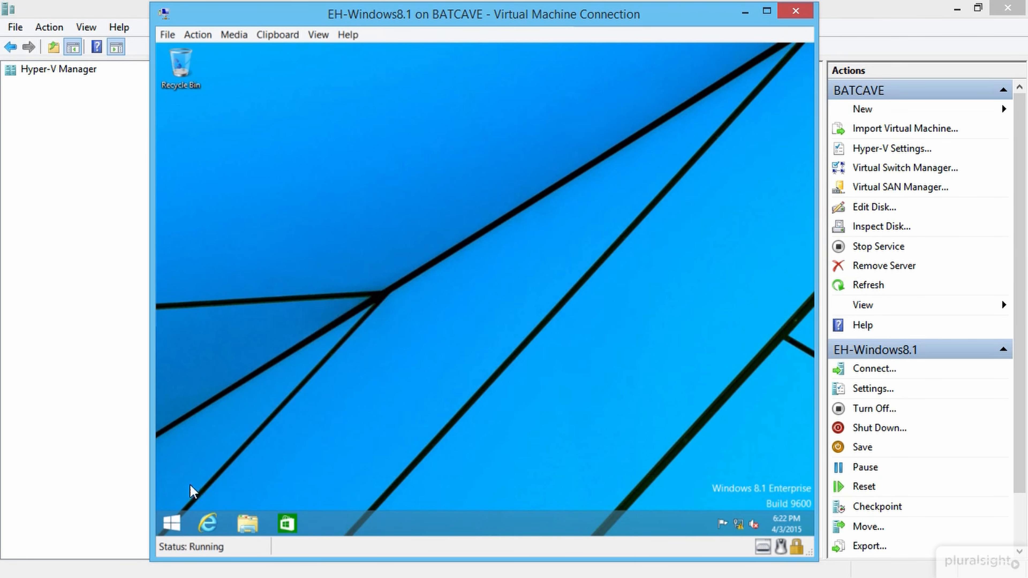
Step: Search 'admin' to reopen Administrative Tools, then return to the Start screen
click(172, 523)
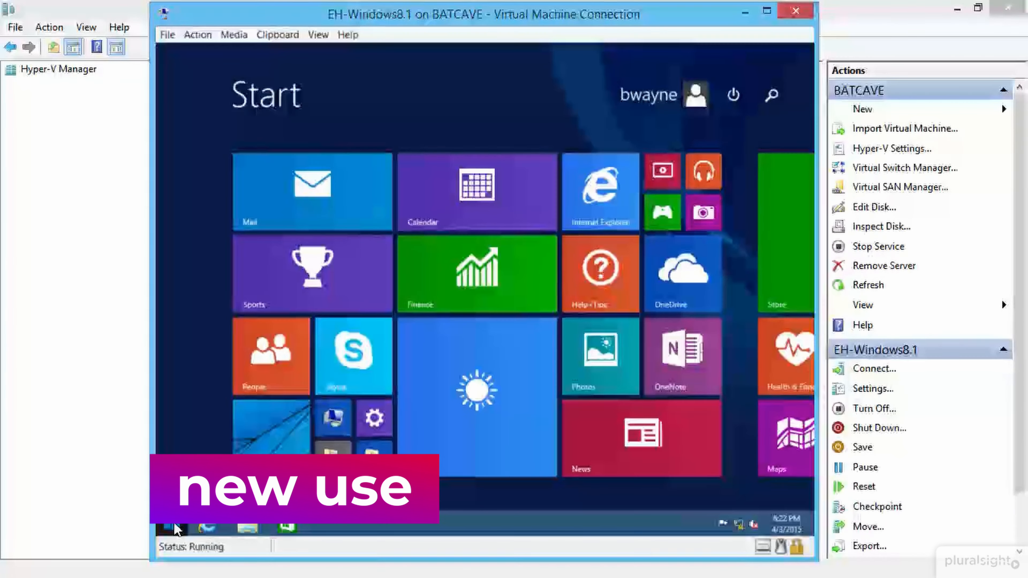
text(admin)
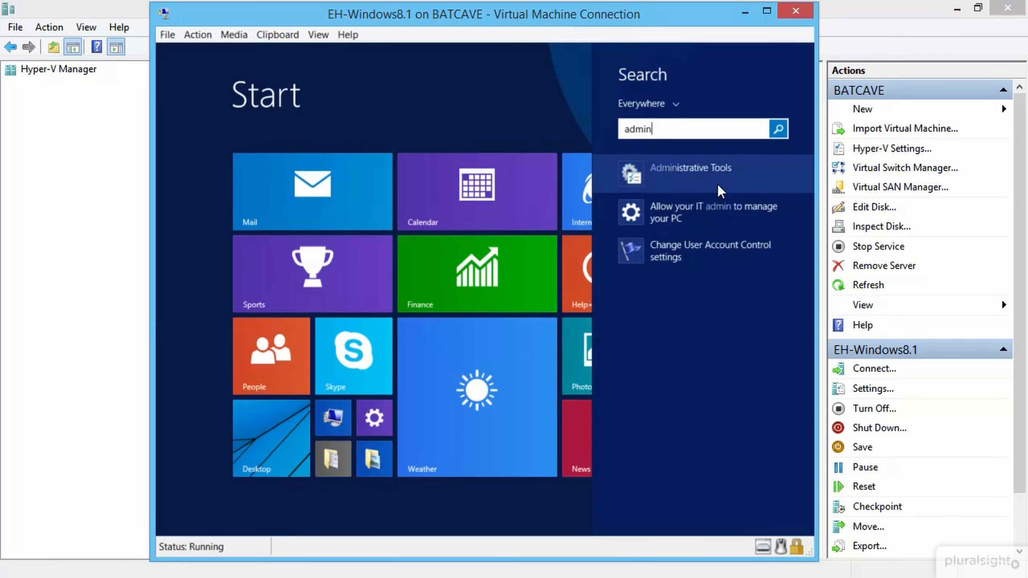
click(722, 171)
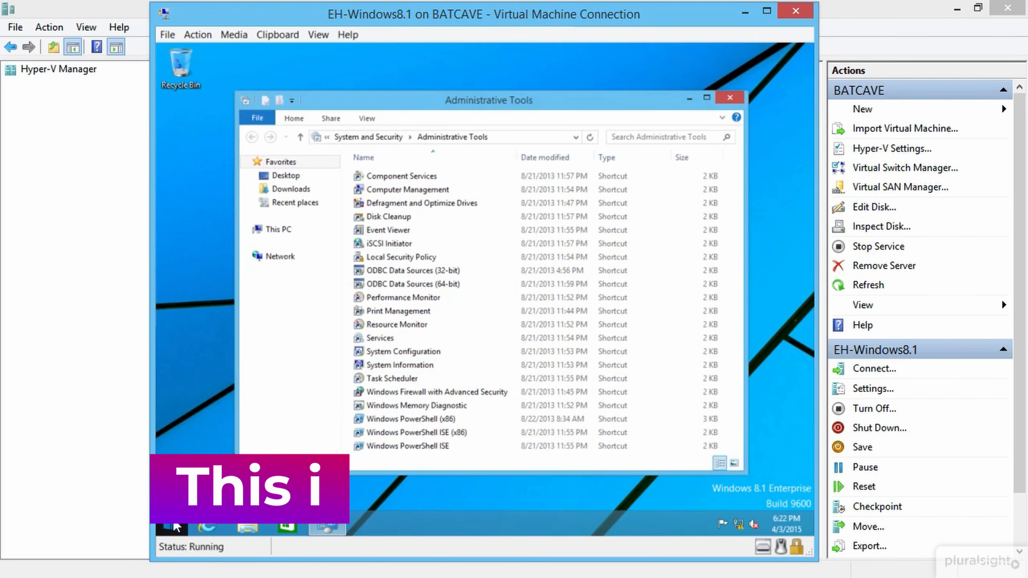
click(175, 525)
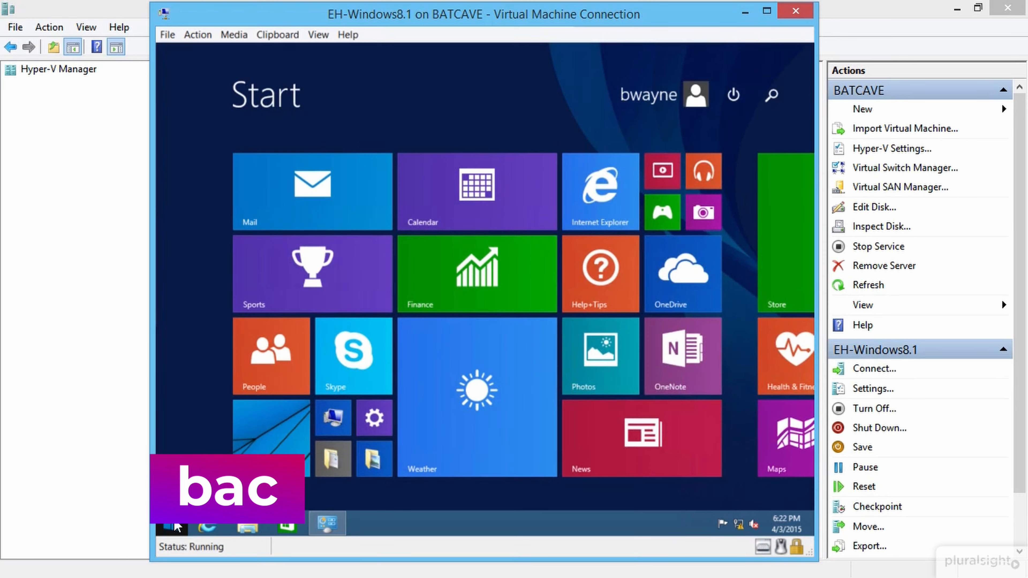
Step: Search 'users' to reach Manage other accounts in PC settings and start Add an account
text(users)
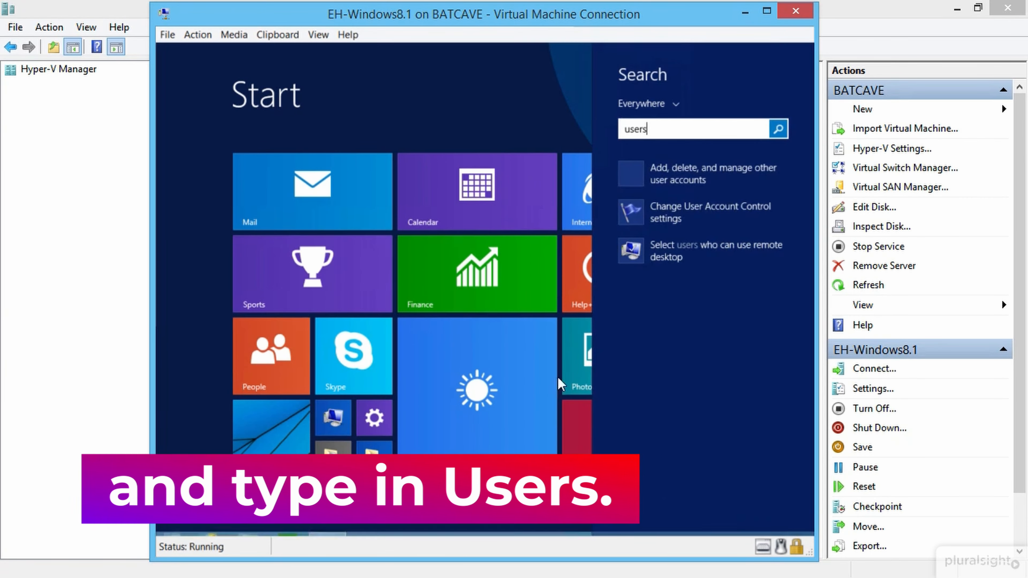
click(736, 169)
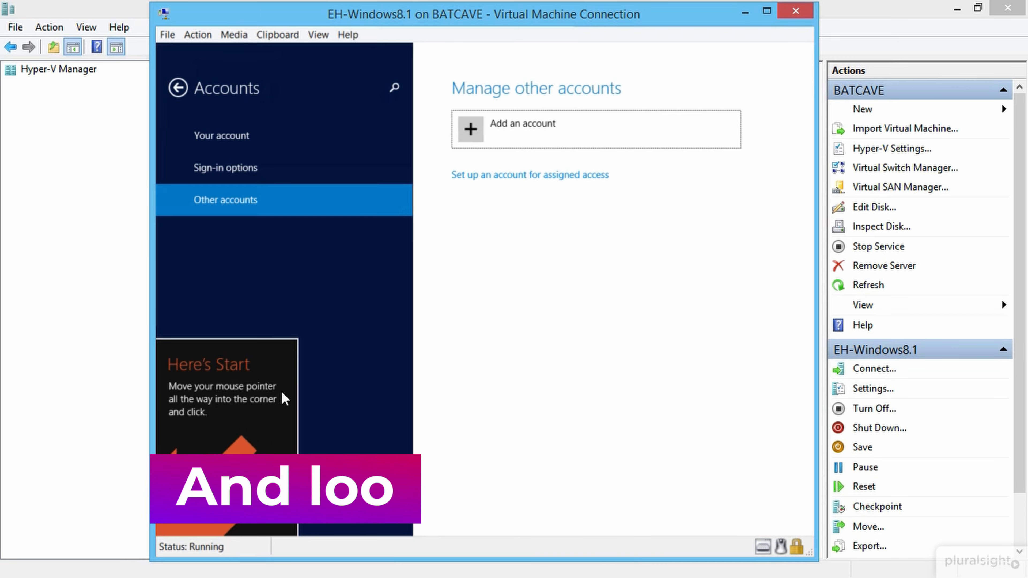
click(157, 532)
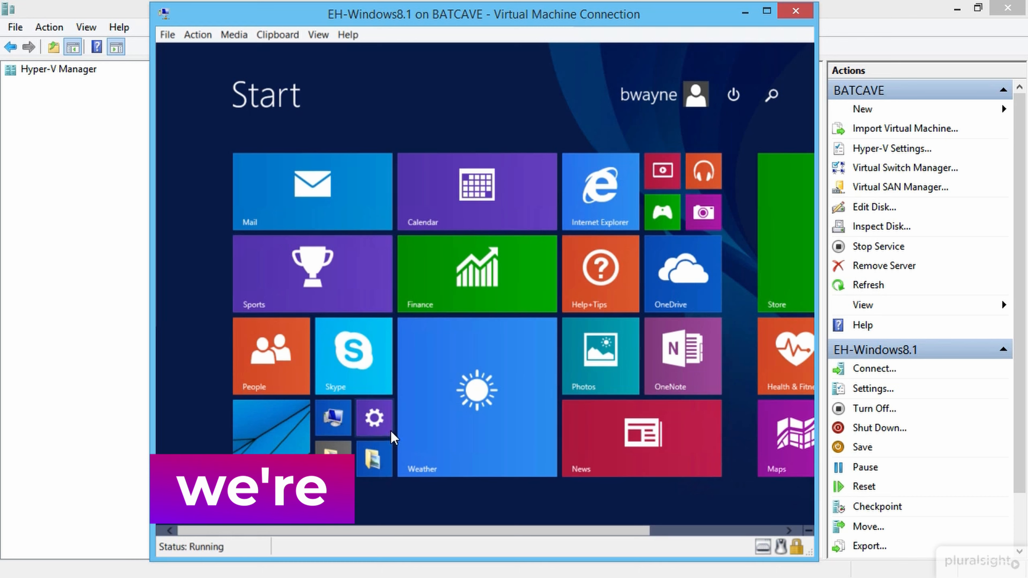
click(172, 522)
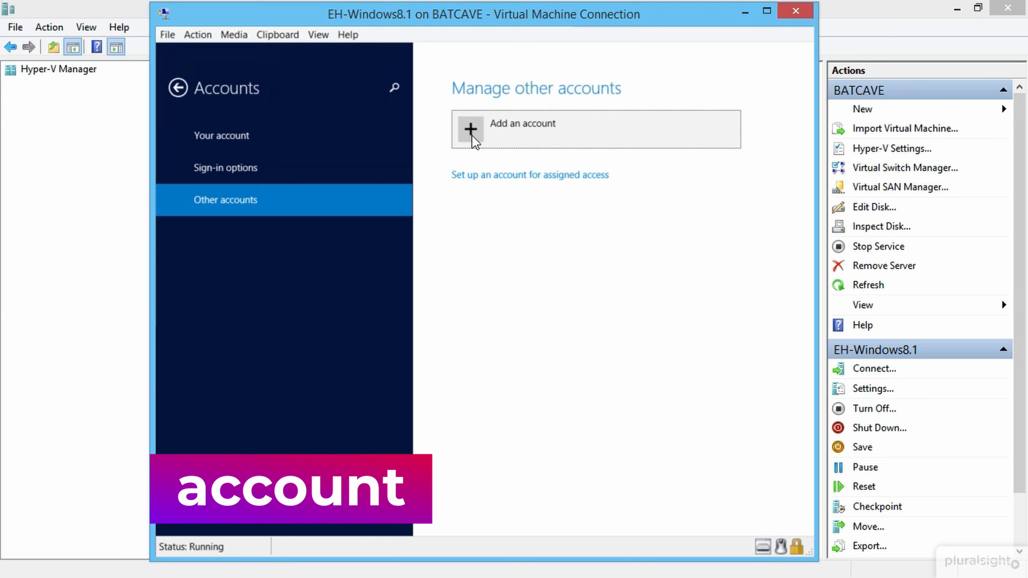
click(471, 135)
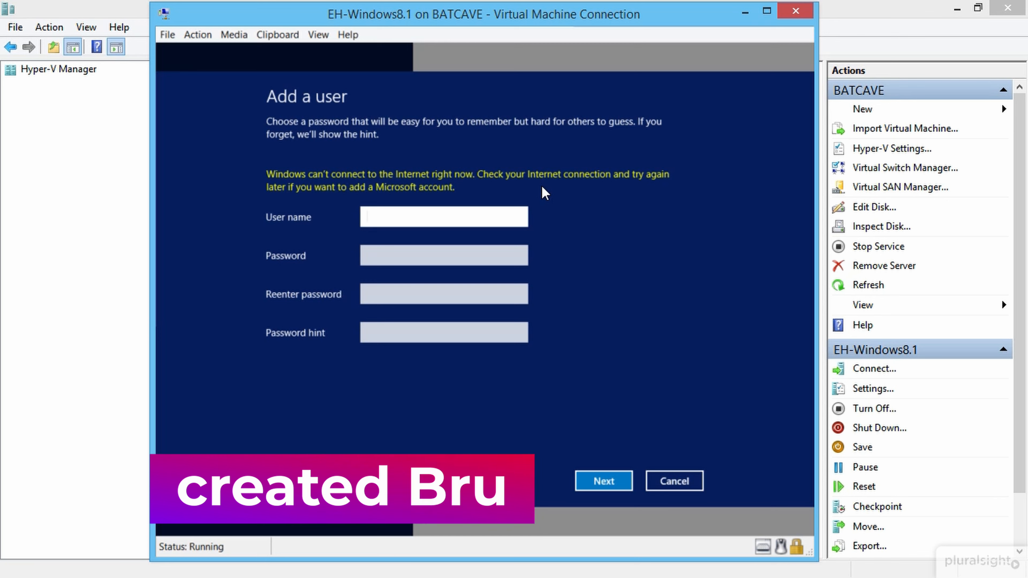
Step: Create a local user with a user name, a confirmed password and the hint 'sidekick'
text(d)
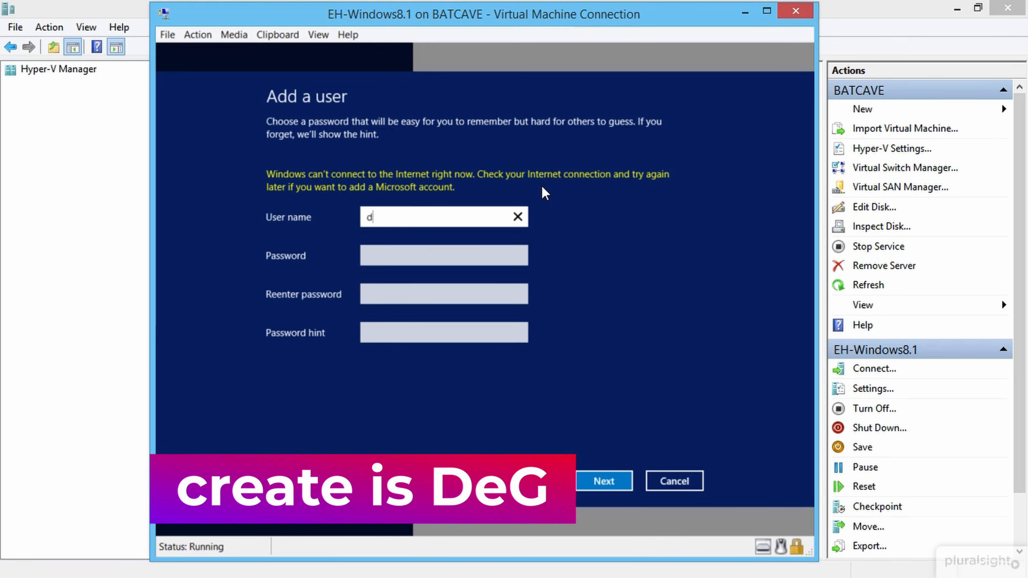
text(grayson)
key(Tab)
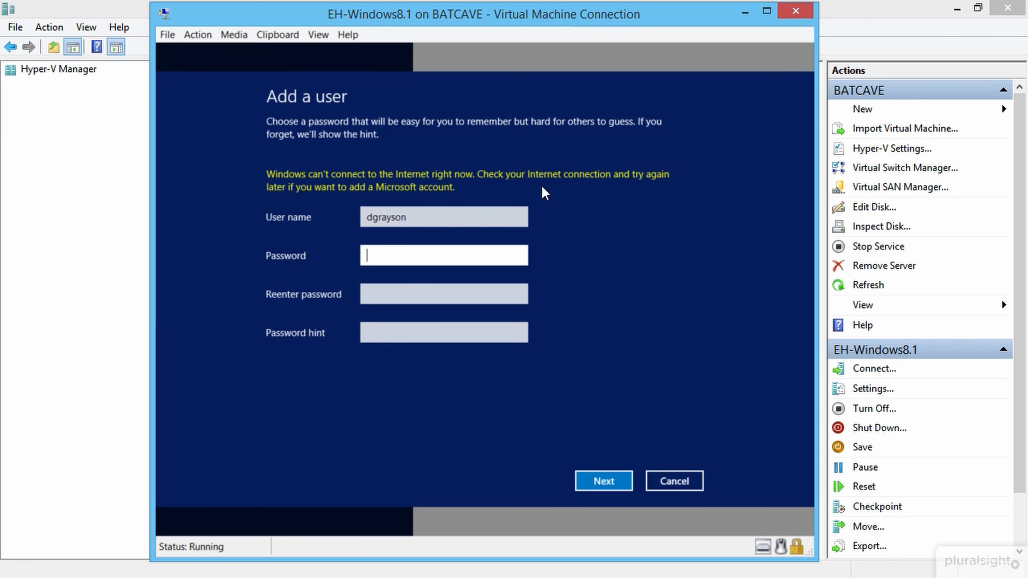
text(•••••)
key(Tab)
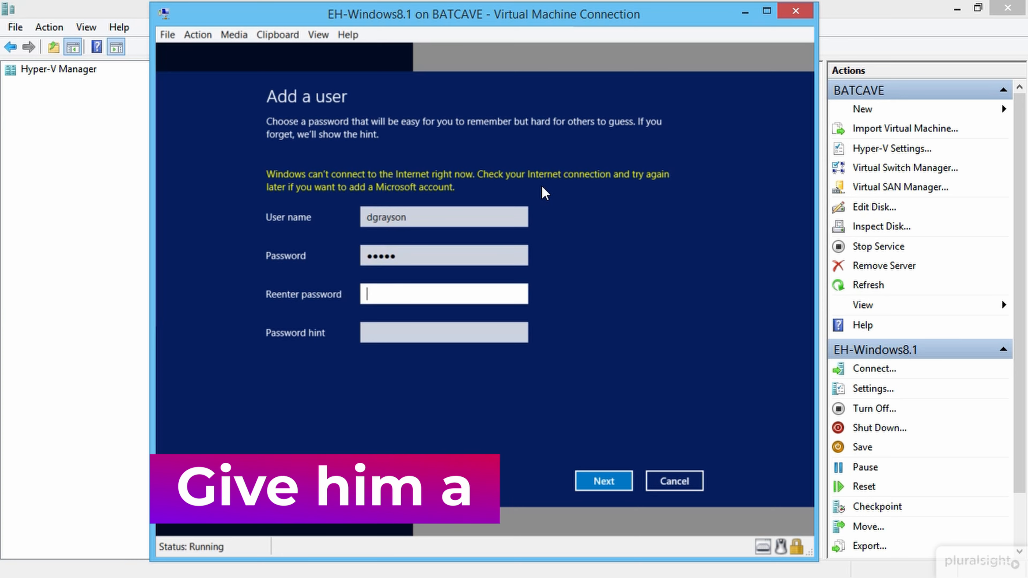
text(•••••)
key(Tab)
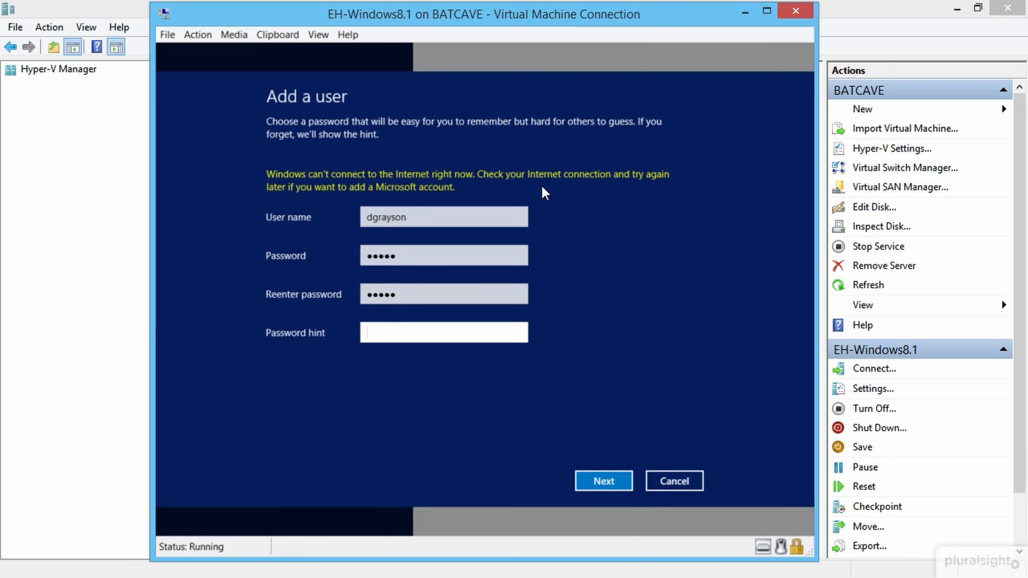
text(sk)
key(BackSpace)
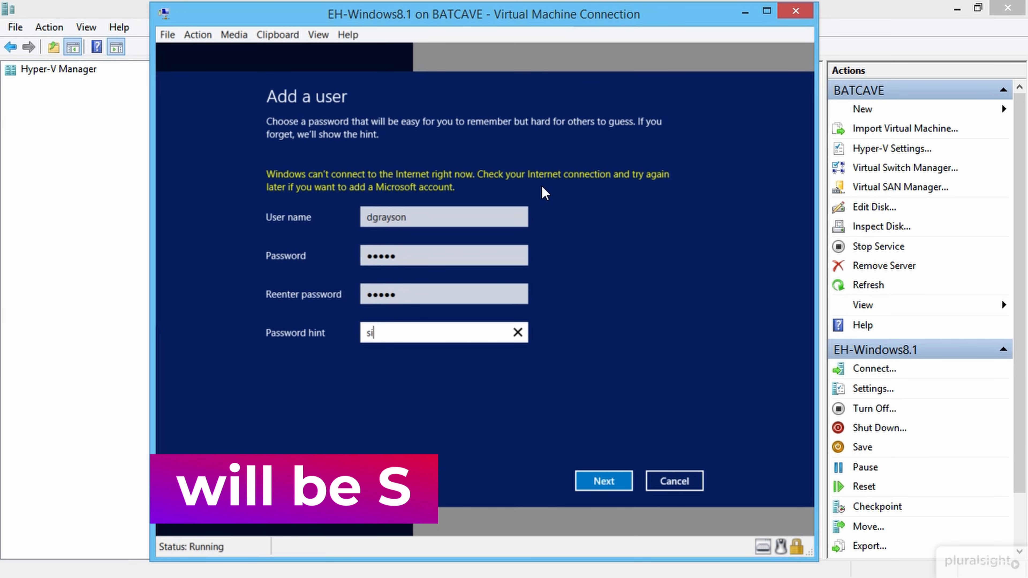
text(idekic)
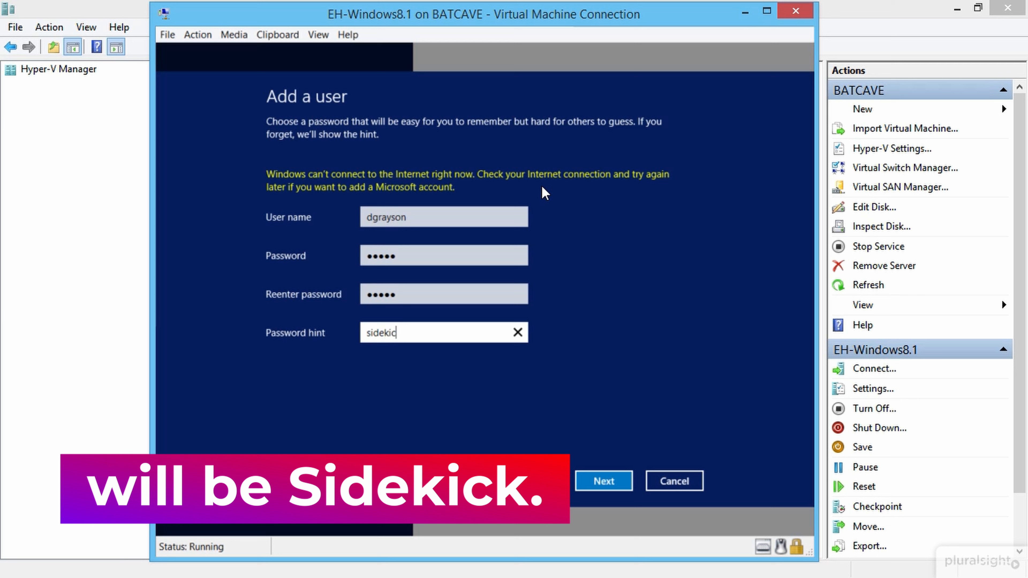
text(k)
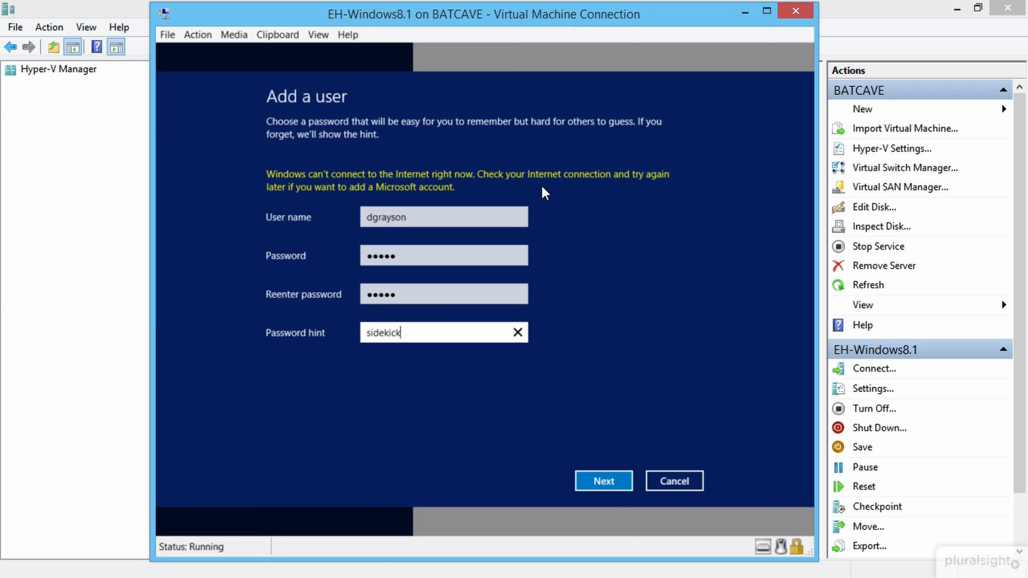
click(603, 482)
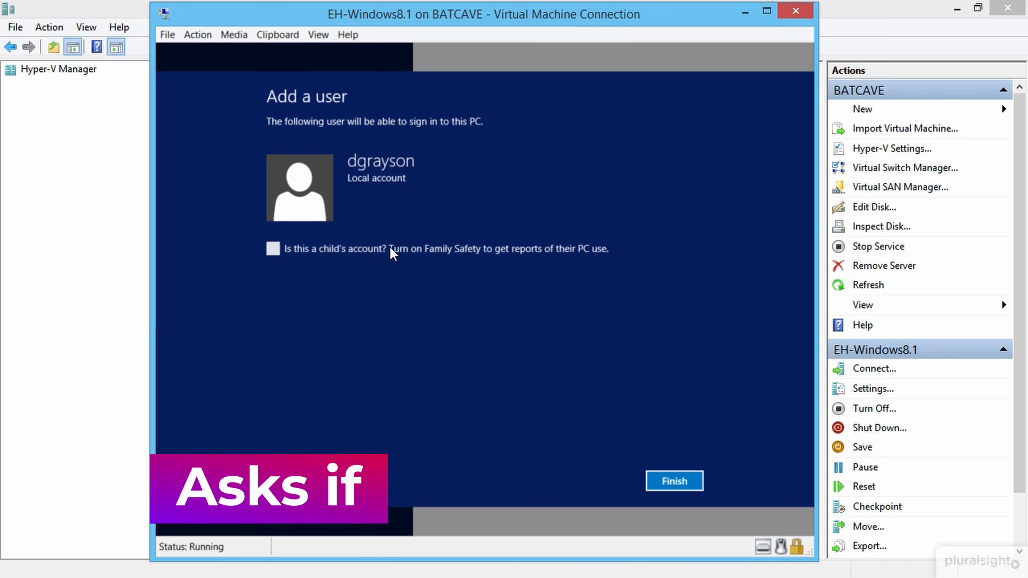
click(675, 481)
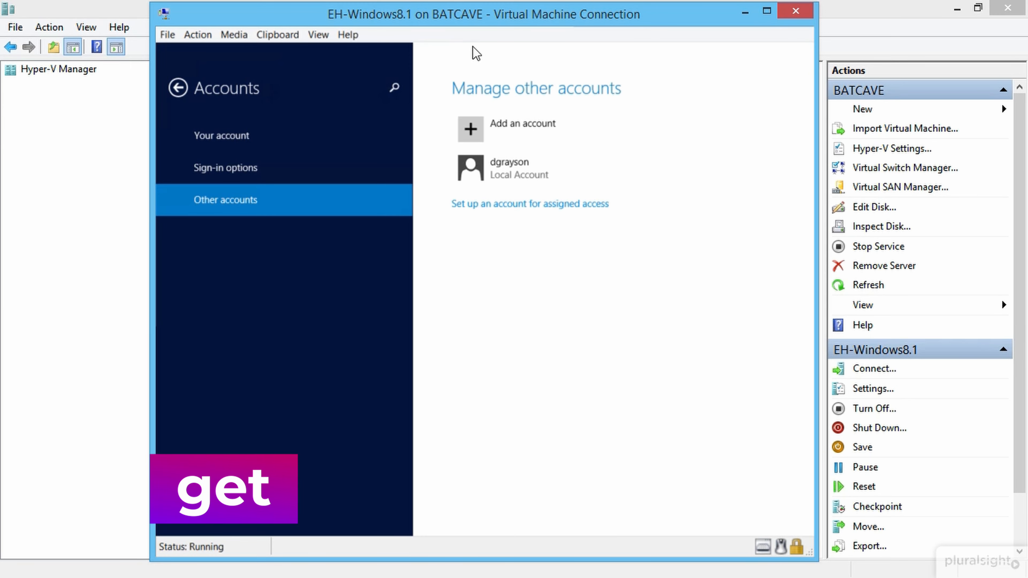
mouse_move(473, 44)
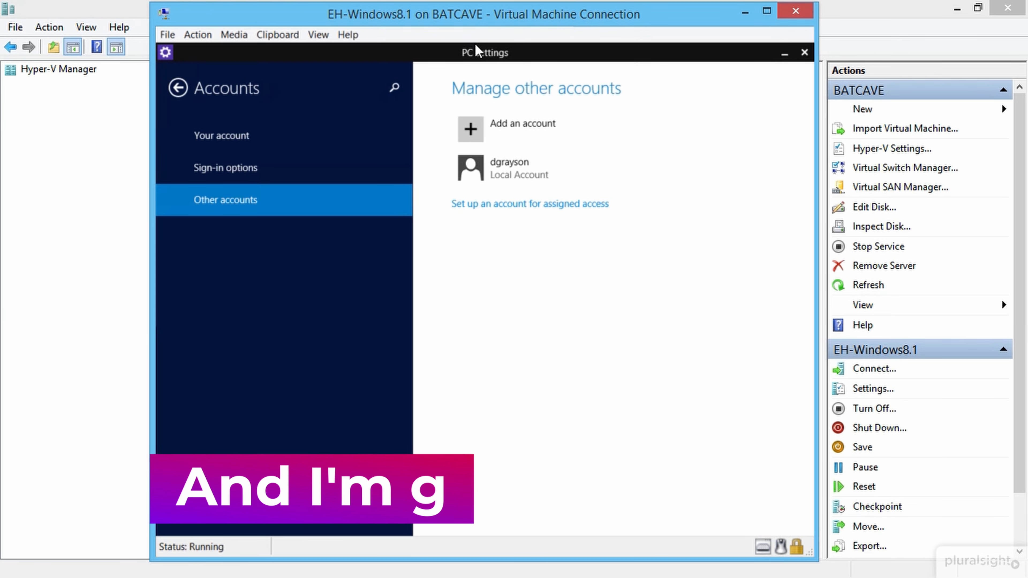
Step: Drag PC settings off the screen to close it and launch Computer Management from Administrative Tools
drag(475, 44, 474, 69)
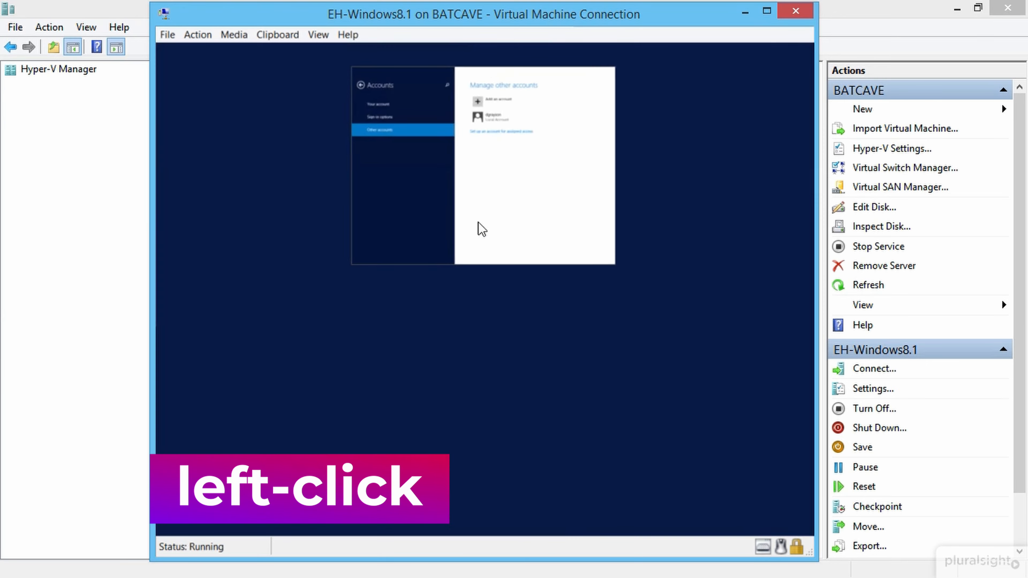
drag(481, 229, 477, 573)
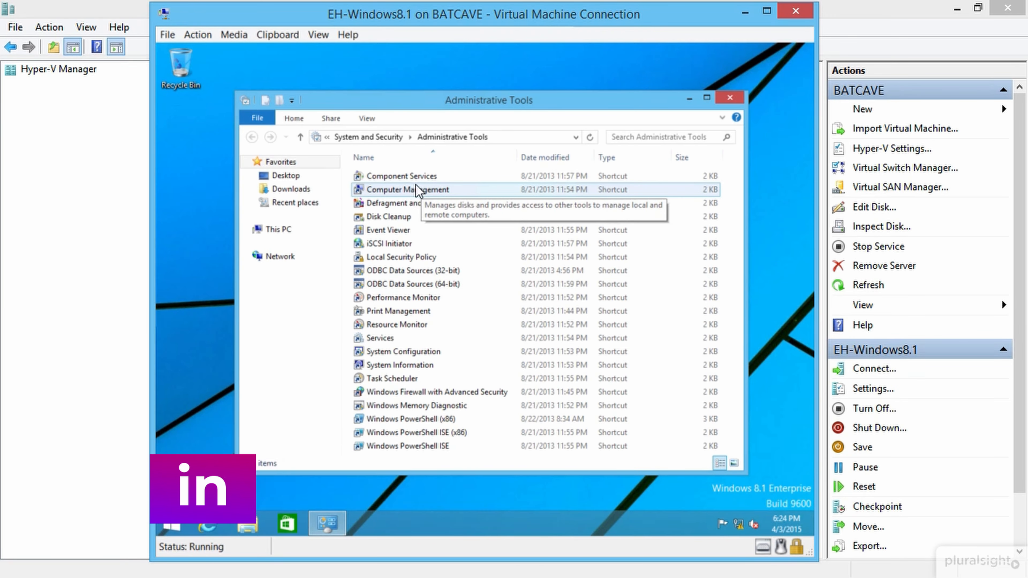
click(427, 187)
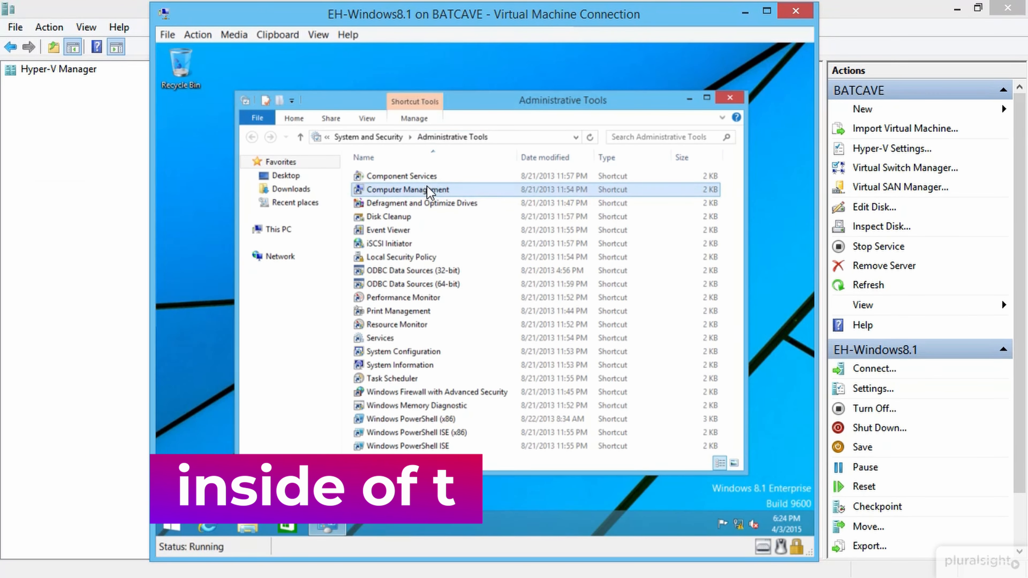
double_click(427, 186)
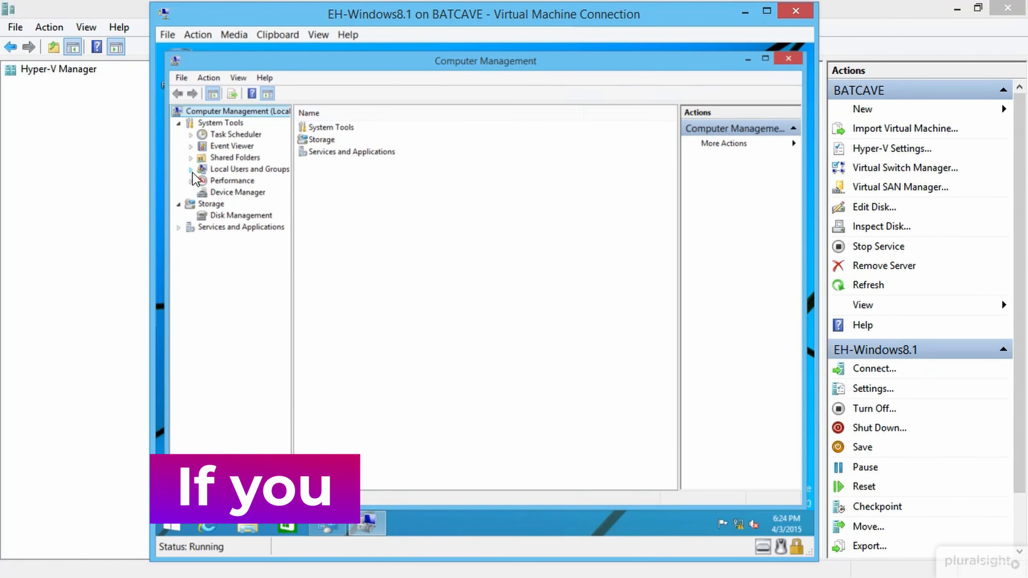
Step: In Local Users and Groups > Users, enter the first account's full name in its properties
click(191, 170)
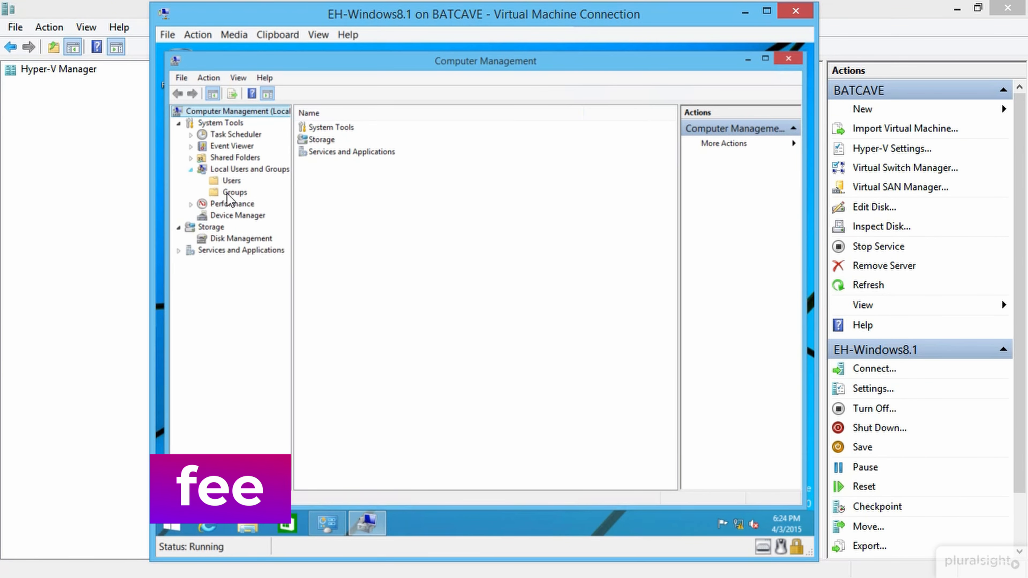
click(230, 181)
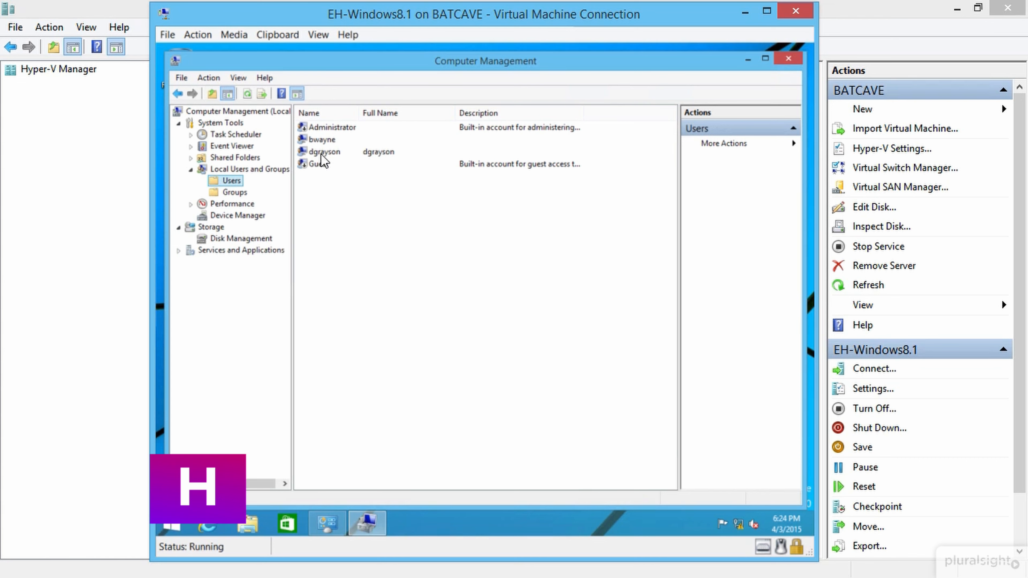
click(323, 153)
key(Up)
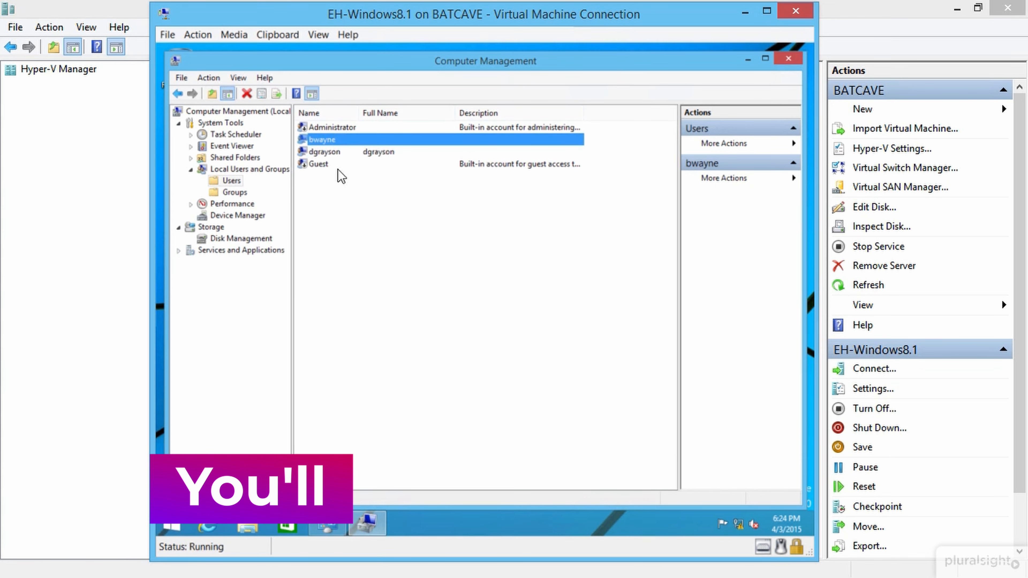
right_click(325, 141)
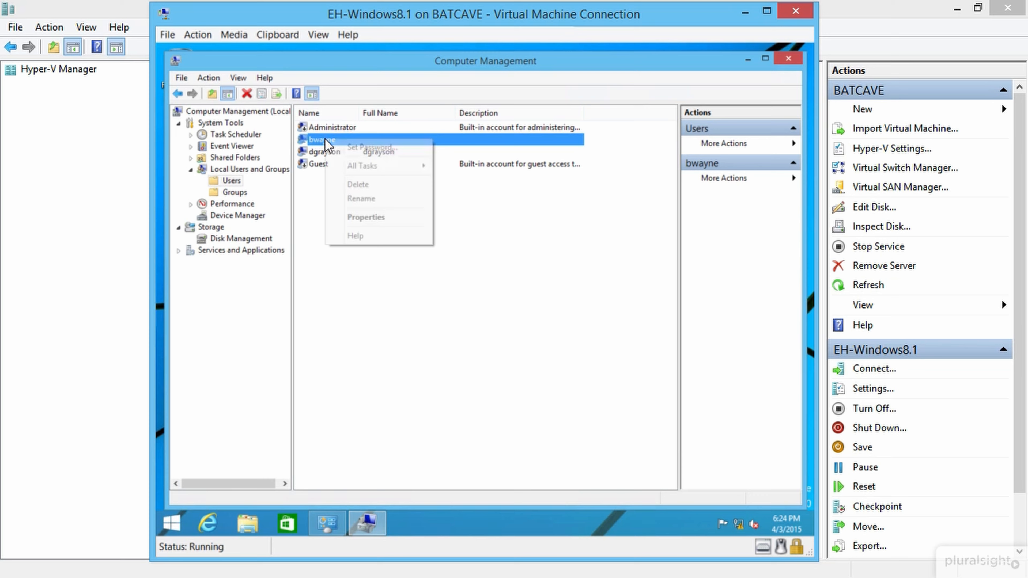
click(390, 220)
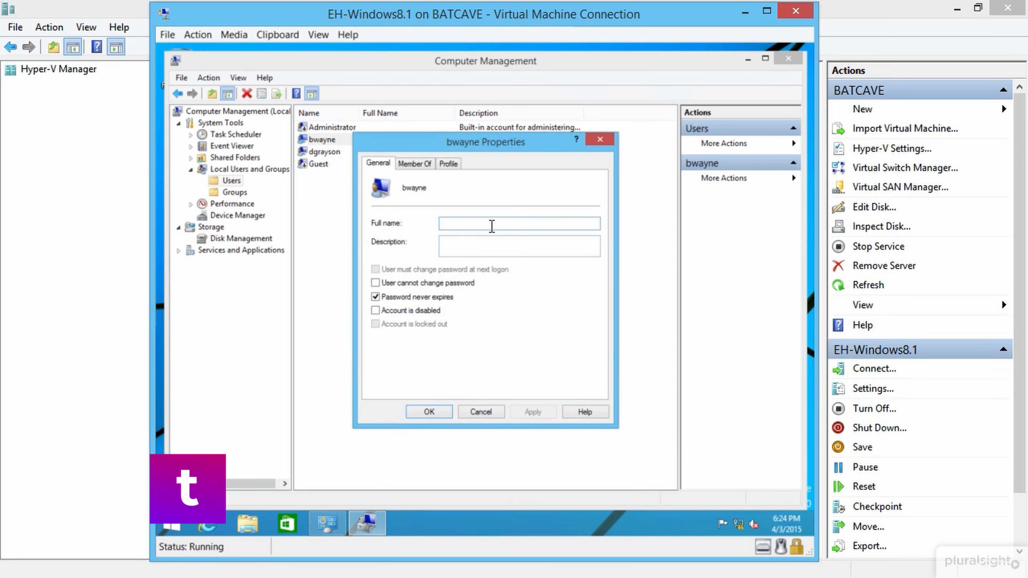
text(Bruce Wayne)
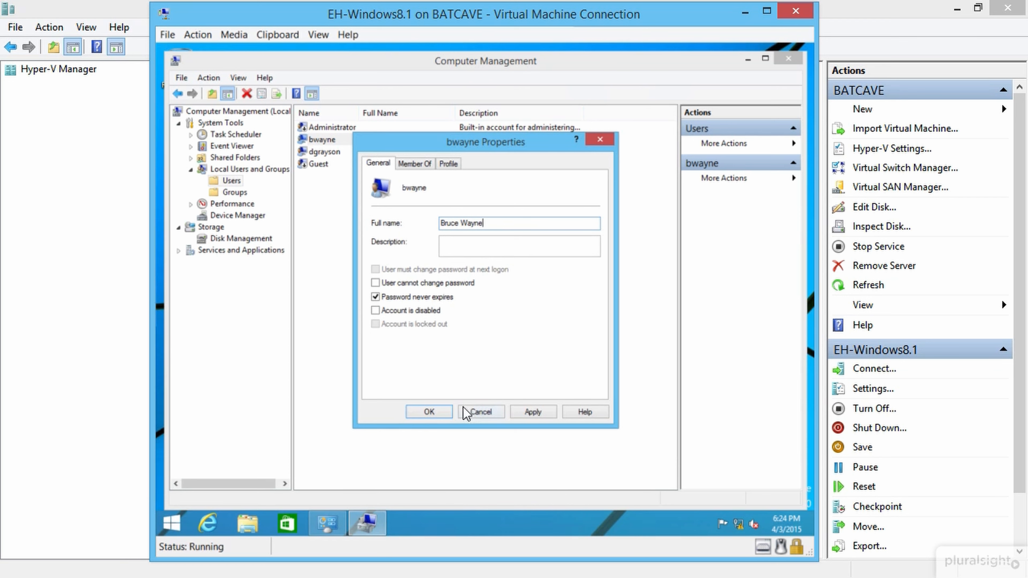
click(420, 413)
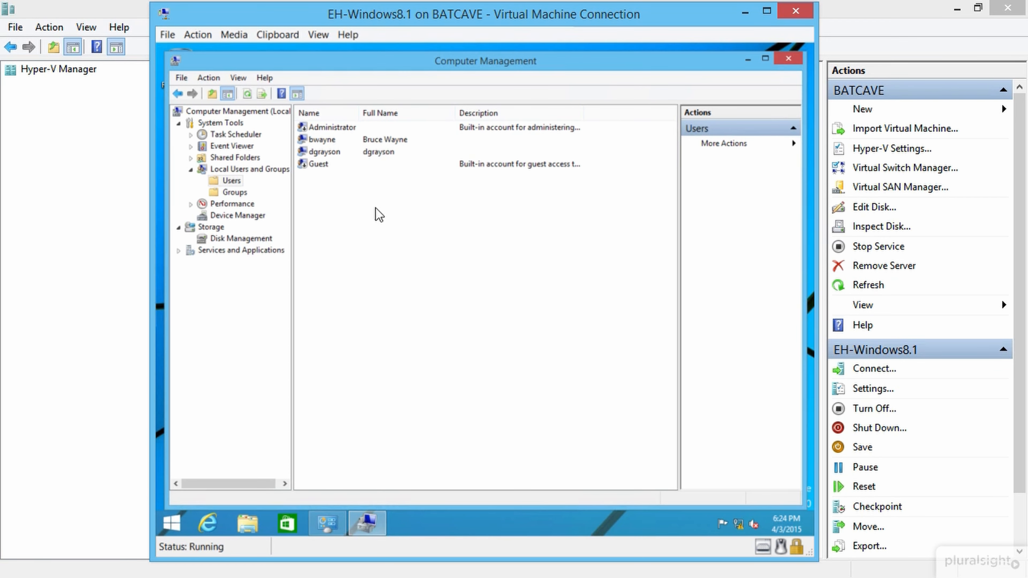
Step: Enter the second user account's full name in its properties and save
right_click(377, 152)
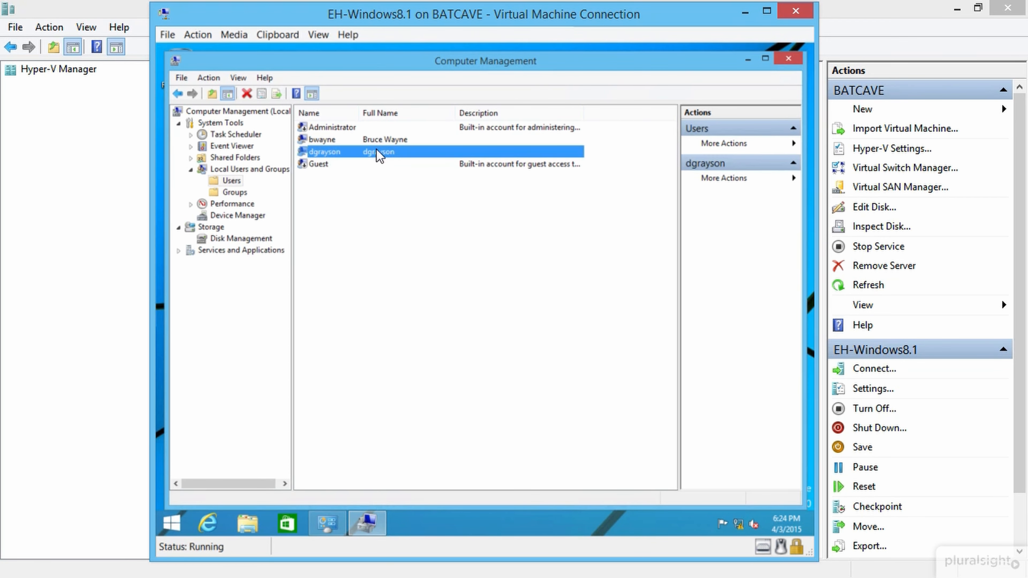
click(432, 228)
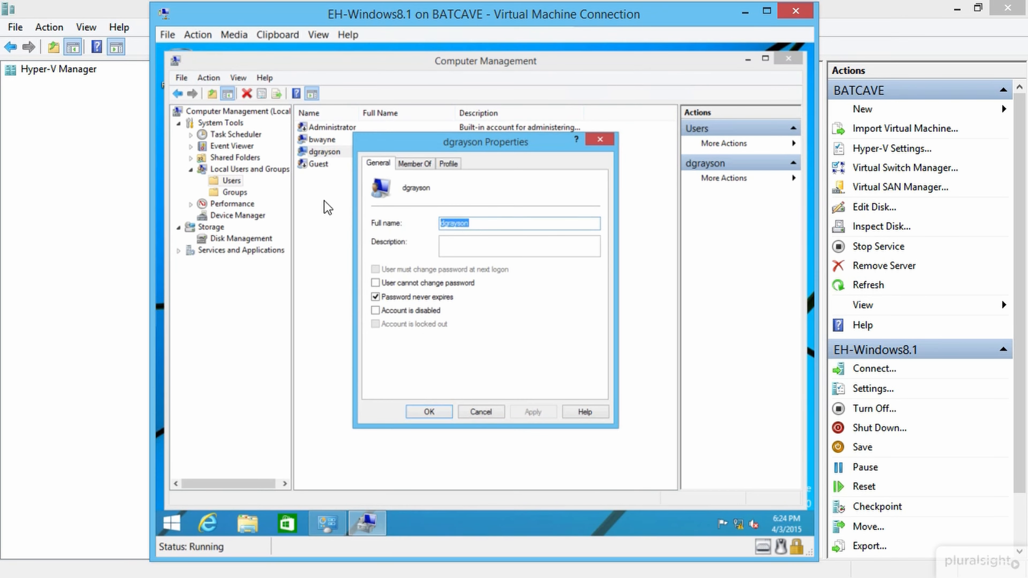
text(Dick Gra)
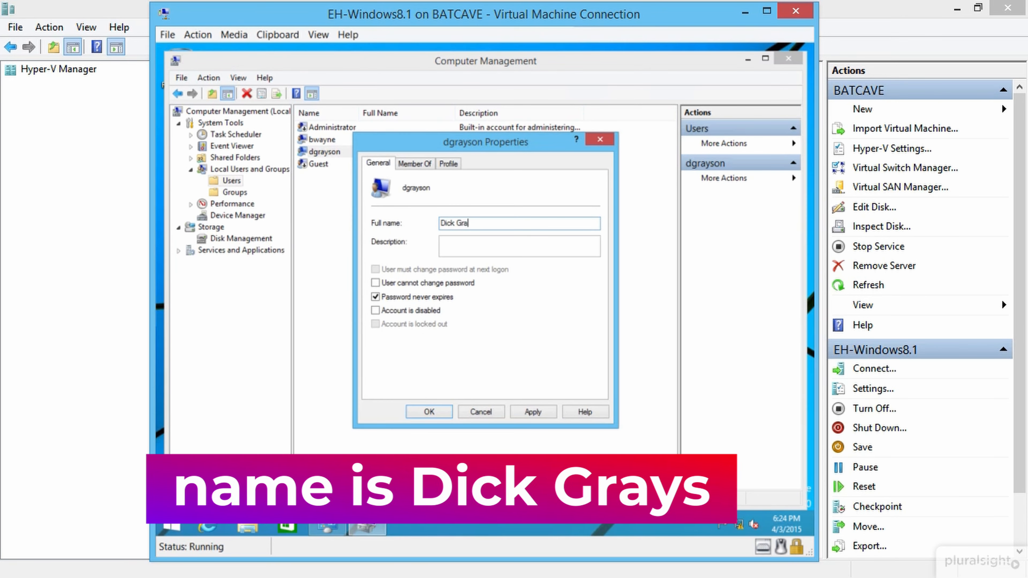
text(yson)
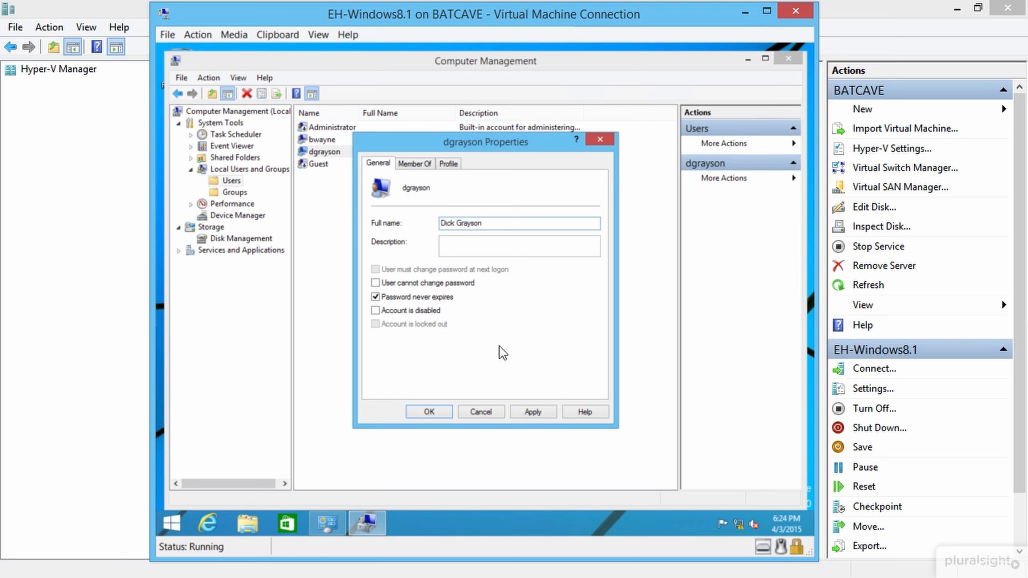
click(428, 411)
right_click(351, 204)
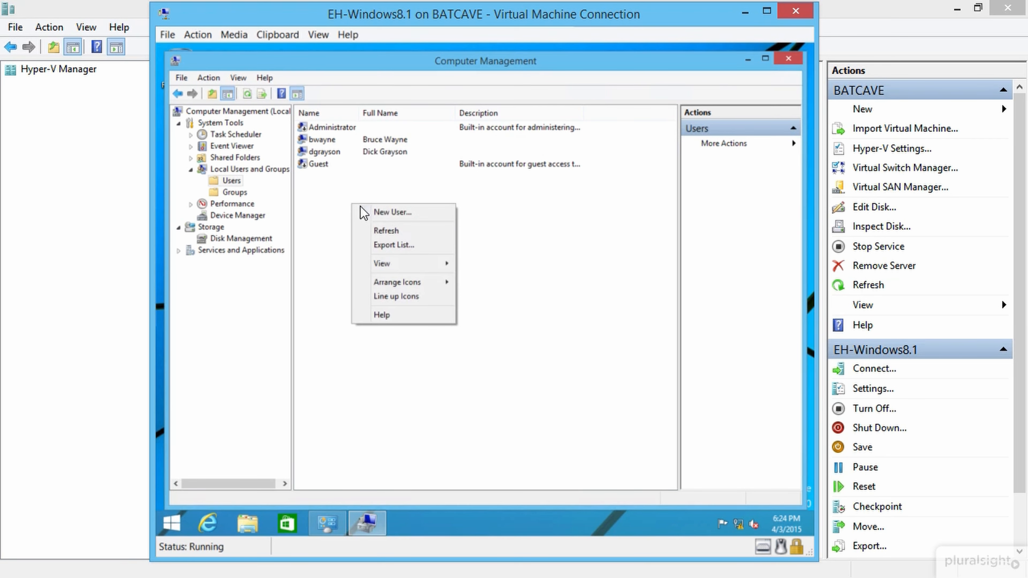
Step: Create the first new user with user name, full name and password, no forced password change
click(392, 211)
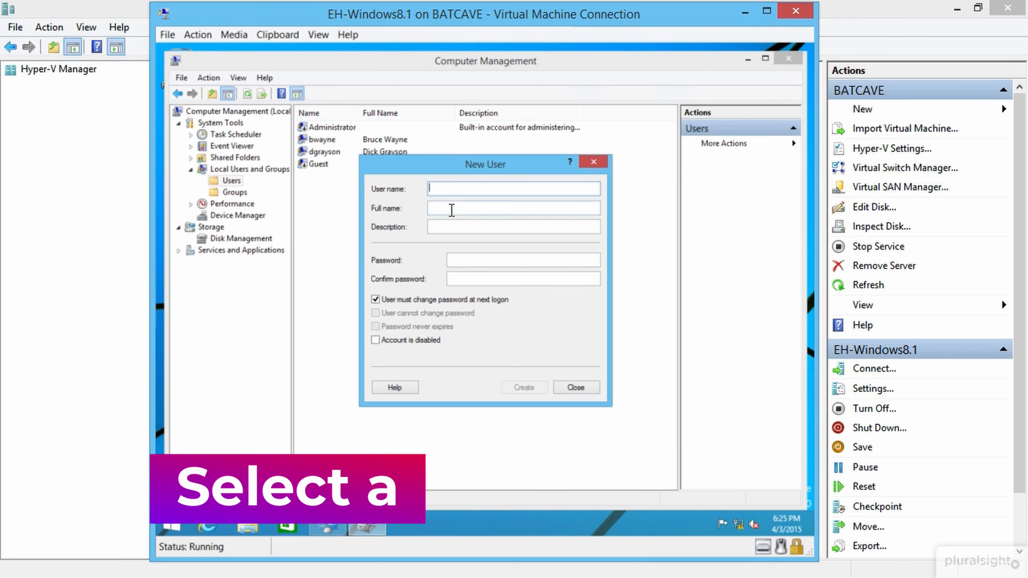
text(h)
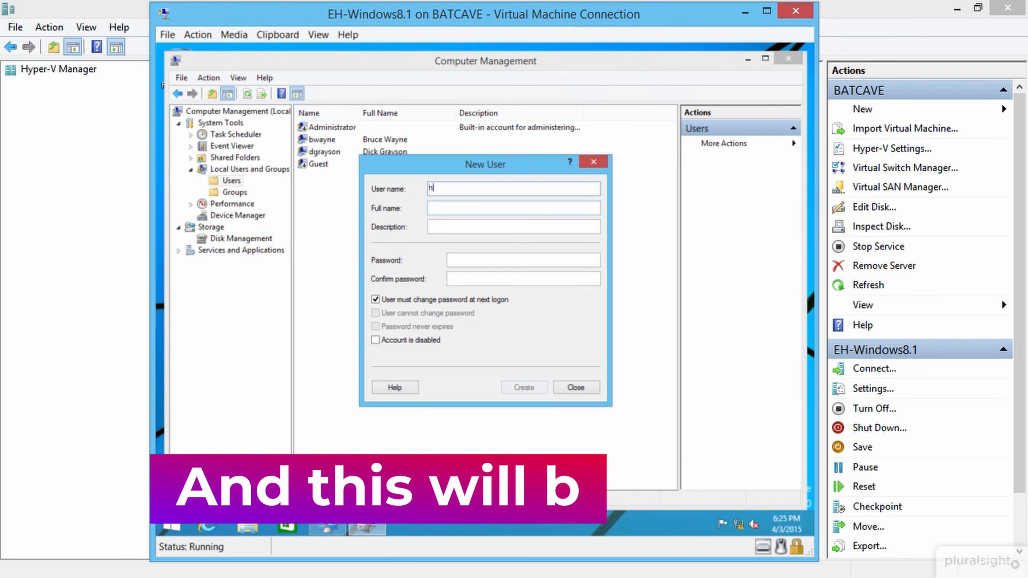
text(jordon)
key(Tab)
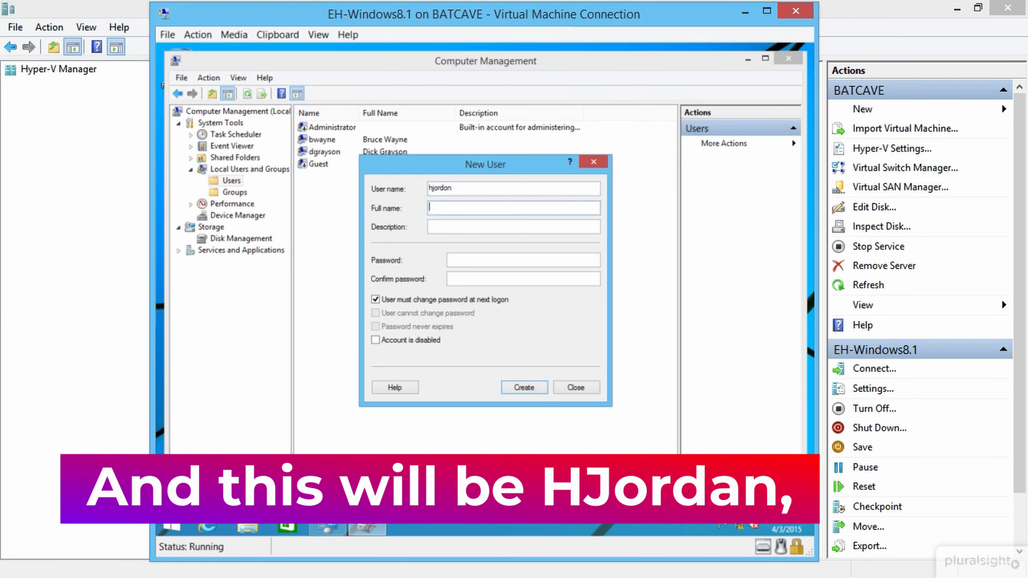
text(Hal Jron)
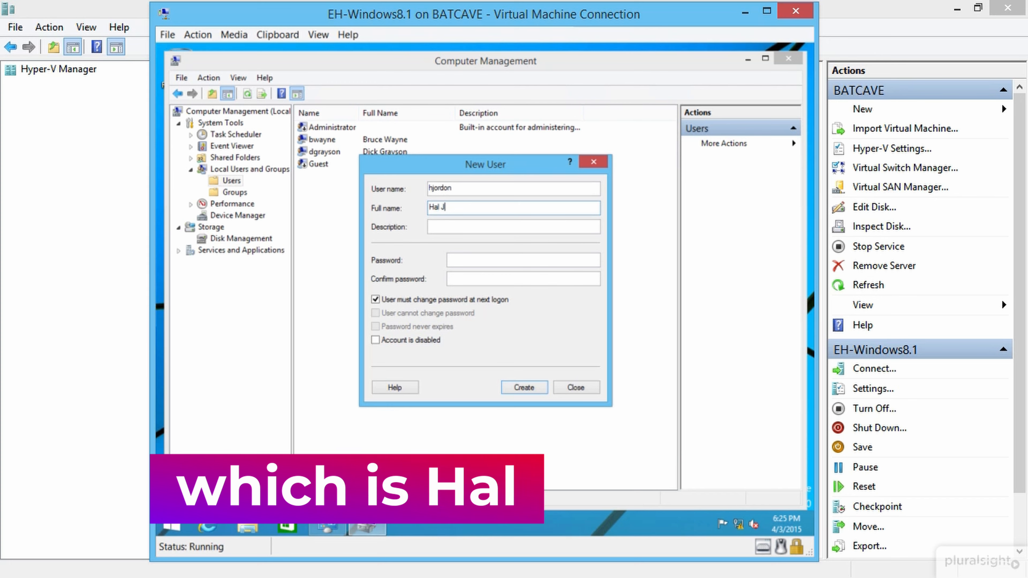
key(BackSpace)
key(BackSpace)
key(BackSpace)
text(ordon)
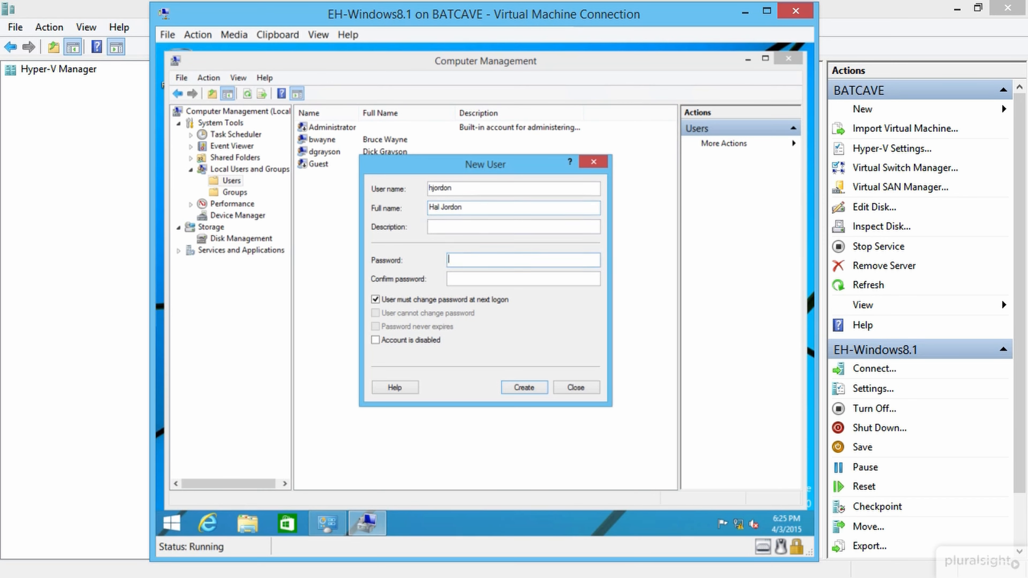
text(•••••)
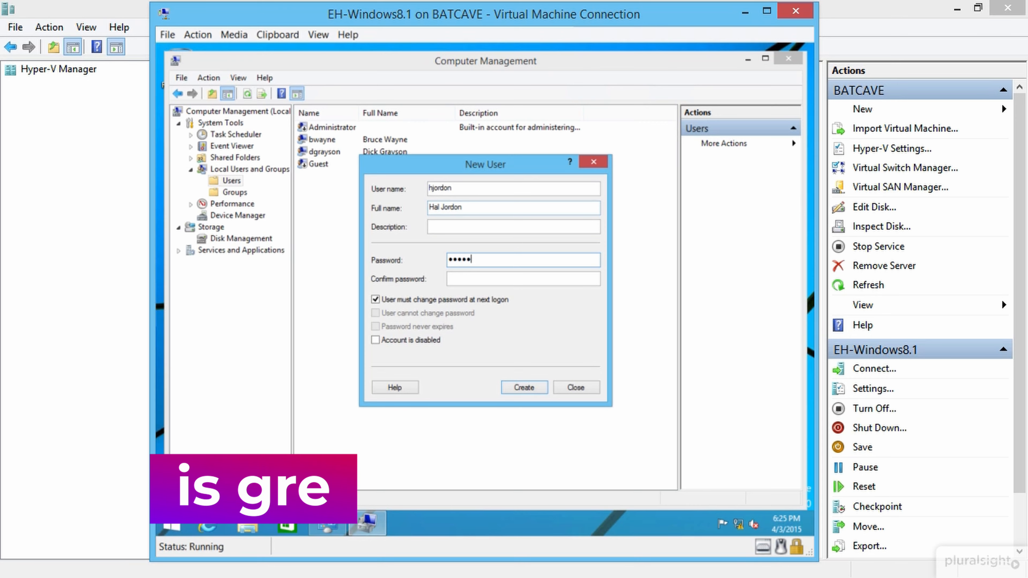
key(Tab)
text(•)
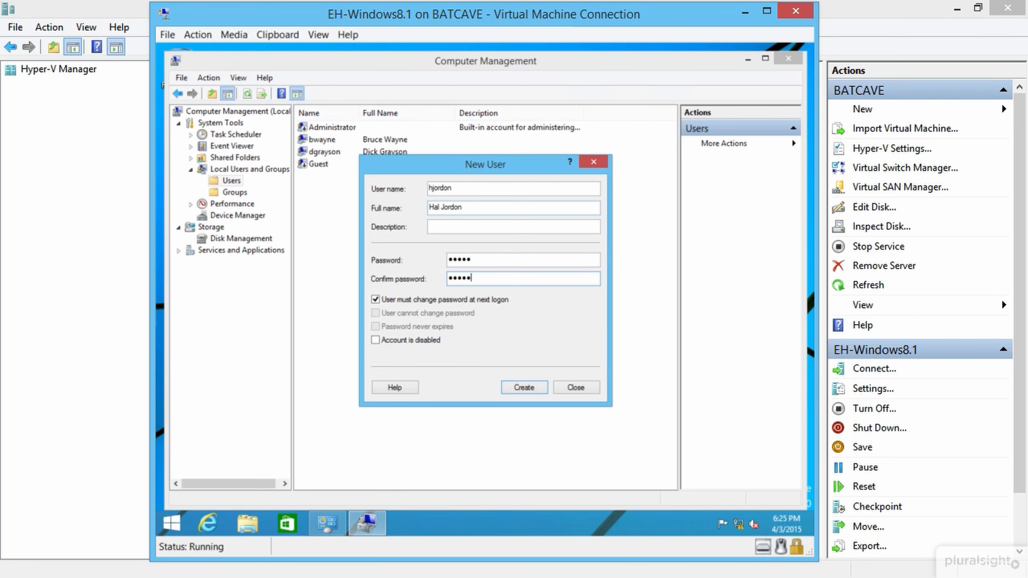
click(412, 300)
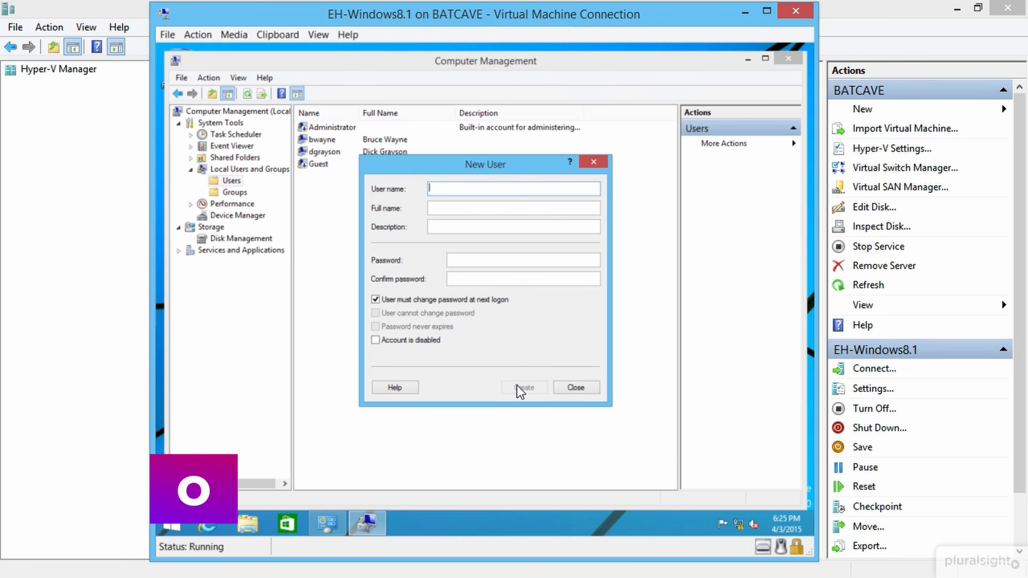
Step: Add the second new user with full name and confirmed password, then close the New User form
text(Ck)
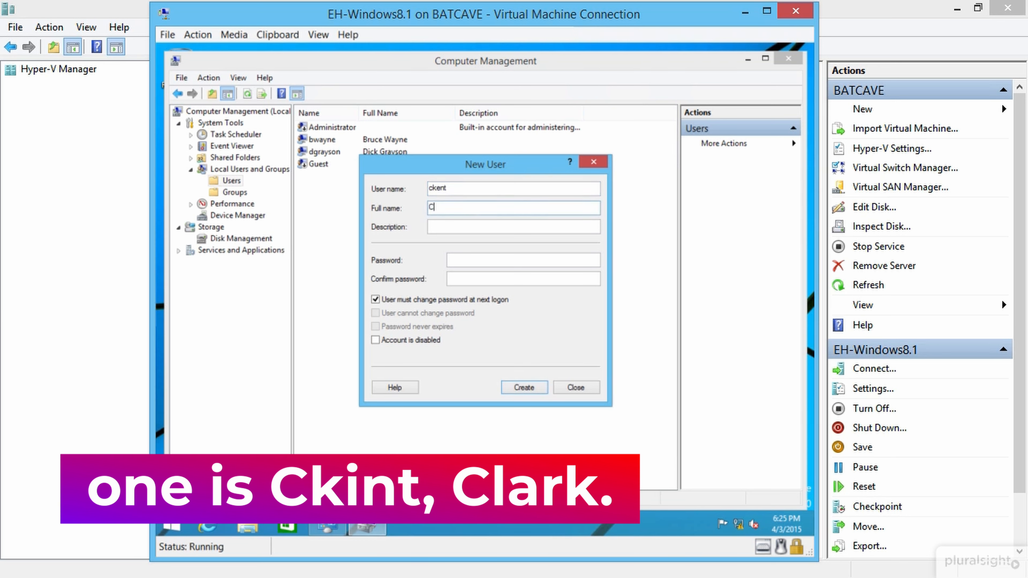
key(Tab)
key(shift+Tab)
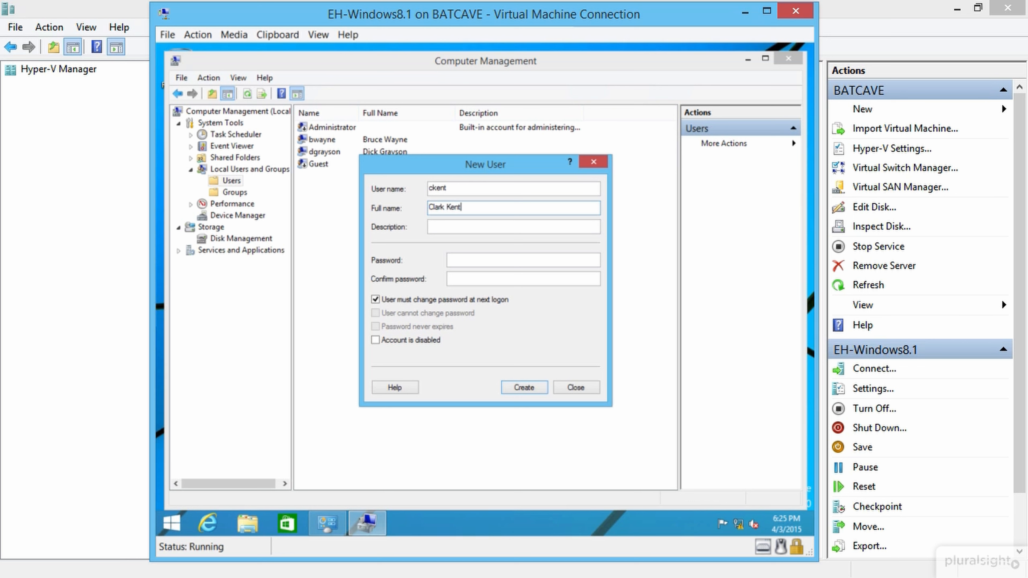
key(Tab)
text(•••••)
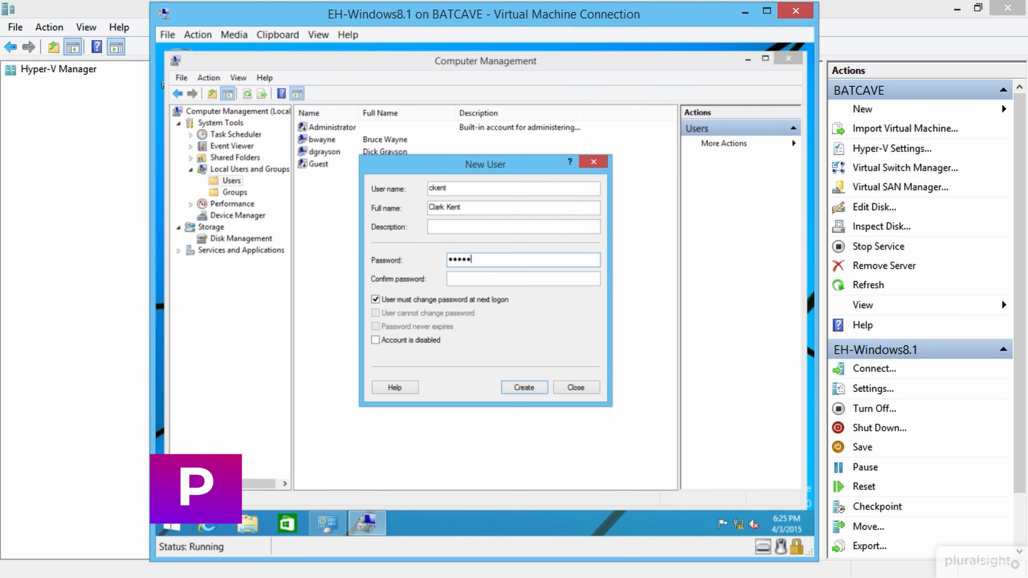
key(Tab)
text(•••••)
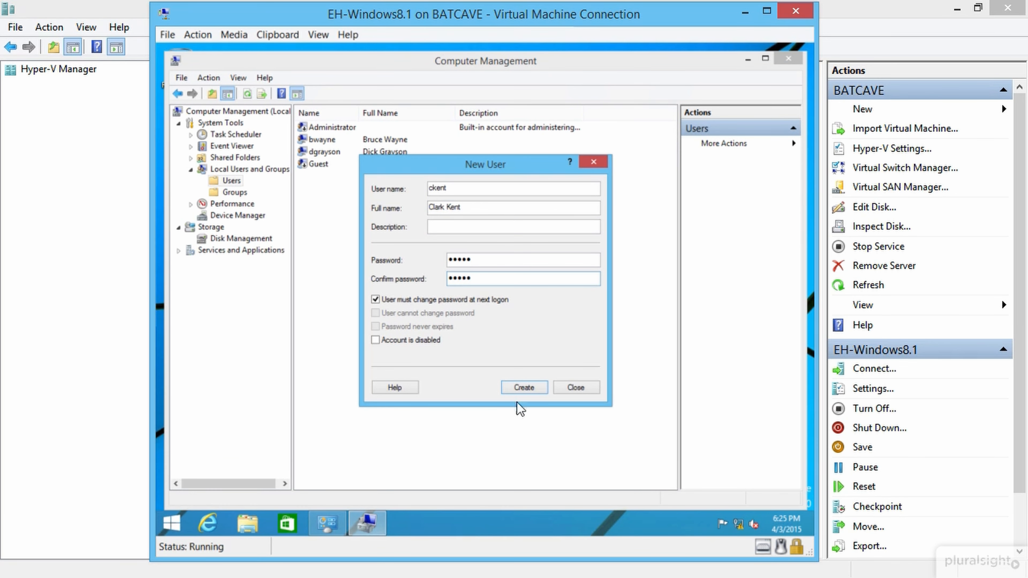
click(523, 388)
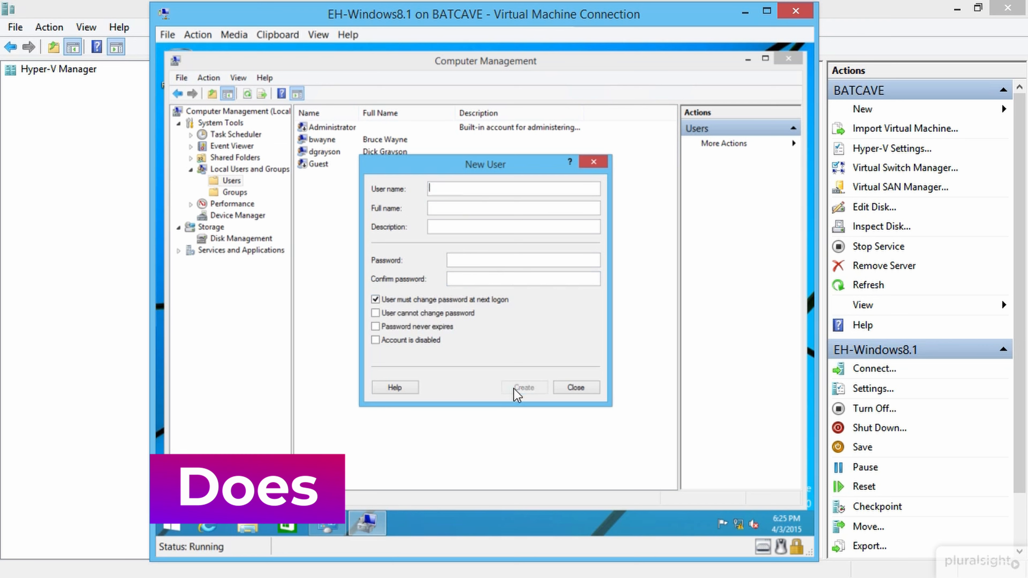
click(574, 388)
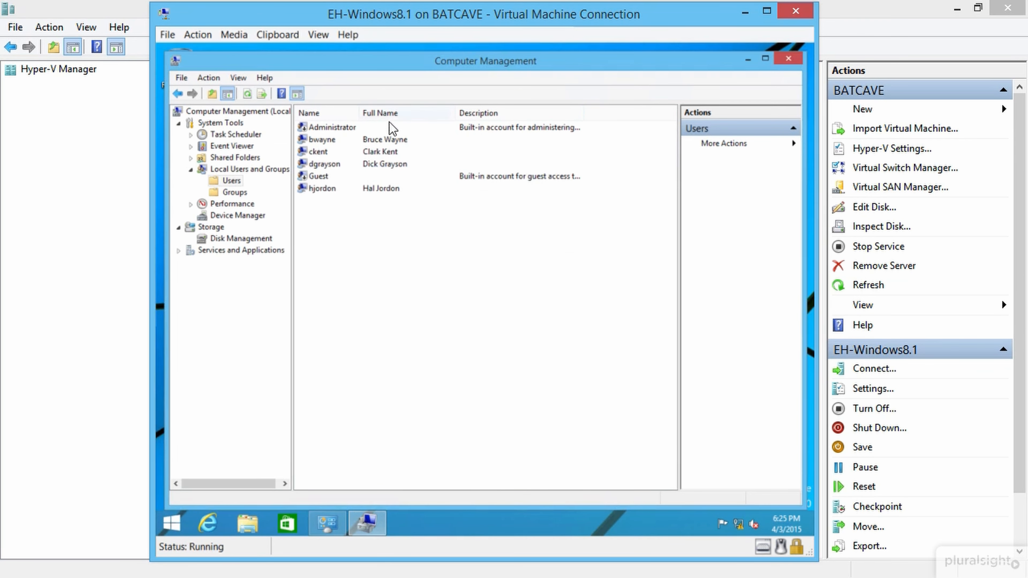
Step: Sort the user list by full name and clear away Computer Management and Administrative Tools
click(391, 112)
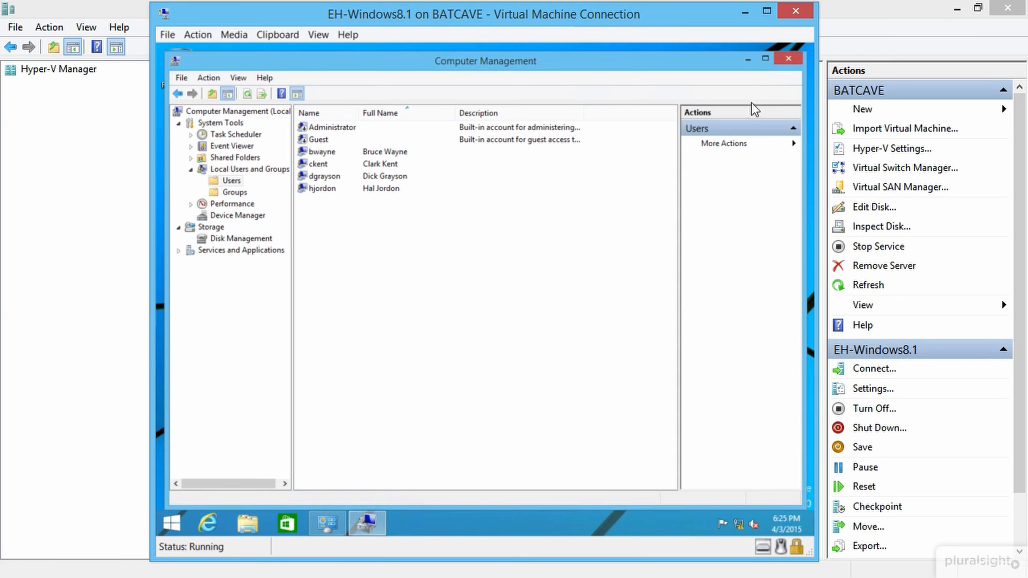
click(747, 60)
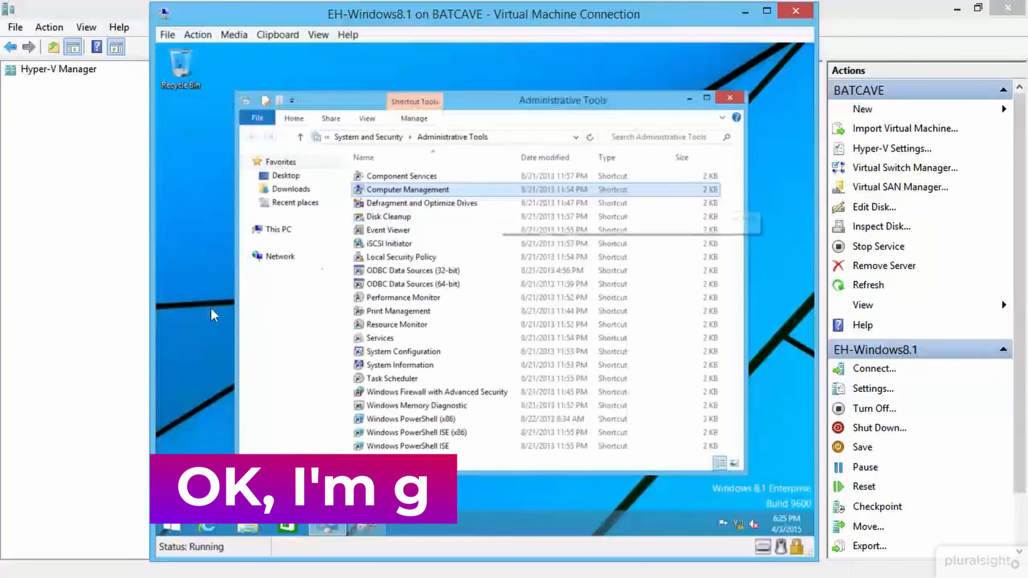
click(729, 102)
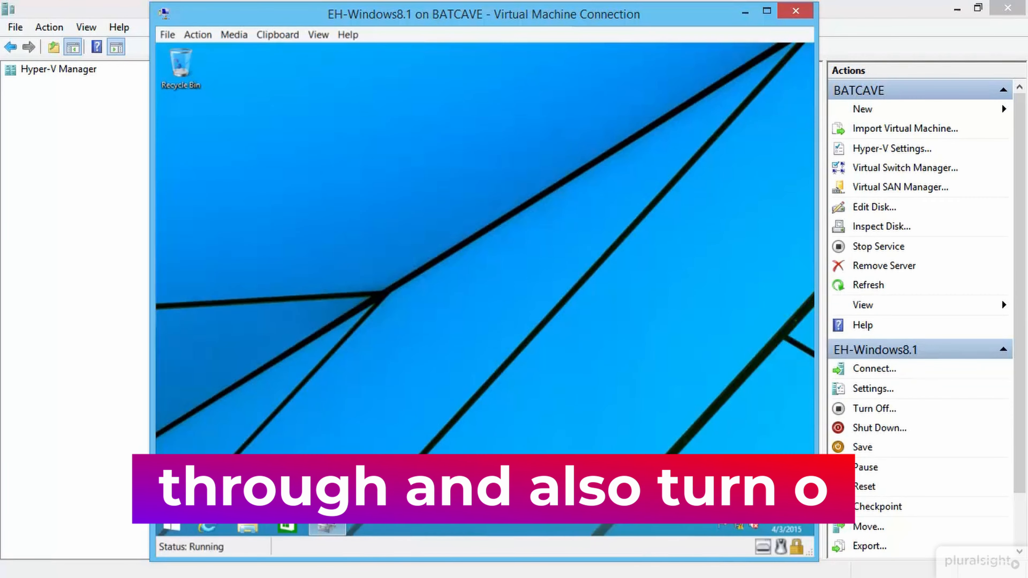
Step: Find Screen Saver Settings via search and close it with the screen saver left at (None)
click(179, 523)
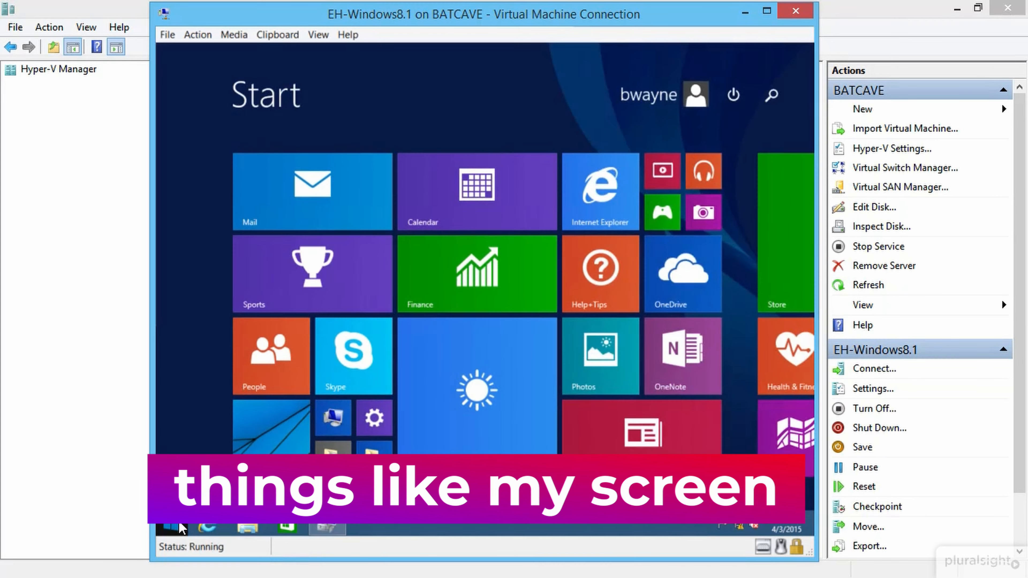
text(screen )
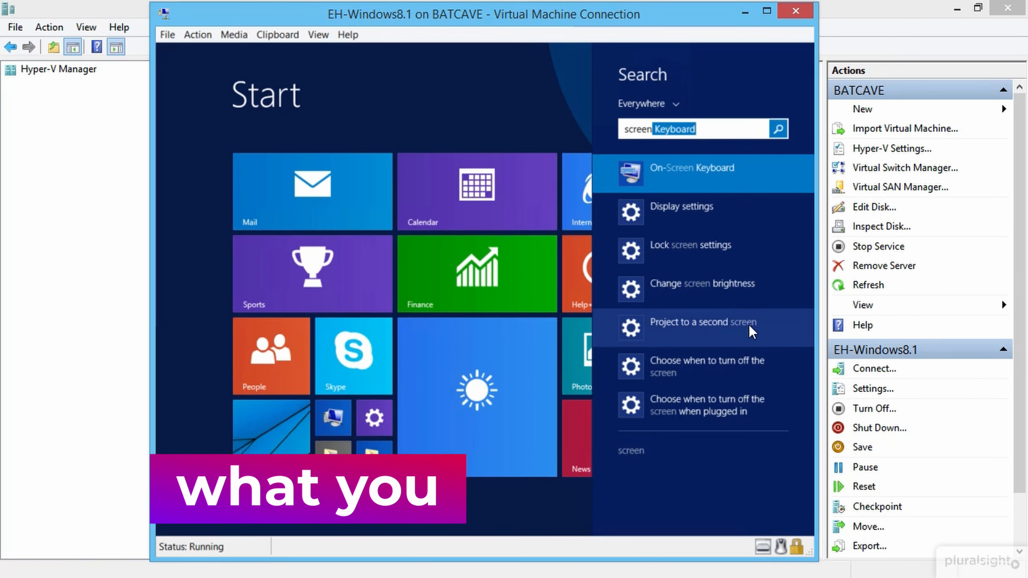
text(saver)
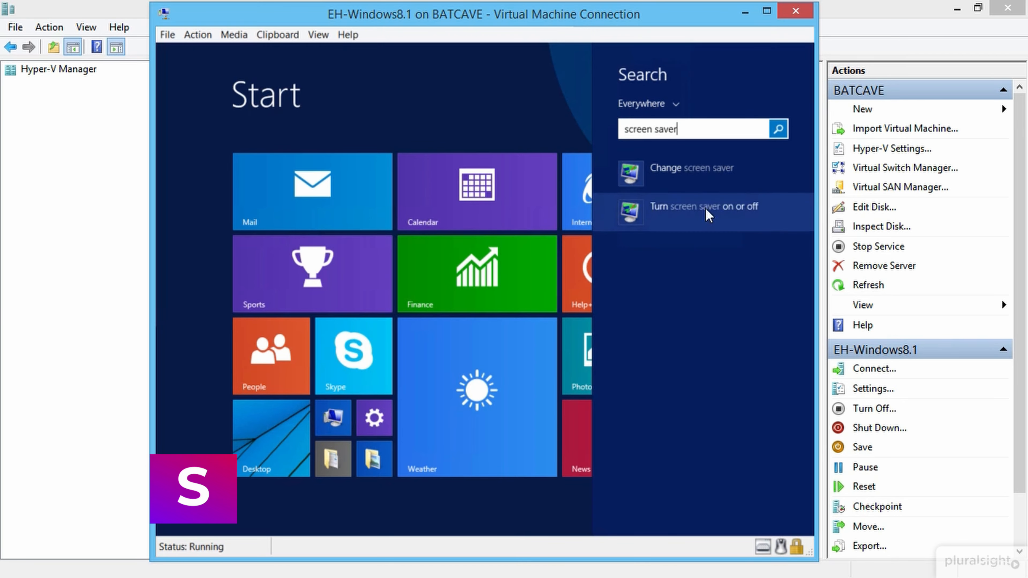
click(707, 211)
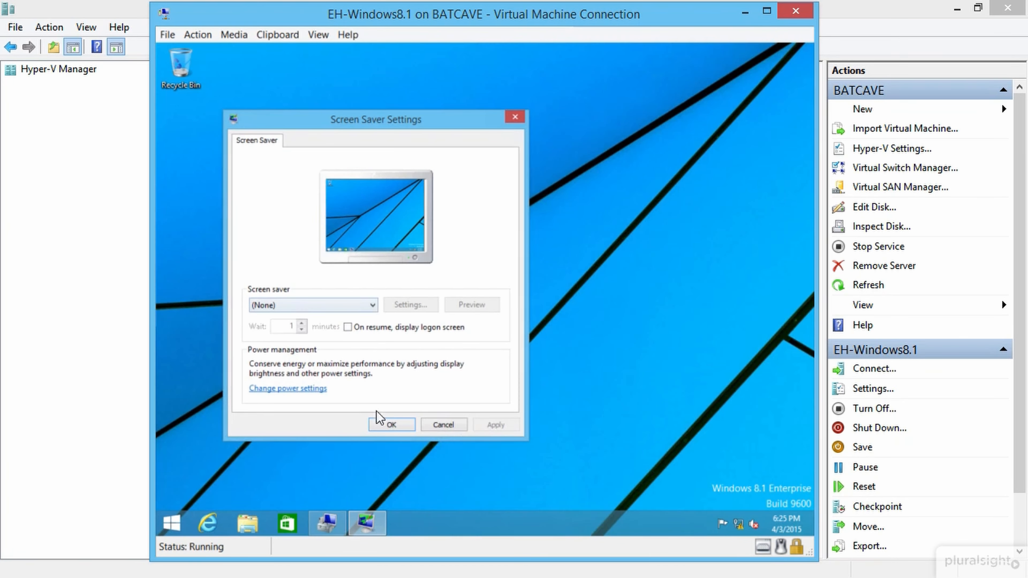
click(444, 424)
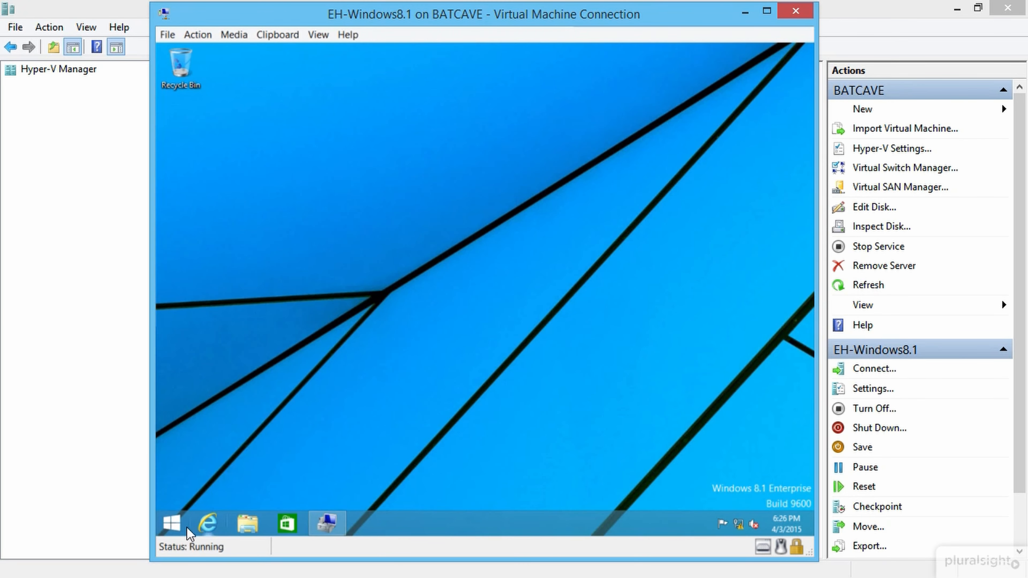
Step: Search 'powershell' from Start and launch Windows PowerShell normally, not as administrator
click(178, 524)
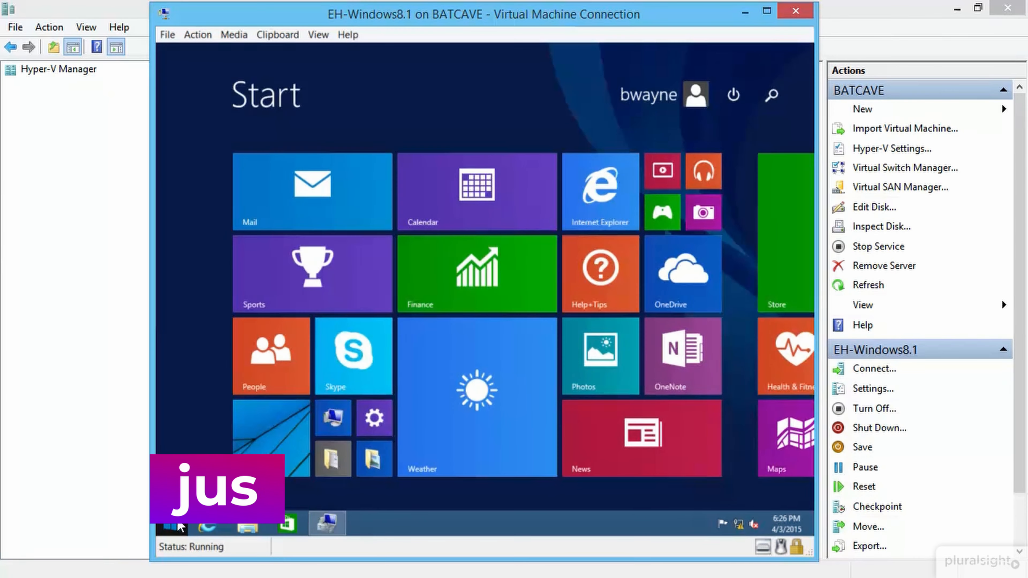
text(power)
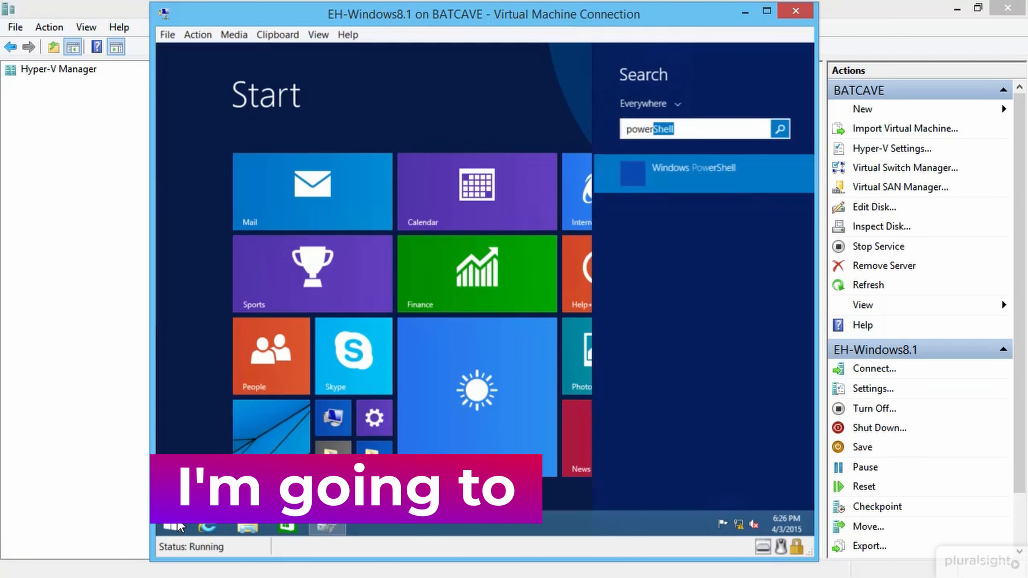
key(BackSpace)
key(BackSpace)
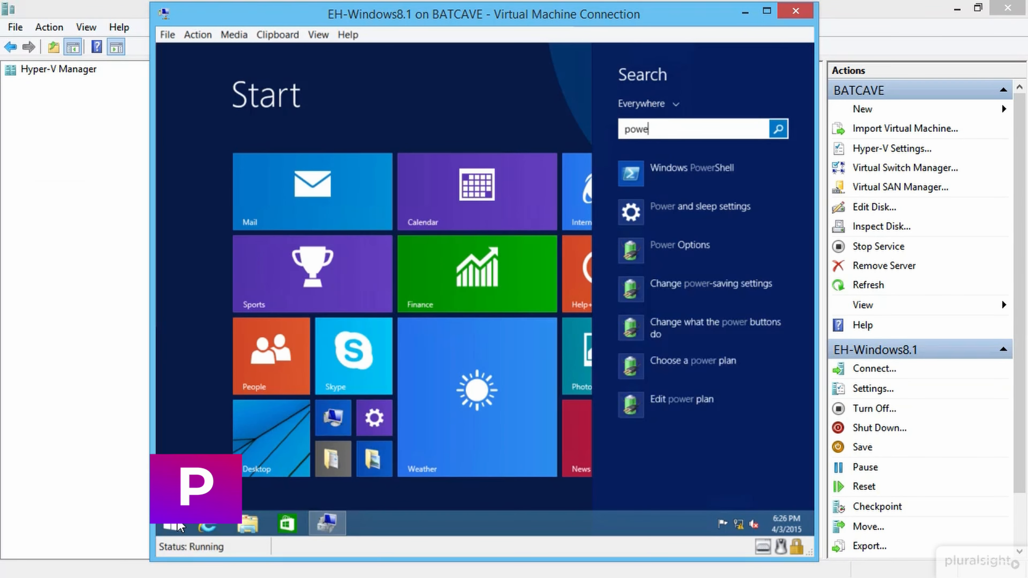
text(rshell)
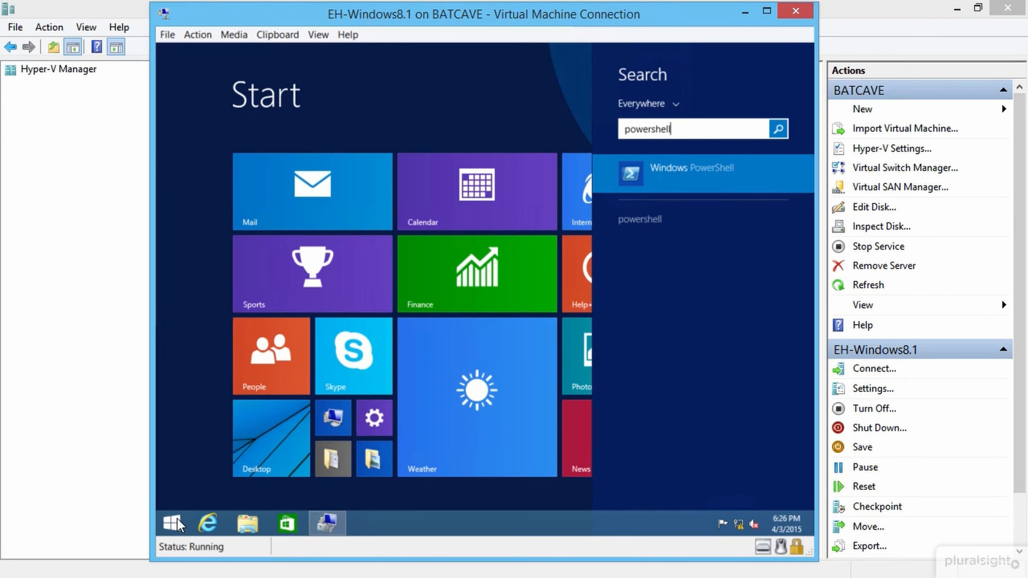
right_click(691, 183)
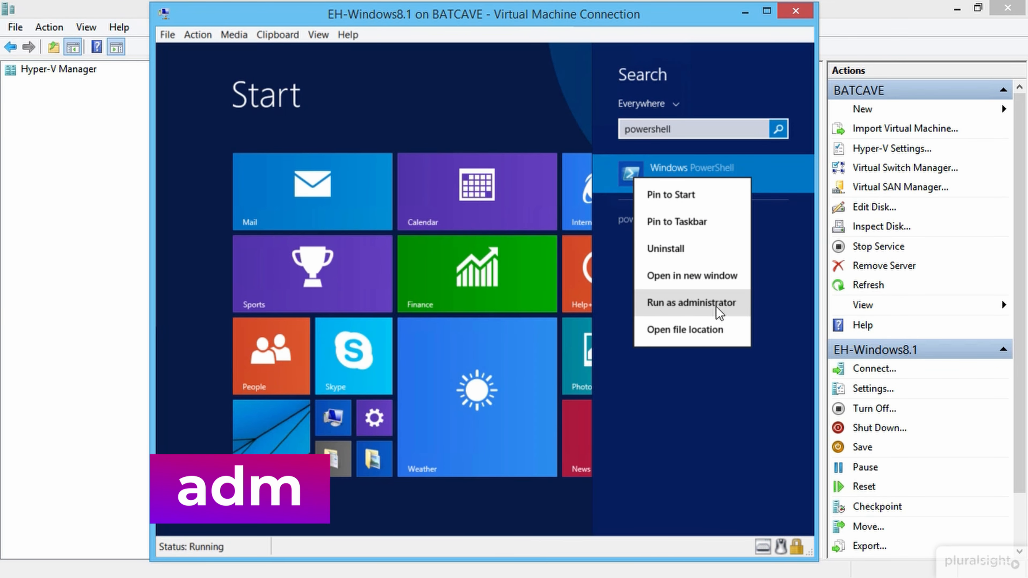
click(765, 179)
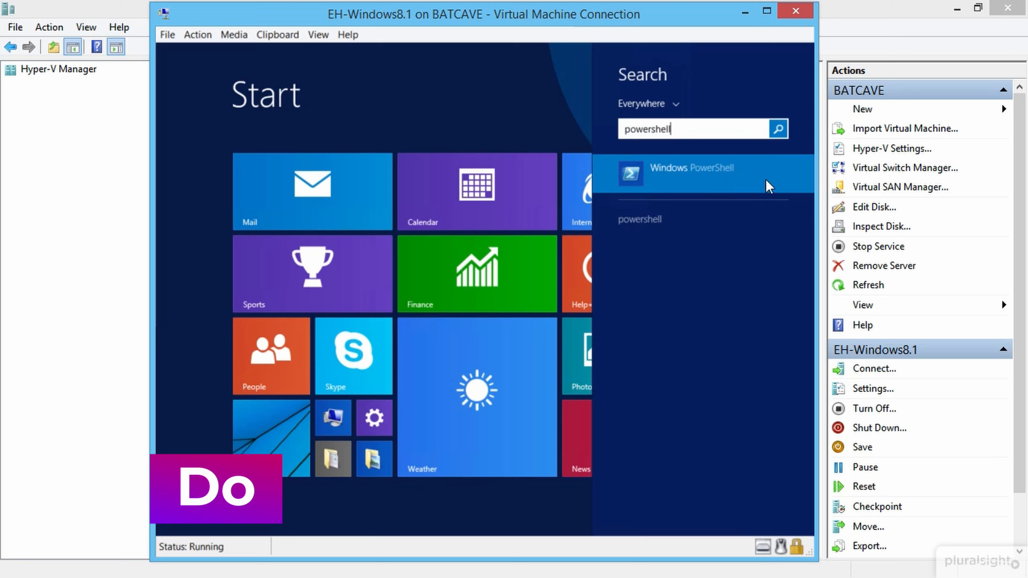
click(710, 169)
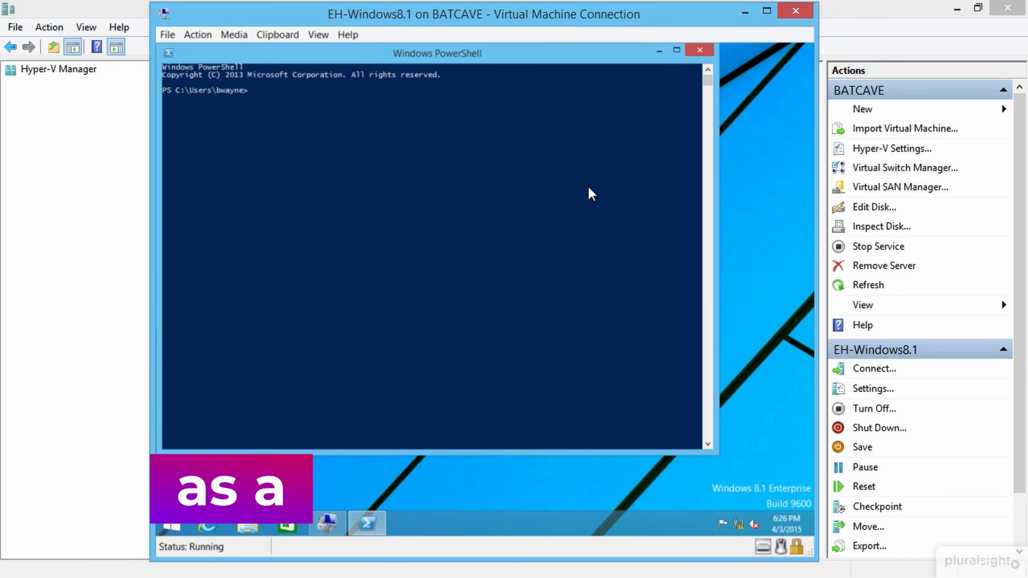
Step: Give the PowerShell console size 20 font, a black screen background and yellow screen text
click(169, 52)
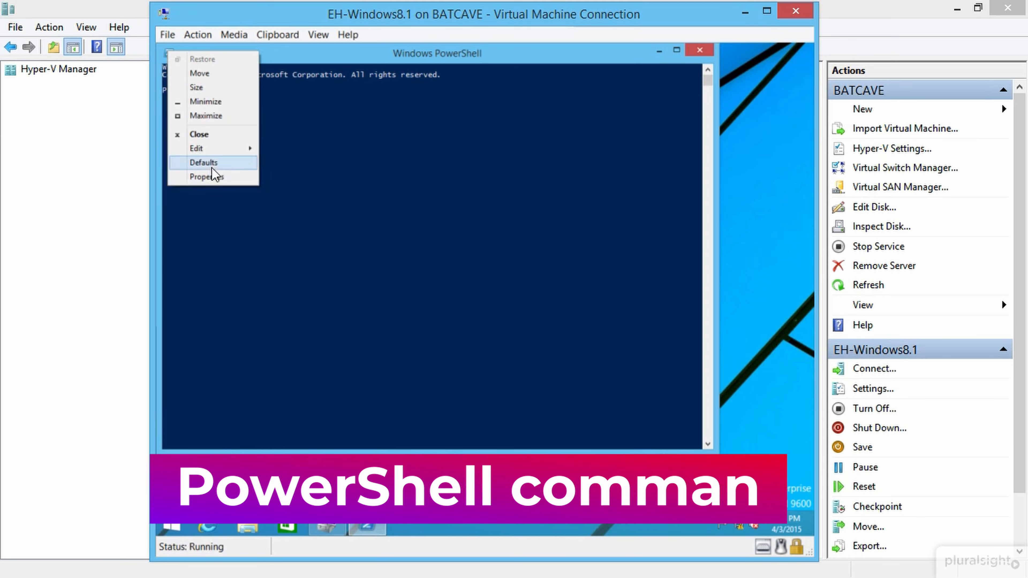
click(216, 177)
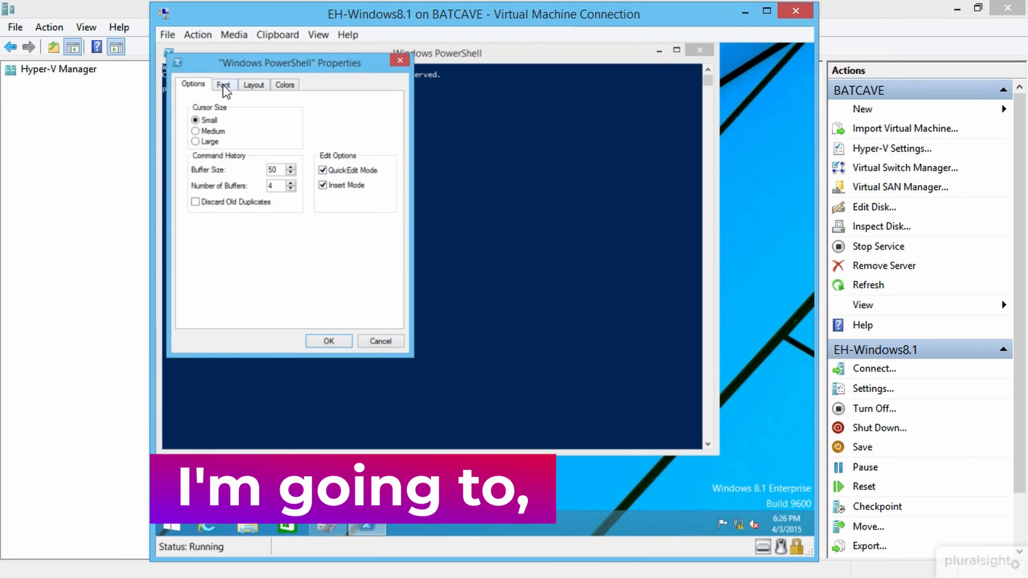
click(223, 86)
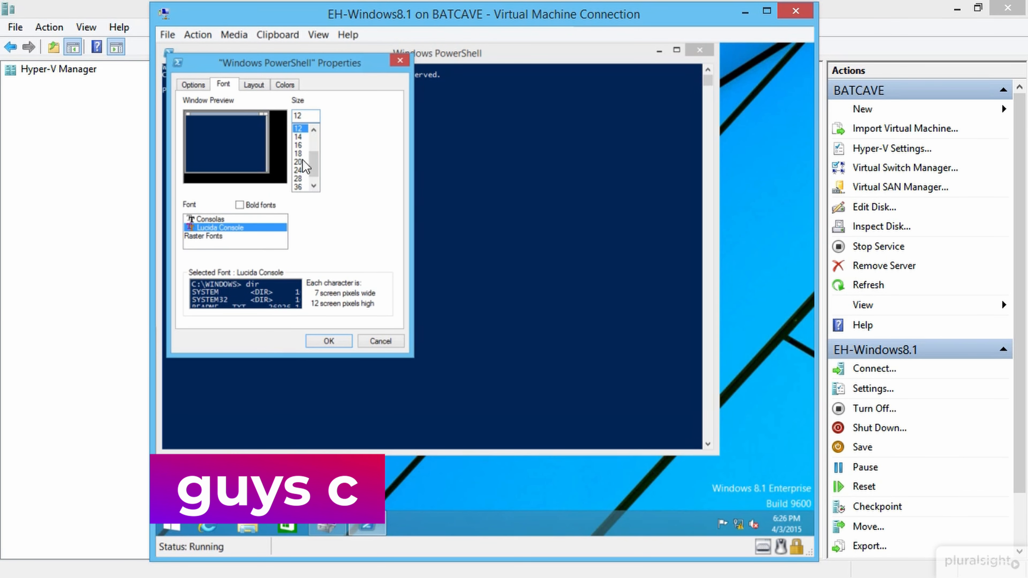
click(303, 160)
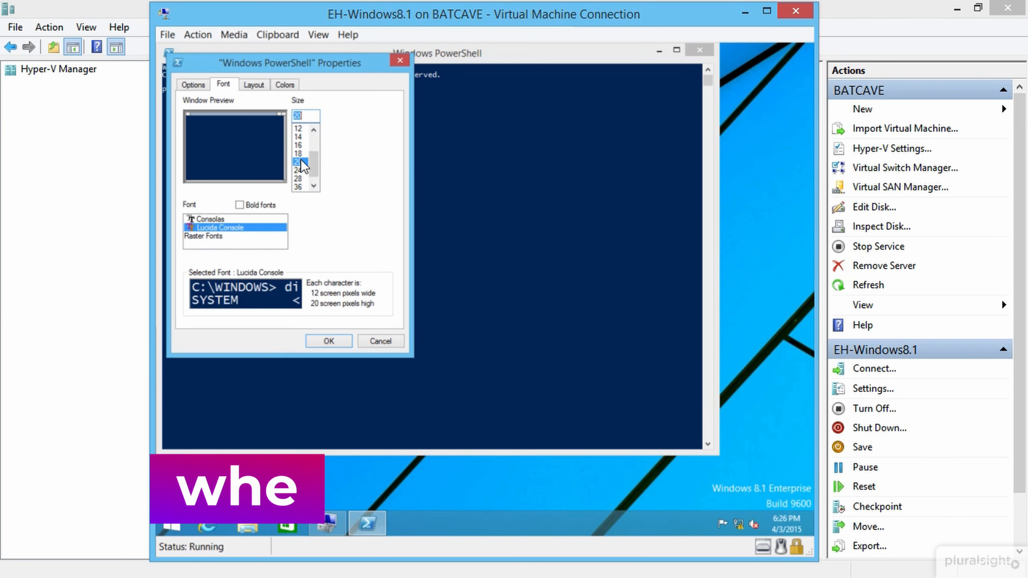
click(286, 87)
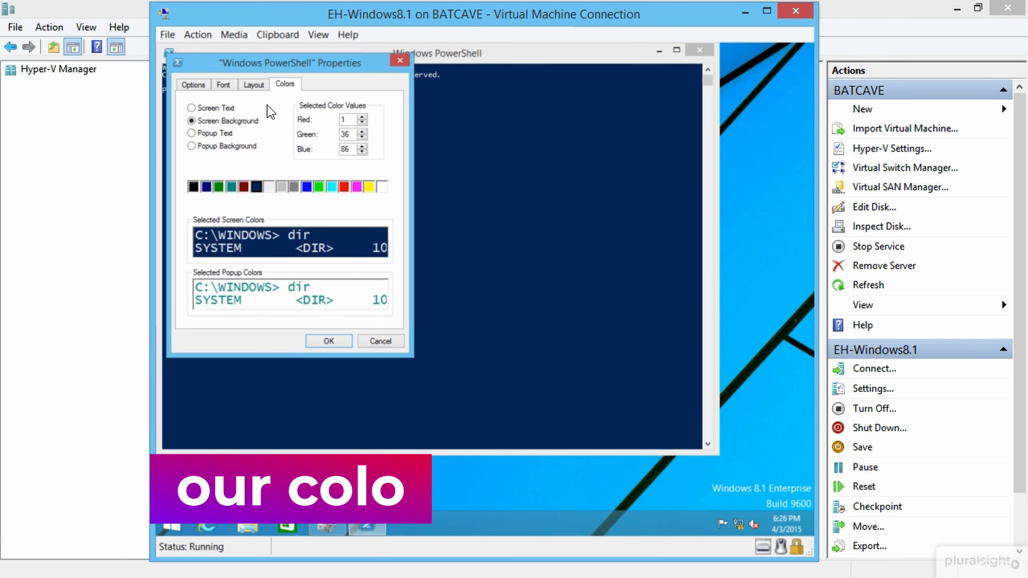
click(193, 187)
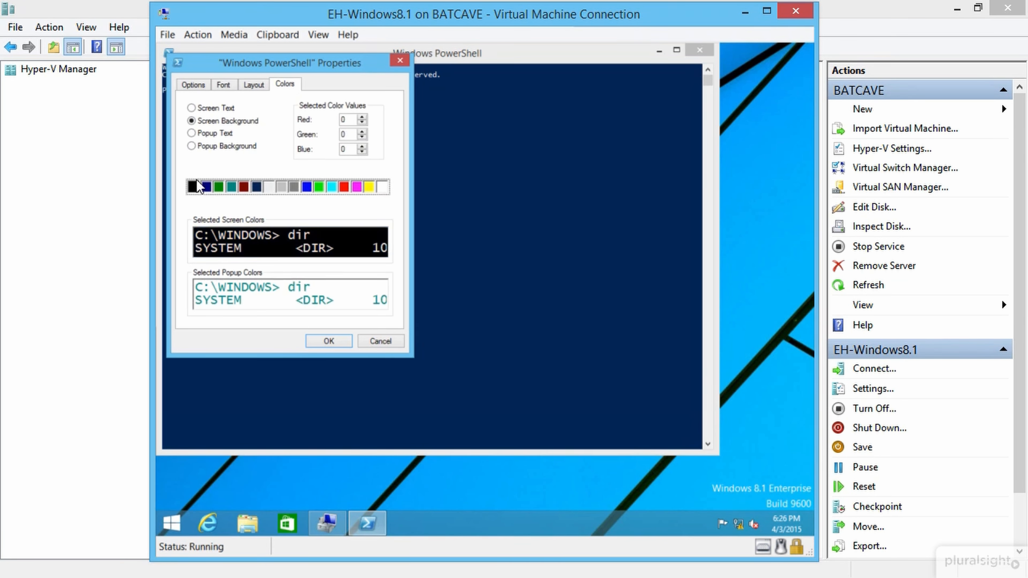
click(203, 107)
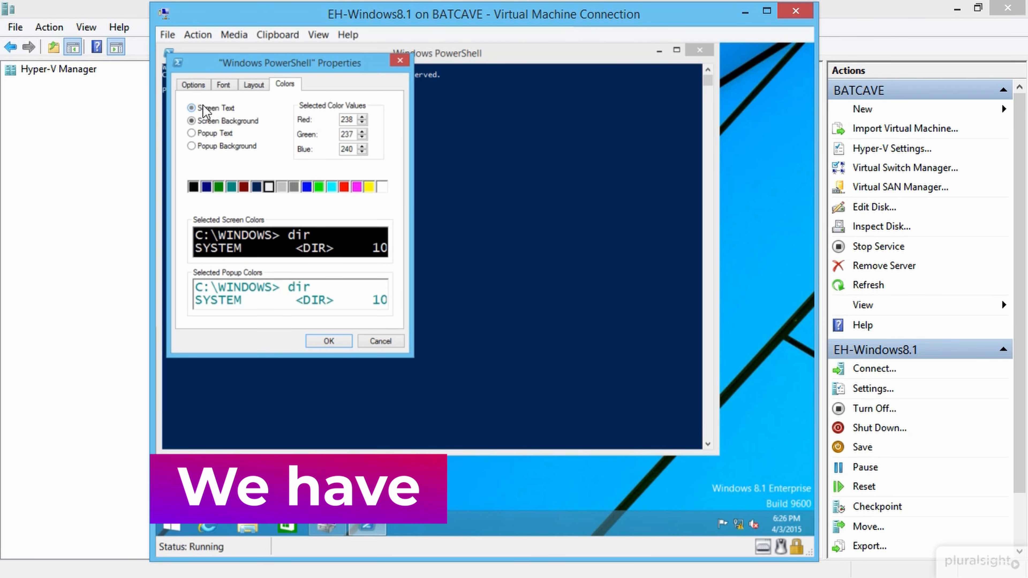
click(370, 189)
click(328, 341)
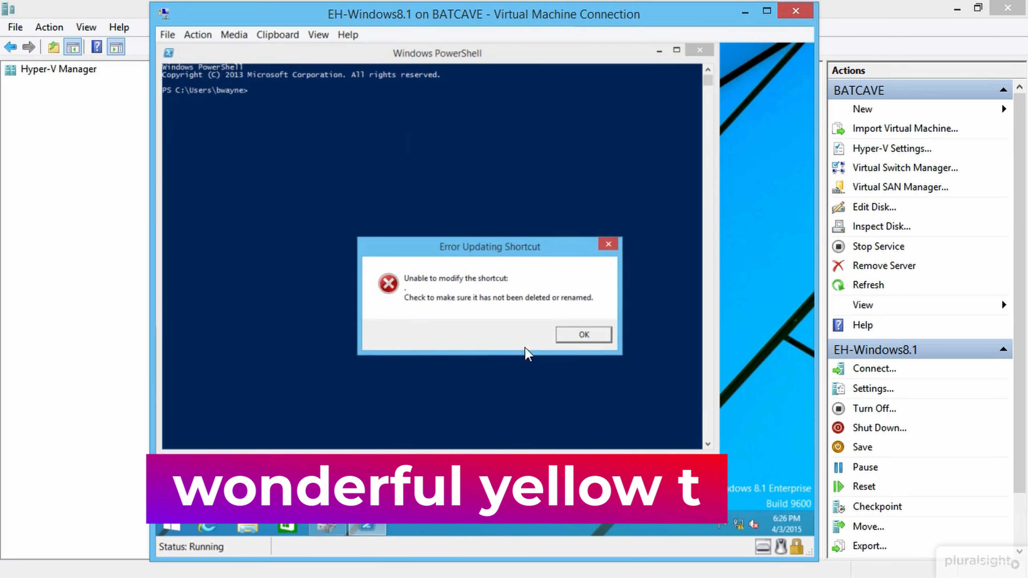
Step: Dismiss the shortcut error and ping 192.168.0.10 to confirm replies
click(583, 335)
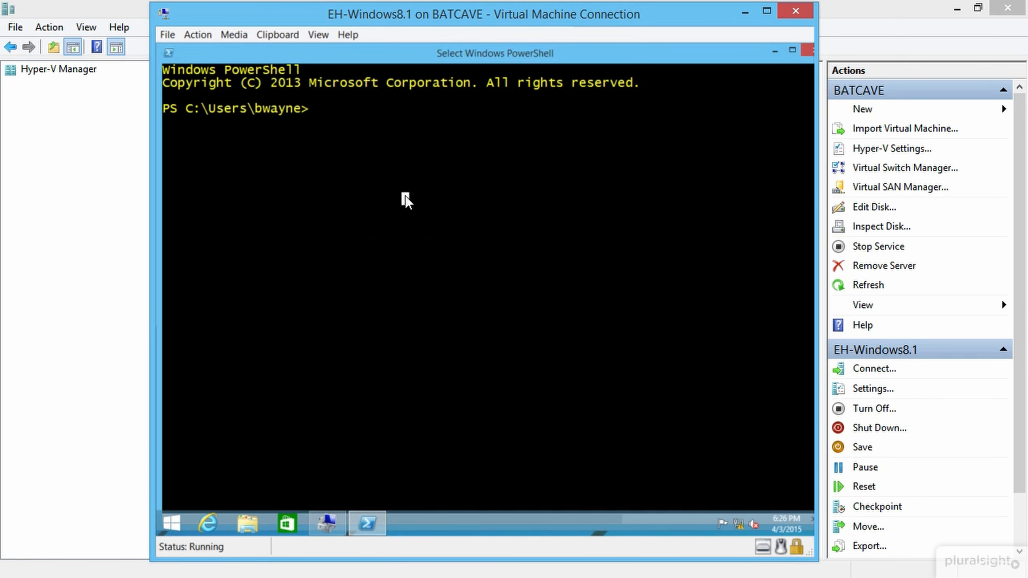
text(piong)
key(BackSpace)
key(BackSpace)
key(BackSpace)
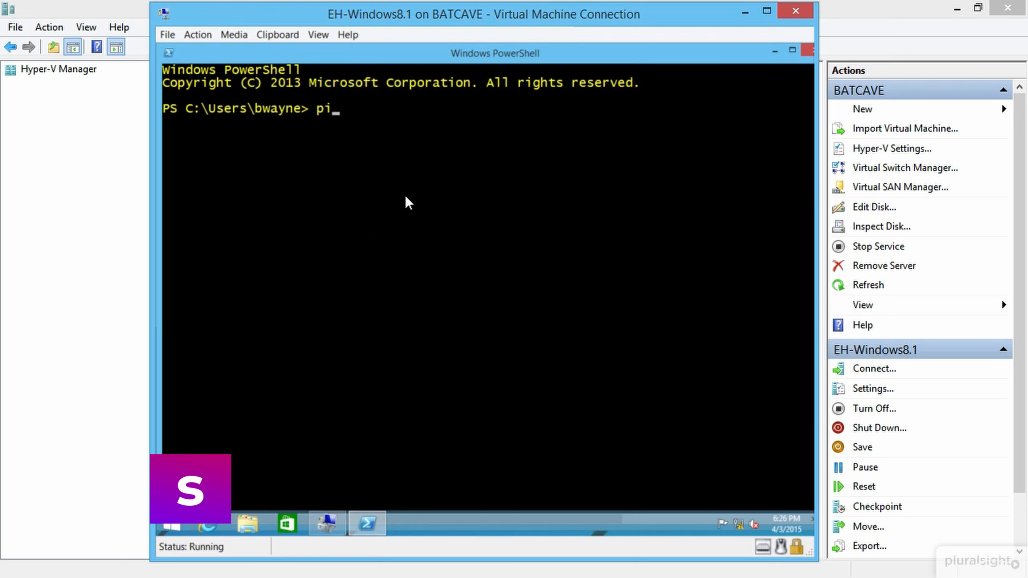
text(g)
key(BackSpace)
text(ng 1)
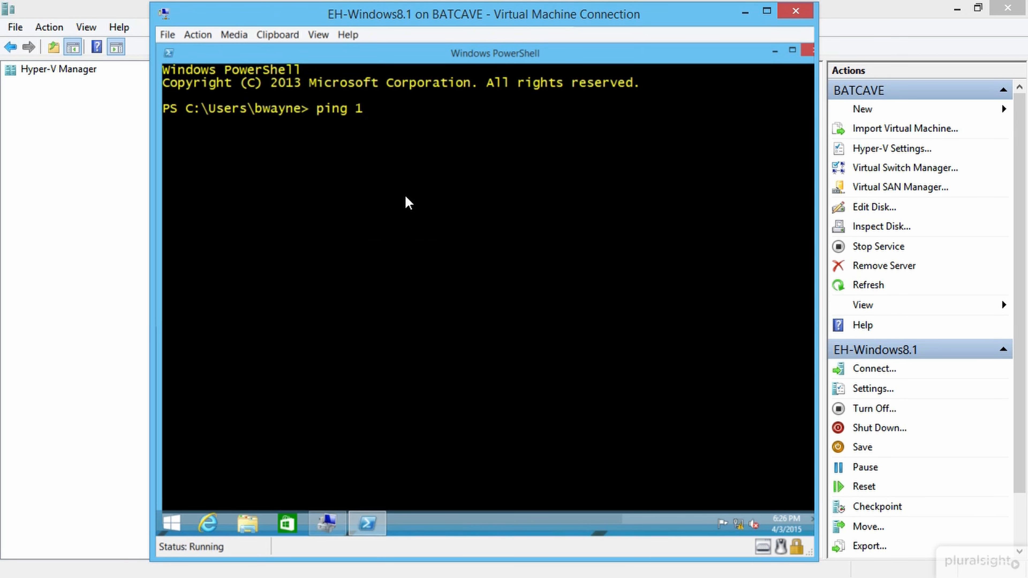
text(92.168.)
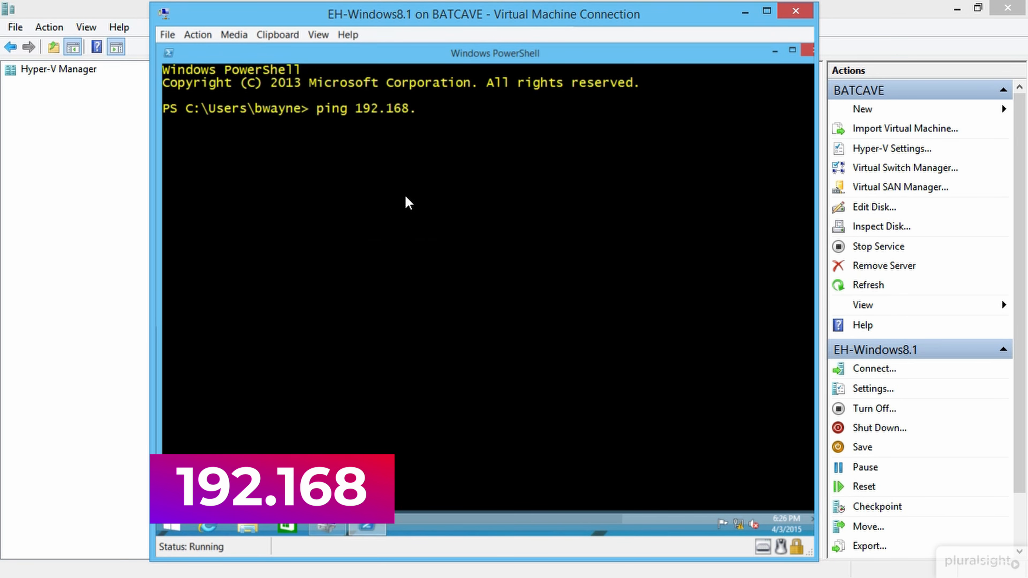
text(0.10)
key(Return)
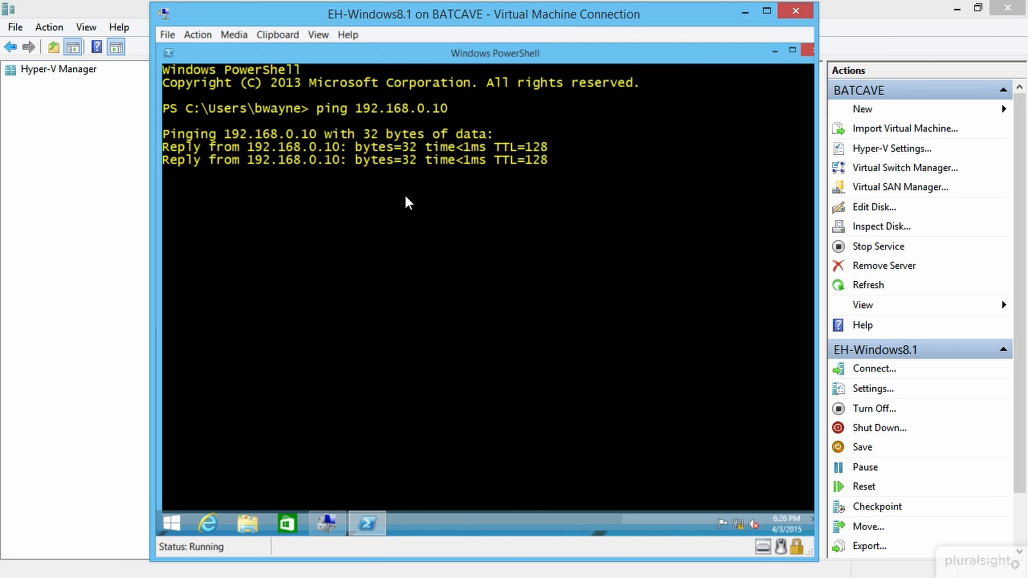
key(ctrl+c)
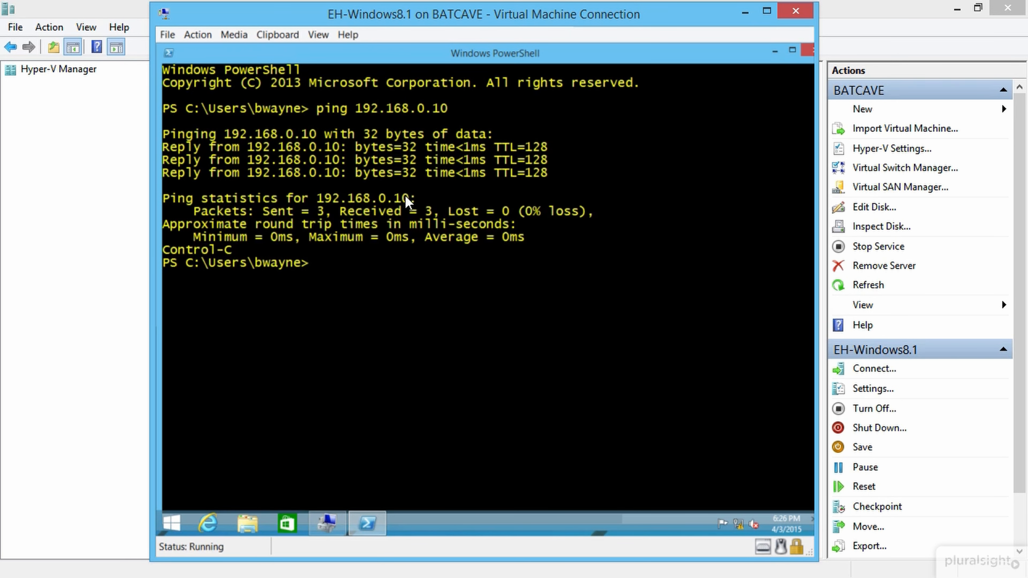
Step: Ping 192.168.0.15, then clear the console with cls and minimize PowerShell
key(BackSpace)
key(Return)
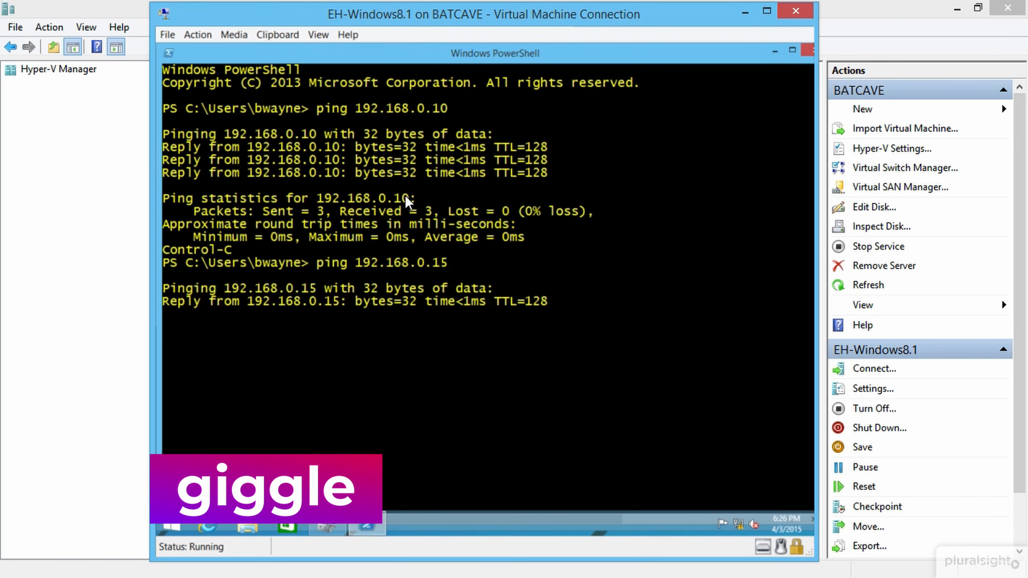
key(ctrl+c)
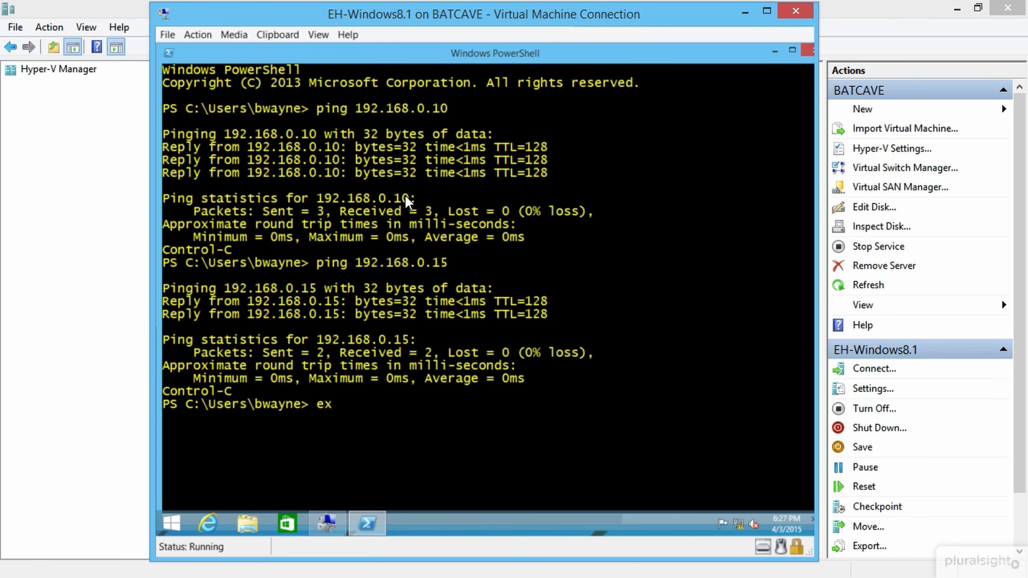
key(BackSpace)
key(BackSpace)
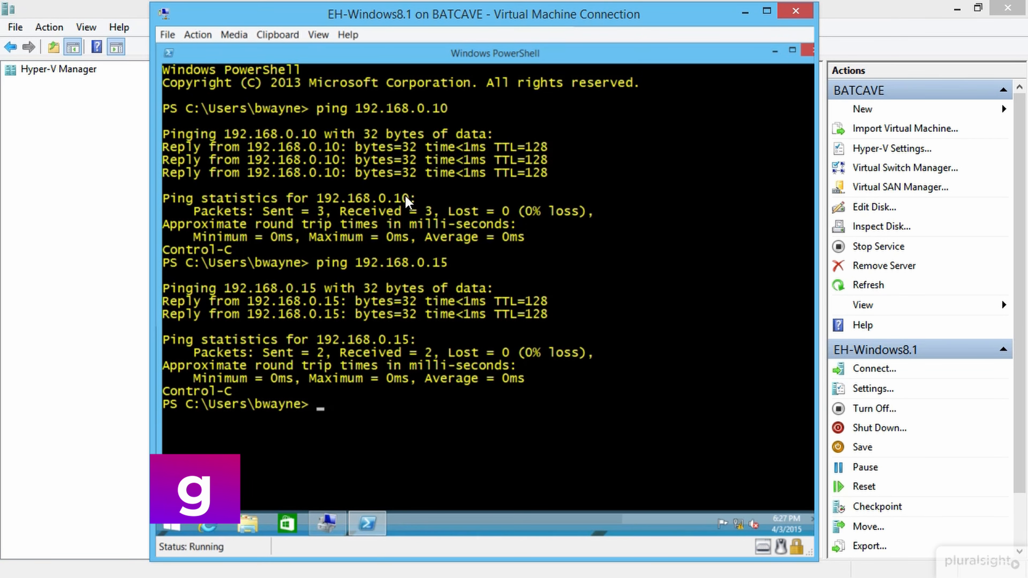
text(cls)
key(Return)
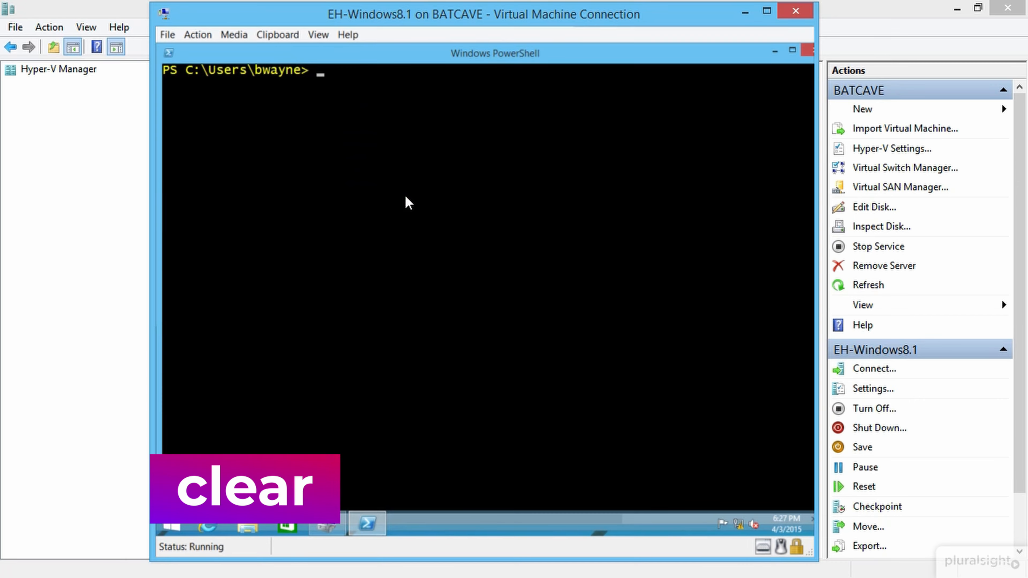
click(773, 51)
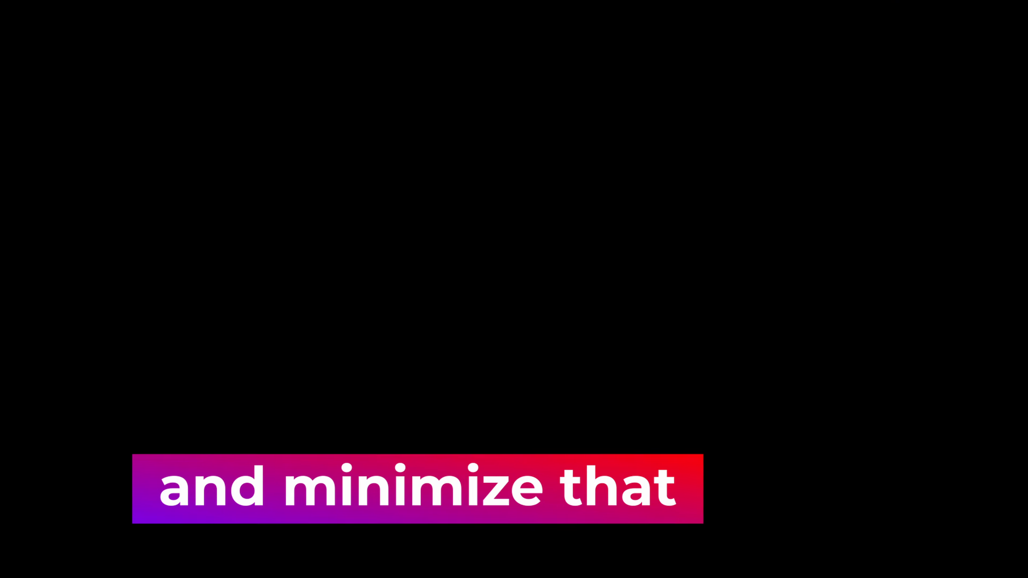
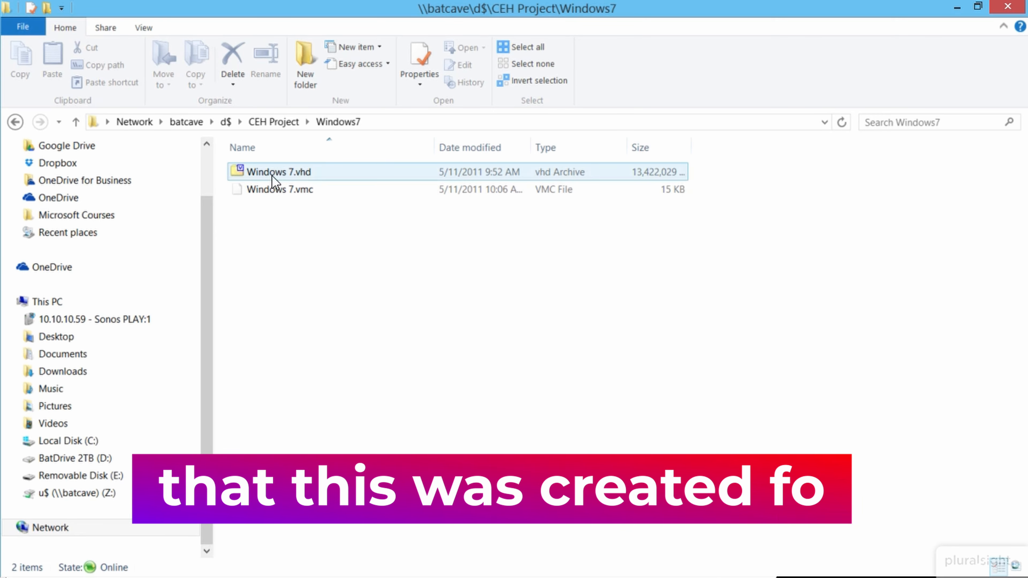
Step: Close the Windows7 folder window to return to Hyper-V Manager
mouse_move(273, 176)
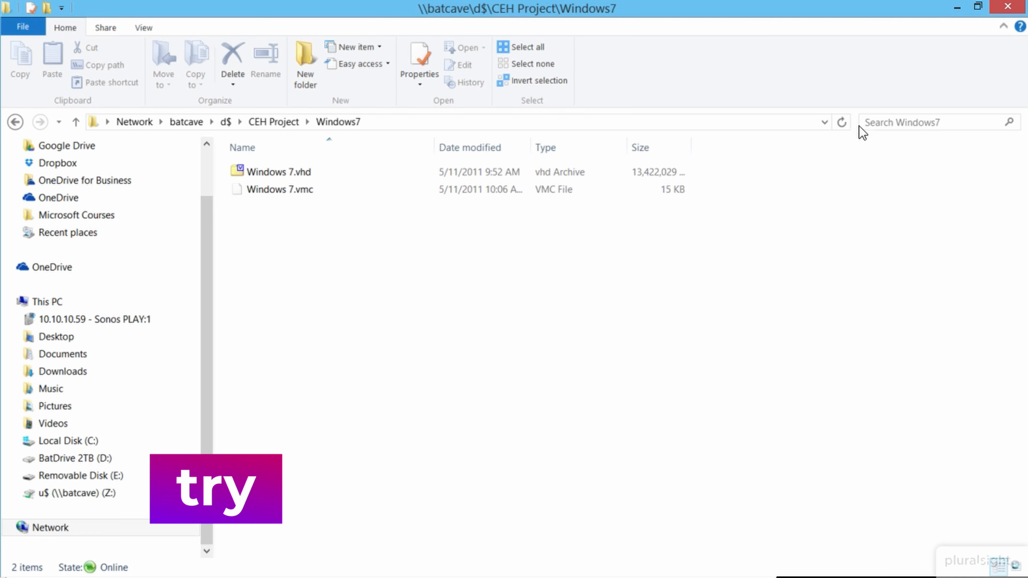
click(957, 12)
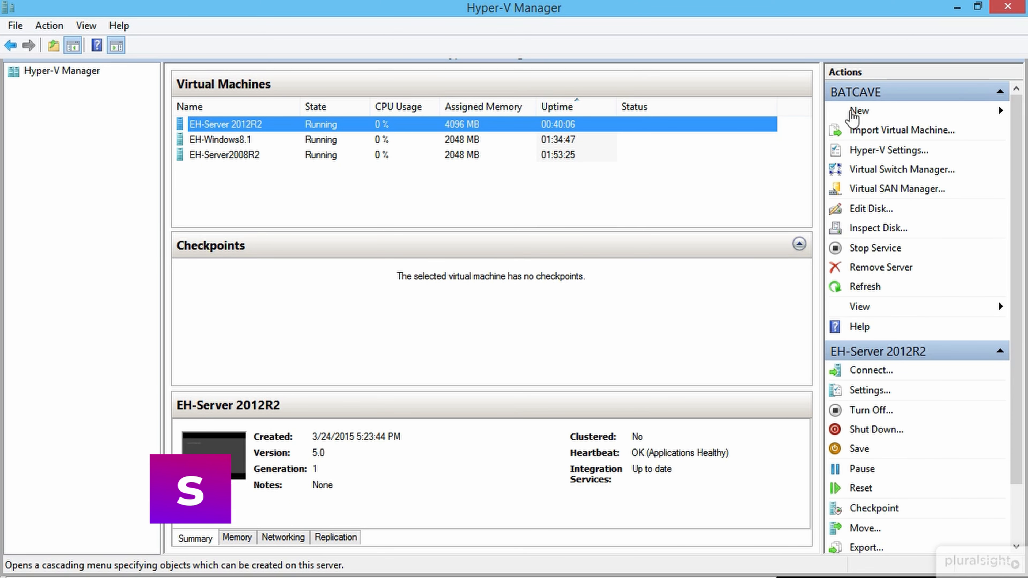
Step: Start the New Virtual Machine wizard and name the machine EH-Windows7
click(852, 115)
click(926, 111)
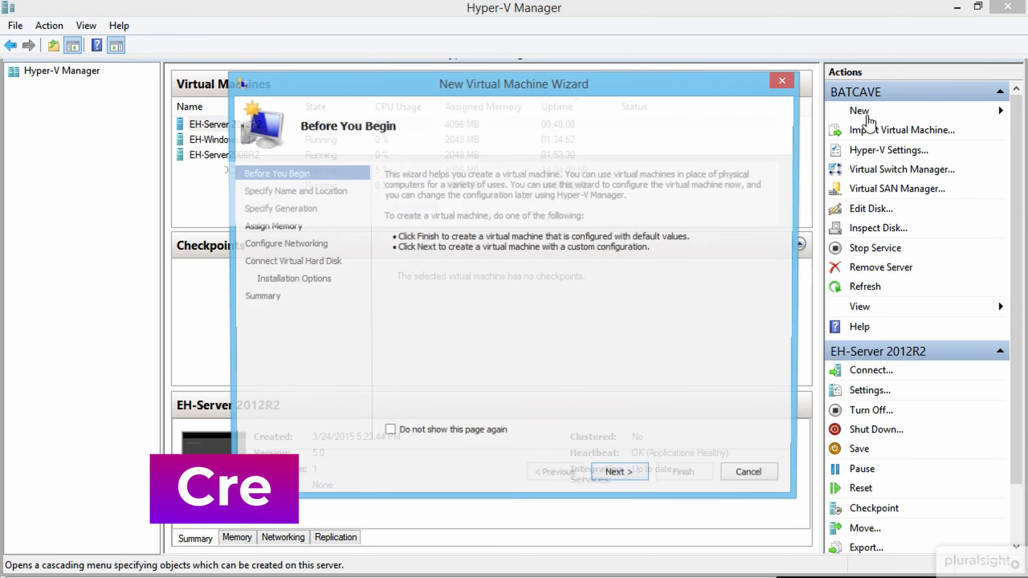
click(628, 477)
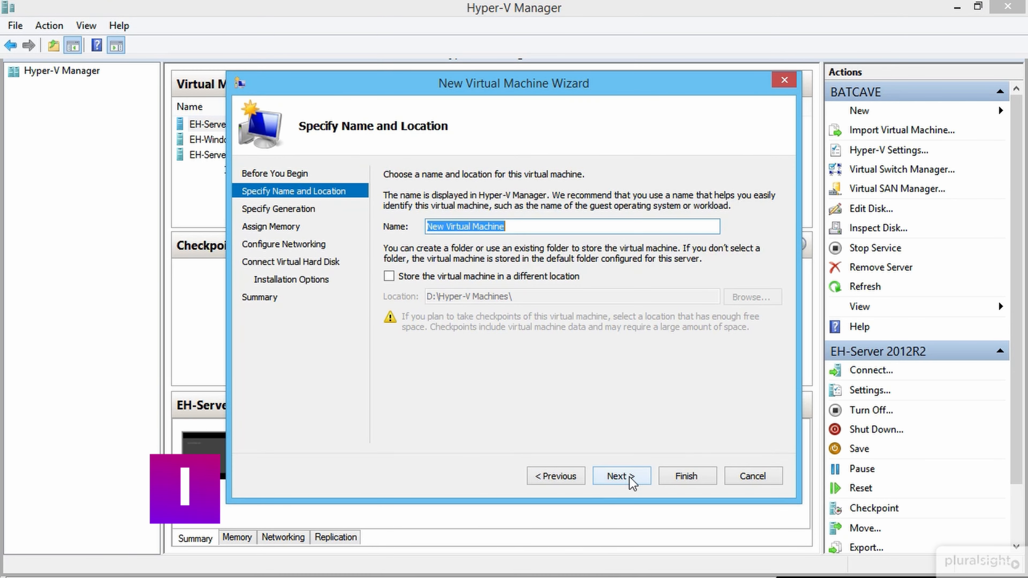
text(Wn)
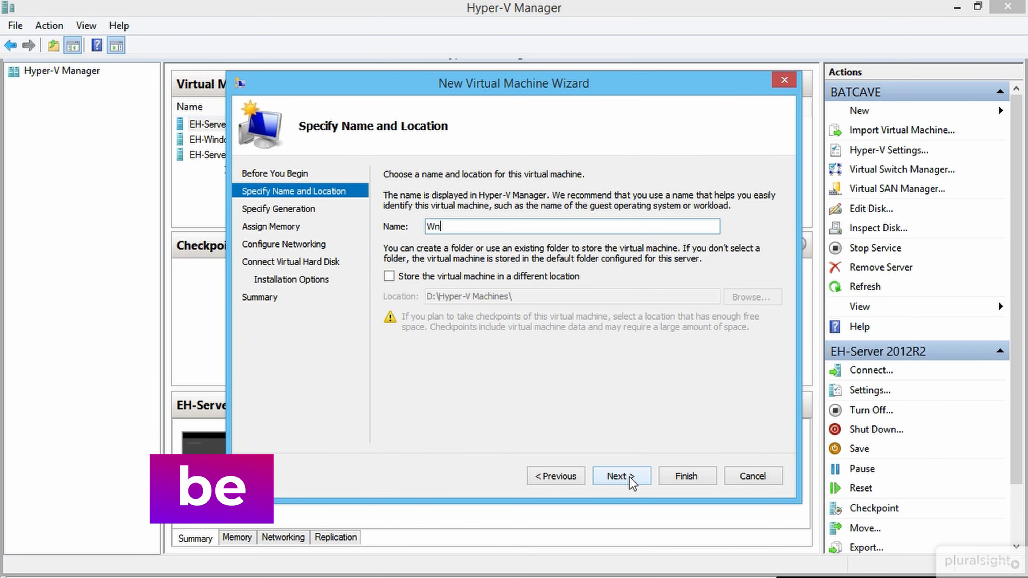
key(BackSpace)
key(BackSpace)
text(EH_)
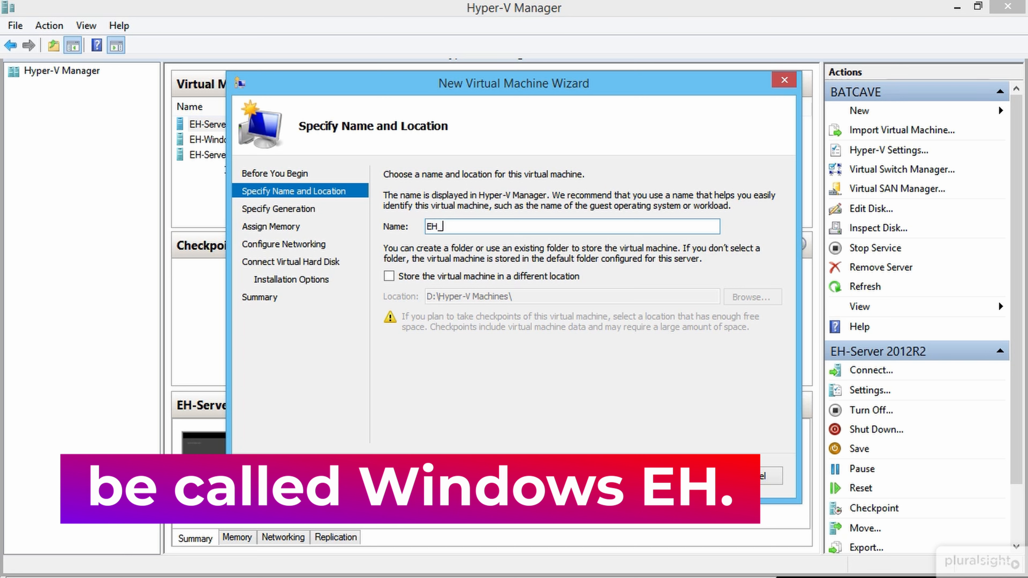
key(BackSpace)
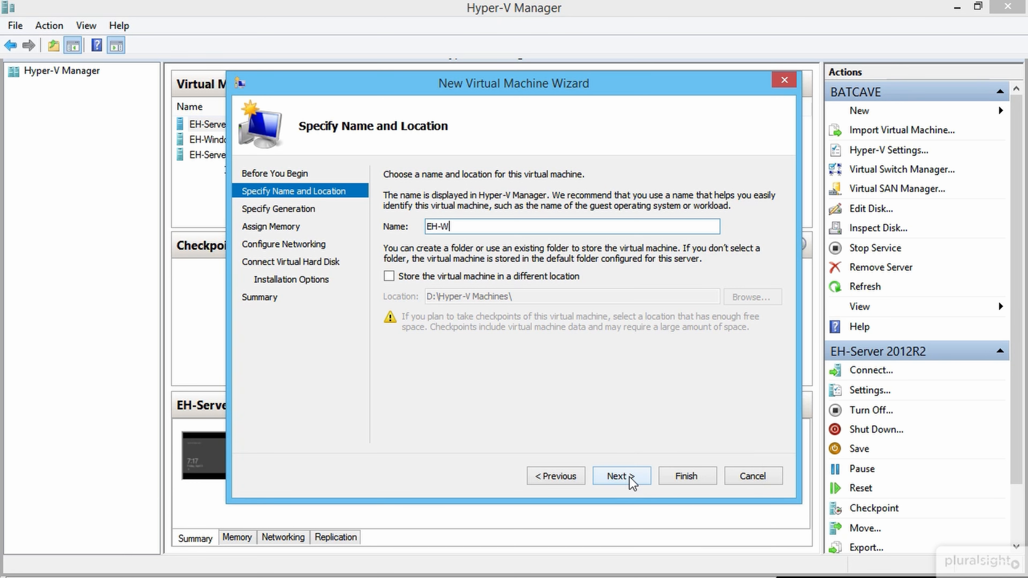
text(-Windows7)
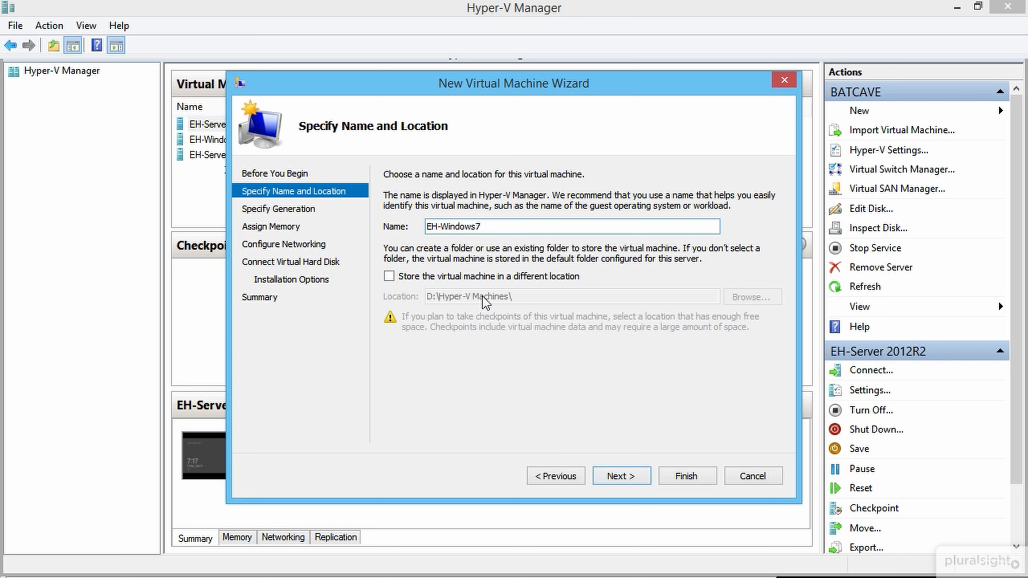
Step: Store the machine in D:\ceh project\vm's\ and continue to the generation page
click(494, 278)
click(749, 297)
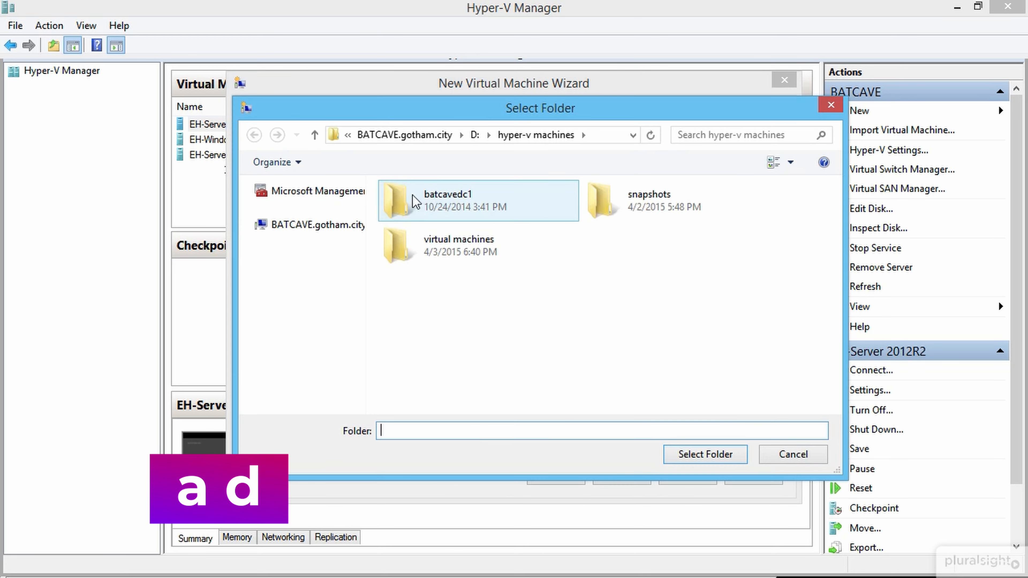
click(474, 135)
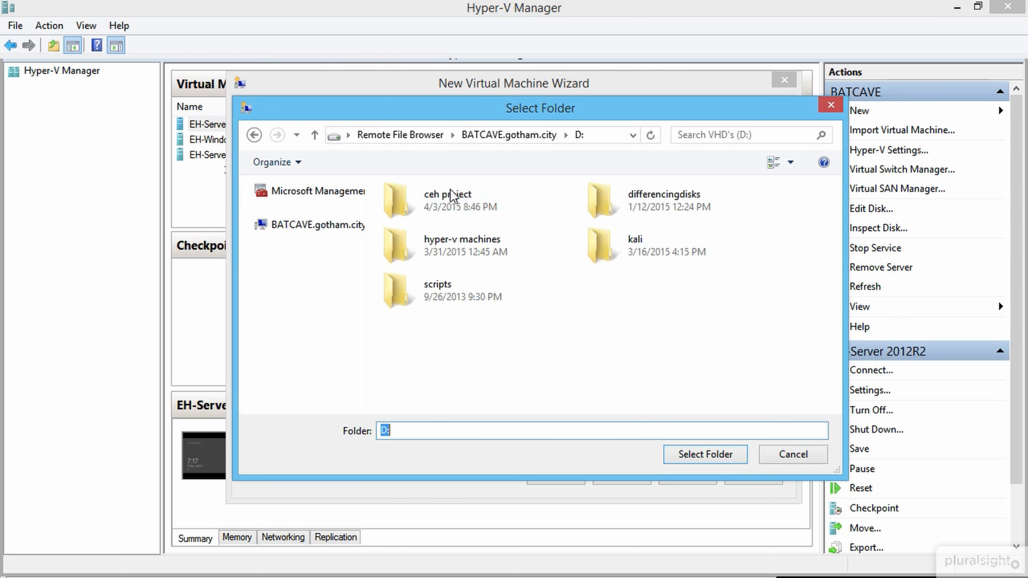
double_click(452, 196)
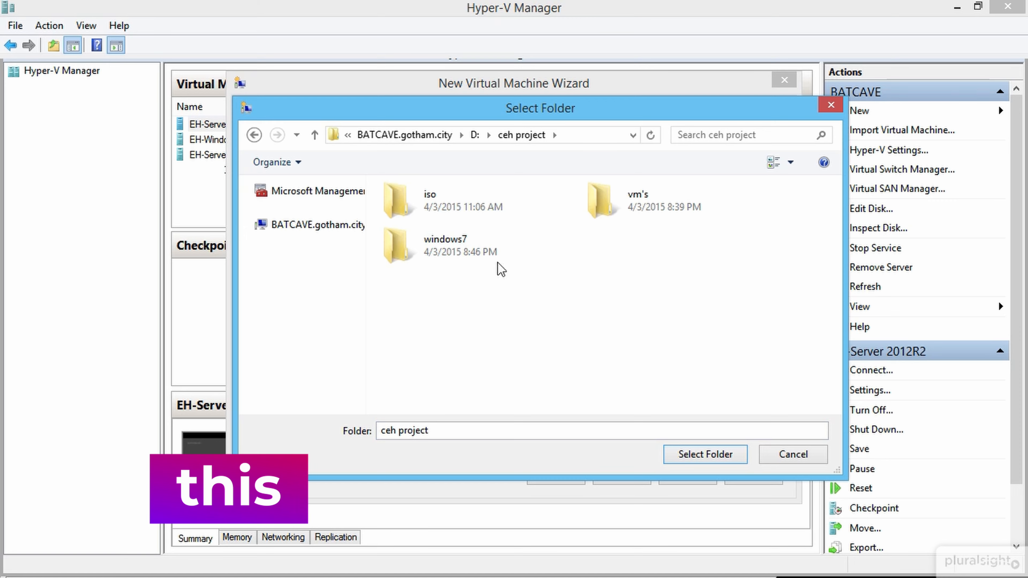
double_click(645, 209)
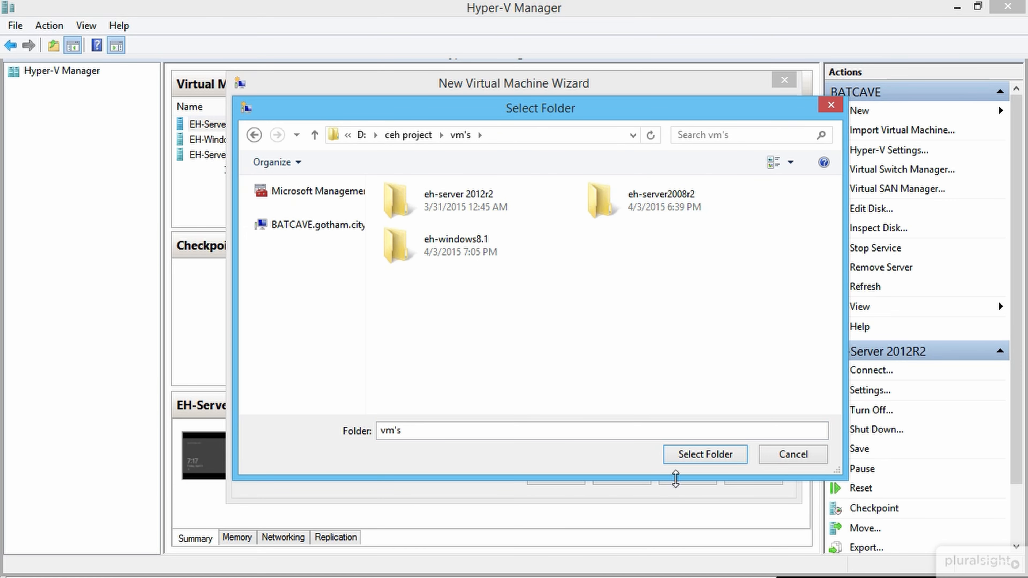
click(706, 460)
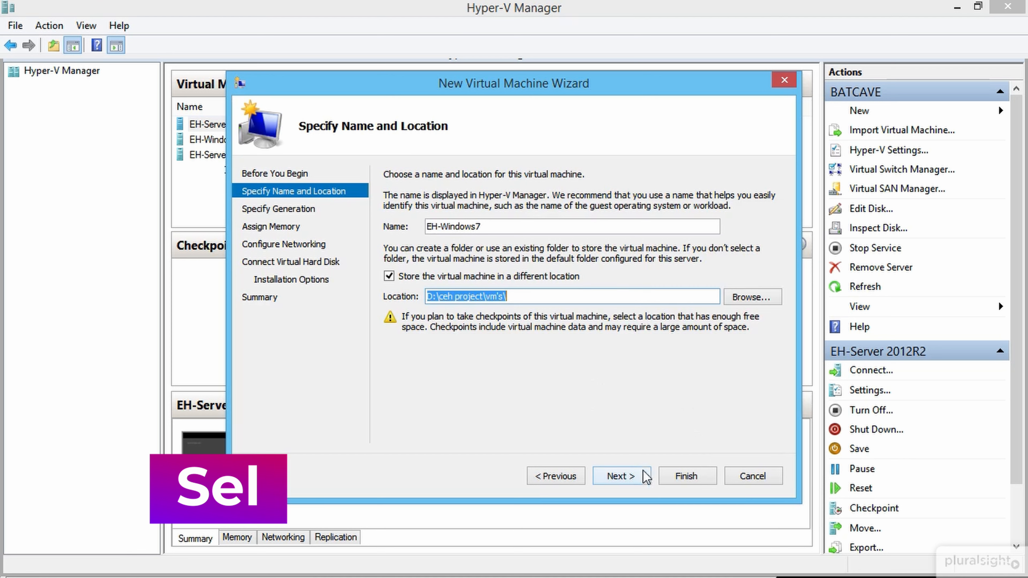
click(643, 478)
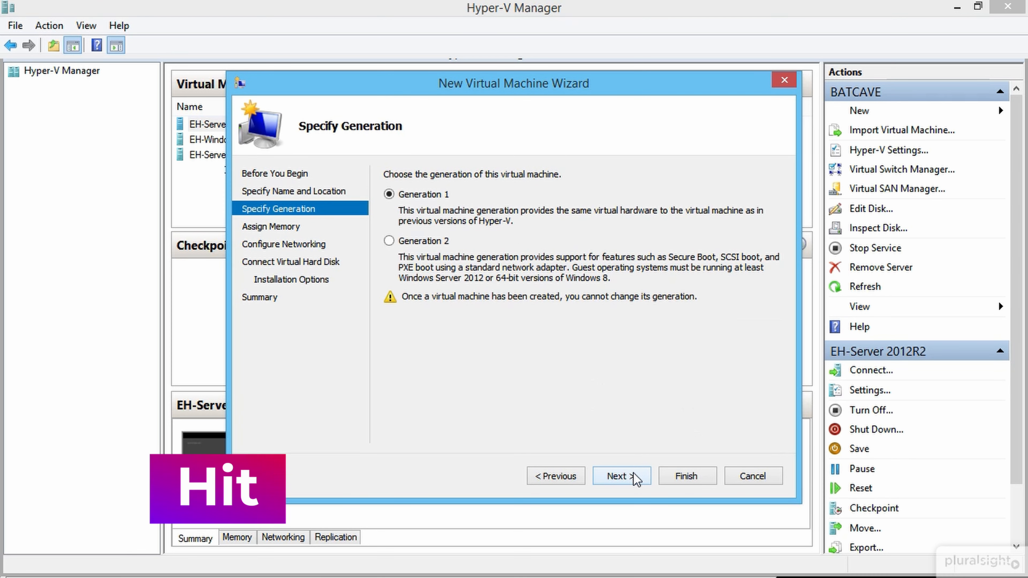
Step: Keep Generation 1 and assign 2048 MB of startup memory
click(634, 476)
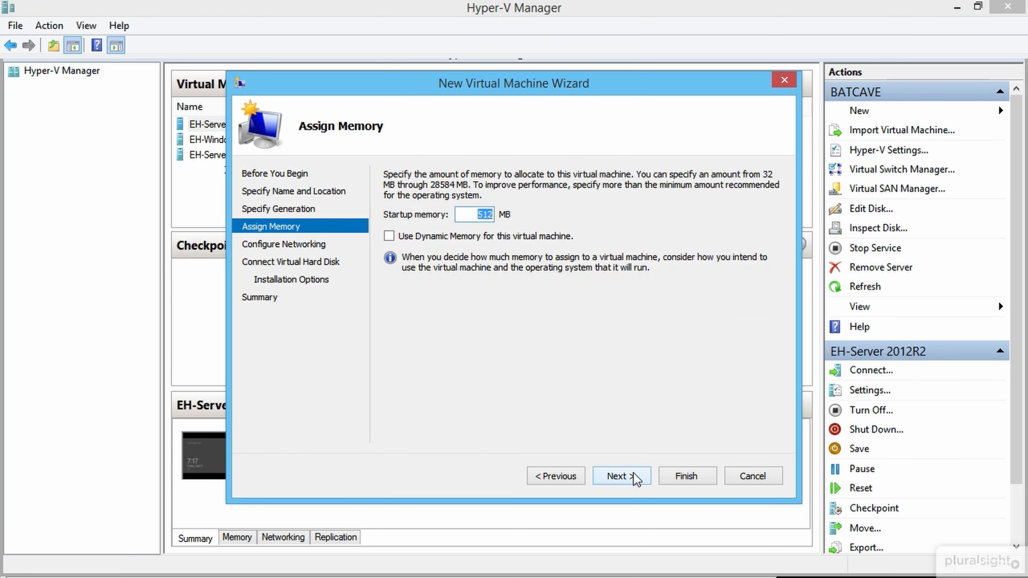
text(2048)
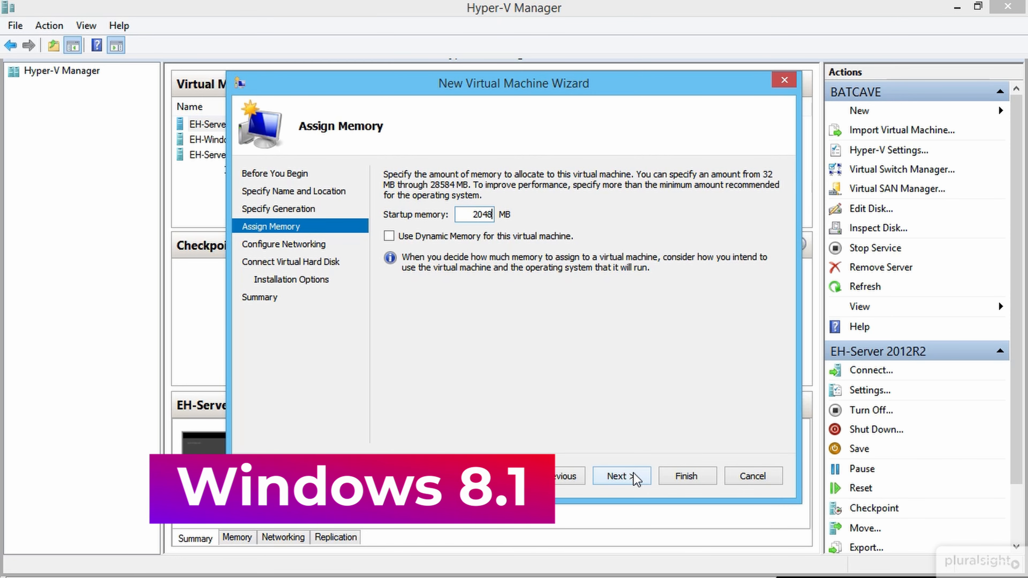
click(635, 477)
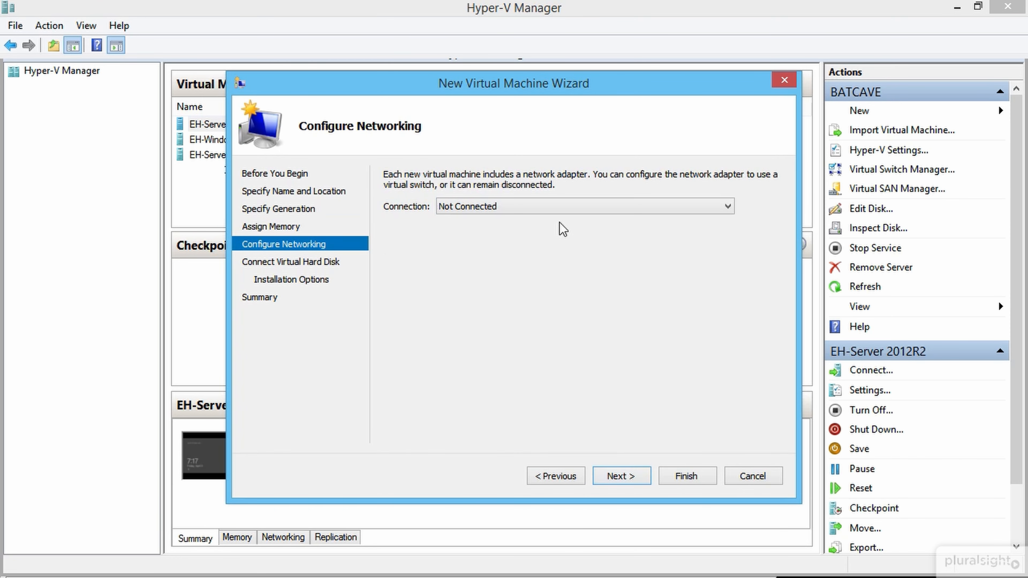
Step: Connect the machine to Hacking Network and move on to the virtual hard disk page
click(546, 204)
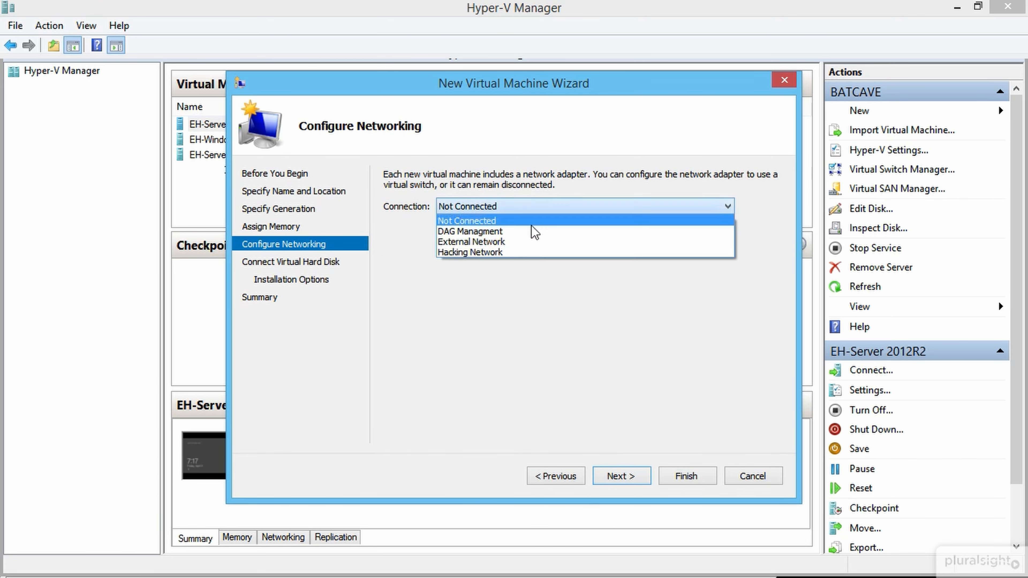
click(524, 255)
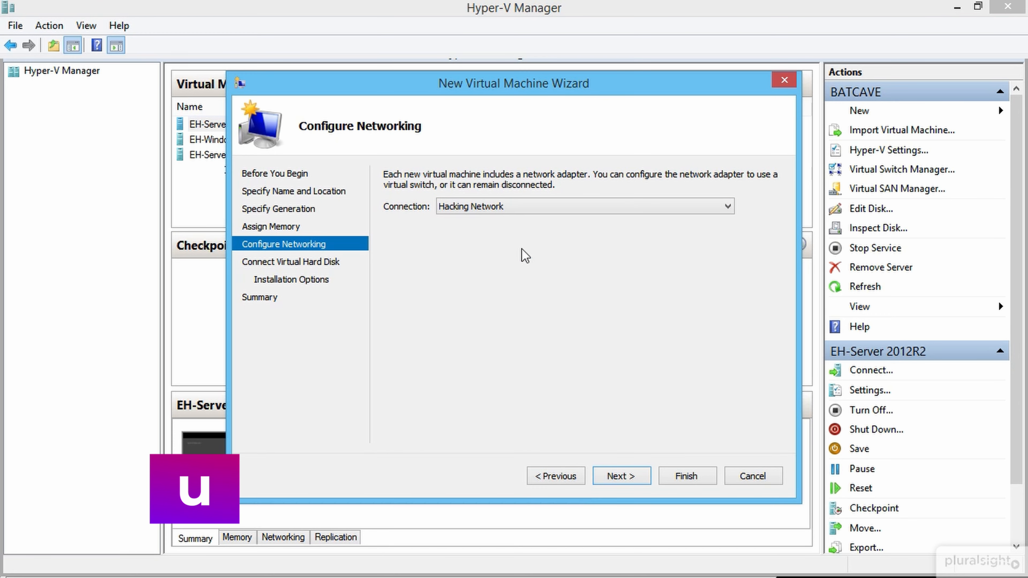
click(627, 475)
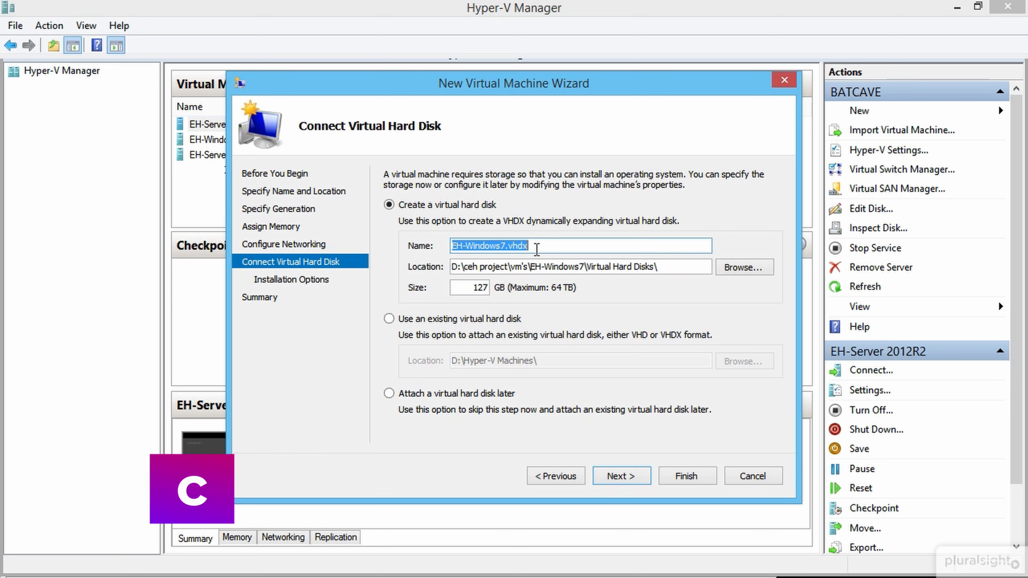
Step: Use the existing disk D:\ceh project\windows7\windows 7.vhd and reach the summary page
click(536, 249)
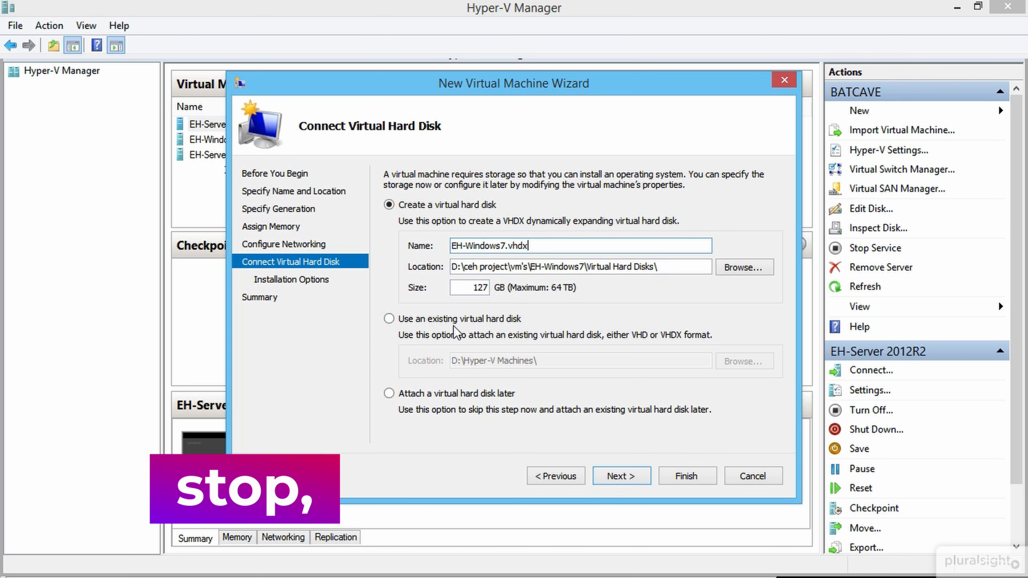
click(388, 319)
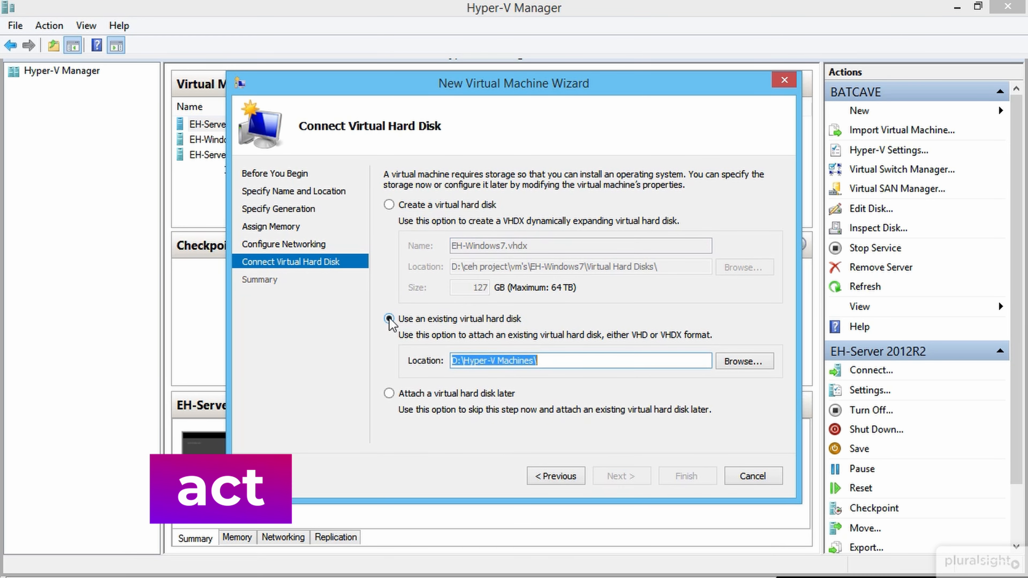
click(743, 369)
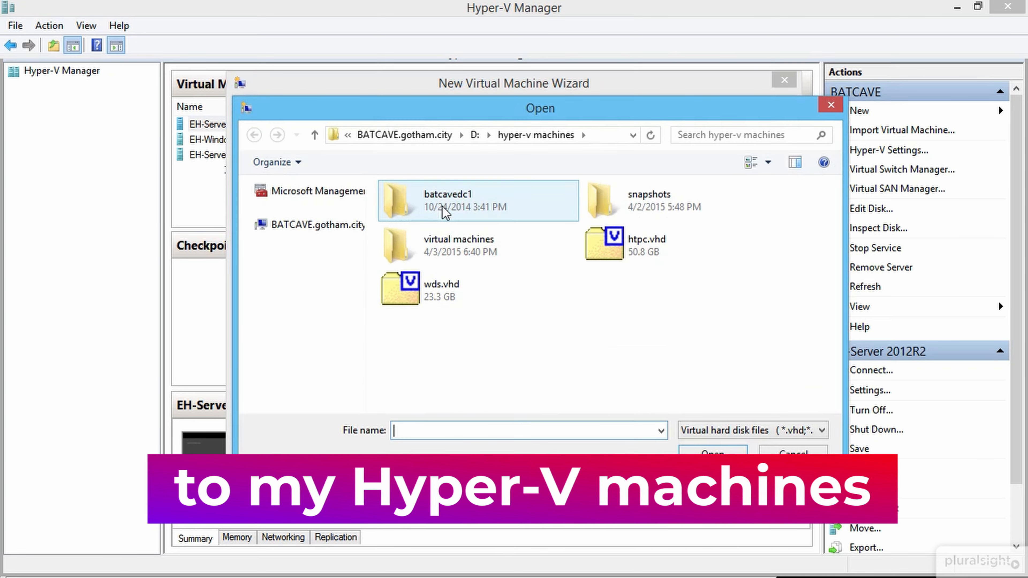
click(475, 135)
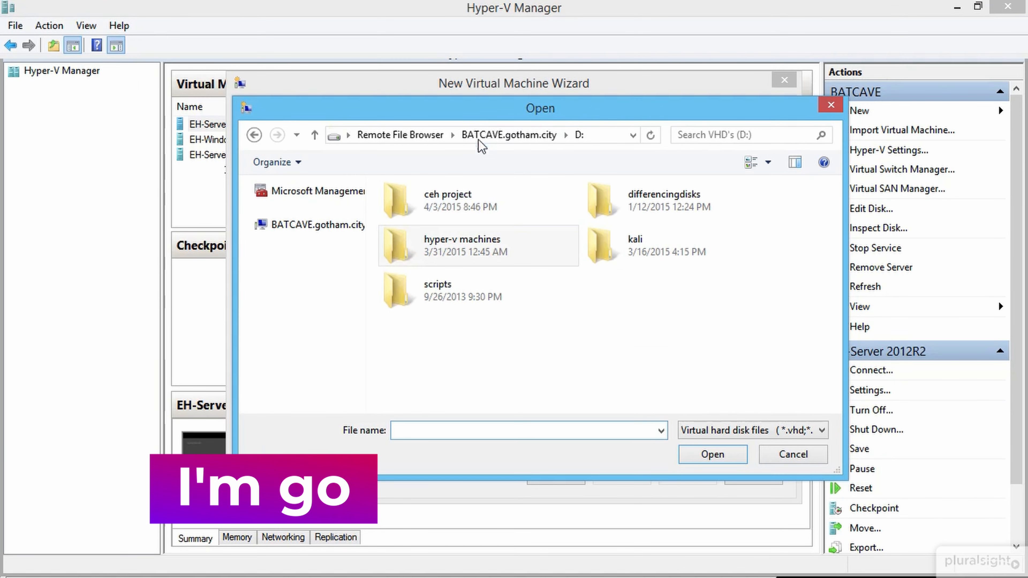
double_click(490, 211)
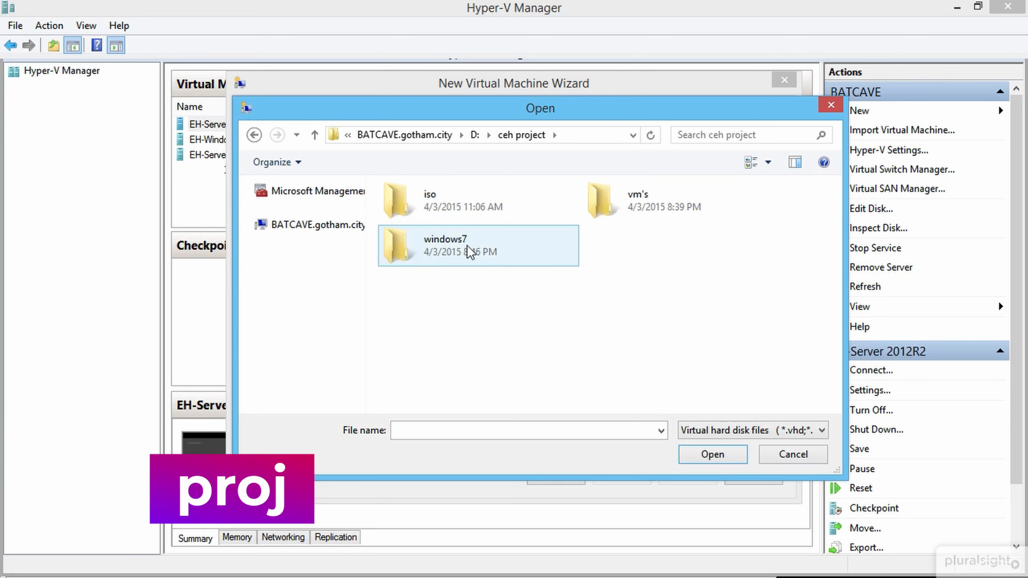
double_click(469, 248)
click(466, 206)
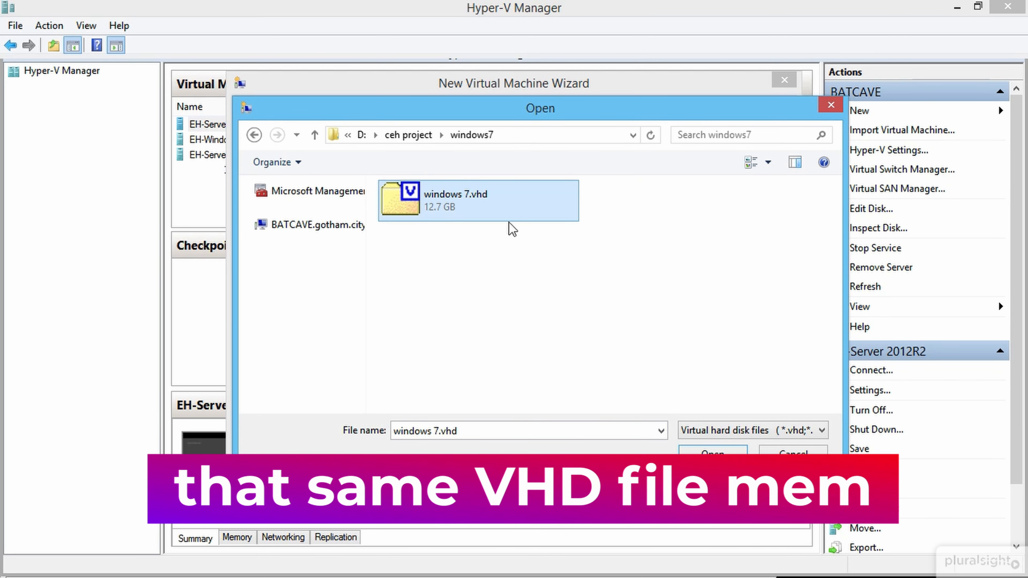
click(712, 454)
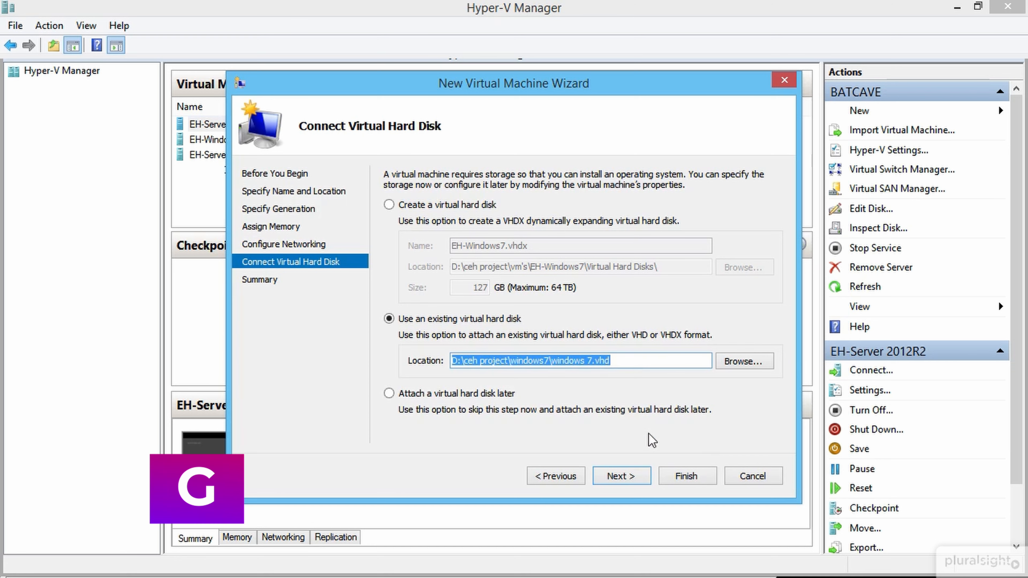
click(626, 480)
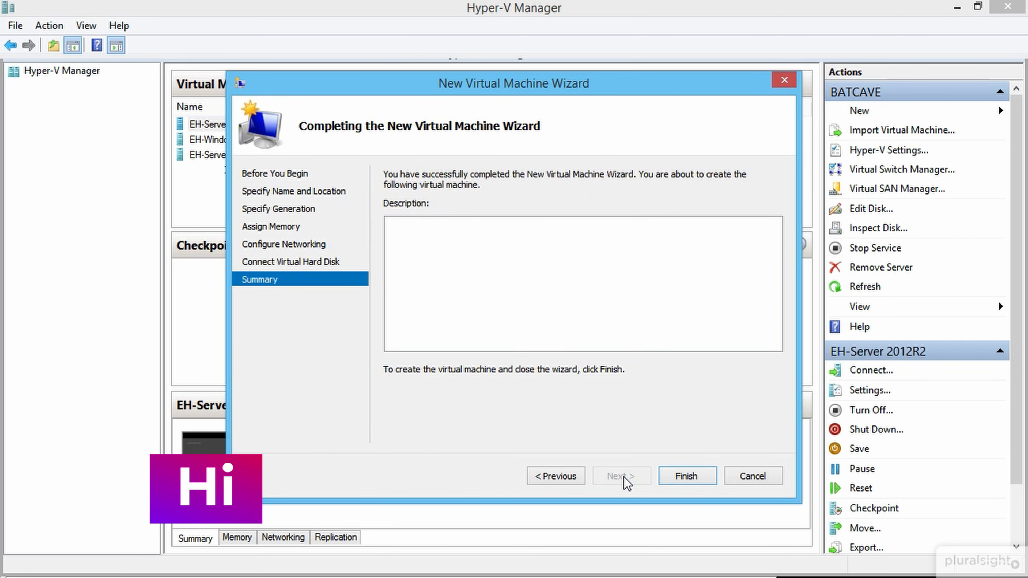
Step: Finish the wizard and connect to the EH-Windows7 machine
click(686, 476)
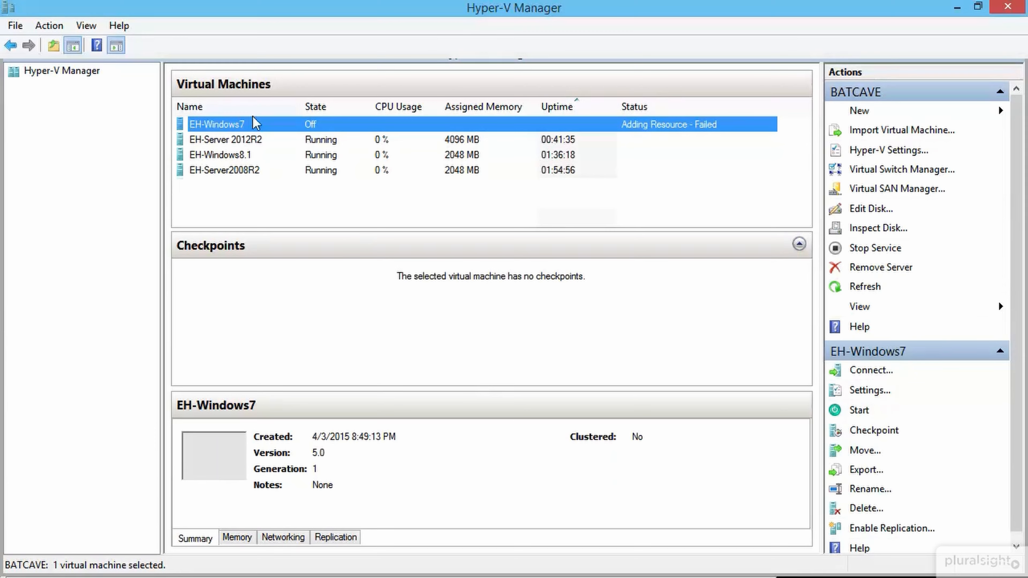
right_click(255, 123)
click(302, 129)
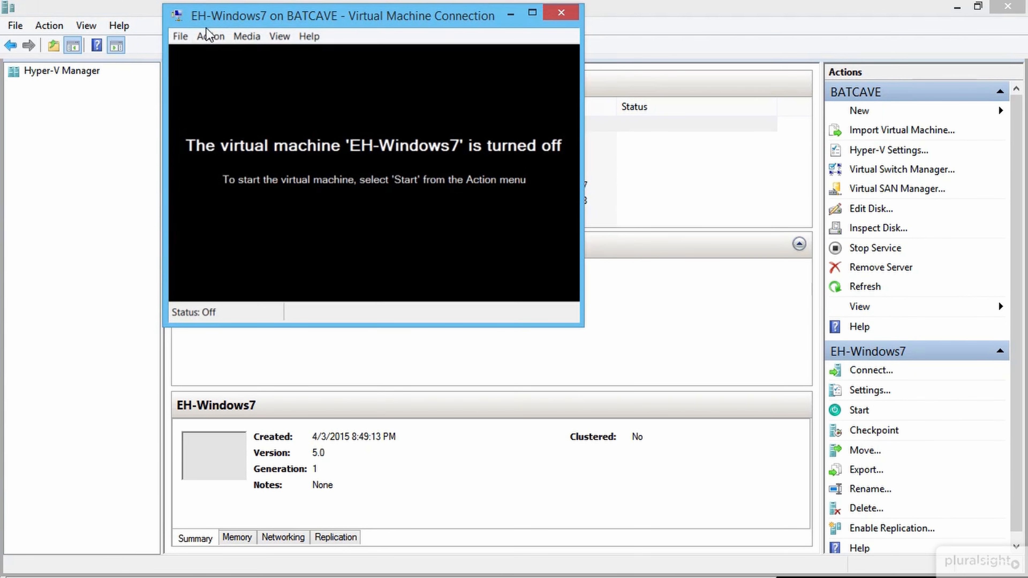
Step: Start EH-Windows7 and choose the Admin account at the logon screen
click(208, 36)
click(153, 79)
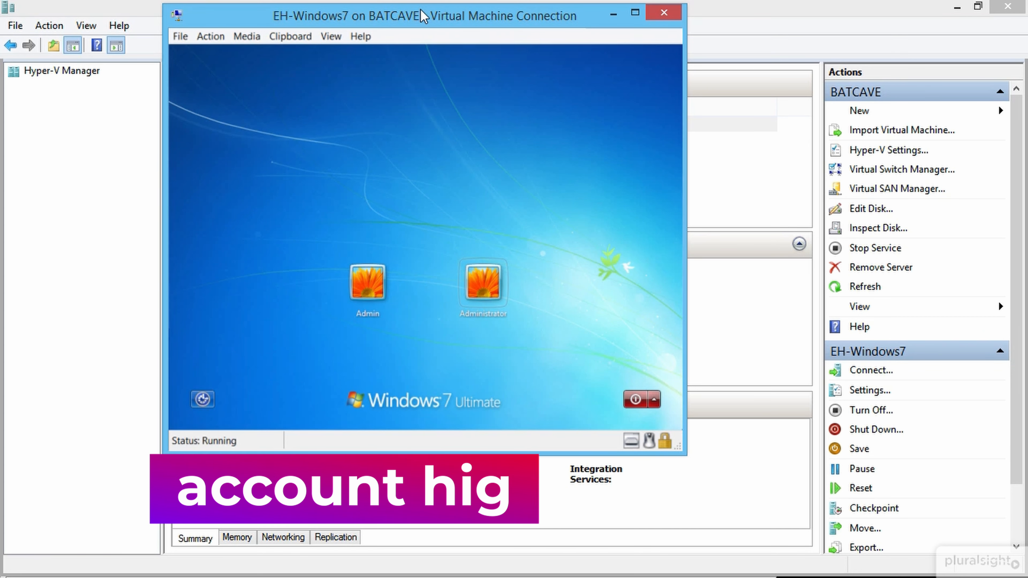
key(Left)
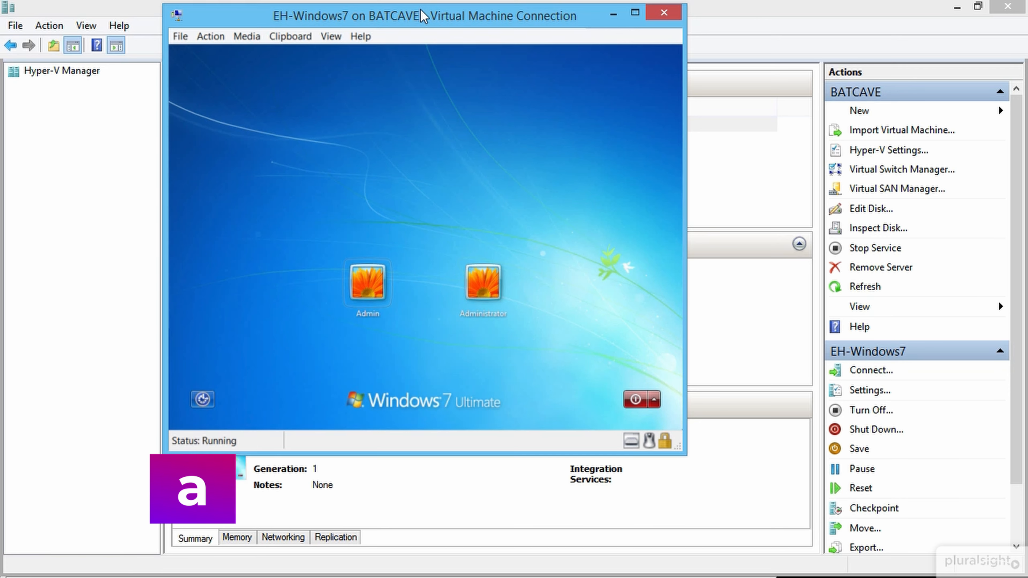
key(Return)
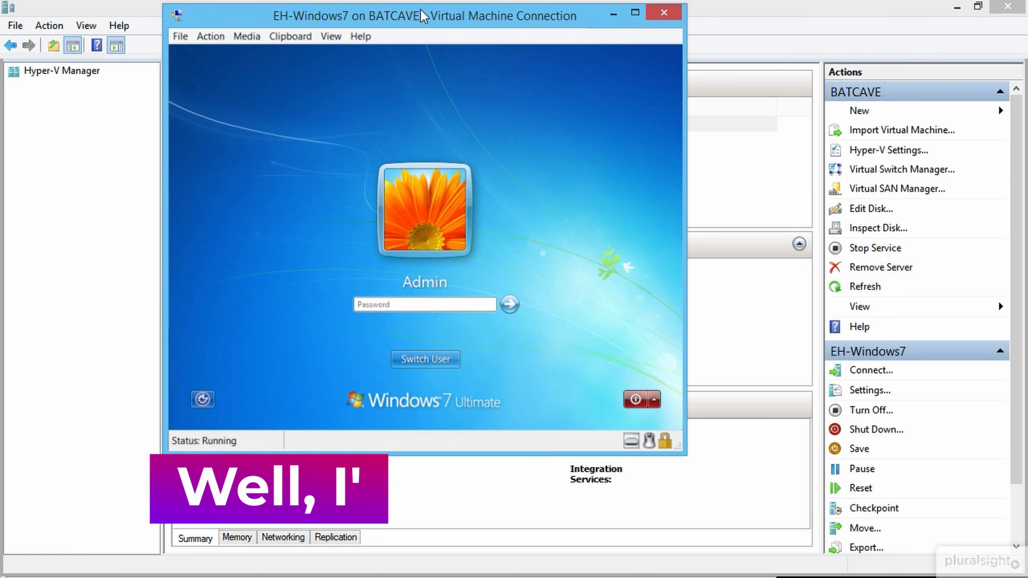
Step: Sign in as Admin, re-entering the account password after the first attempt is rejected
text(P)
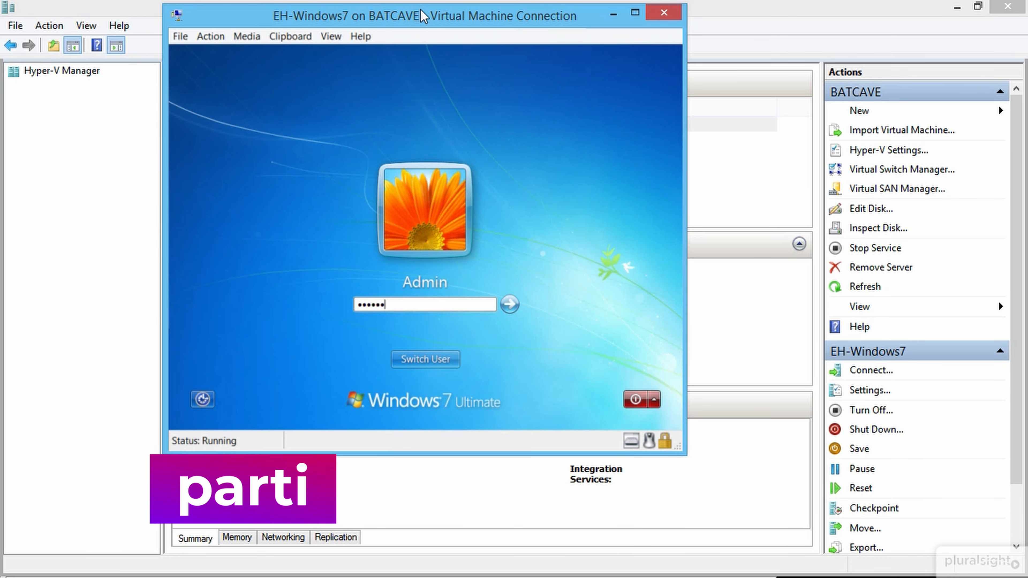
key(Return)
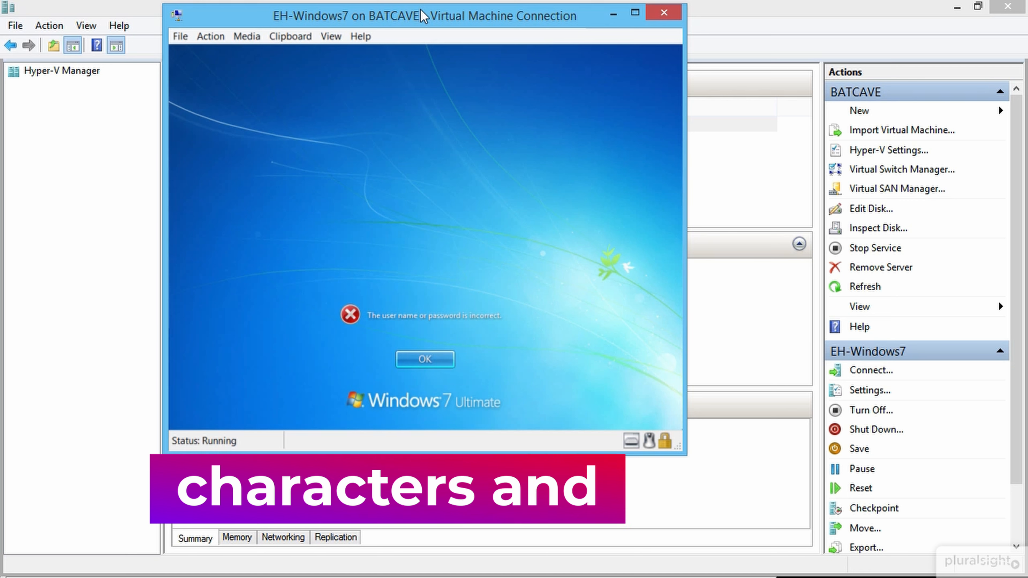
key(Return)
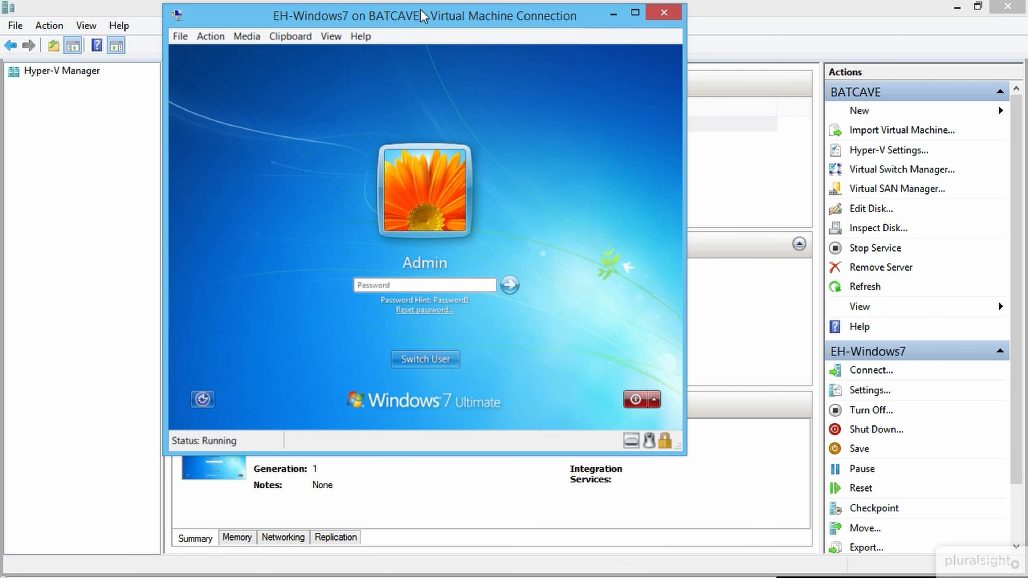
text(asswo)
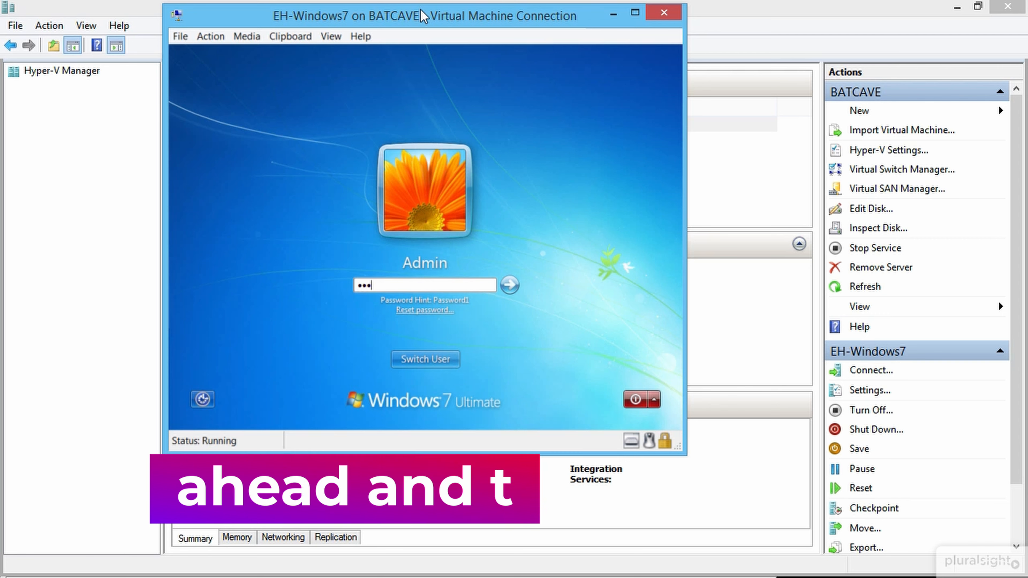
text(rd)
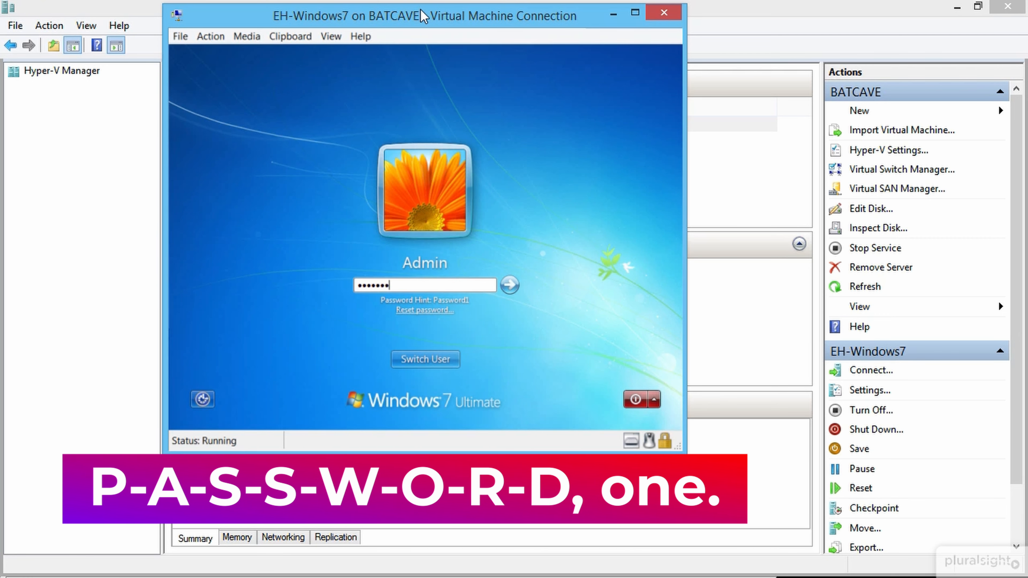
key(Return)
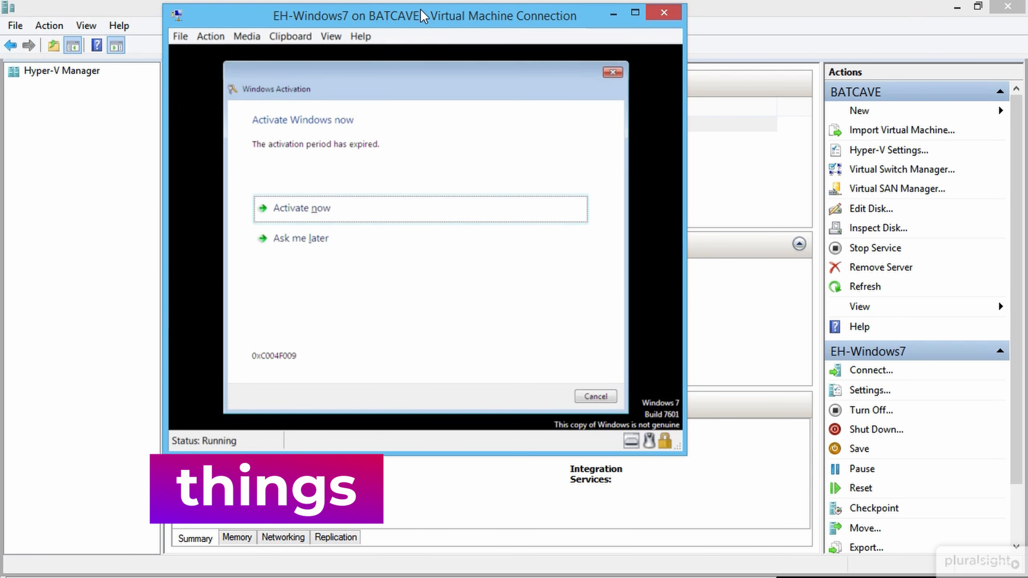
Step: Postpone Windows activation with Ask me later and close the genuine software notice
key(Tab)
key(Return)
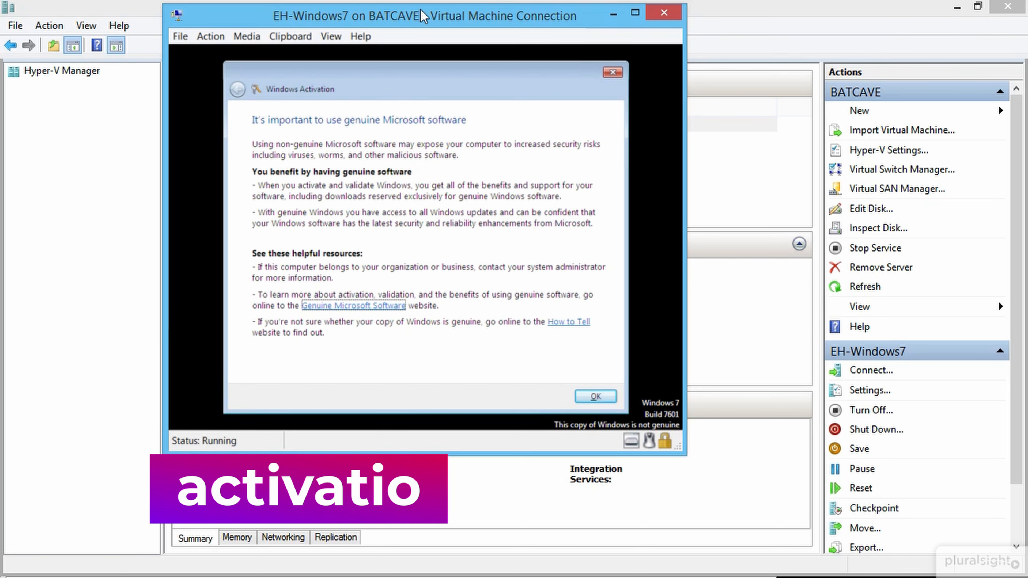
key(Tab)
key(Tab)
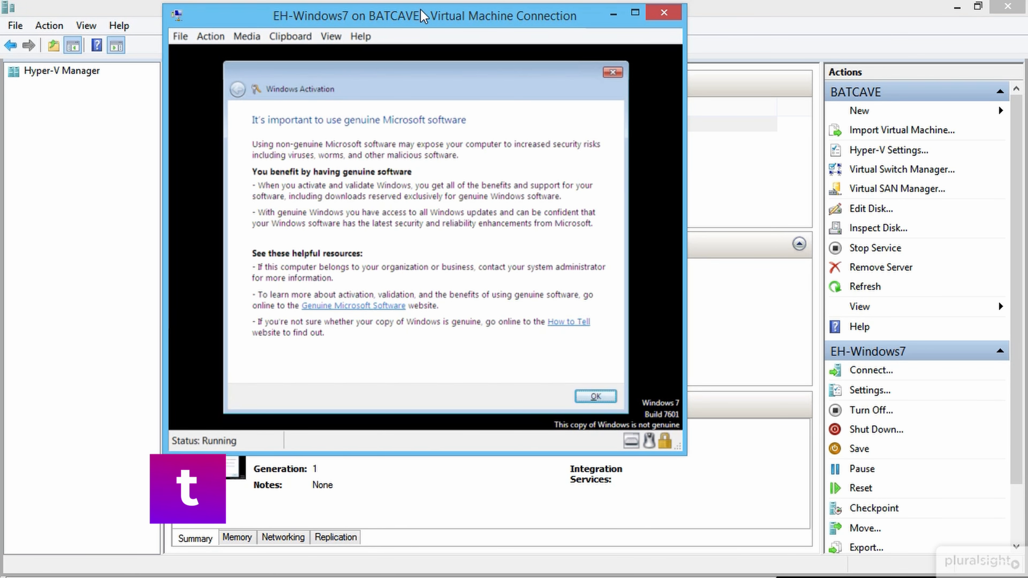
key(Return)
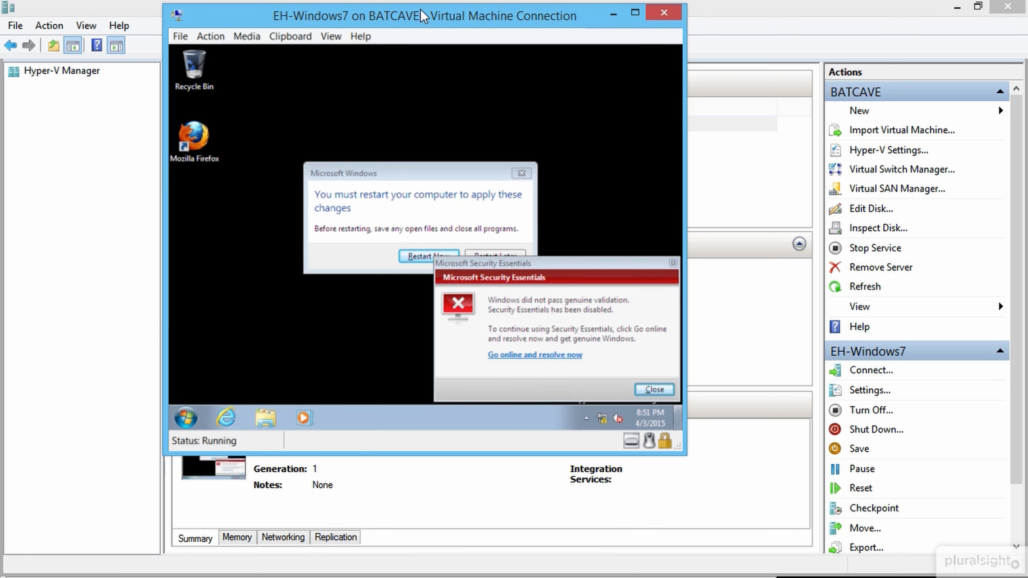
Step: Search the Start menu for 'program' and open Add or remove programs
key(super)
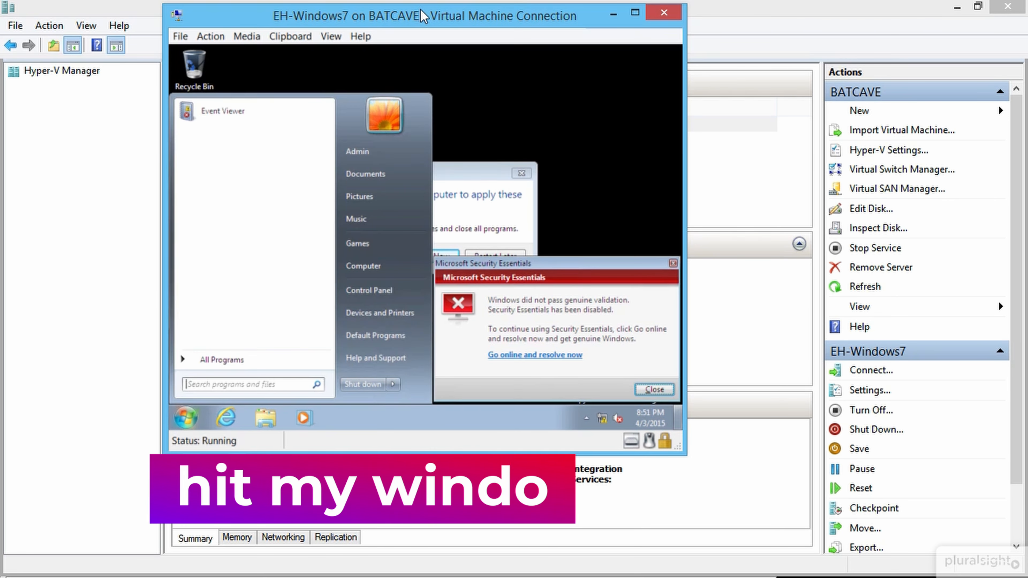
text(prompt)
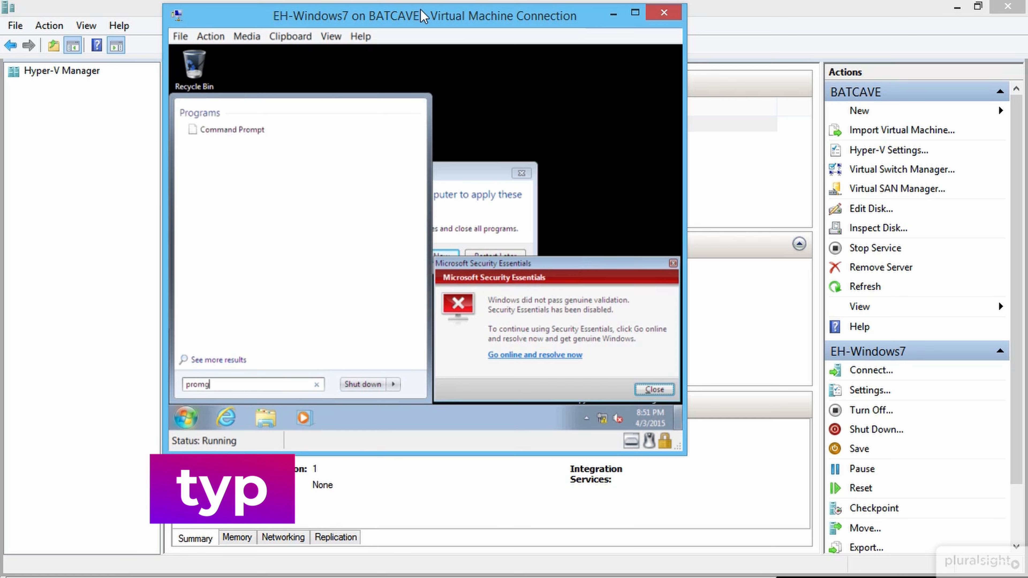
key(BackSpace)
key(BackSpace)
key(BackSpace)
text(gram)
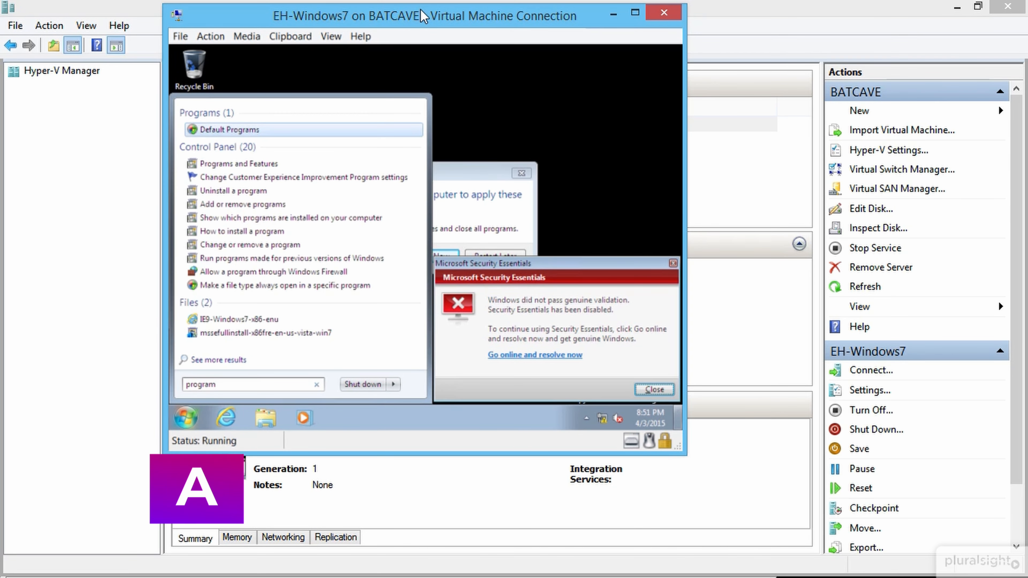
key(Down)
key(Down)
key(Down)
key(Down)
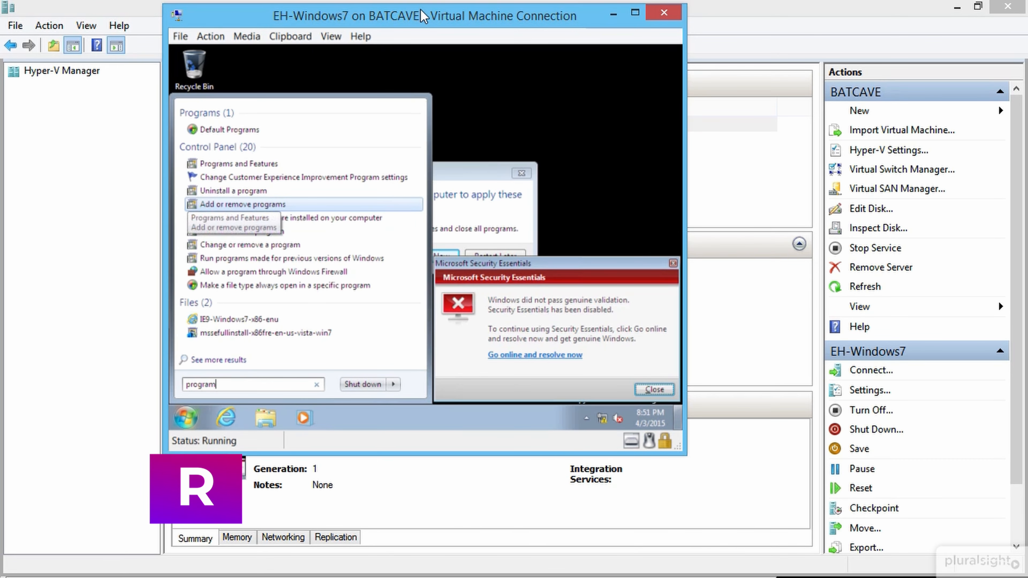
key(Return)
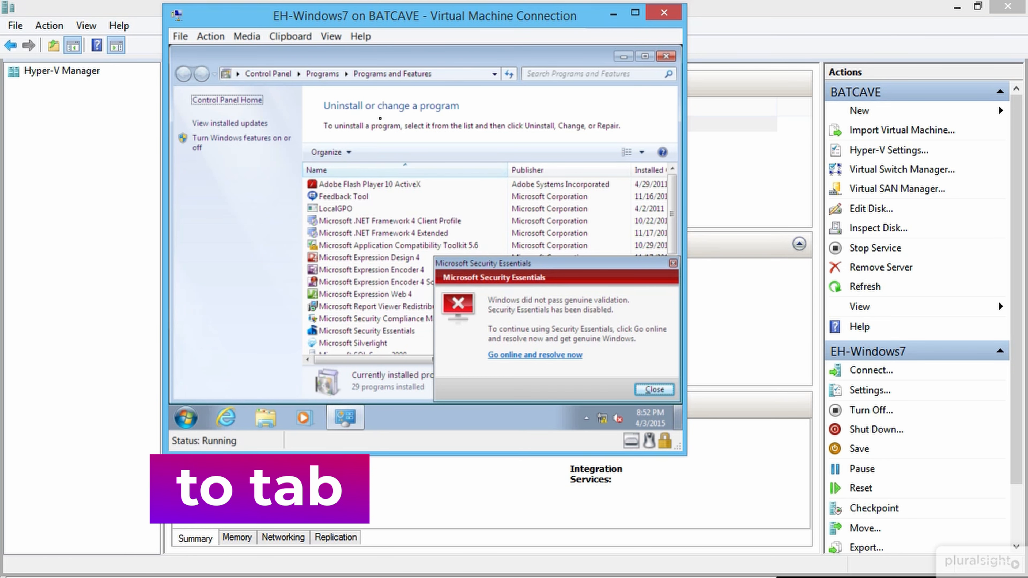
Step: Select Virtual PC Integration Components in the programs list and request its uninstall
key(Tab)
key(Tab)
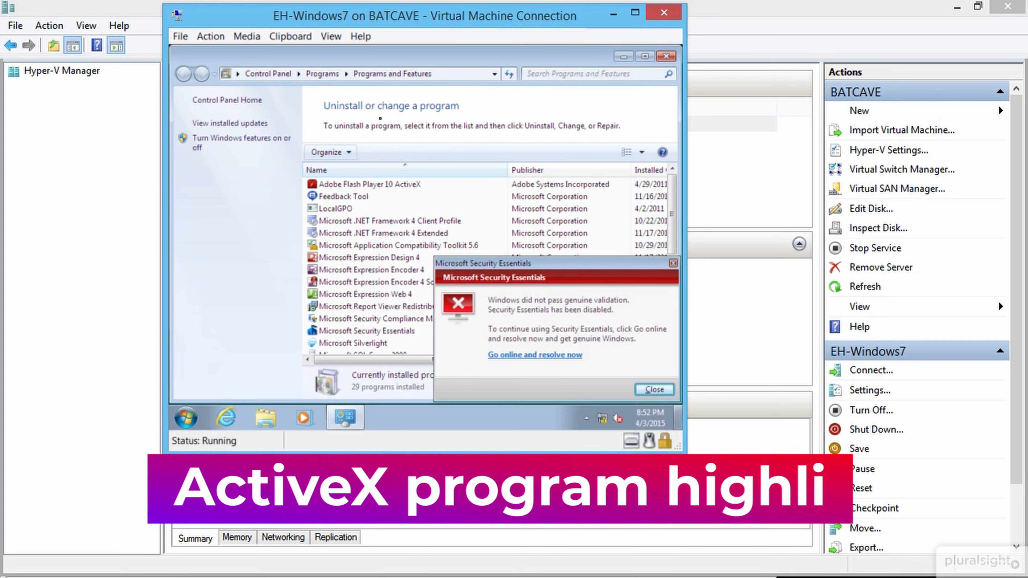
key(Tab)
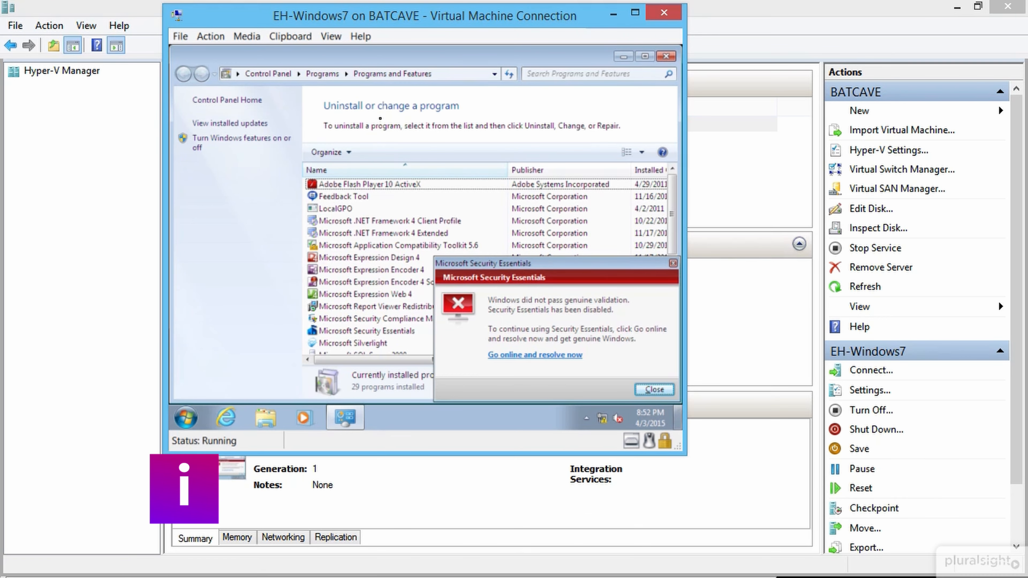
key(Down)
key(Down)
key(Down)
key(Down)
key(Down)
key(Down)
key(Down)
key(Down)
key(Down)
key(Down)
key(Down)
key(Down)
key(Down)
key(Down)
key(Down)
key(Down)
key(Down)
key(Down)
key(Down)
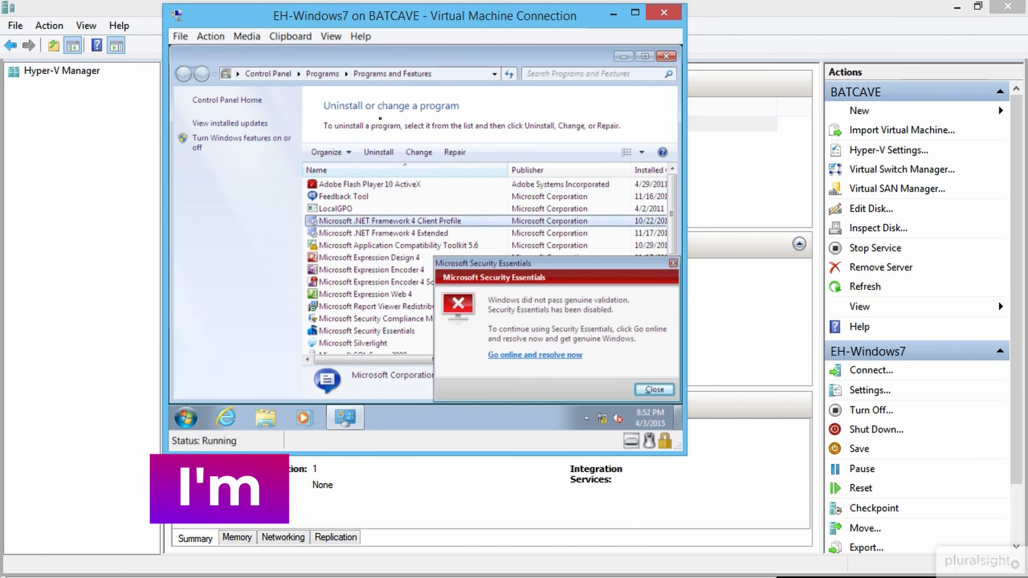
key(Down)
key(Down)
key(Down)
key(Down)
key(Down)
key(Down)
key(Down)
key(Down)
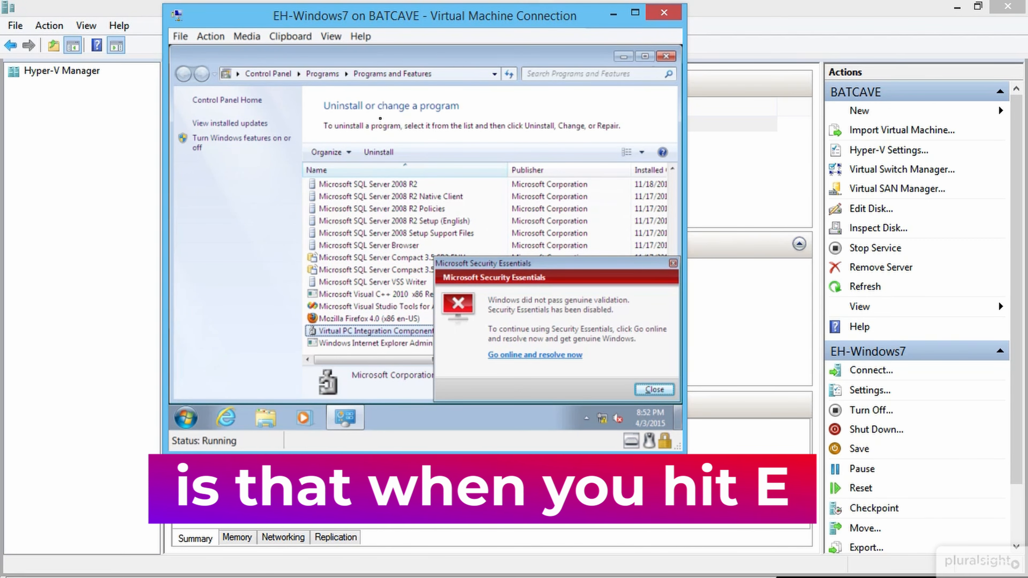
key(Return)
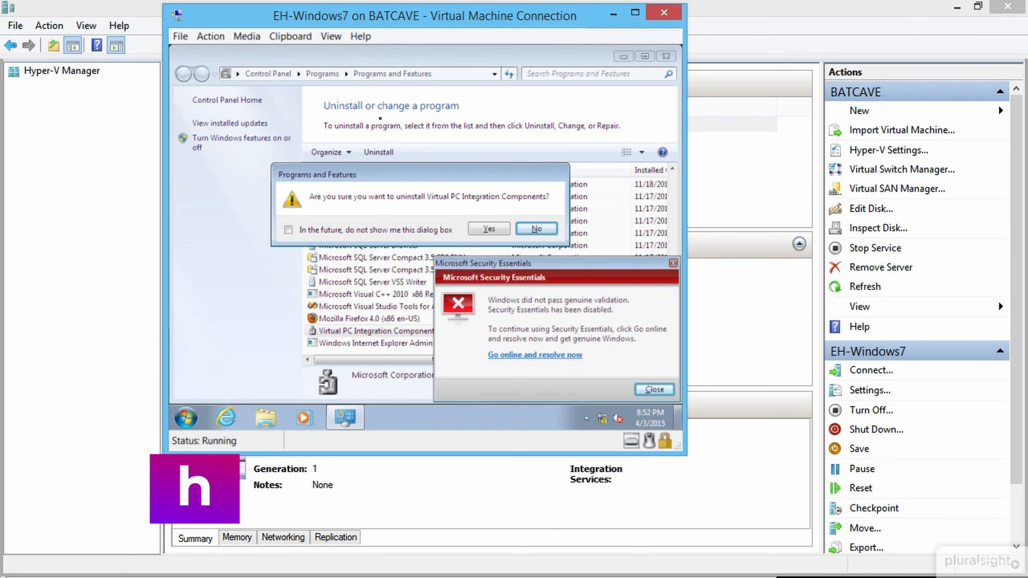
Step: Confirm removing Virtual PC Integration Components, approve the UAC prompt, and restart the VM
key(Left)
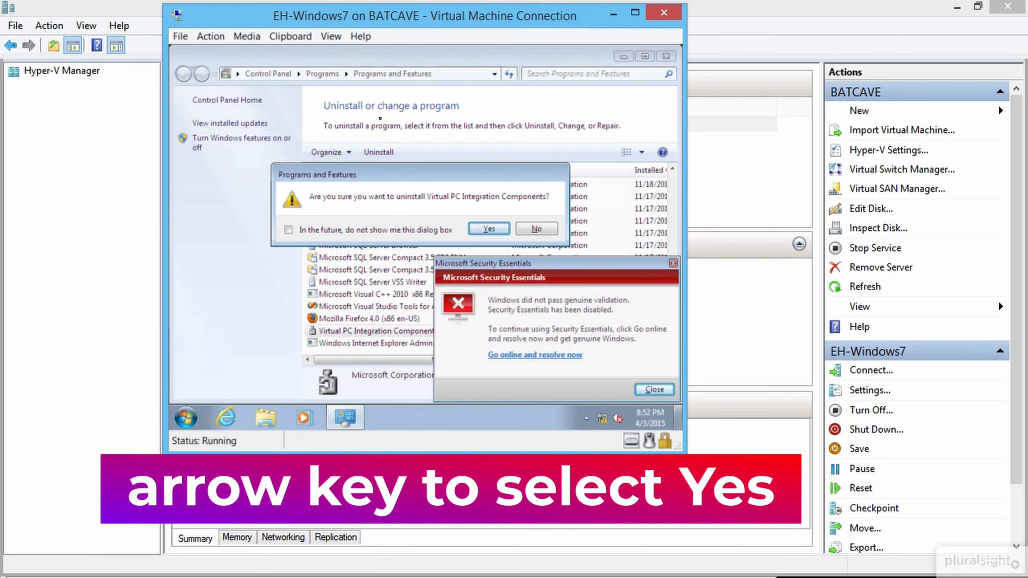
key(Return)
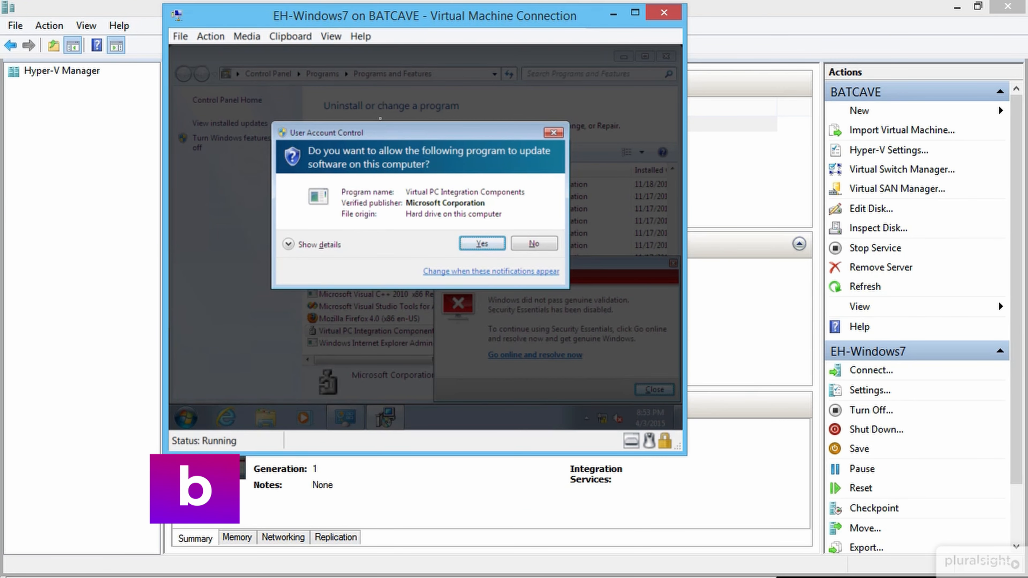
key(Return)
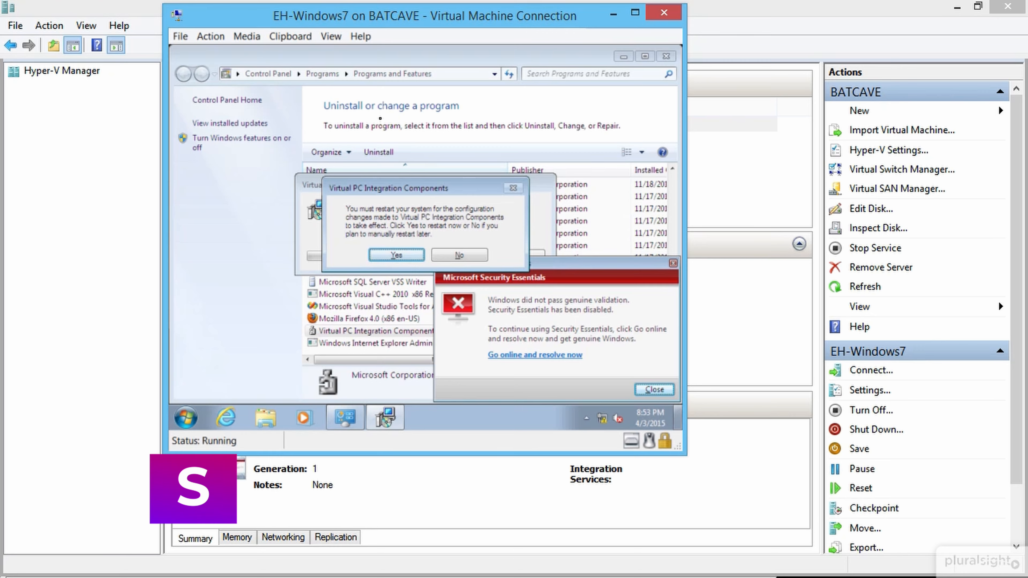
key(Return)
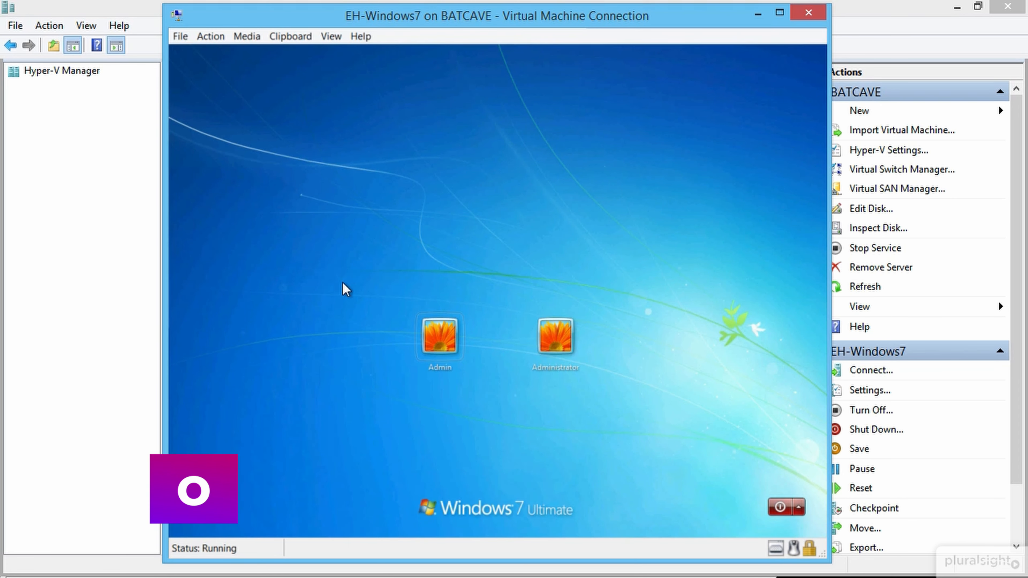
Step: Sign in as Admin with the account password, then postpone activation and dismiss the Security Essentials warning
click(452, 341)
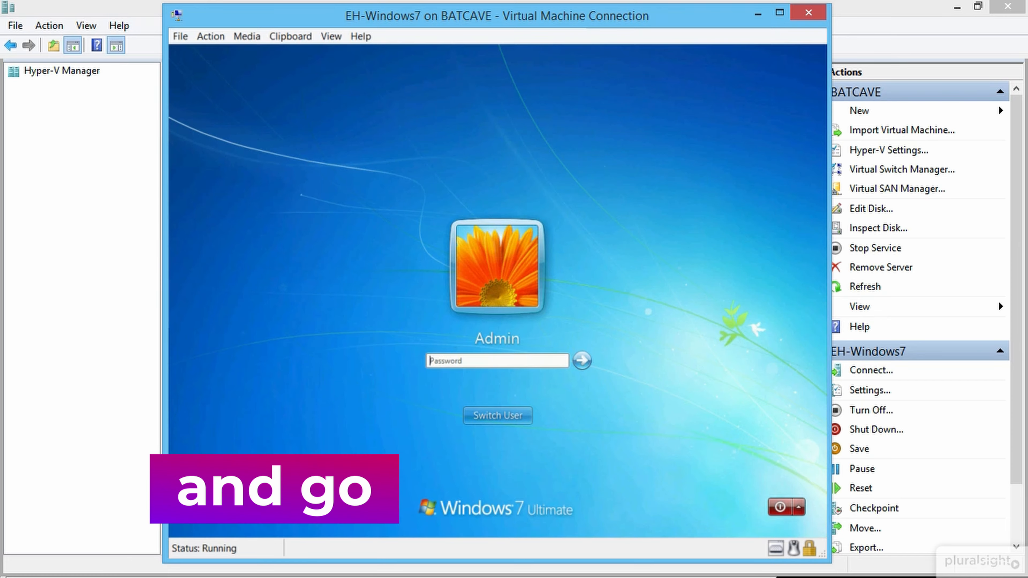
text(*****)
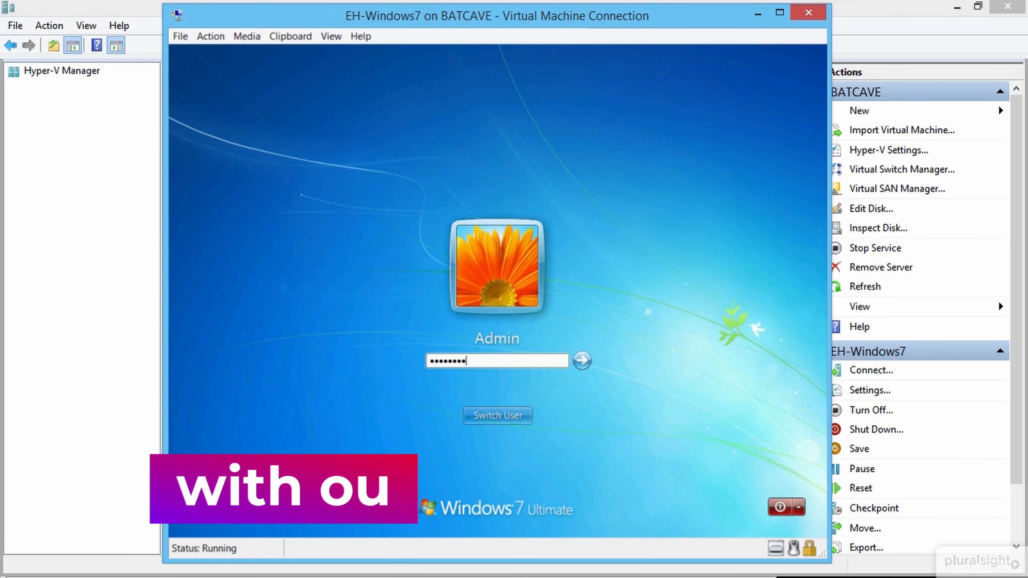
key(Return)
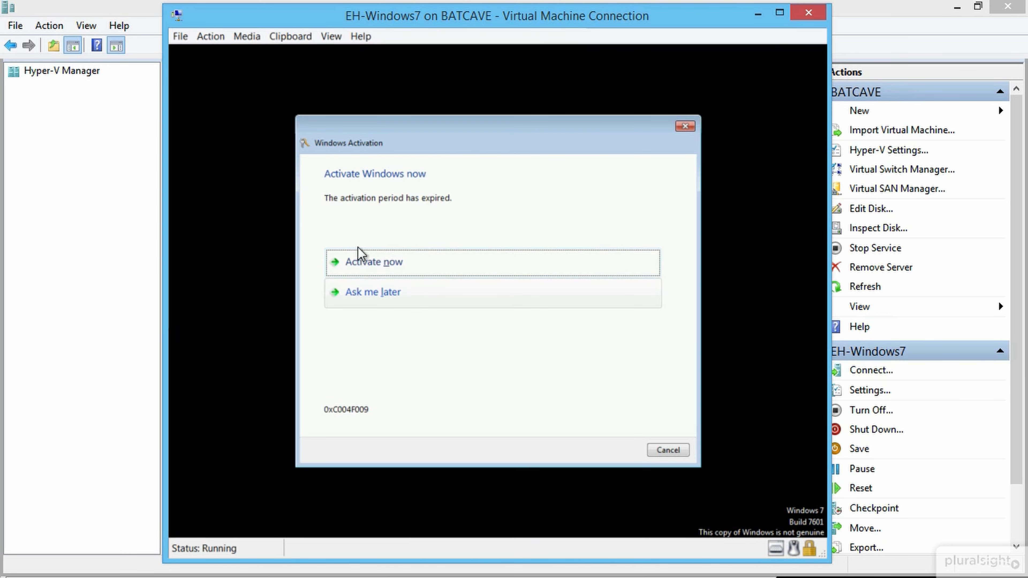
click(384, 296)
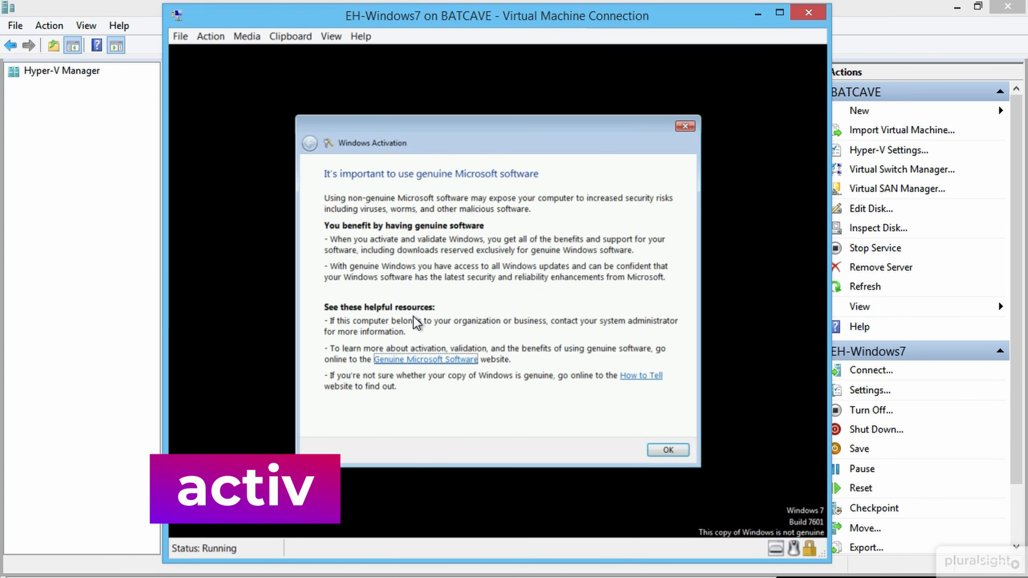
click(668, 450)
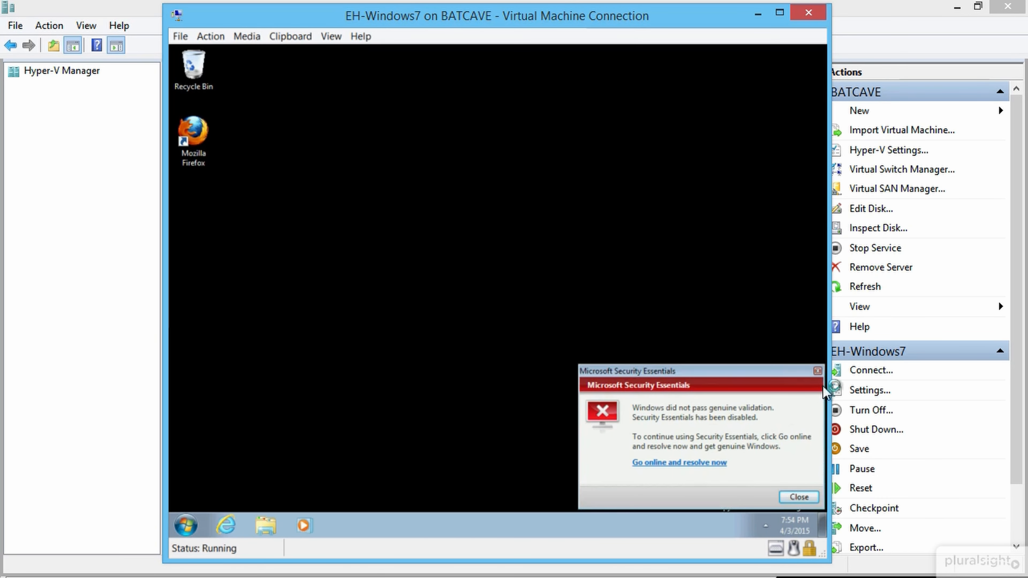
click(818, 371)
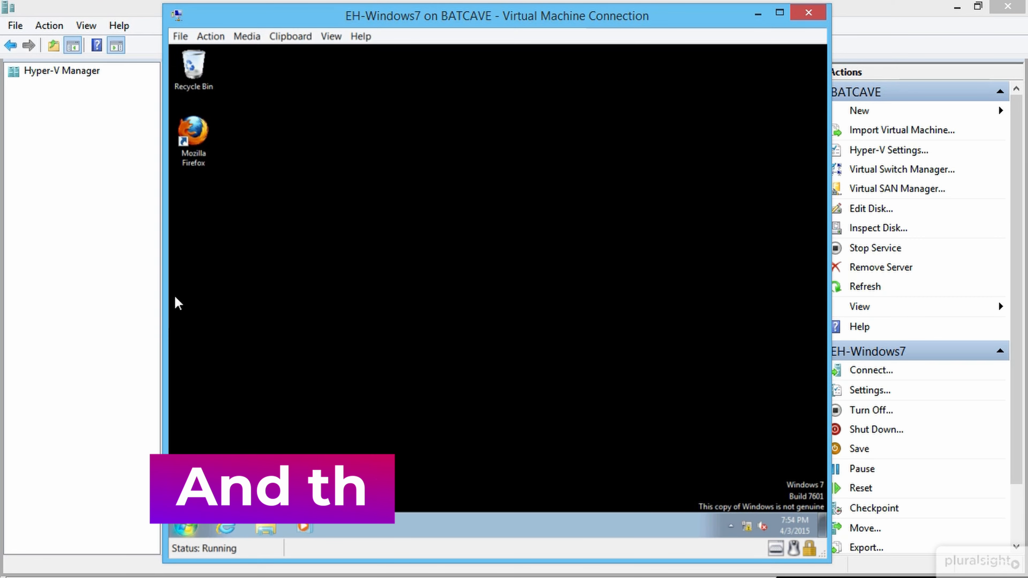
Step: From the VM's Ctrl+Alt+Delete screen, change the Admin password by entering the old and new passwords
click(219, 40)
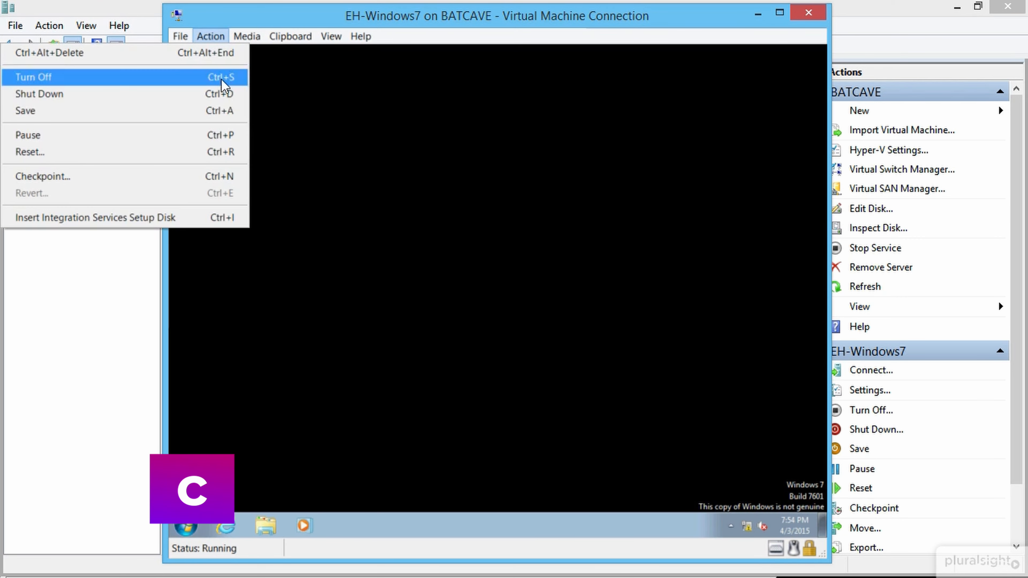
click(220, 53)
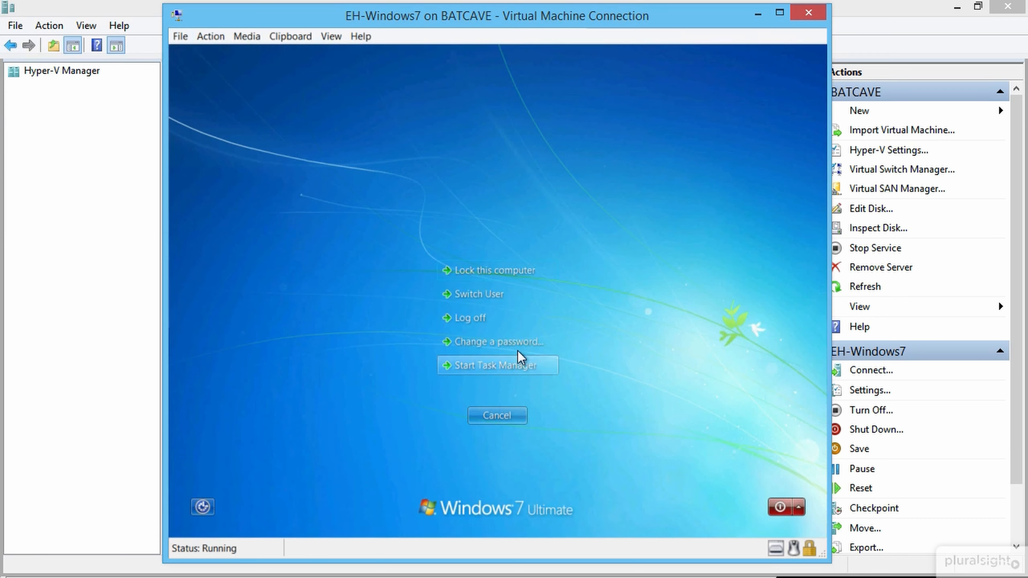
click(529, 342)
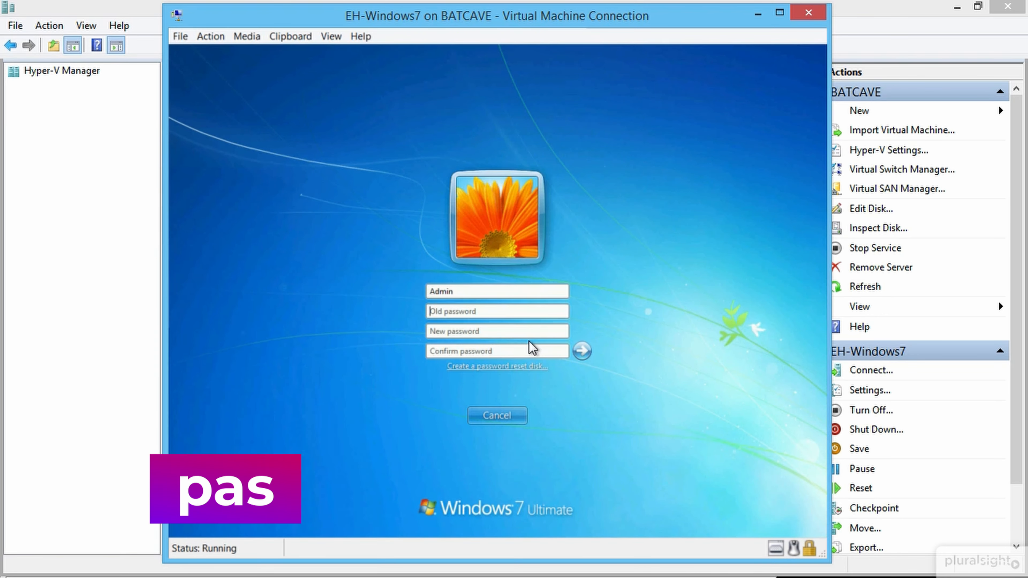
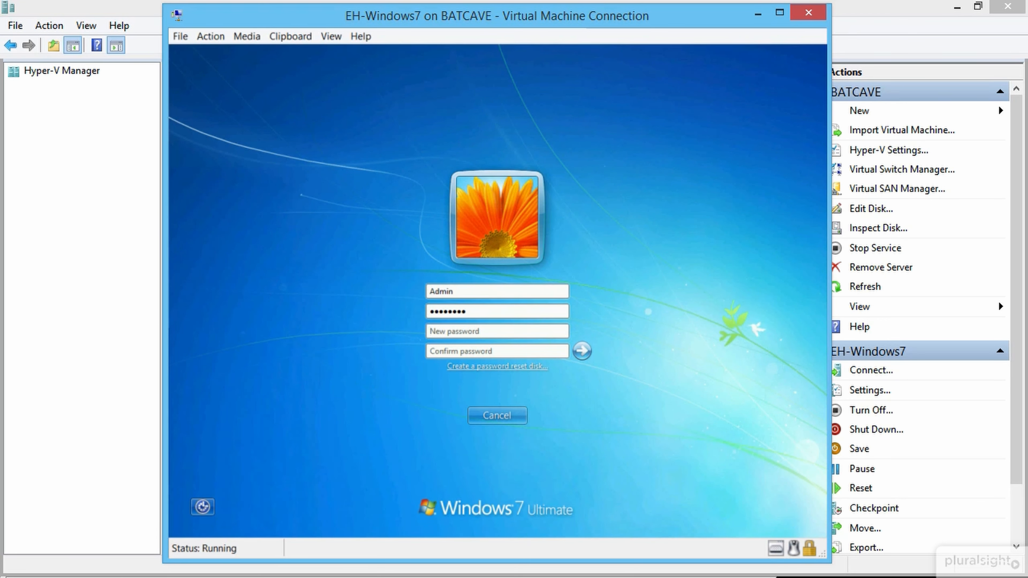
text(••••w0rd)
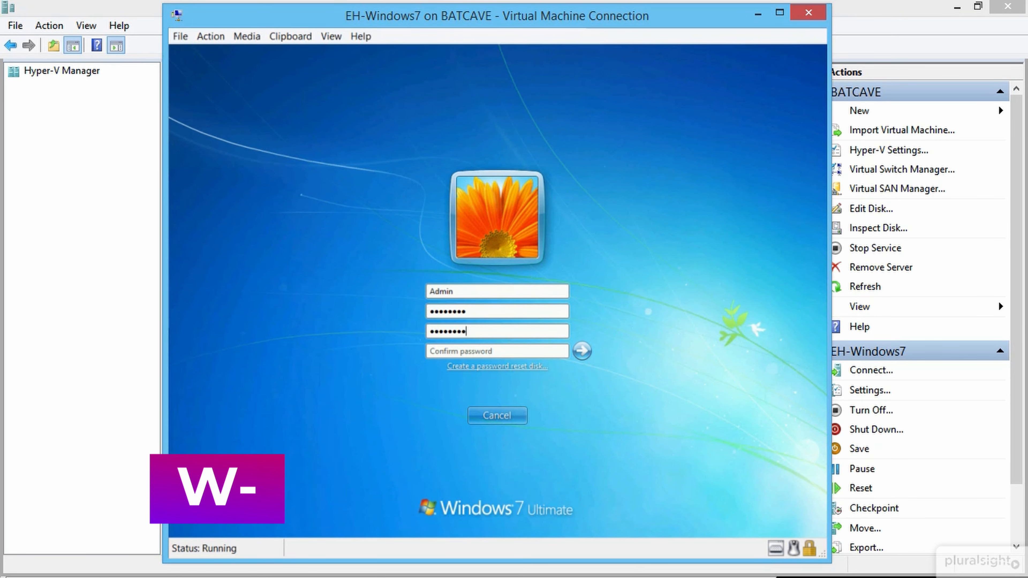
key(shift+Tab)
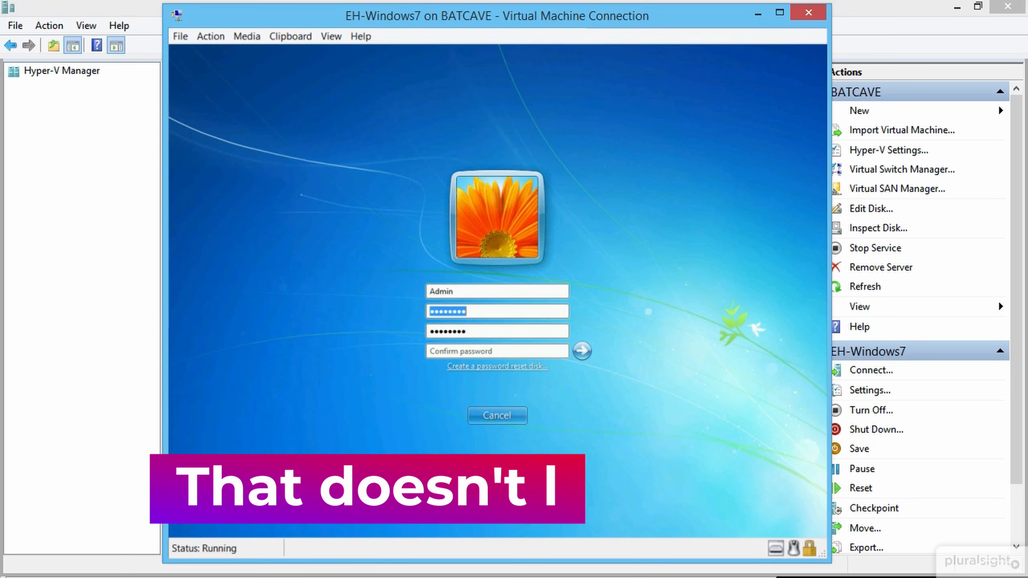
text(••••••)
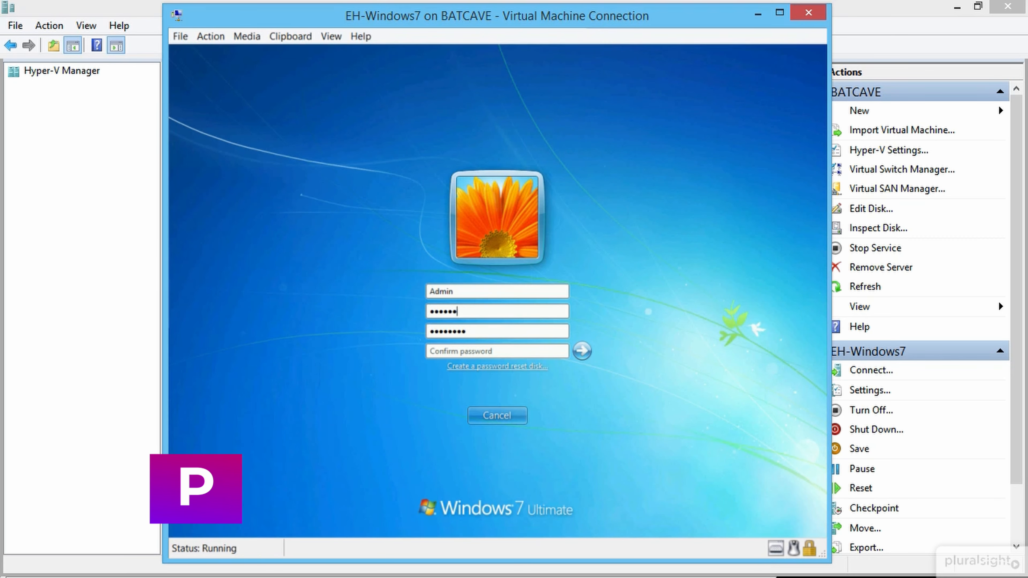
text(•)
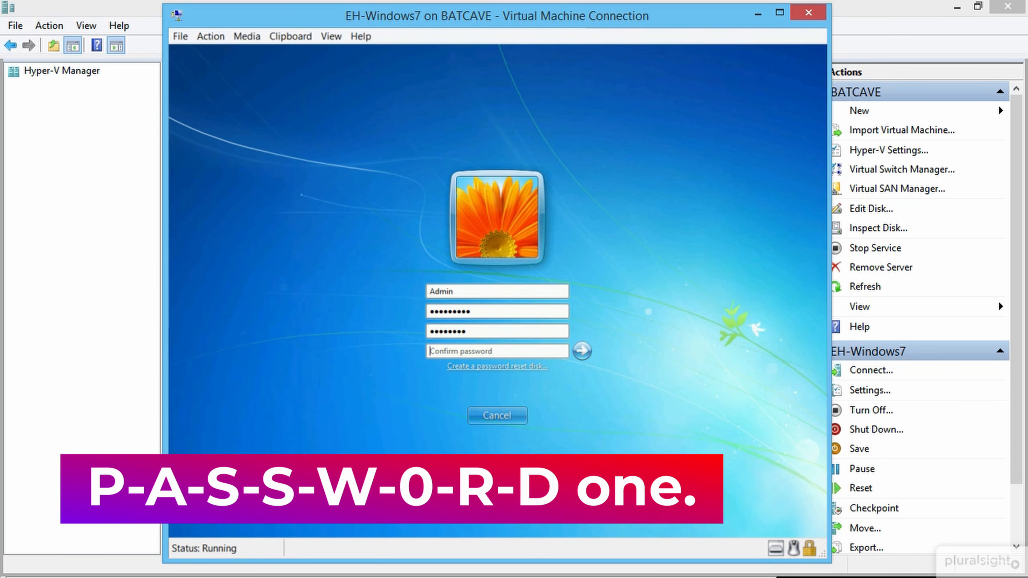
text(•••)
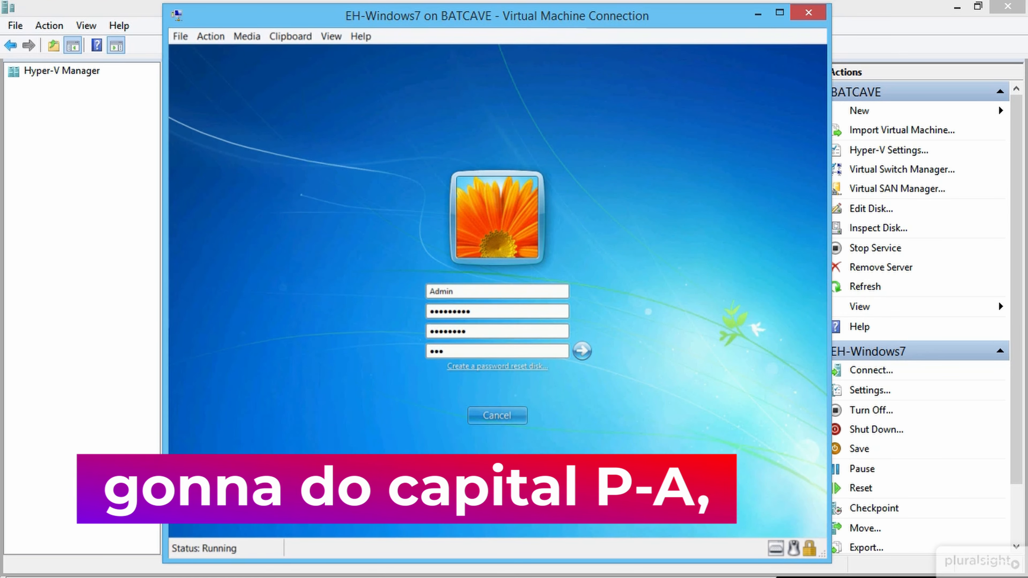
text(••••••)
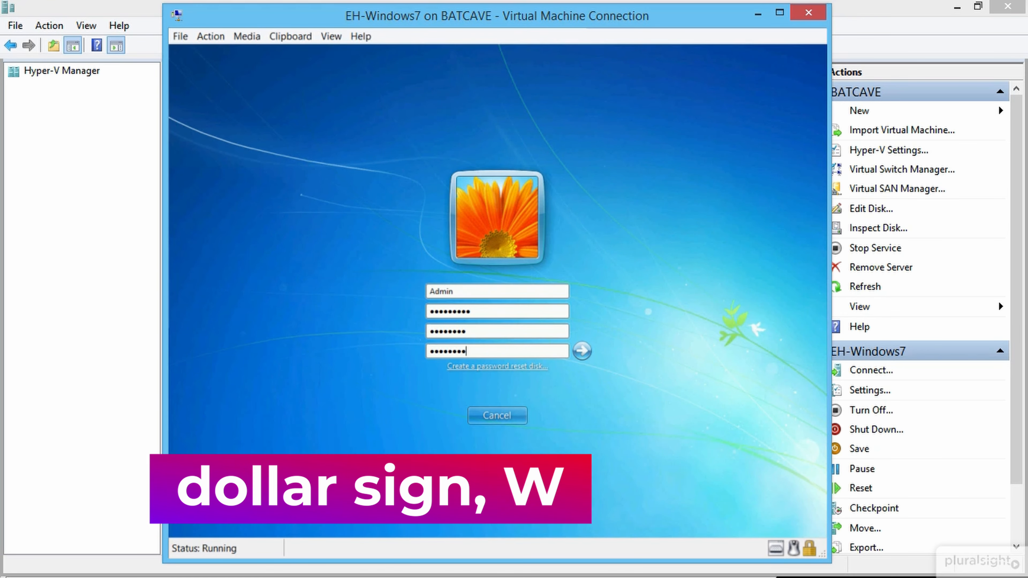
click(580, 356)
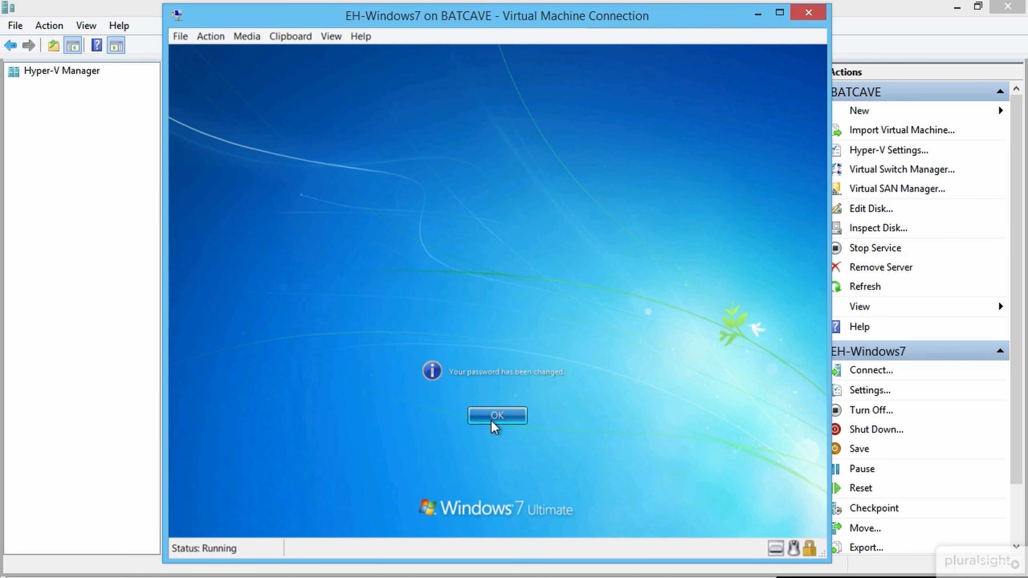
click(491, 422)
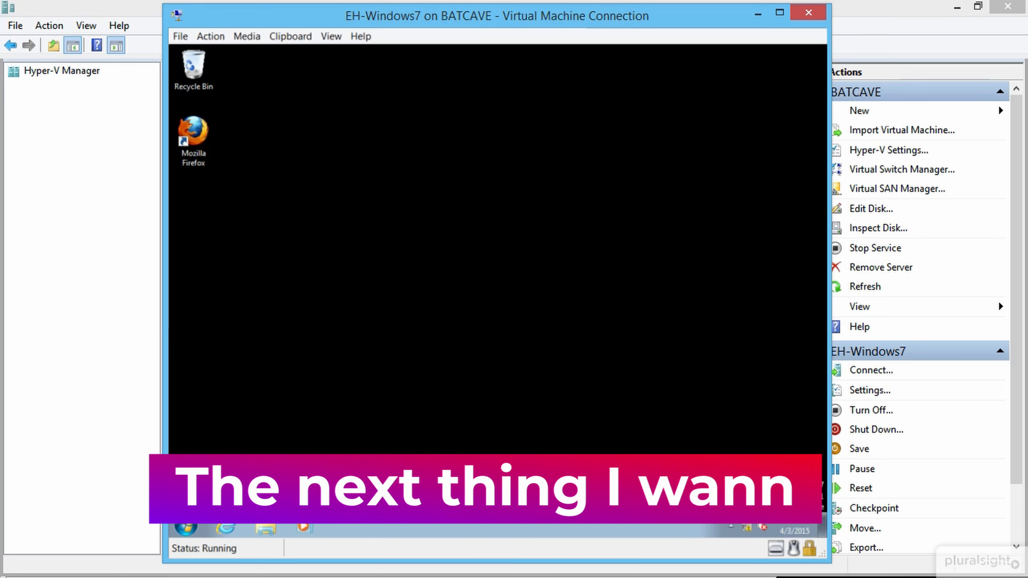
Step: Open Computer's system properties and start changing the computer name
right_click(189, 523)
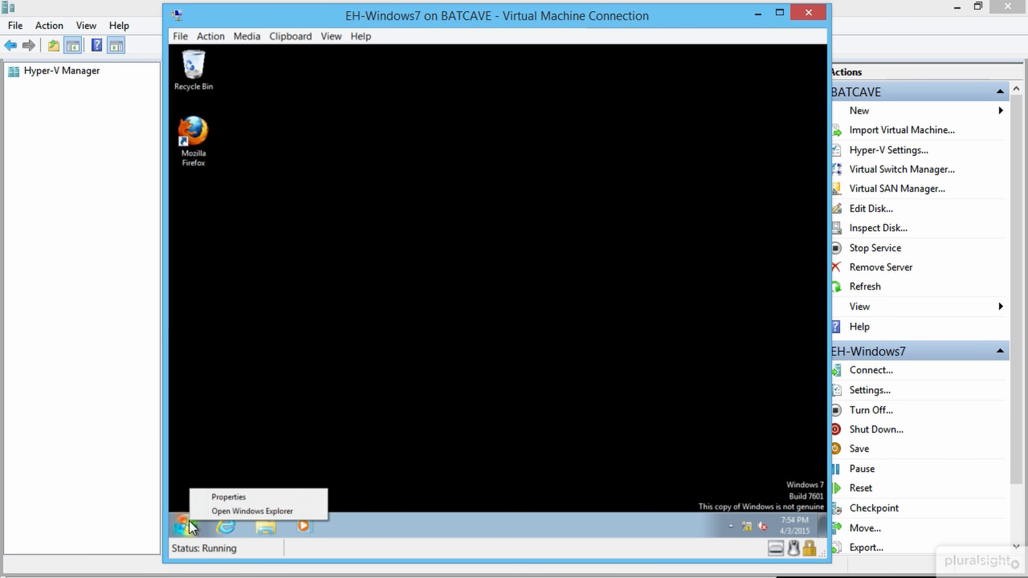
click(185, 526)
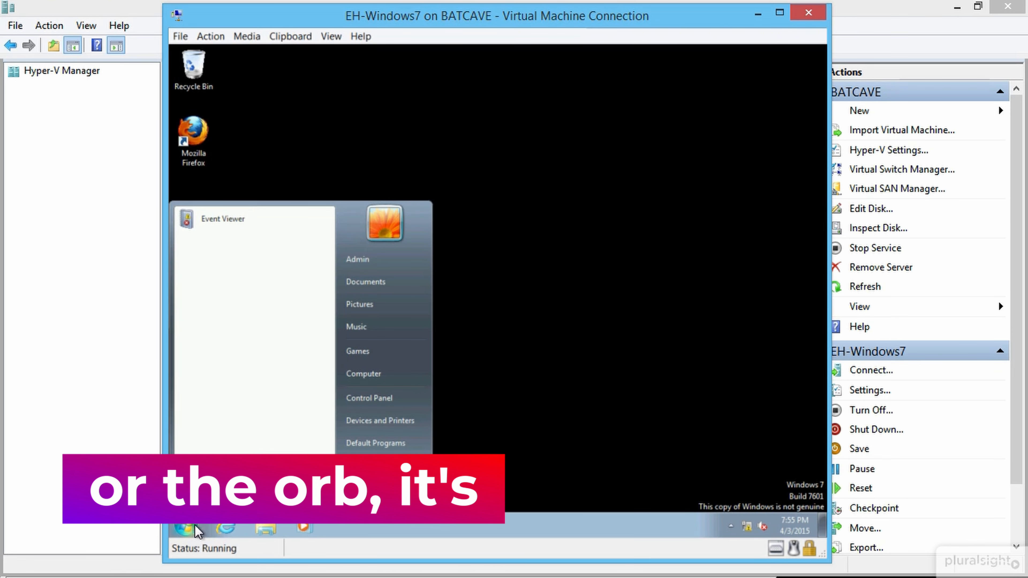
right_click(388, 374)
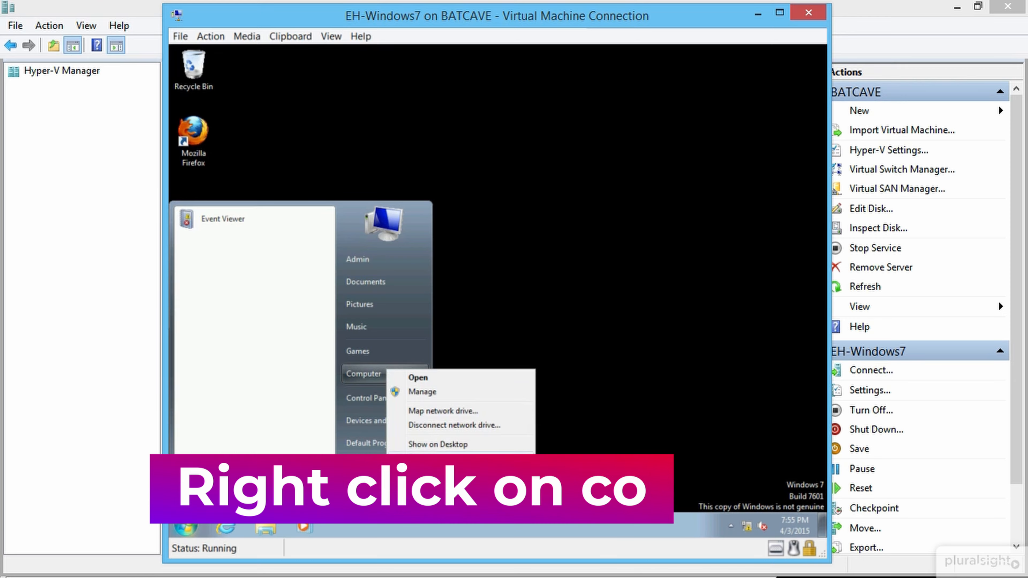
click(450, 472)
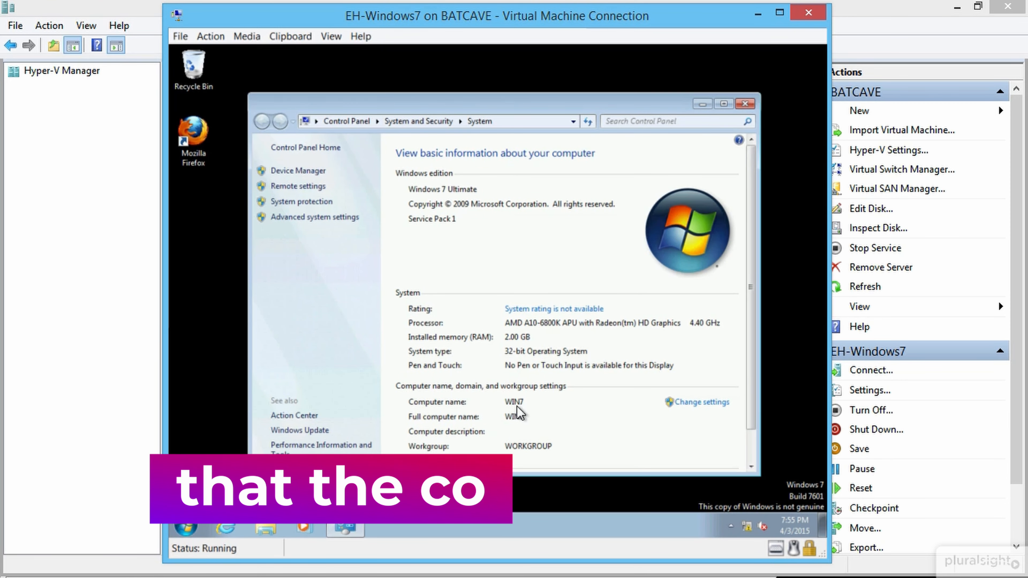
click(698, 403)
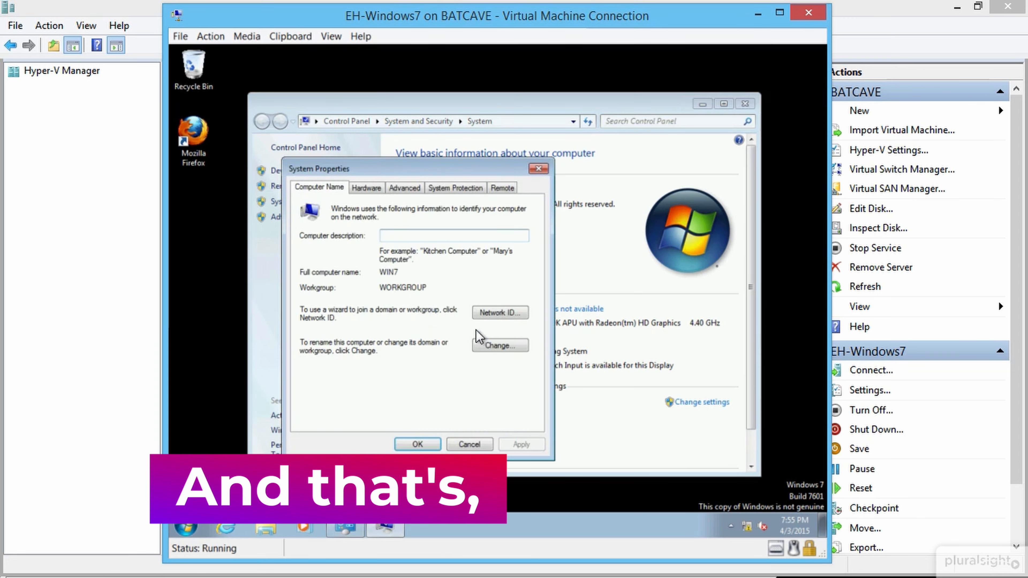
click(500, 345)
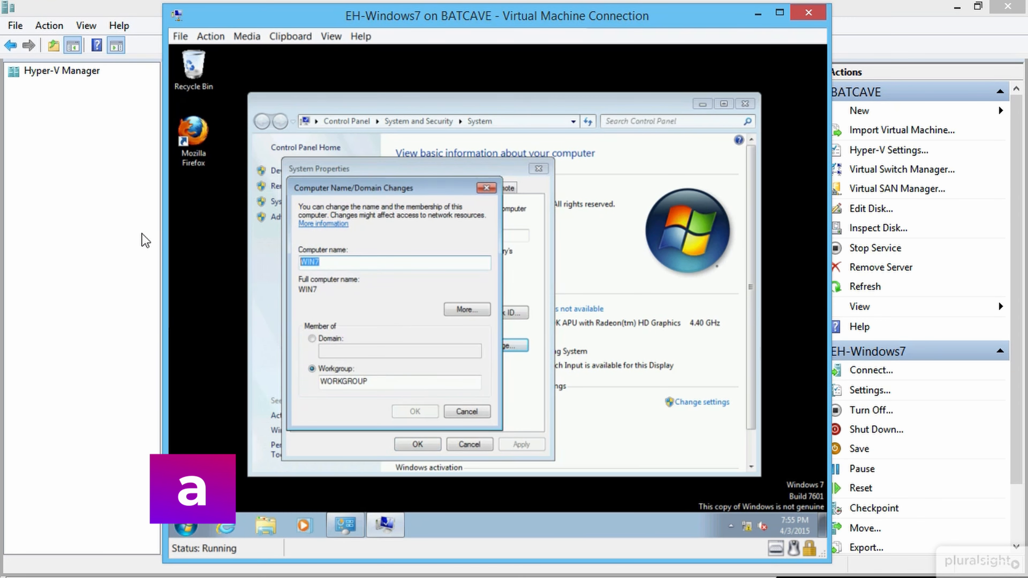
Step: Rename the computer from WIN7 to Windows7 and choose Restart Later
text(Woin)
key(BackSpace)
key(BackSpace)
key(BackSpace)
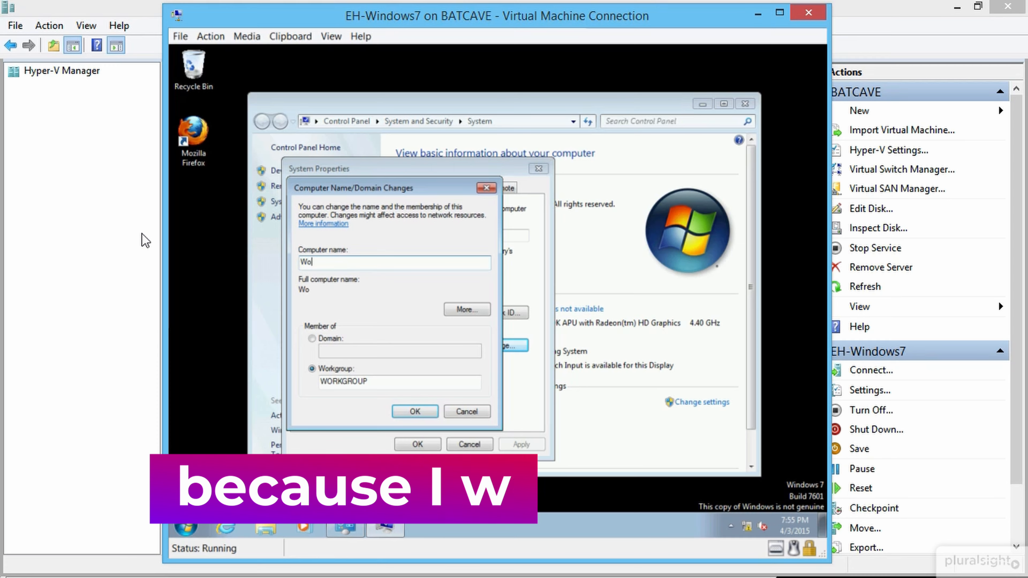
text(indows7)
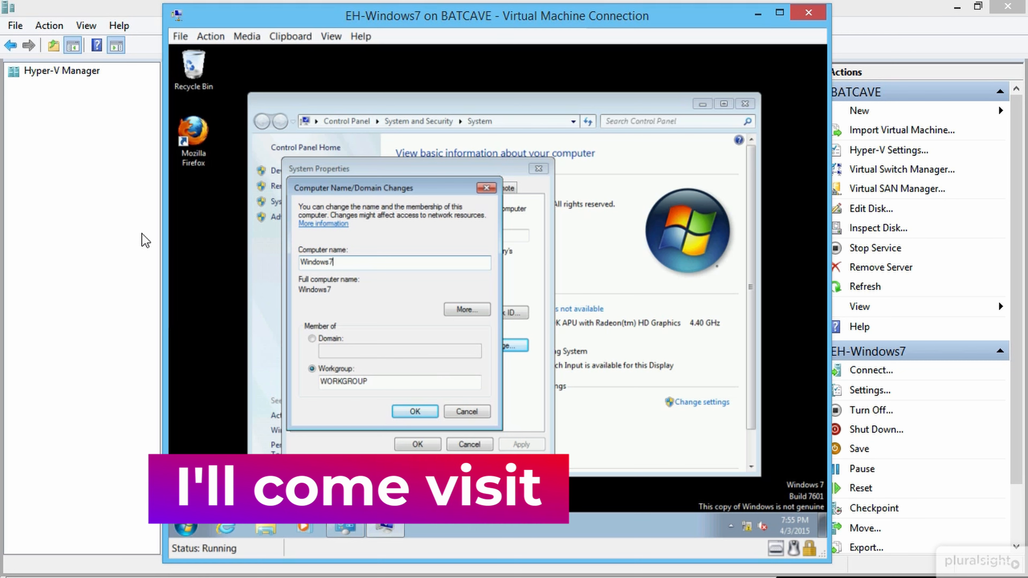
click(411, 415)
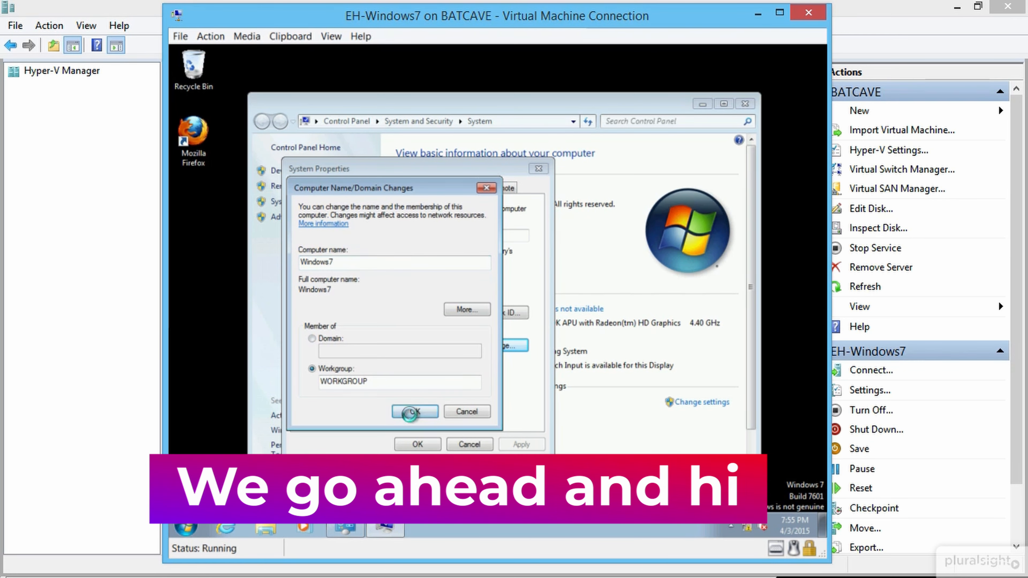
click(577, 301)
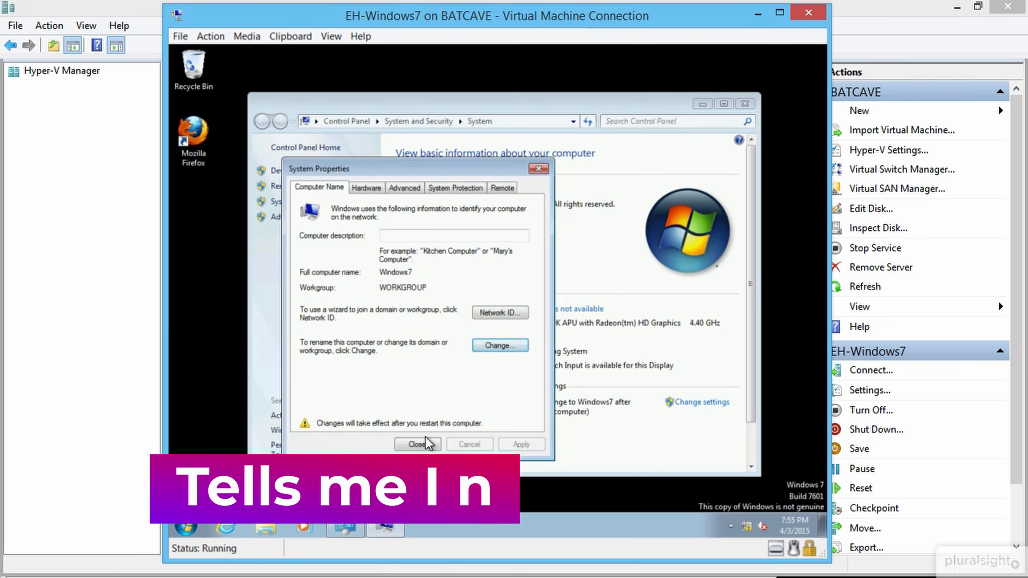
click(420, 444)
click(566, 298)
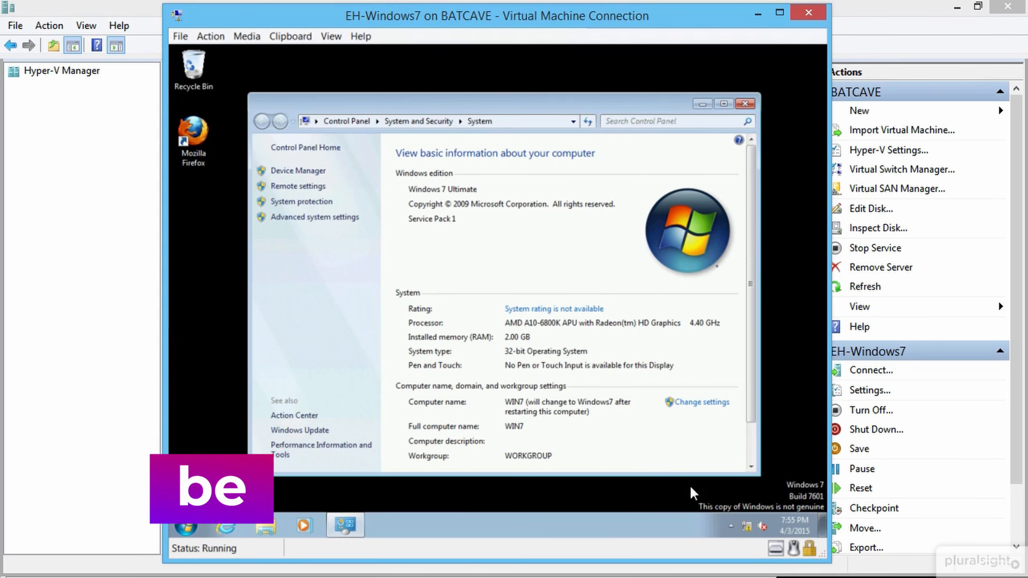
Step: Open the IPv4 properties of Local Area Connection 2 from the Network and Sharing Center
click(747, 524)
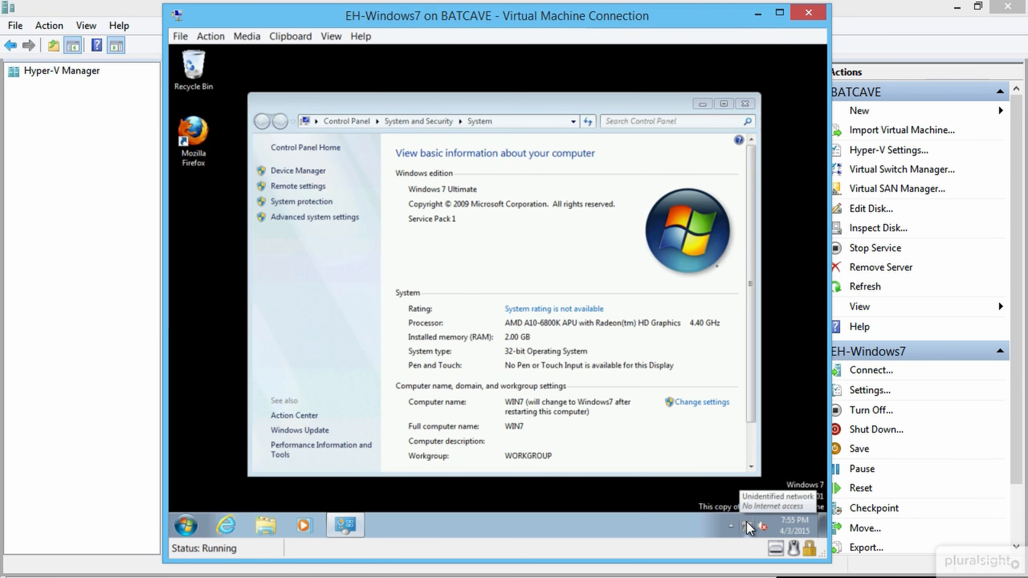
right_click(747, 526)
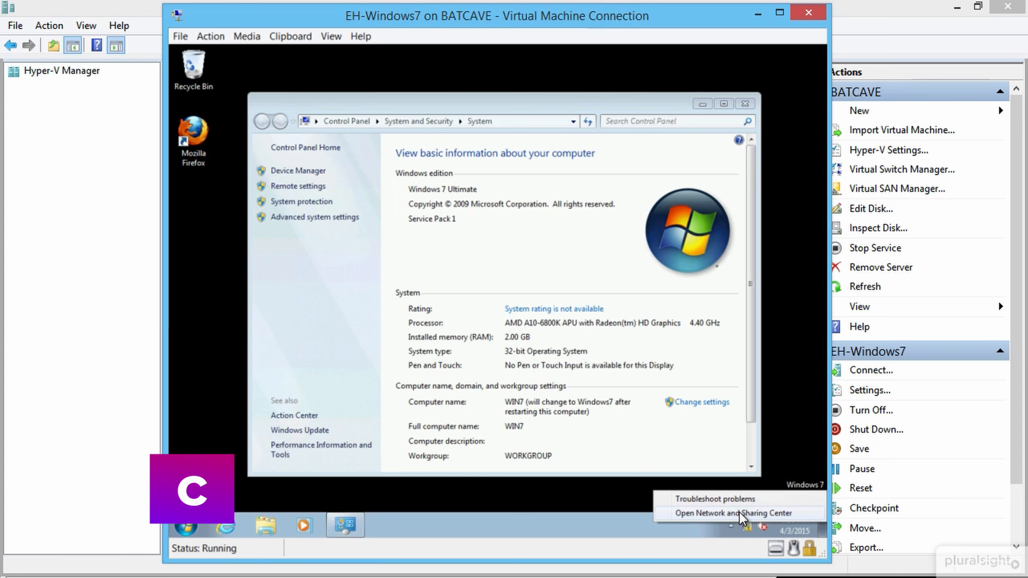
click(740, 512)
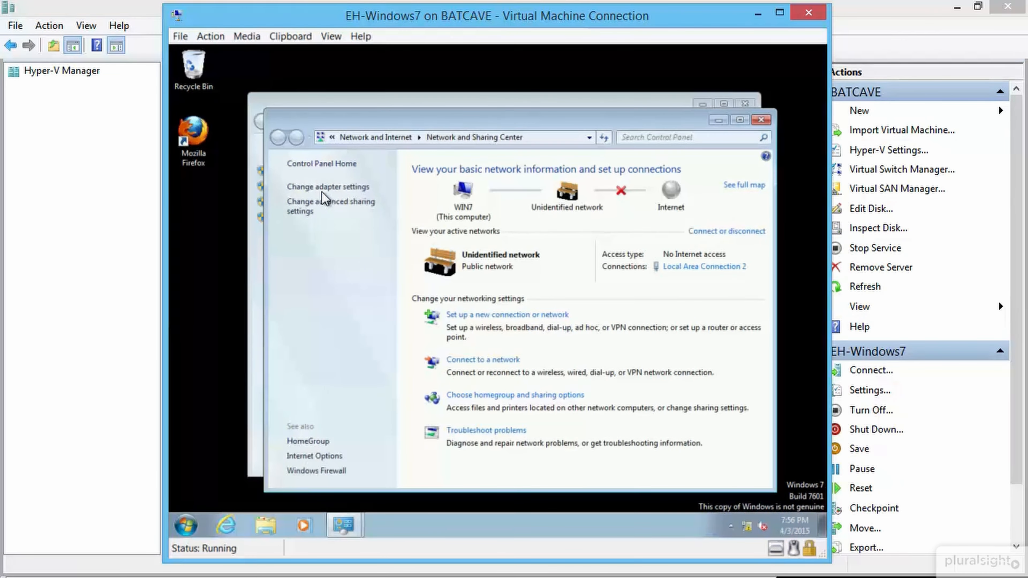
click(323, 188)
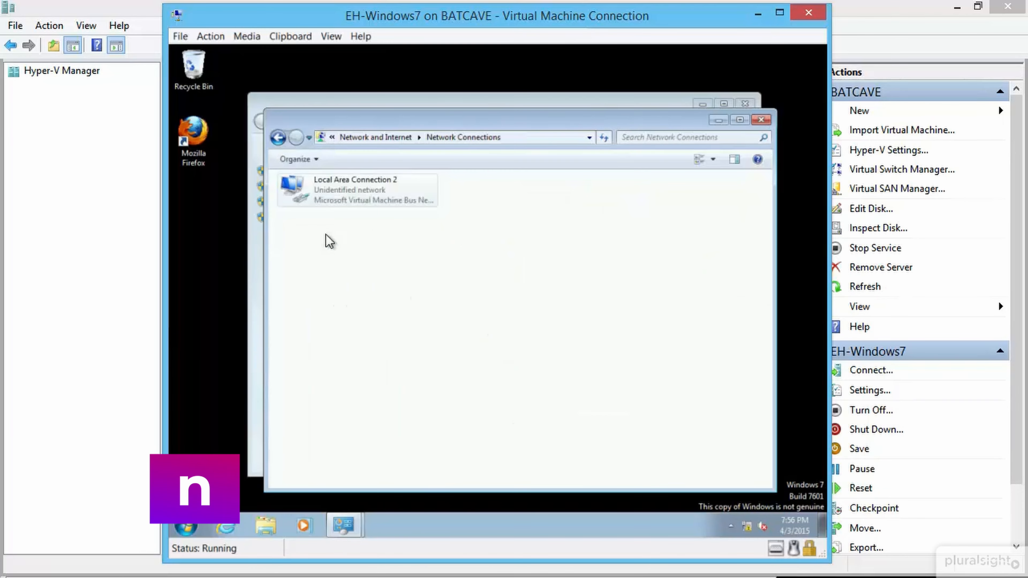
right_click(359, 191)
click(389, 315)
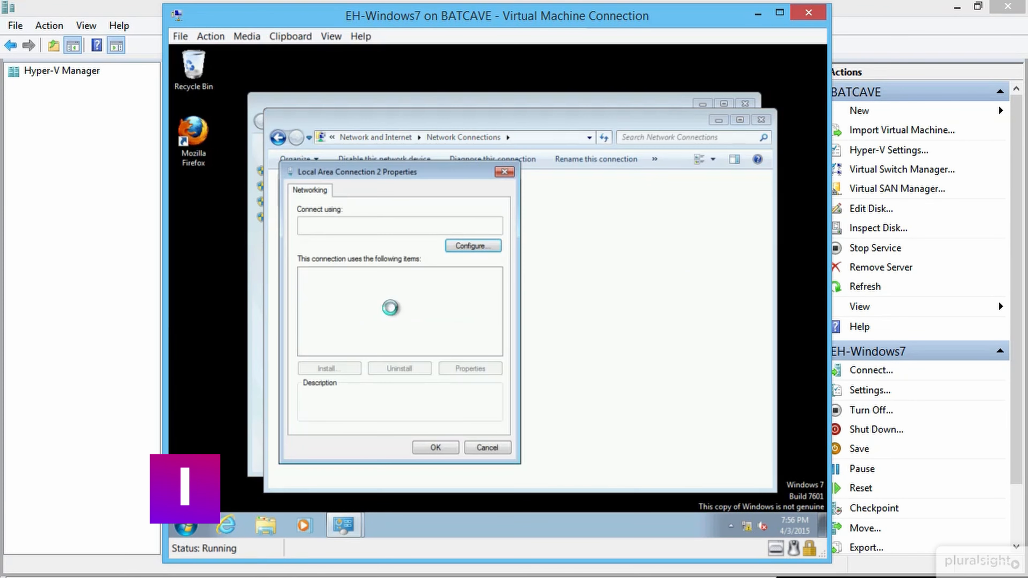
double_click(404, 321)
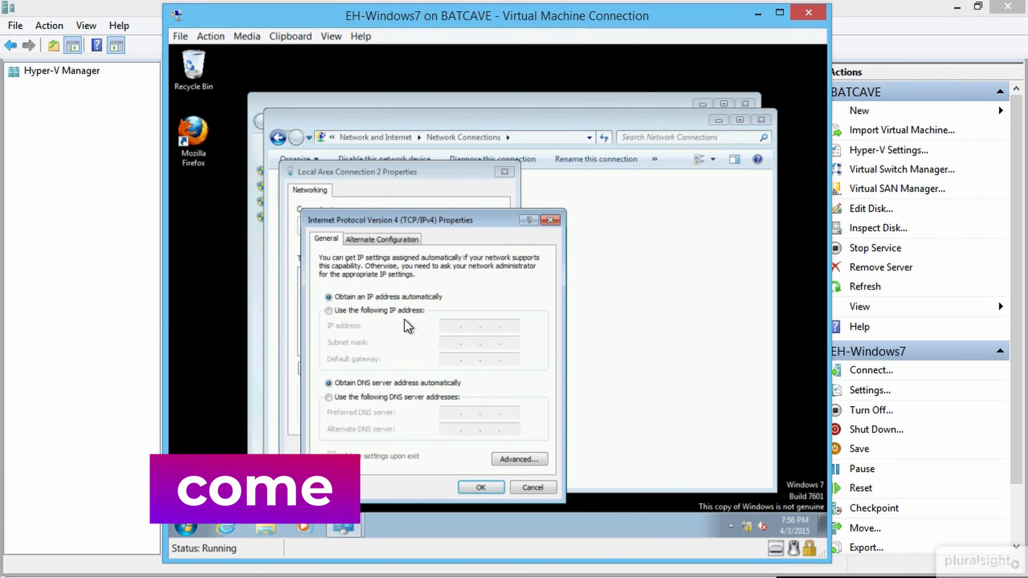
Step: Assign static IP 192.168.0.25, mask 255.255.255.0 and preferred DNS 192.168.0.10
click(384, 311)
click(453, 325)
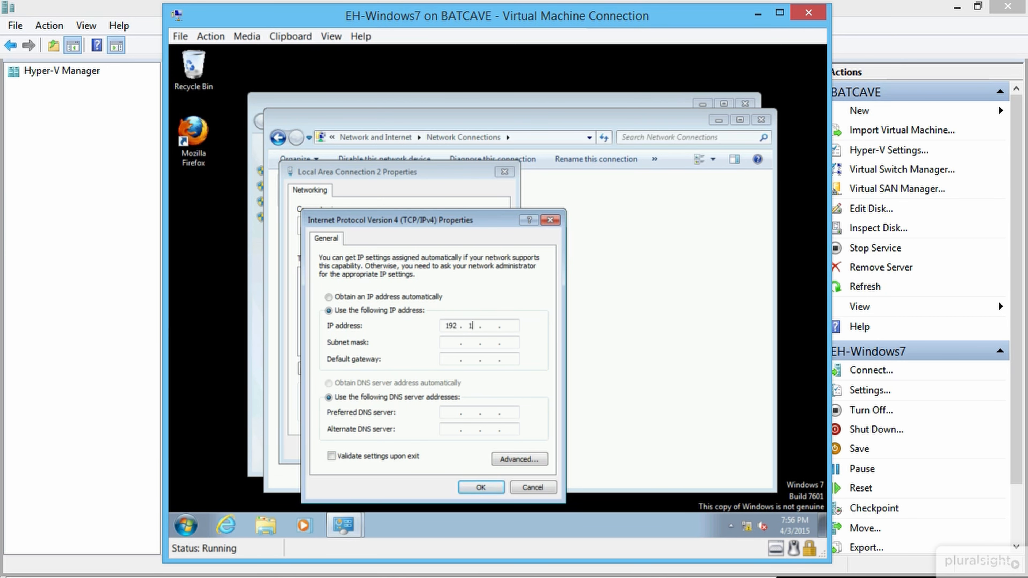
text(.25)
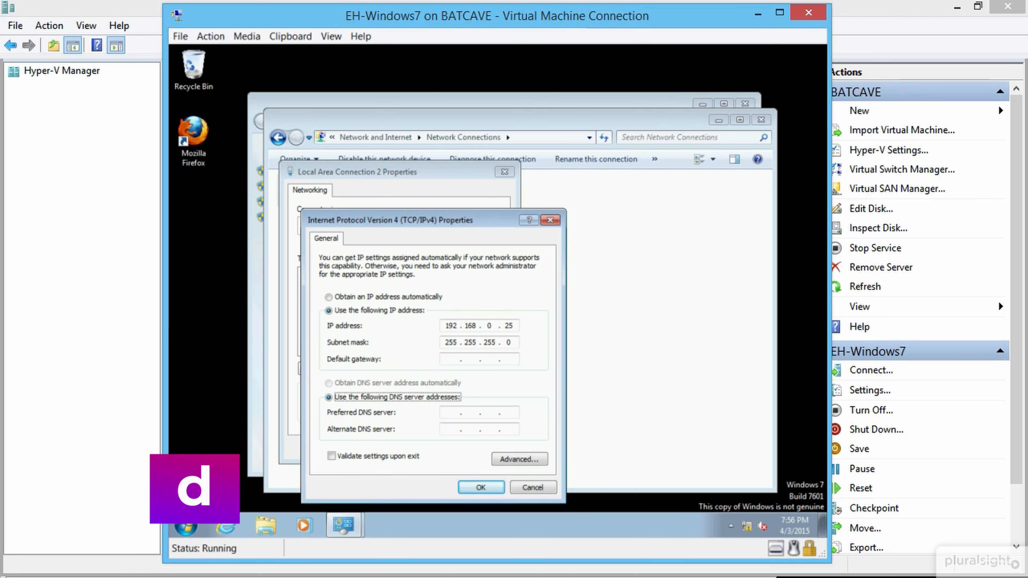
key(Tab)
text(192 . 16)
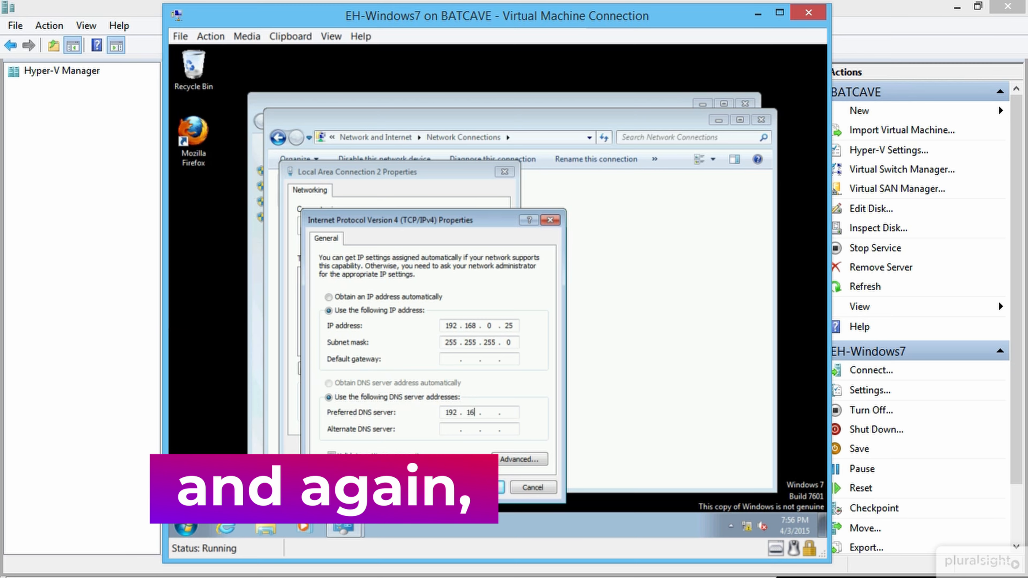
text(8 . 0 )
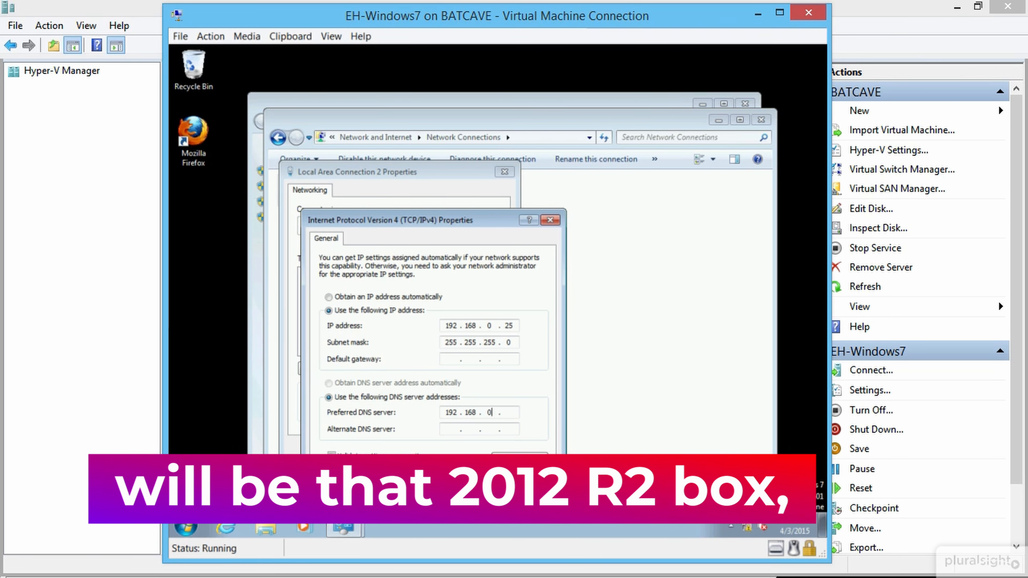
text(. 10)
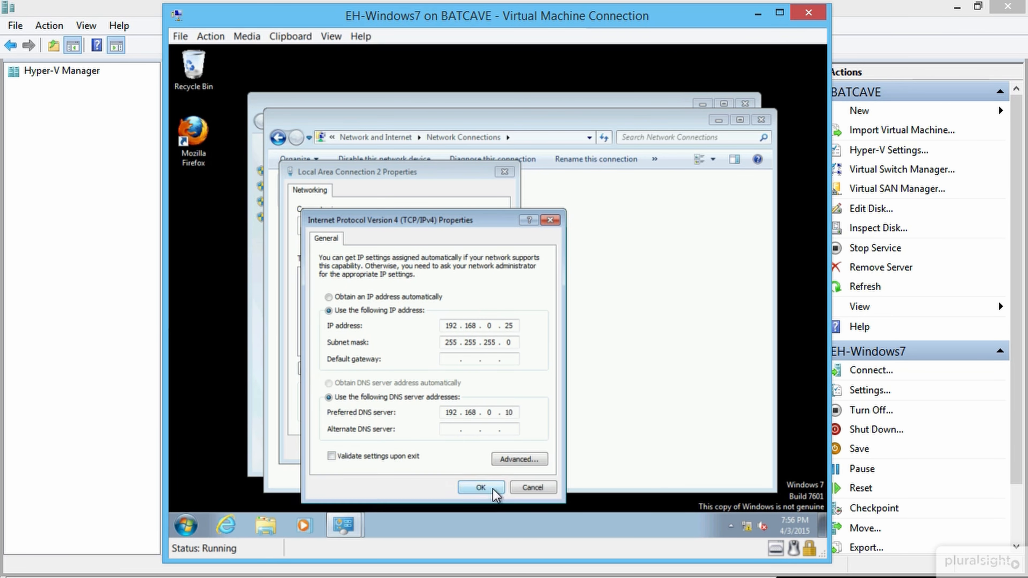
click(481, 487)
click(444, 450)
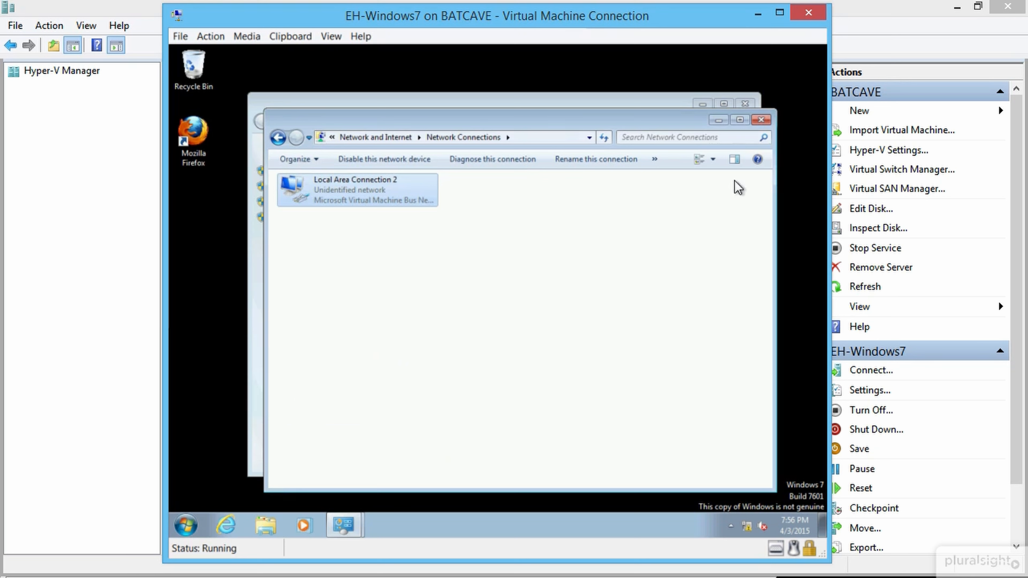
Step: Turn off Windows Firewall for both home/work and public networks, found via Start search 'fire'
click(761, 121)
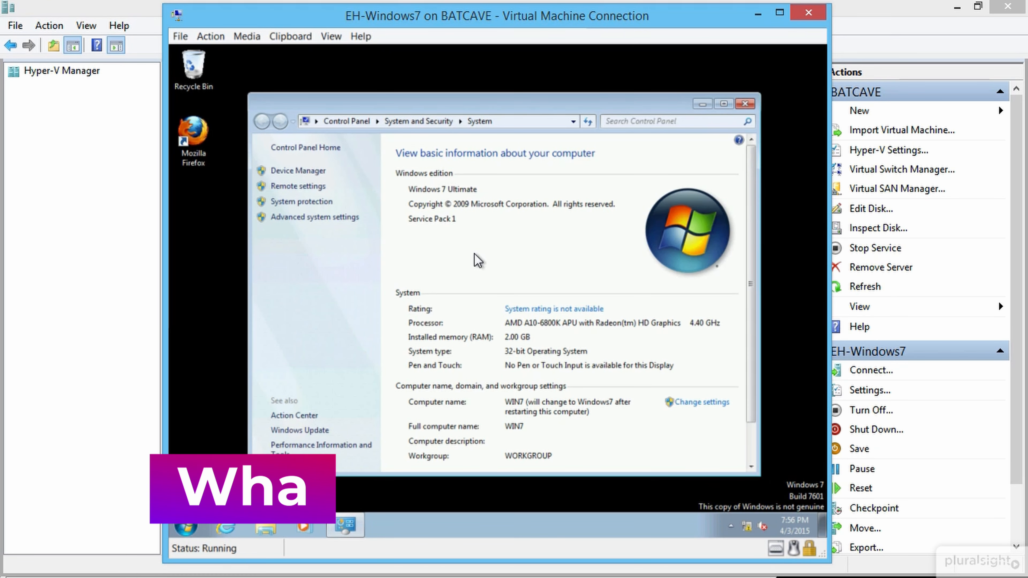
click(187, 525)
text(fire)
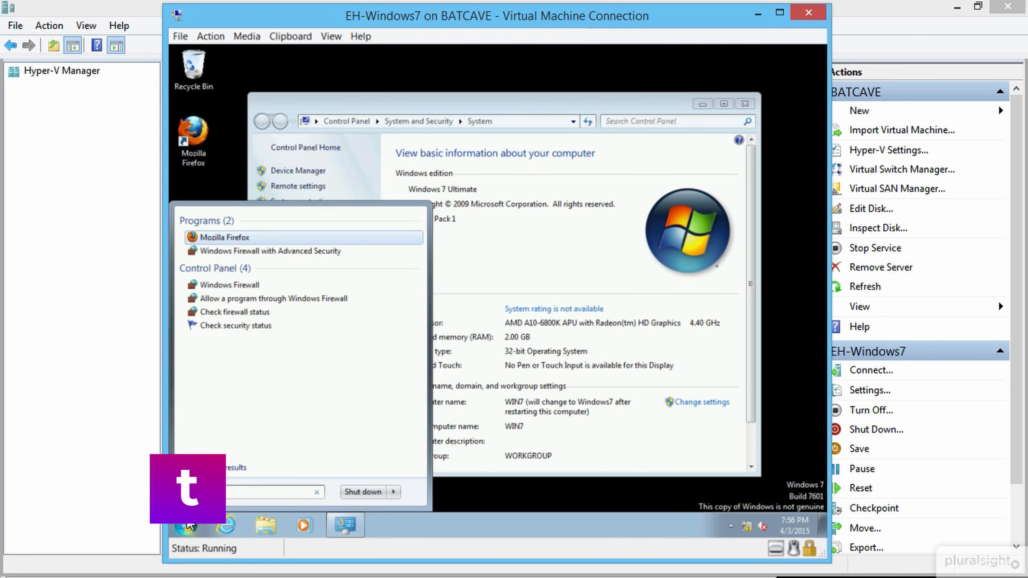
click(242, 286)
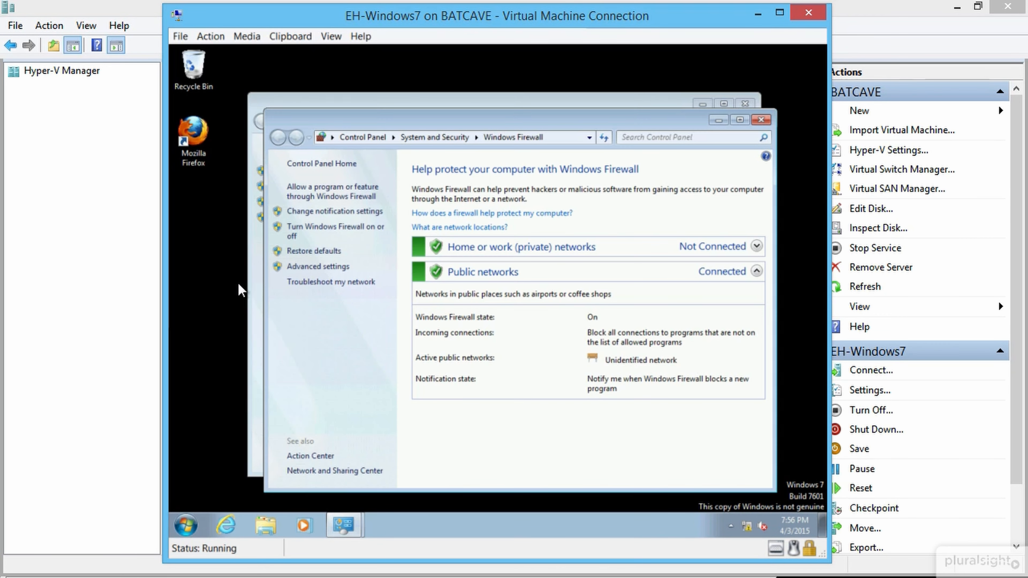
click(338, 227)
click(404, 272)
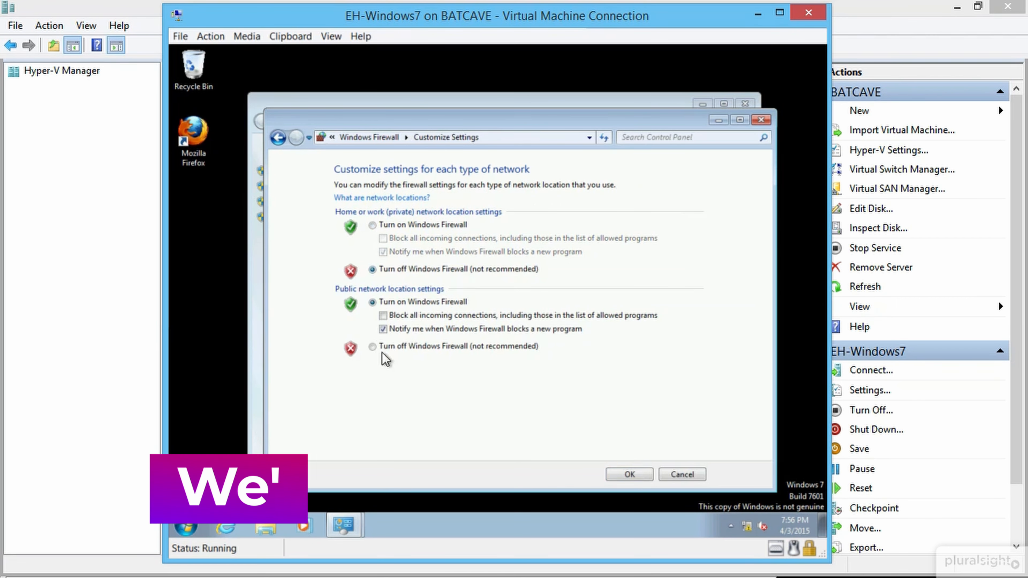
click(381, 349)
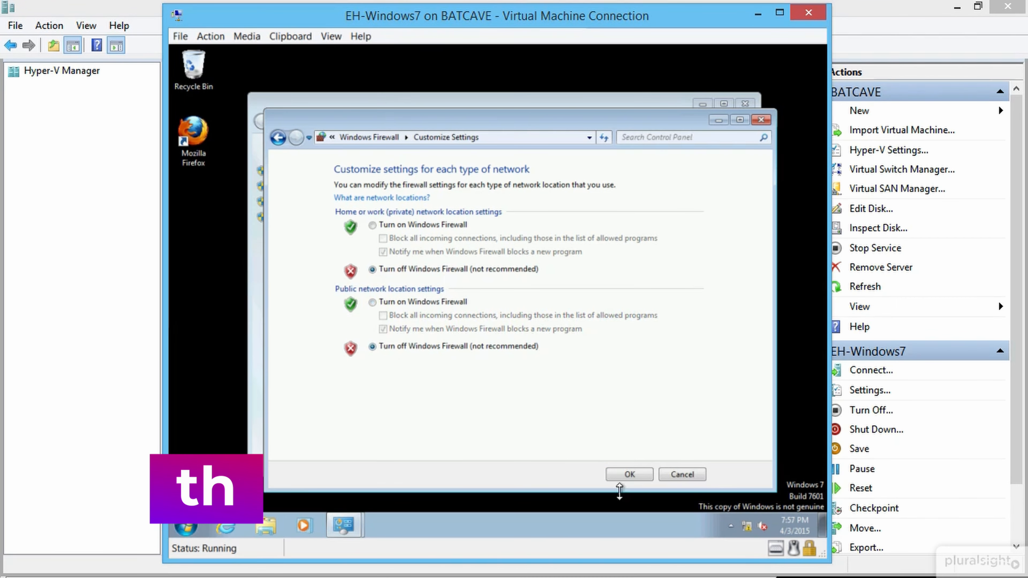
click(630, 473)
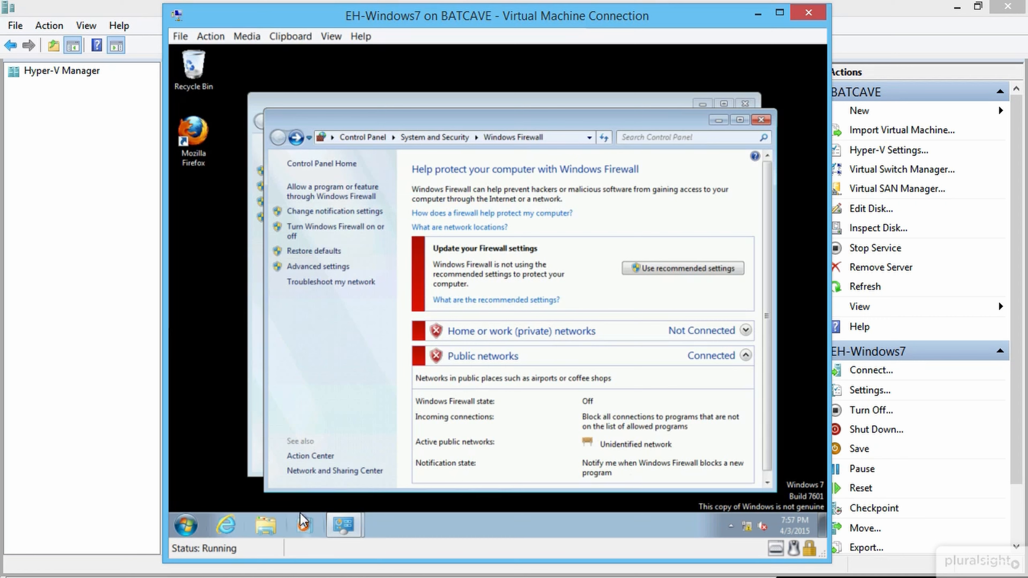
click(186, 526)
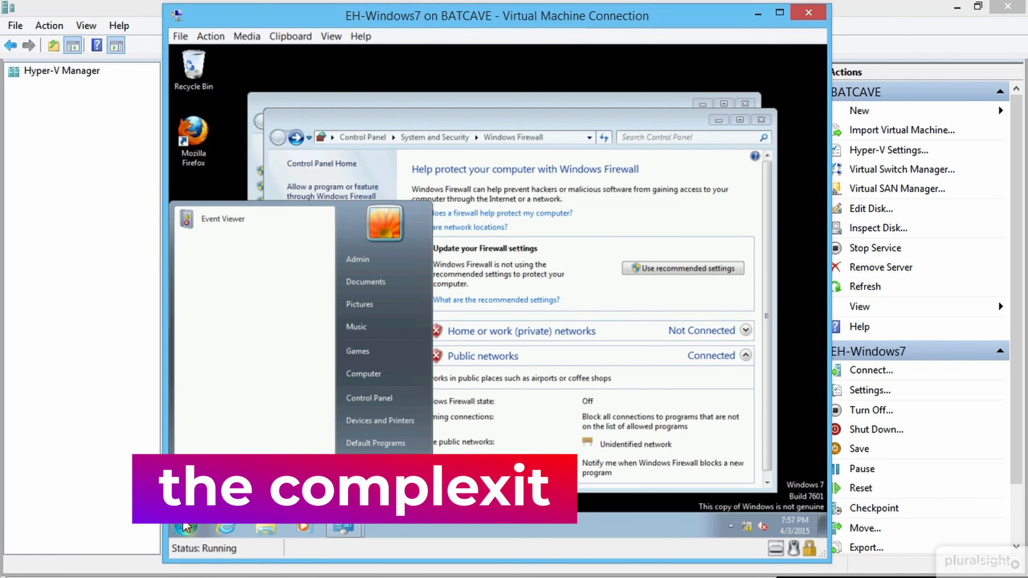
Step: In Local Security Policy, check that password complexity under Password Policy is Disabled, then close it
text(admin)
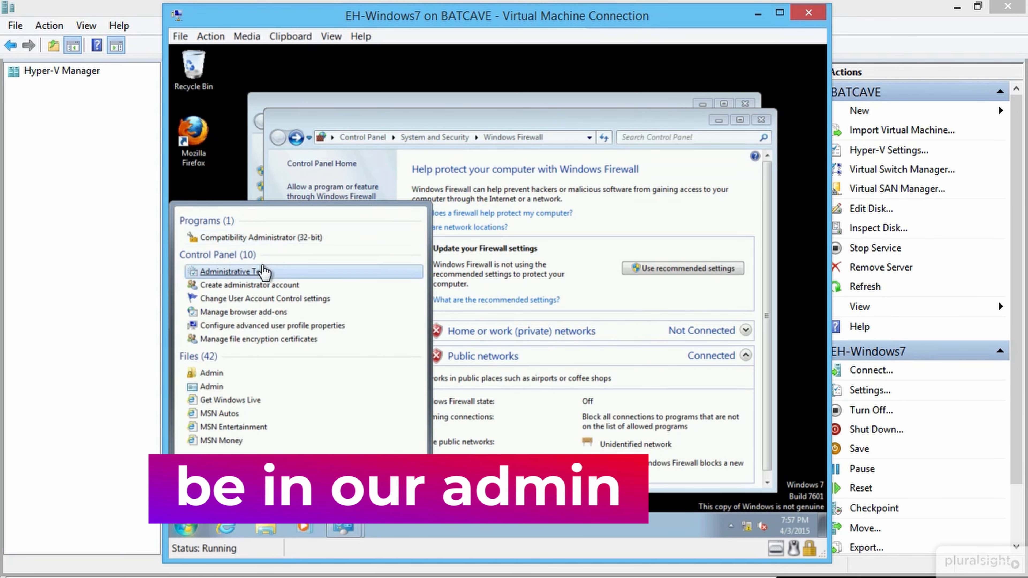
click(262, 269)
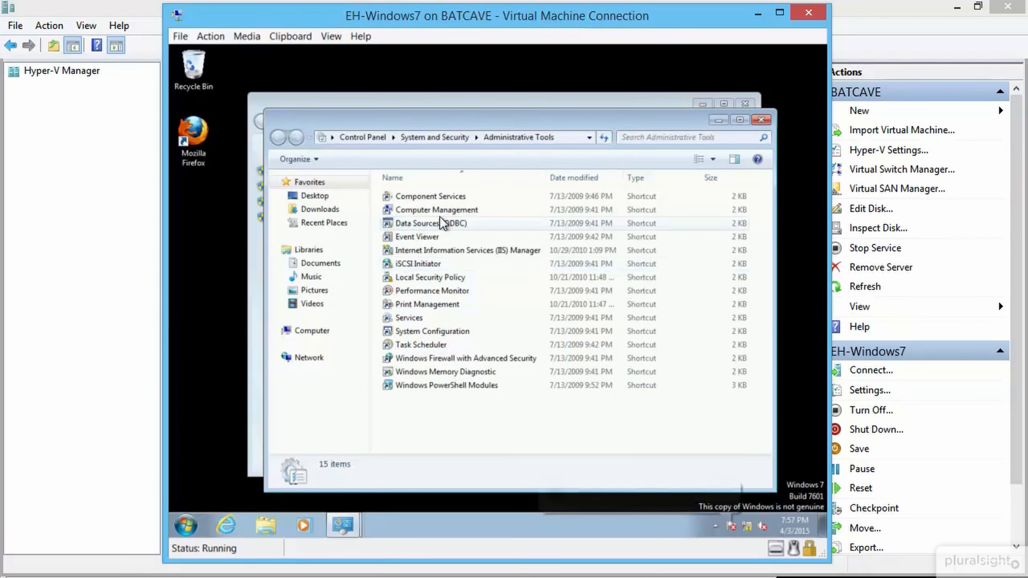
double_click(429, 279)
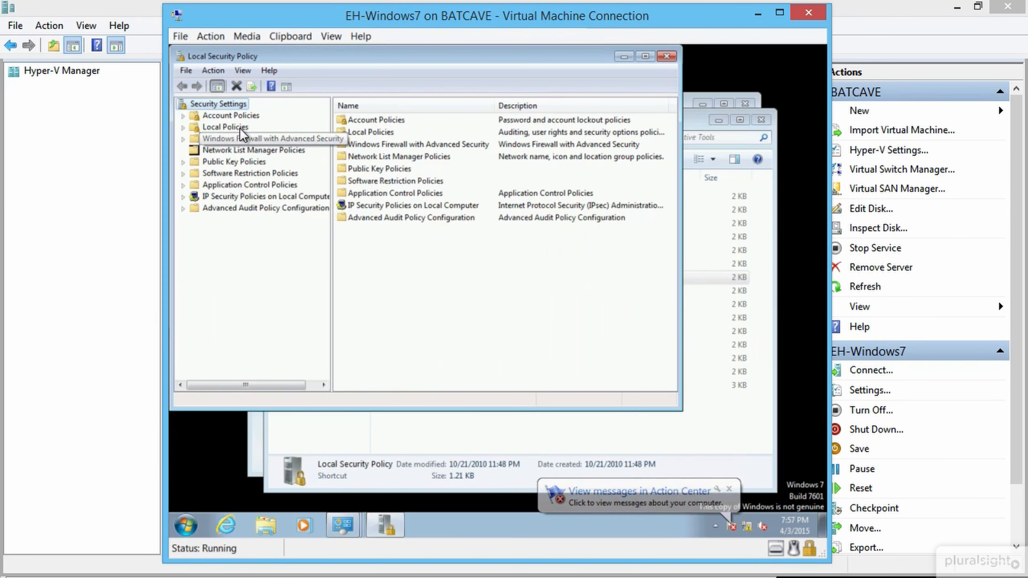
double_click(221, 116)
click(239, 127)
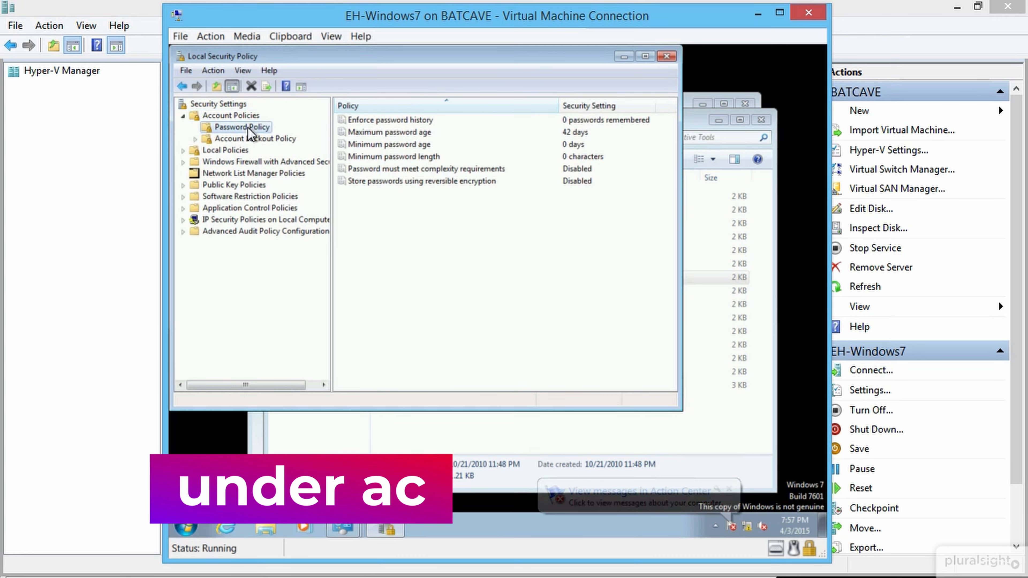
click(577, 173)
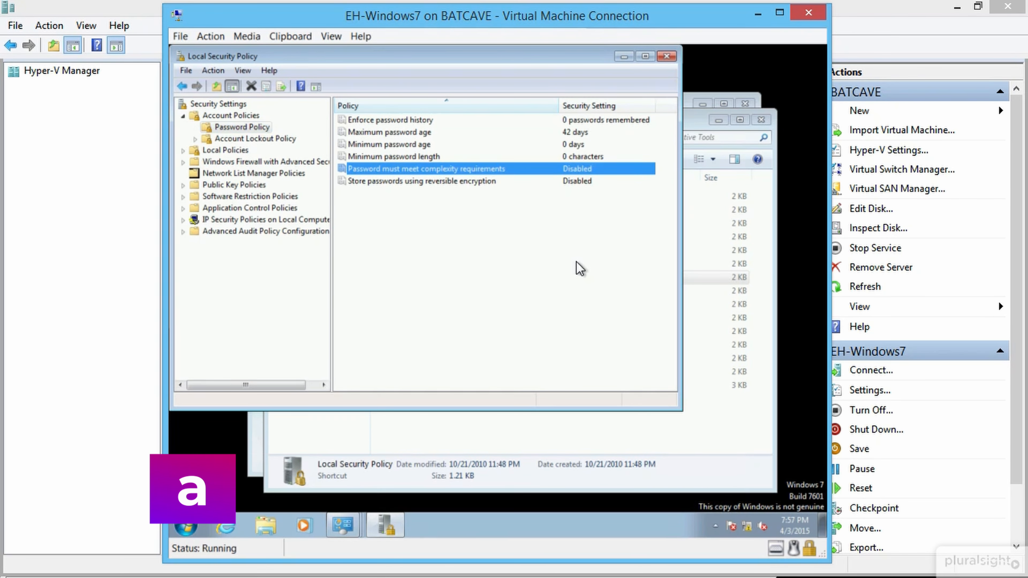
click(667, 57)
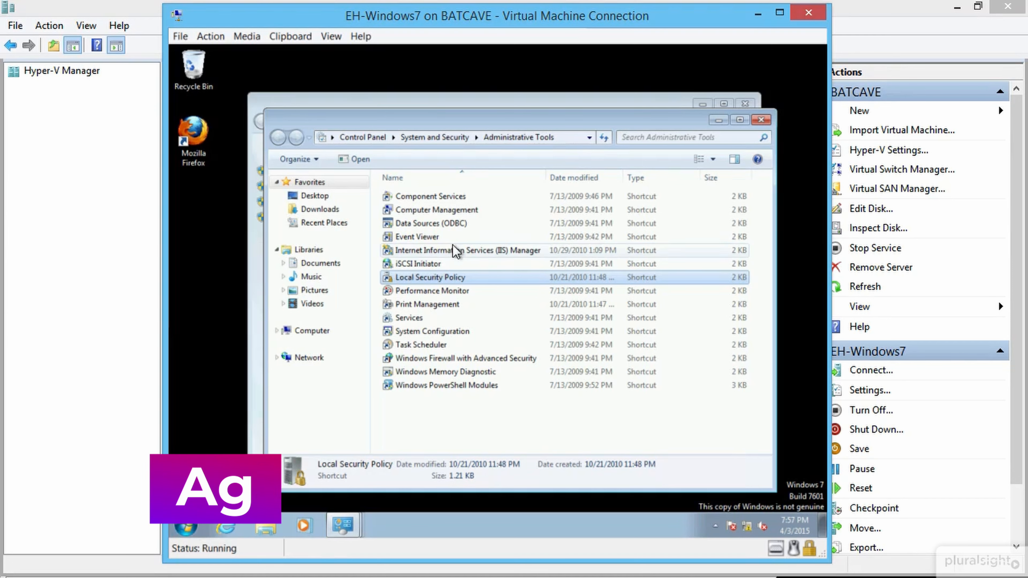
Step: Open Computer Management's Local Users and Groups > Users list and start a new user
double_click(461, 209)
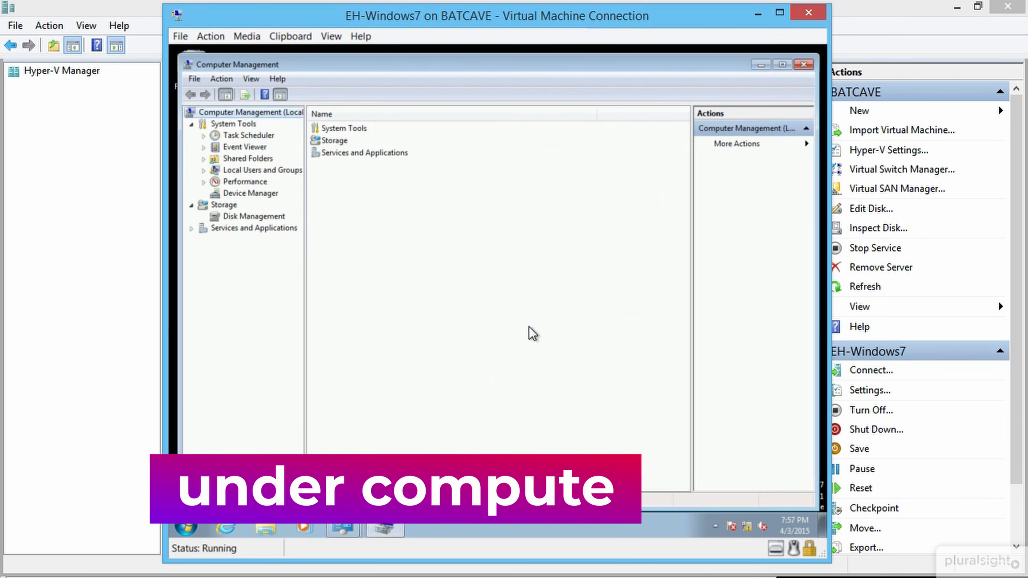
click(204, 171)
click(244, 183)
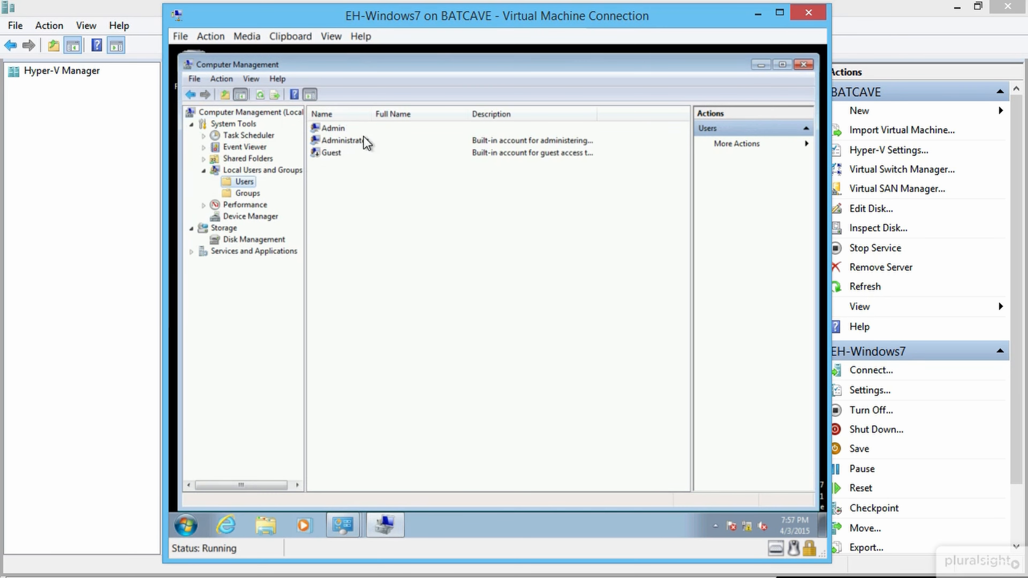
right_click(360, 212)
click(417, 216)
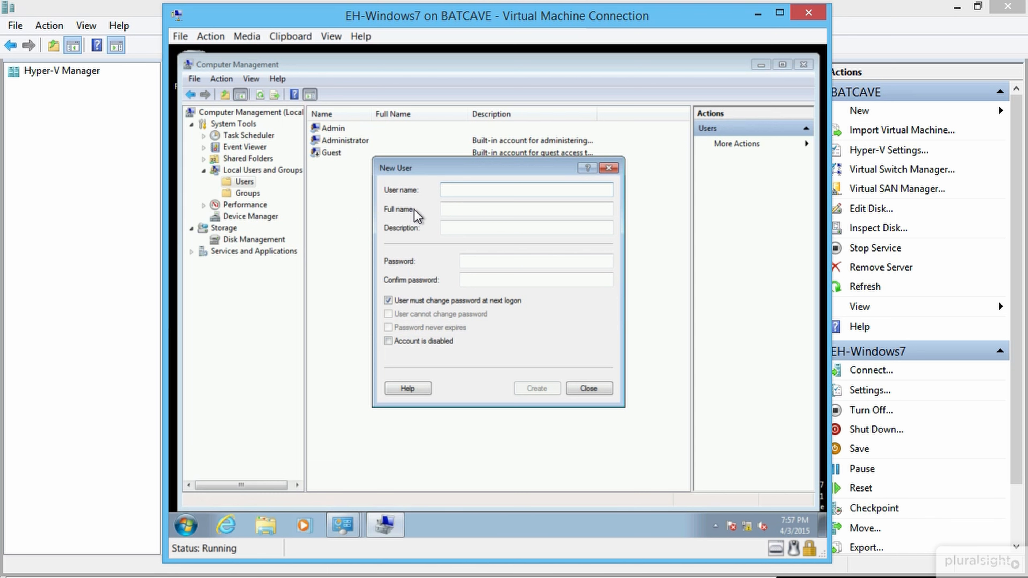
Step: Create the bwayne/dgrayson user with a password and no forced password change at next logon
text(bwayne)
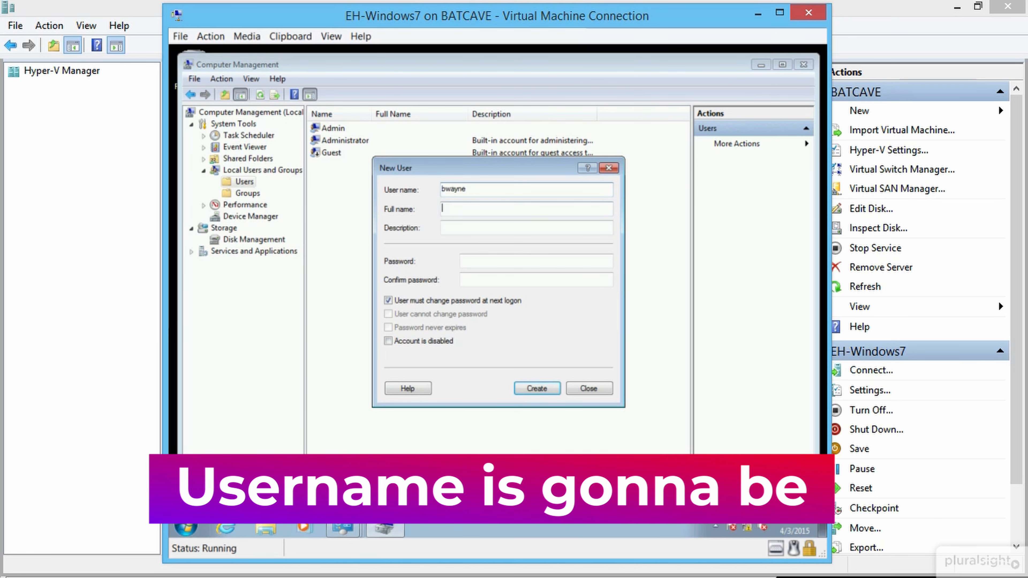
key(Tab)
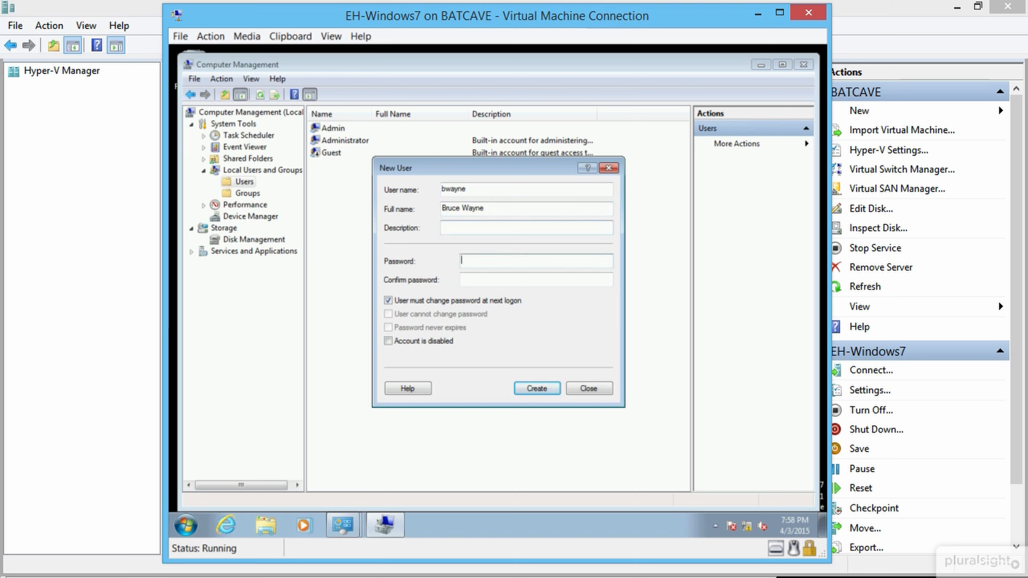
text(••••••)
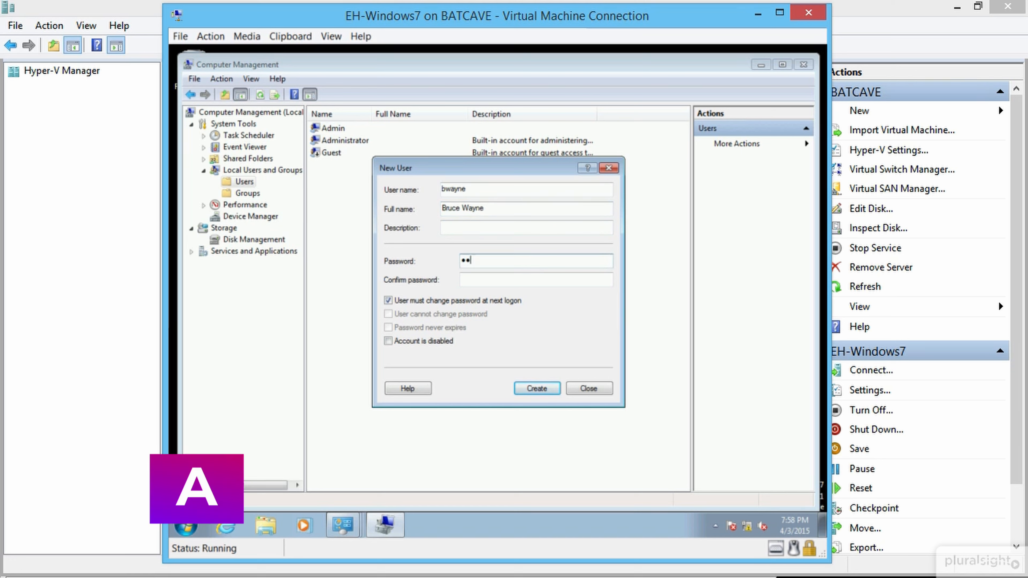
key(Tab)
text(••••••)
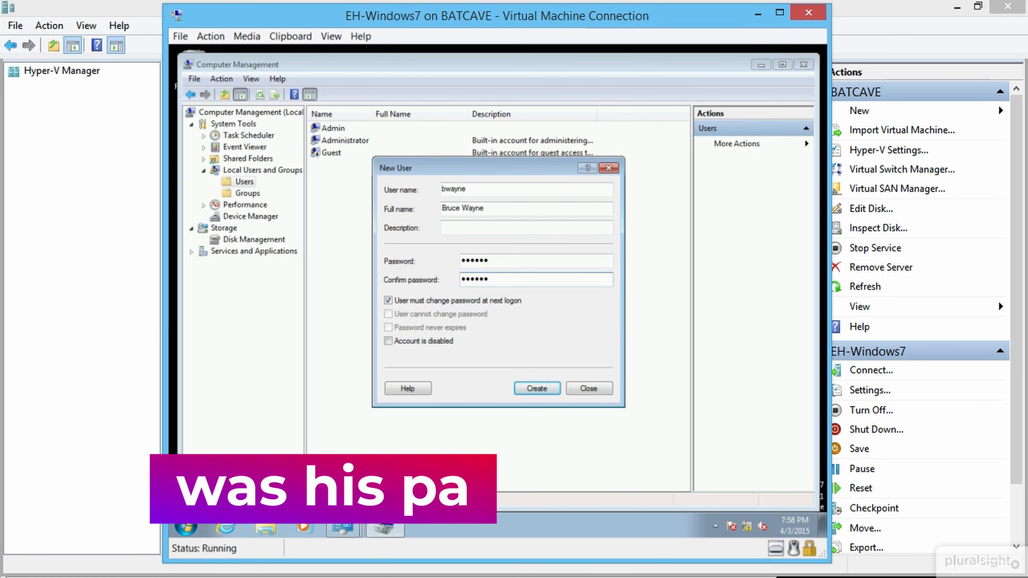
key(Tab)
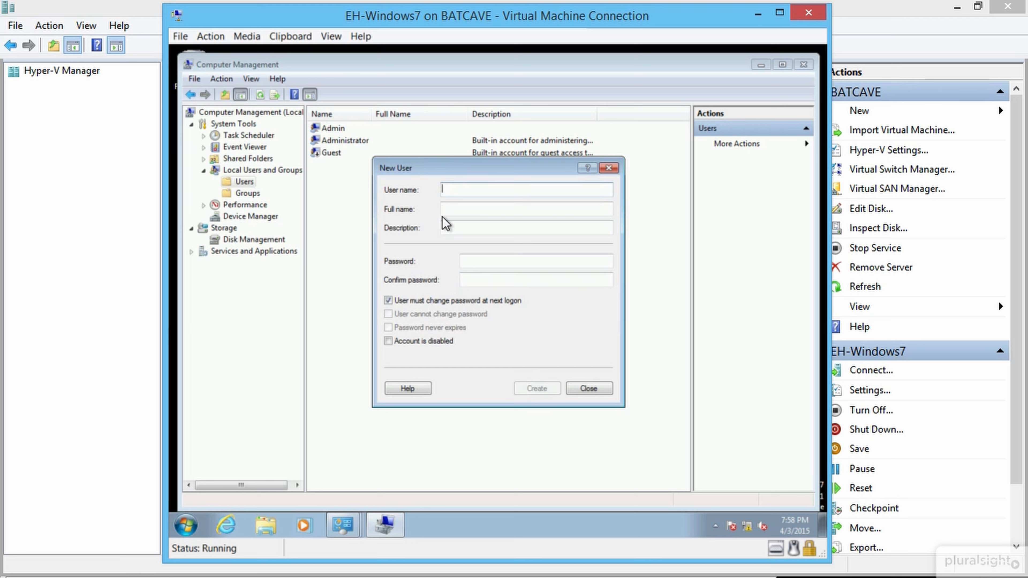
text(dgrayson)
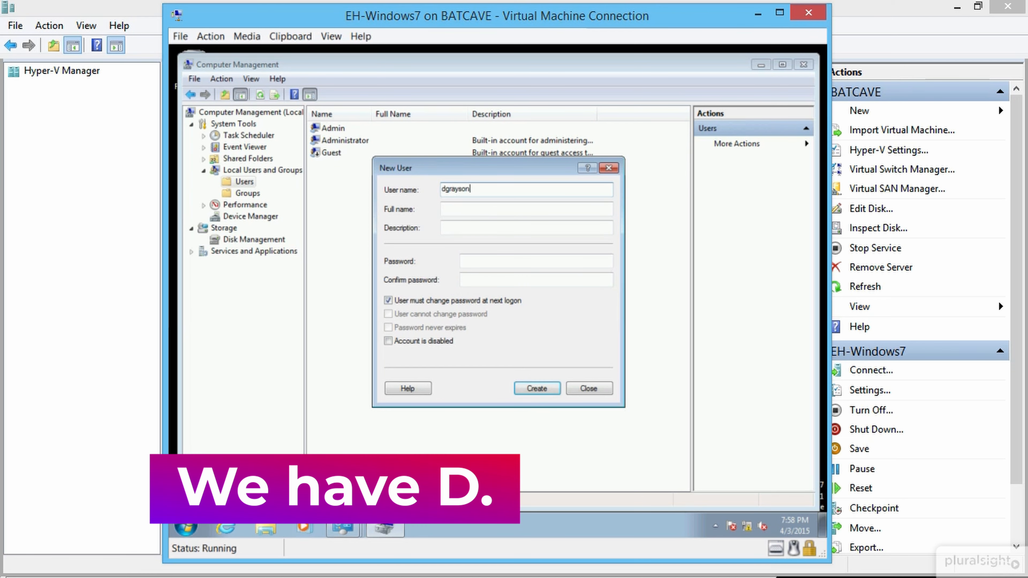
key(Tab)
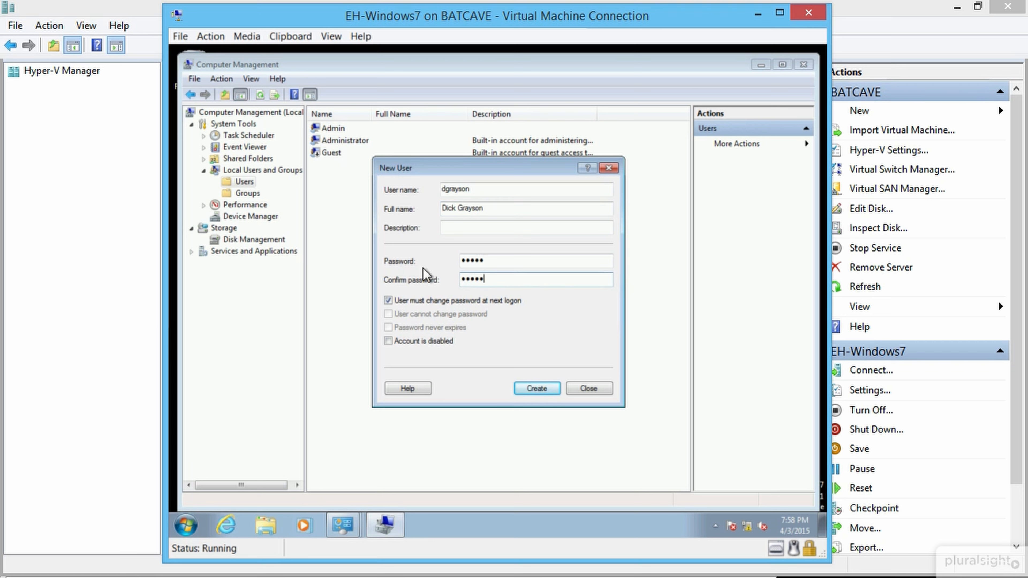
click(437, 300)
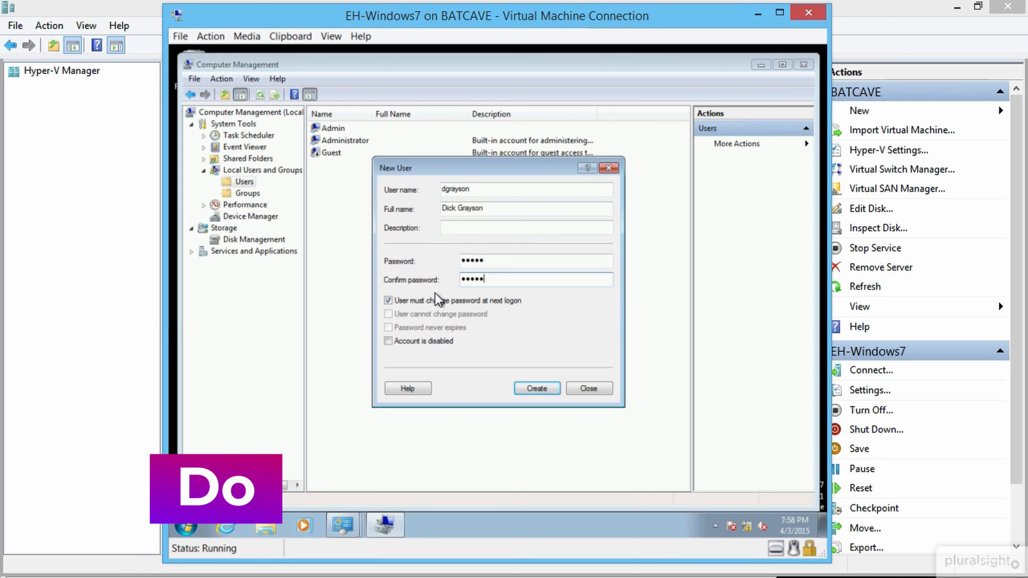
click(538, 388)
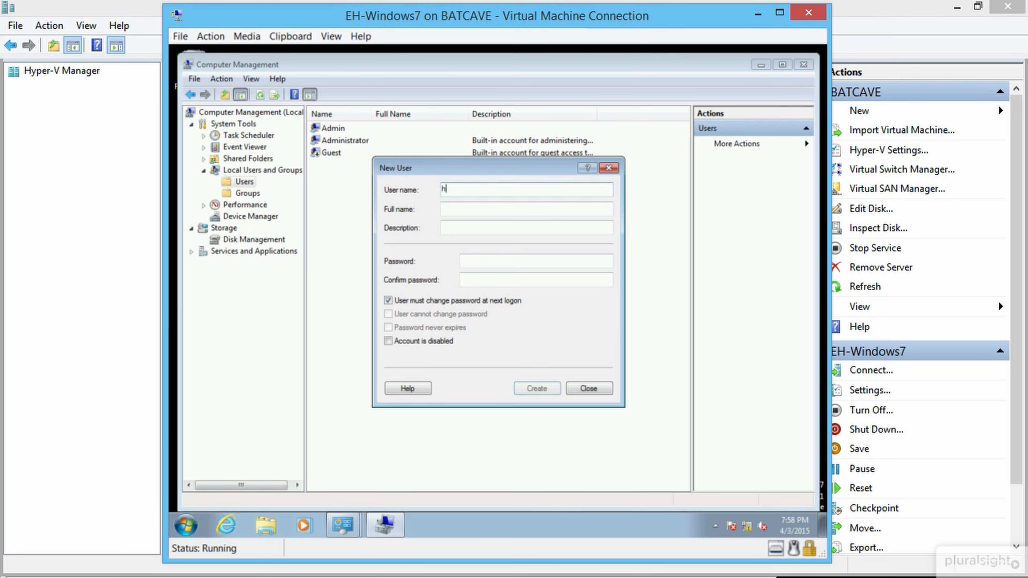
key(Tab)
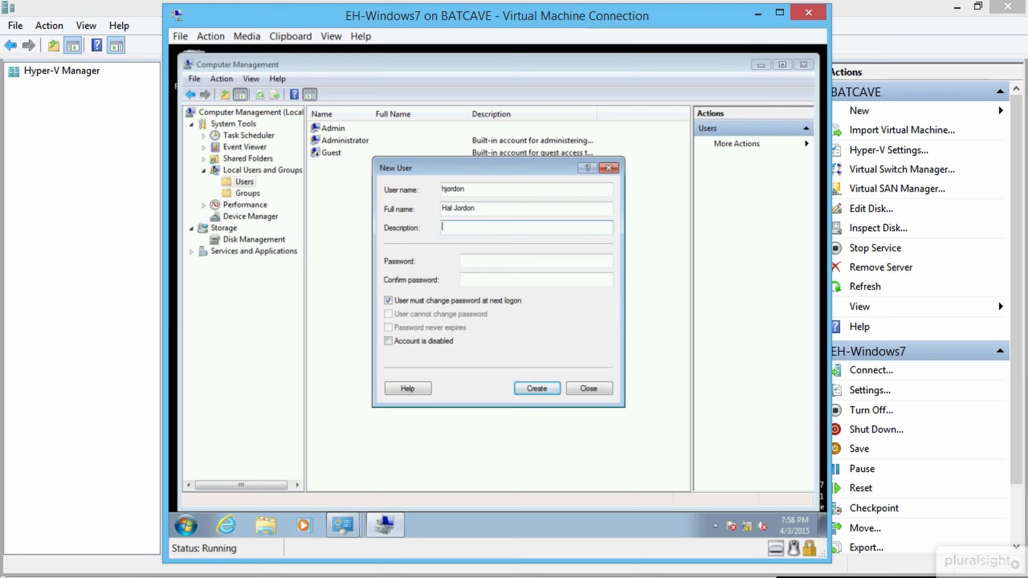
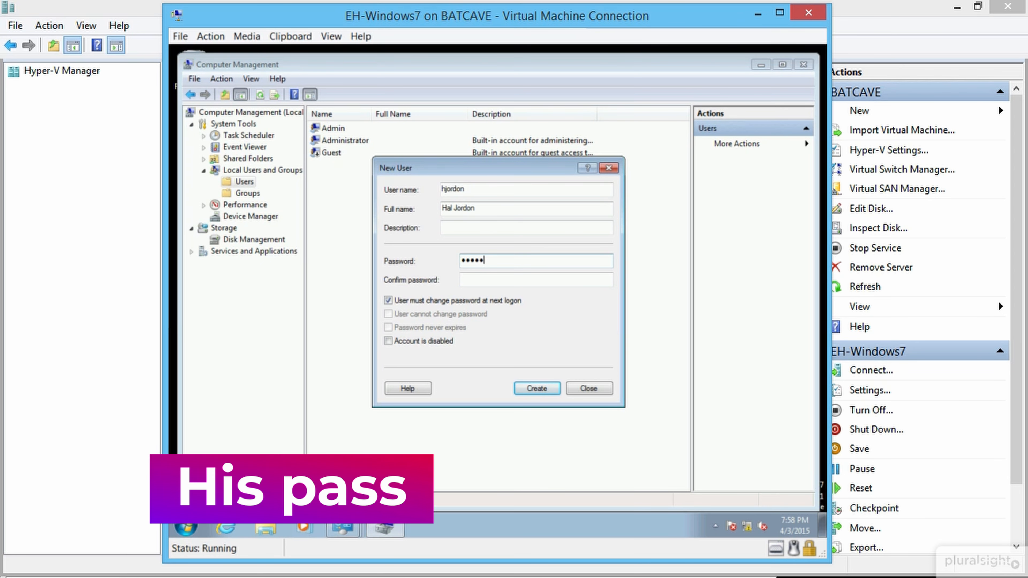
key(Tab)
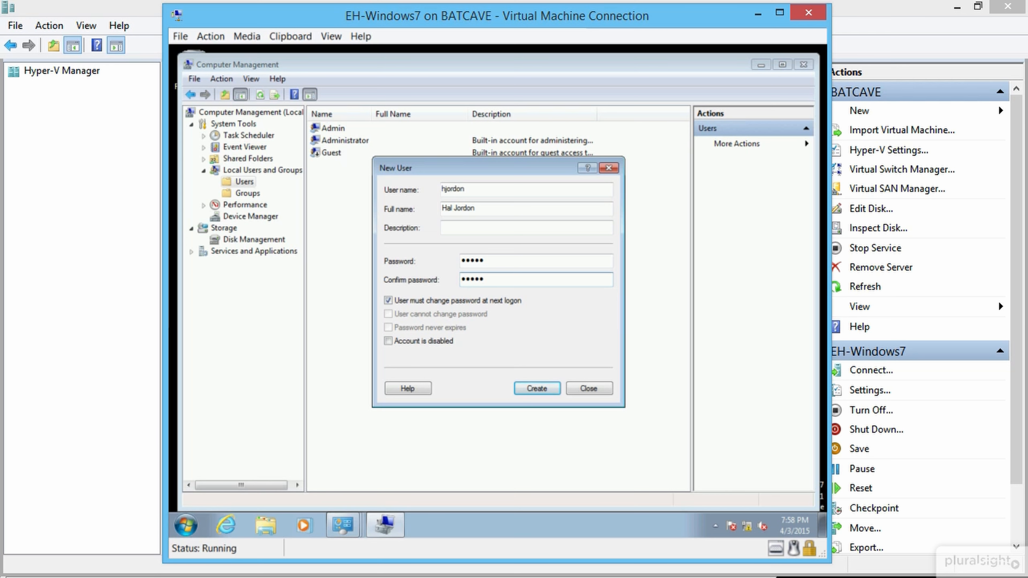
click(436, 300)
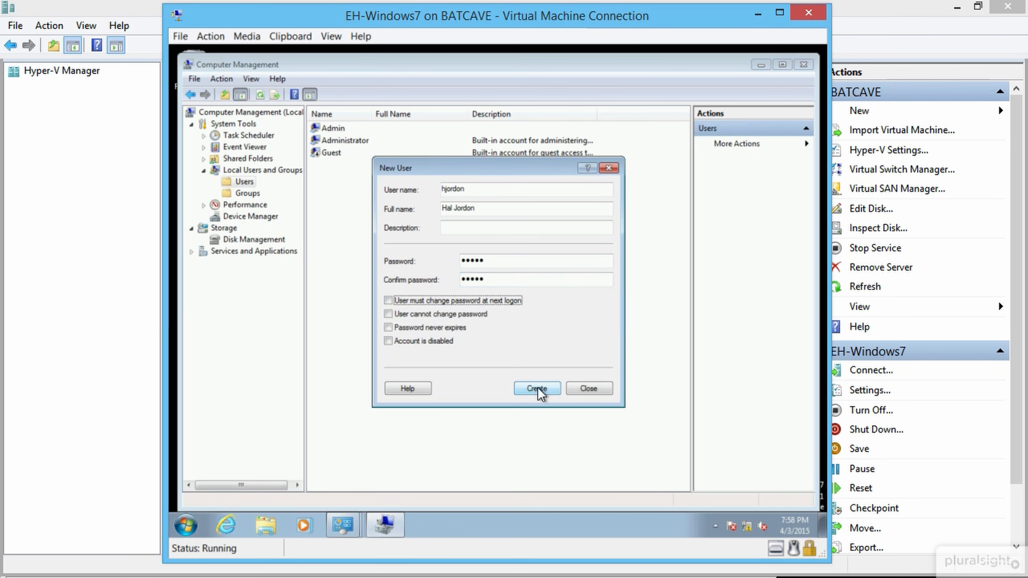
click(538, 388)
Step: Create the last user, ckent, then sort the user list by full name
text(ckent)
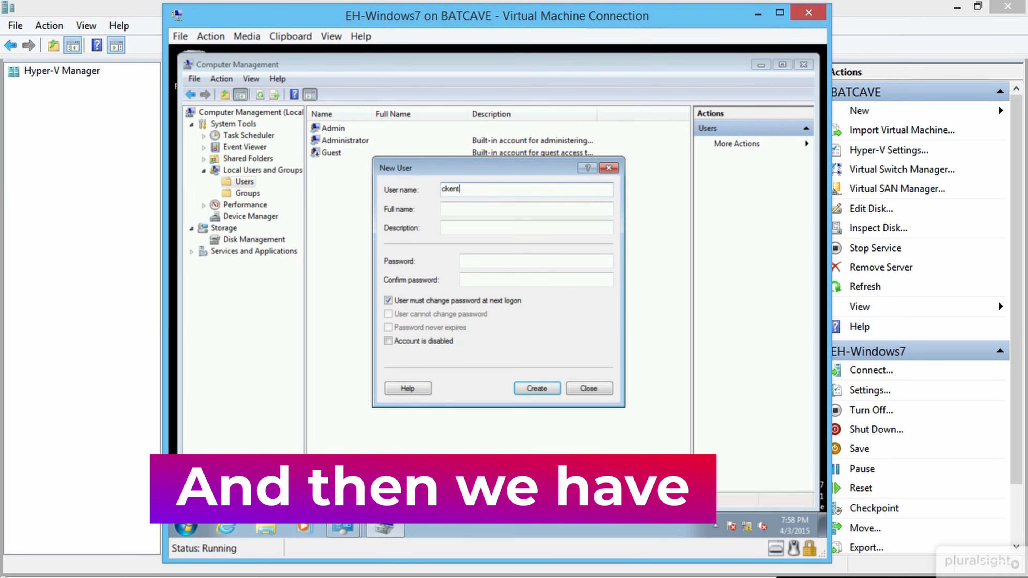
key(Tab)
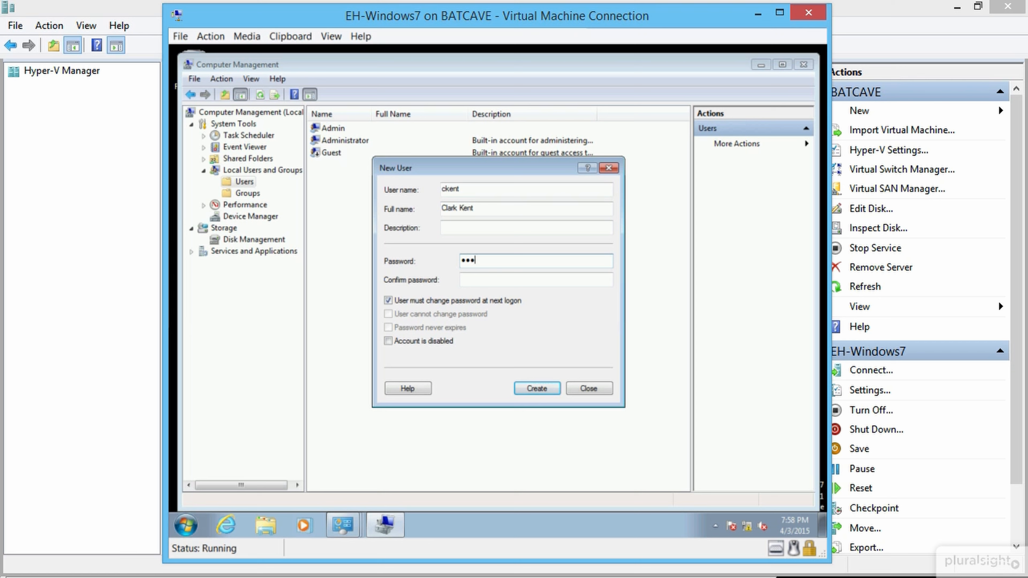
text(**)
key(Tab)
text(*****)
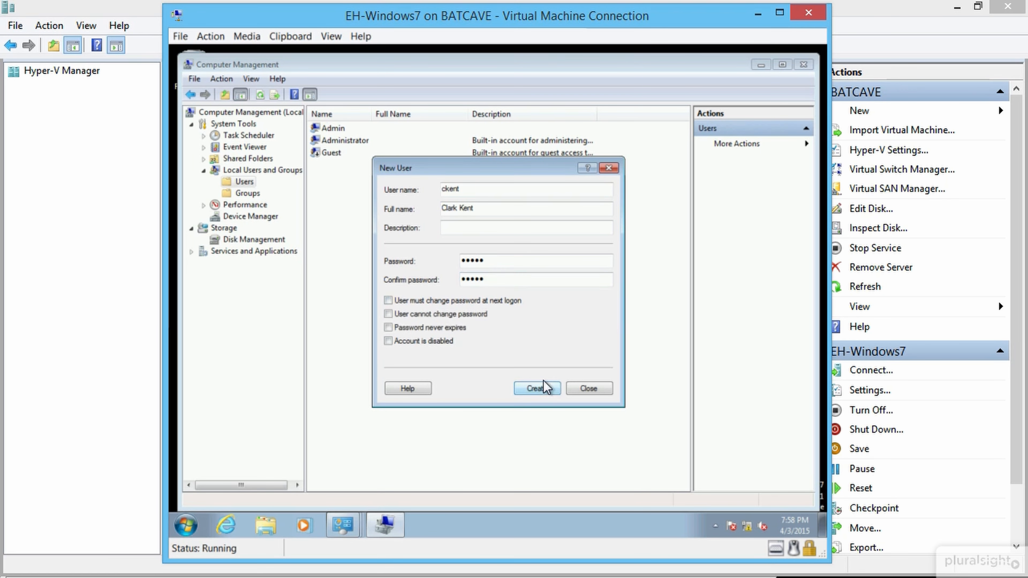
click(589, 388)
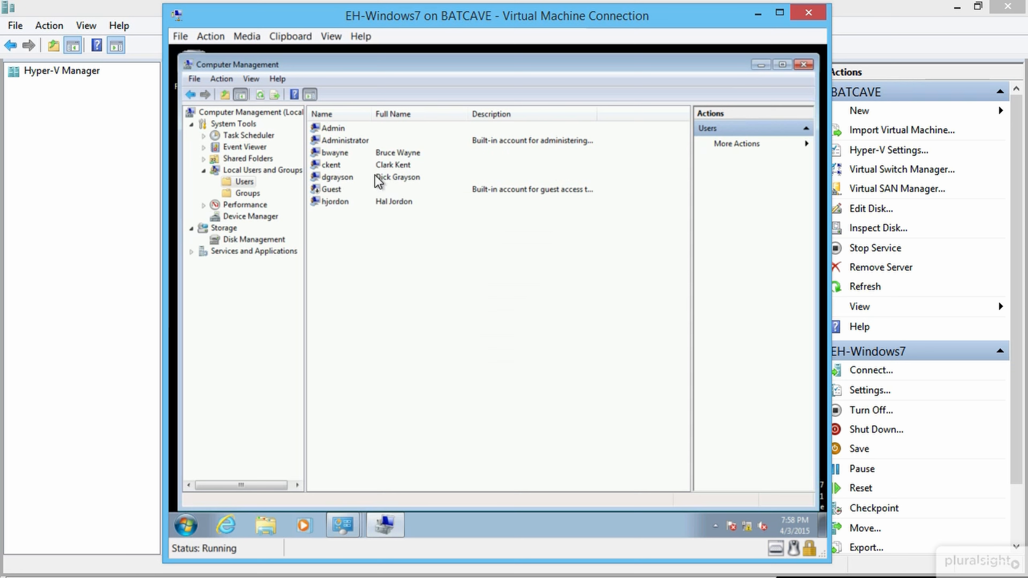
click(419, 117)
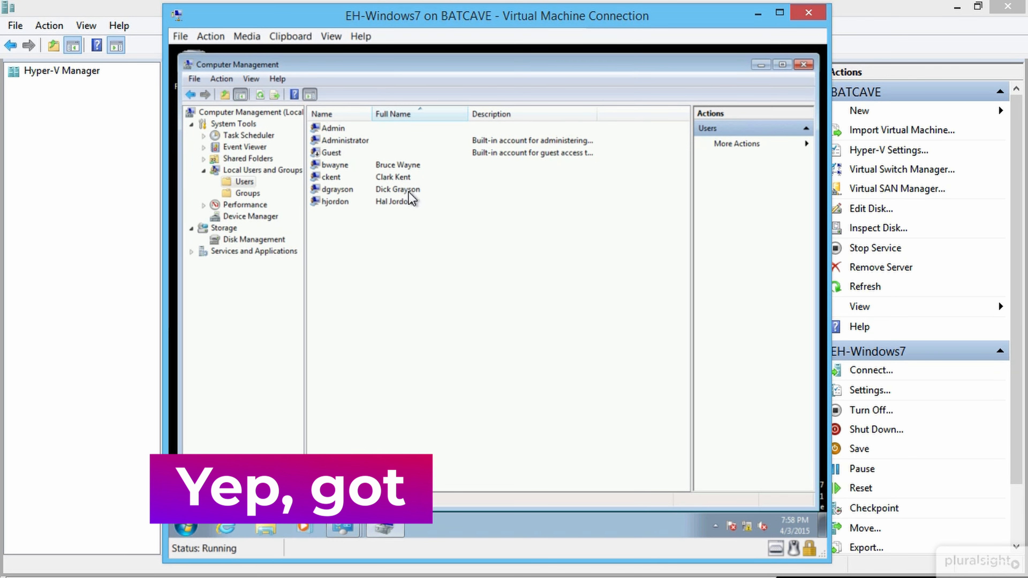
Step: Close the Computer Management, Administrative Tools, Windows Firewall and System windows
click(761, 65)
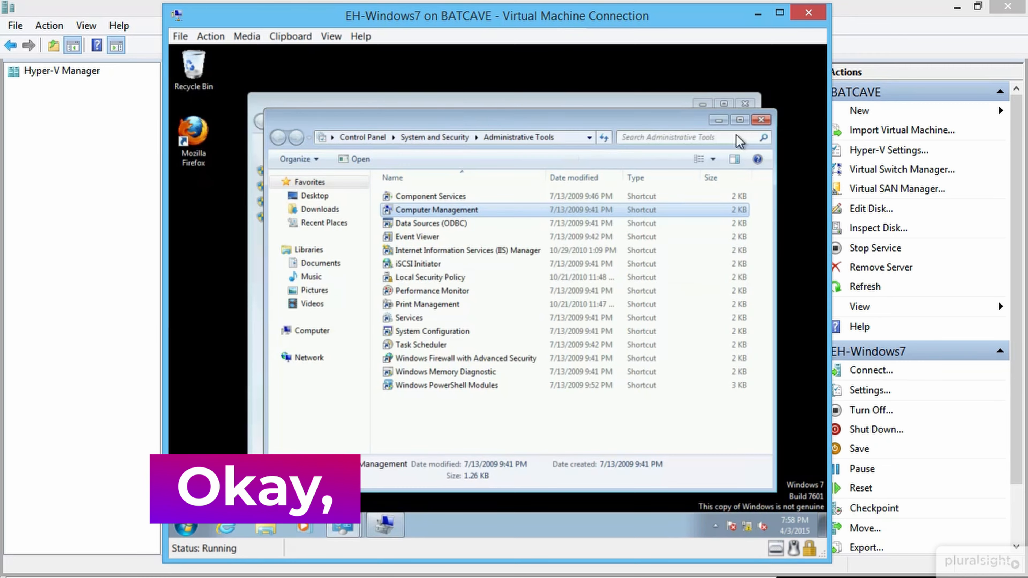
click(760, 121)
click(761, 120)
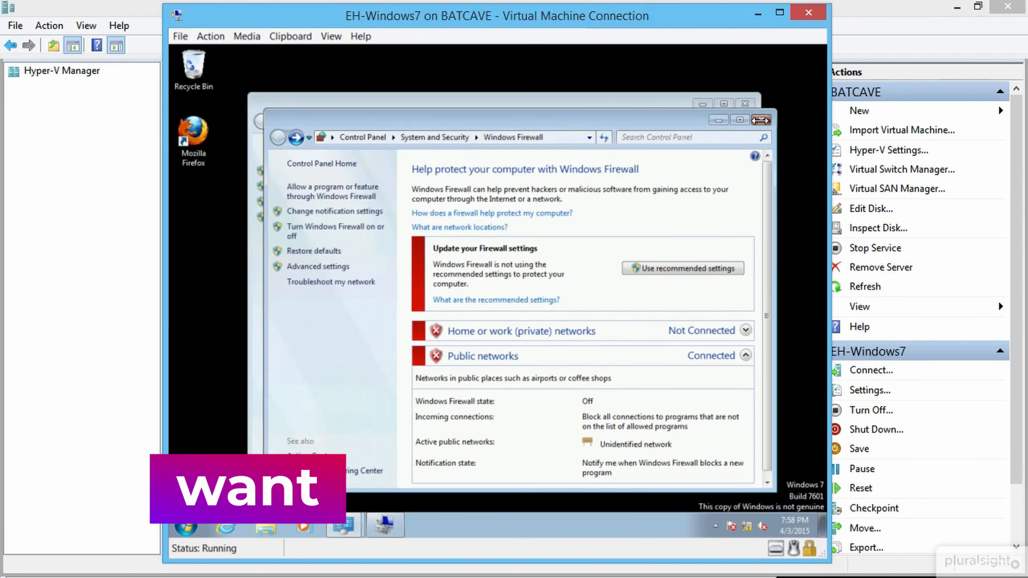
click(744, 105)
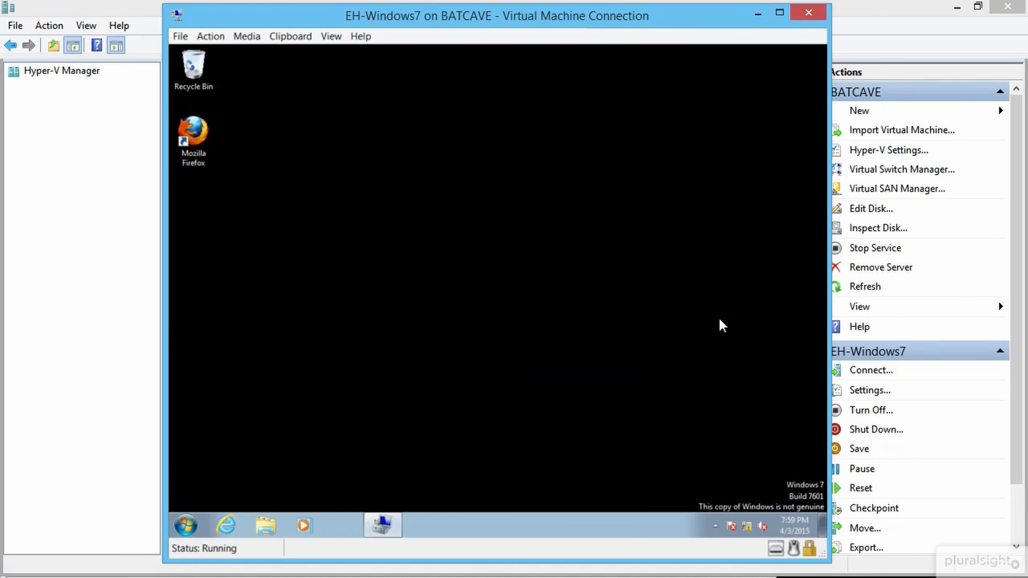
Step: Turn off Action Center messages for firewall, spyware, virus, Windows Update and Windows Backup
click(734, 528)
click(722, 374)
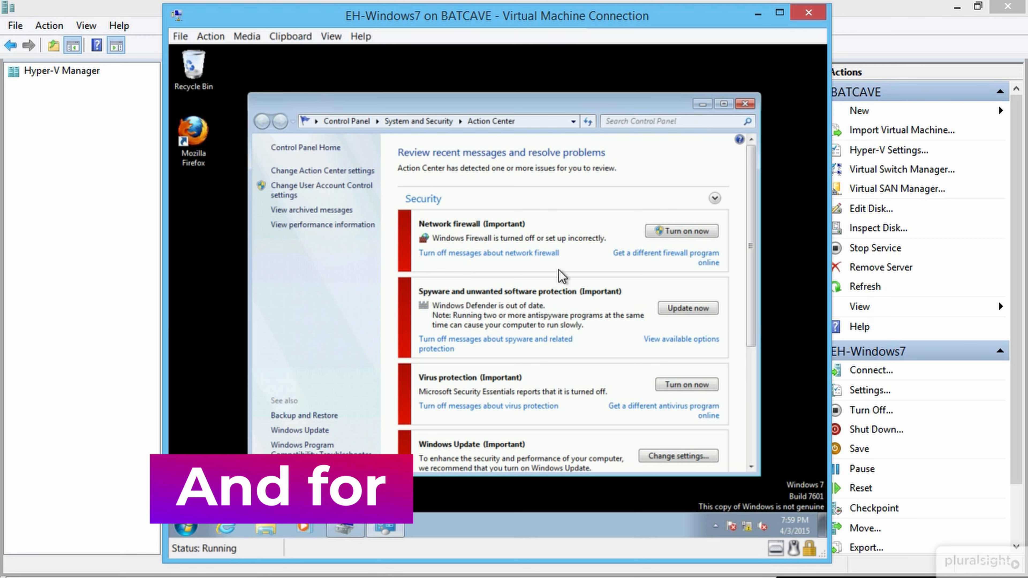
click(546, 254)
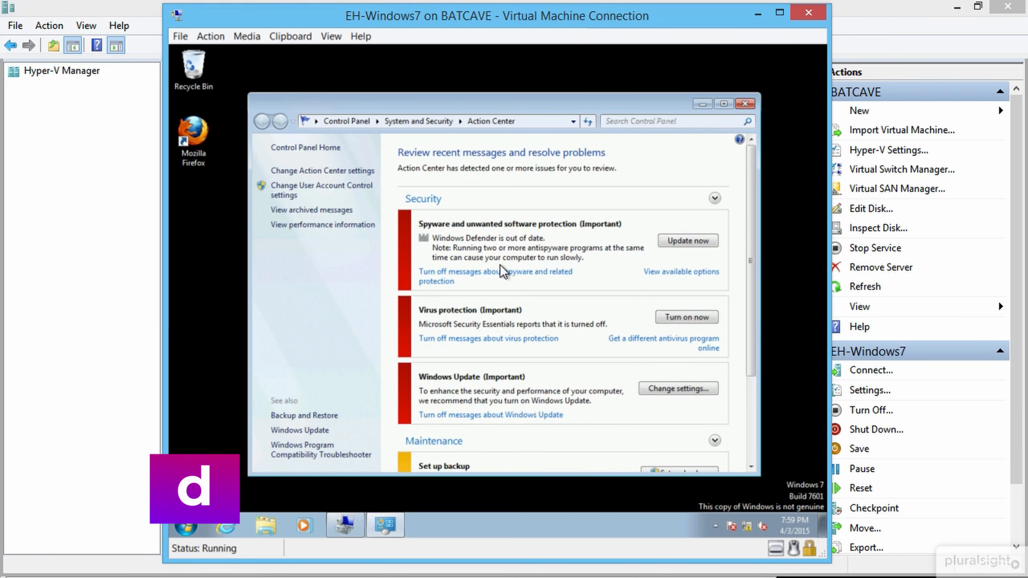
click(500, 284)
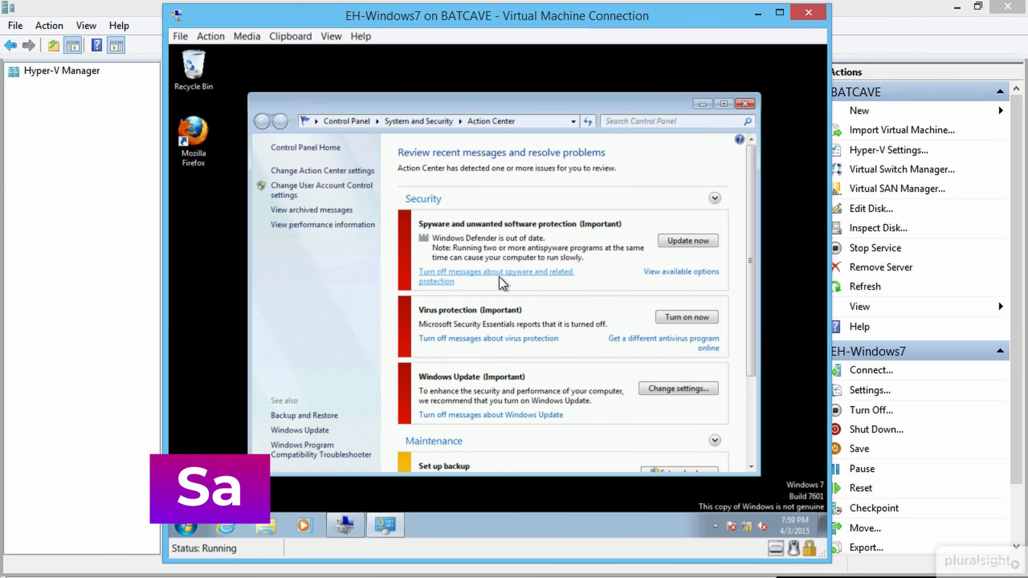
click(512, 253)
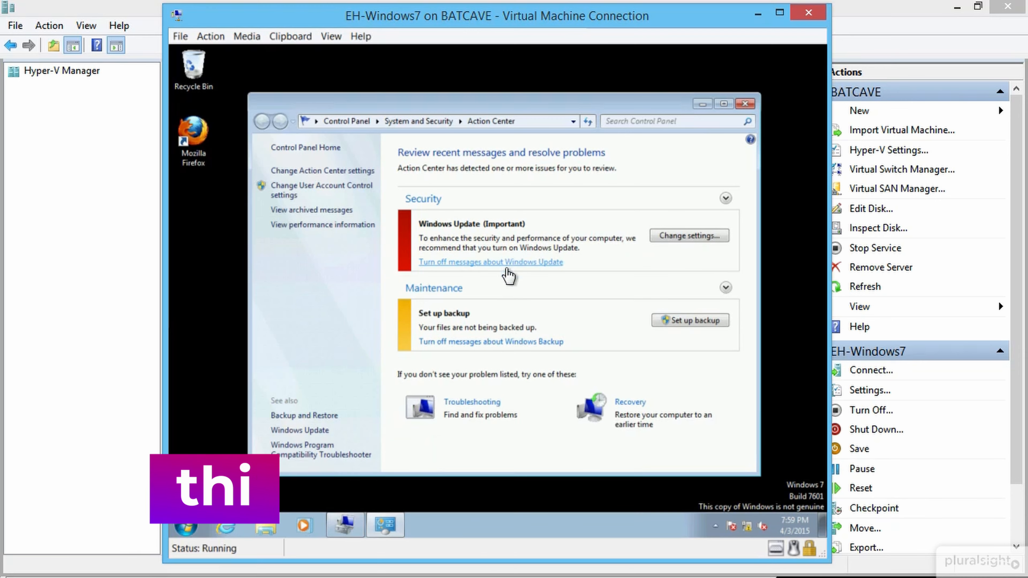
click(509, 262)
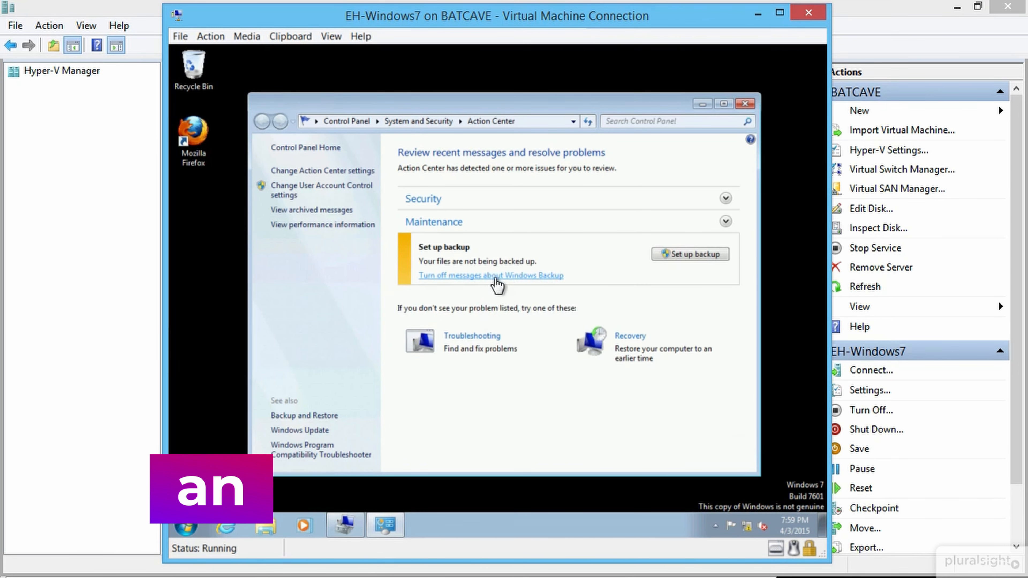
click(498, 284)
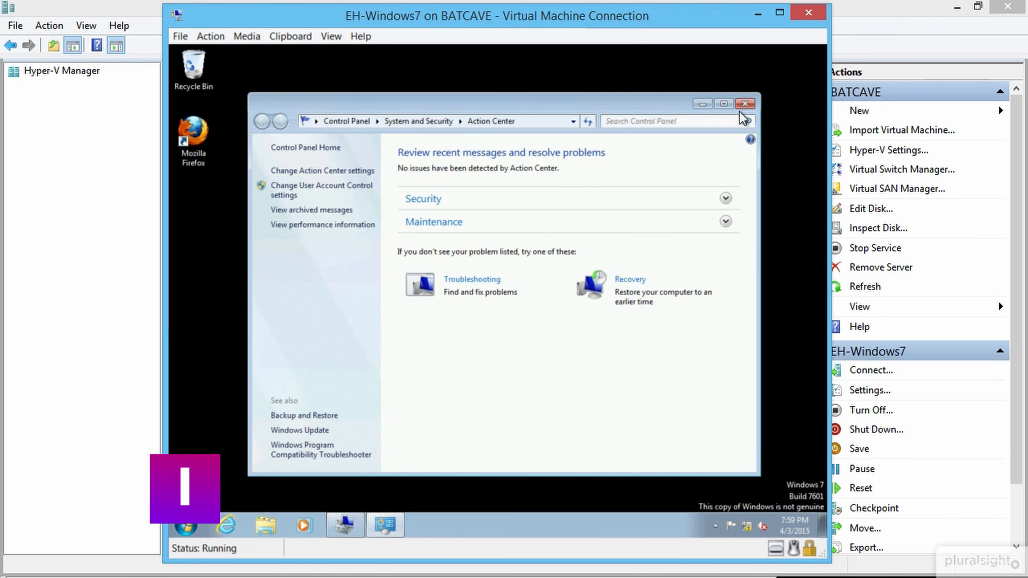
click(746, 105)
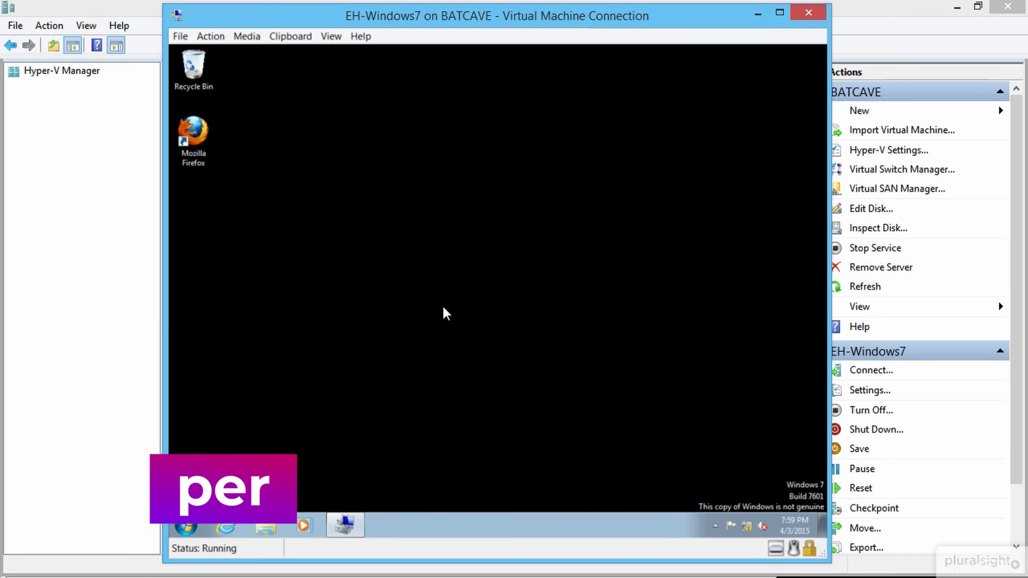
Step: Launch cmd as administrator from the Start search and approve the UAC prompt
click(186, 528)
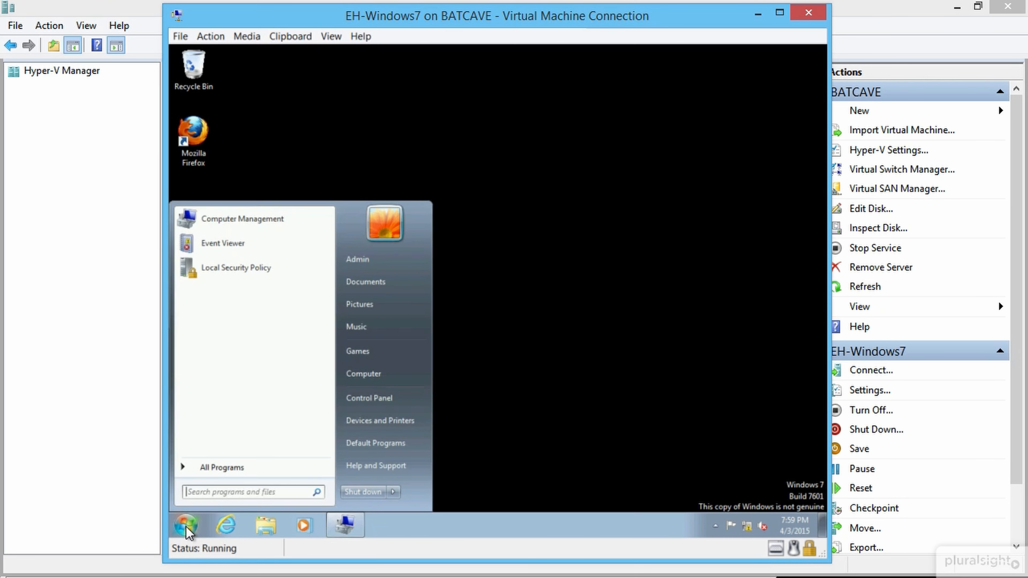
text(cmd)
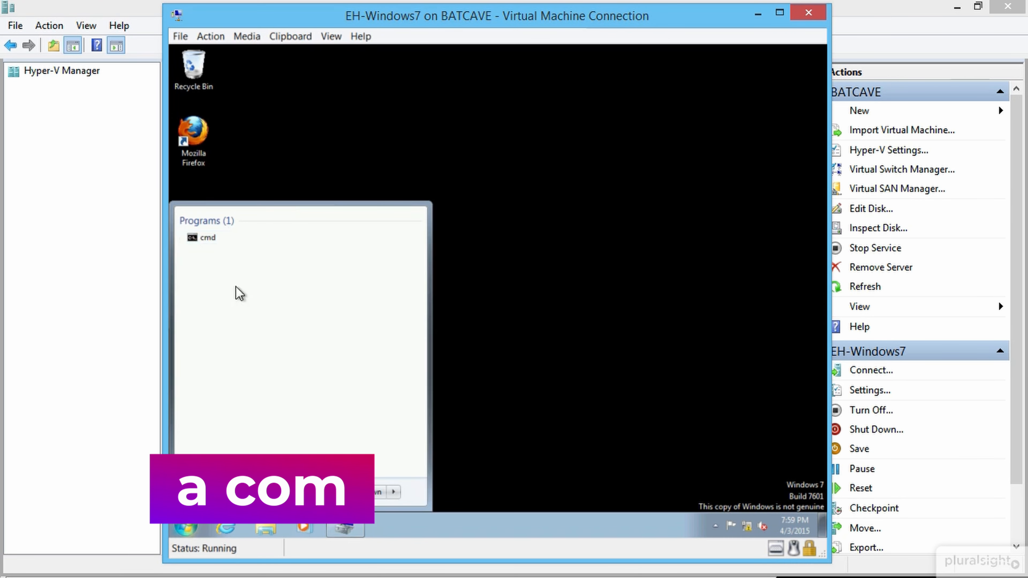
right_click(208, 243)
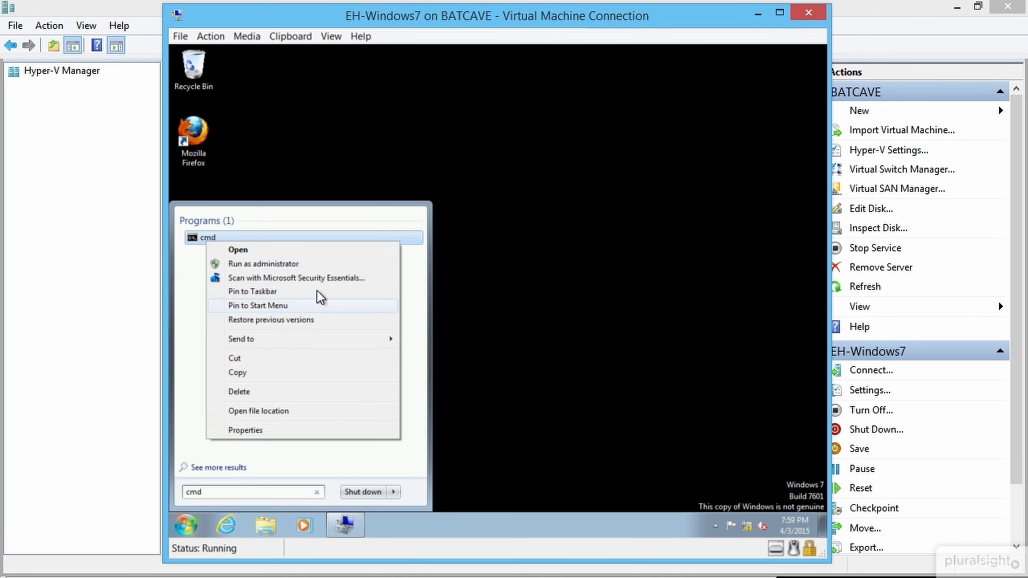
click(322, 263)
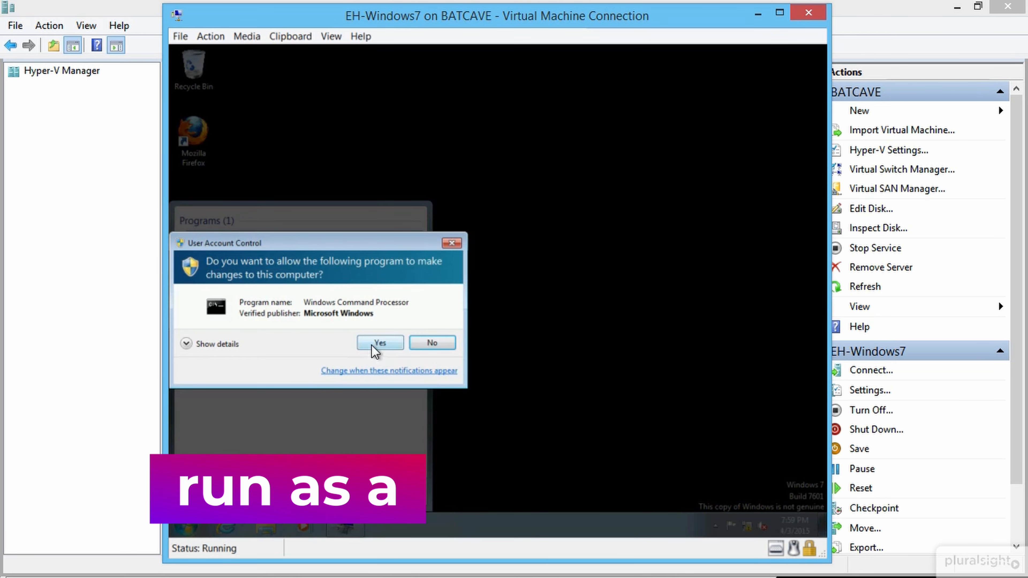
click(373, 342)
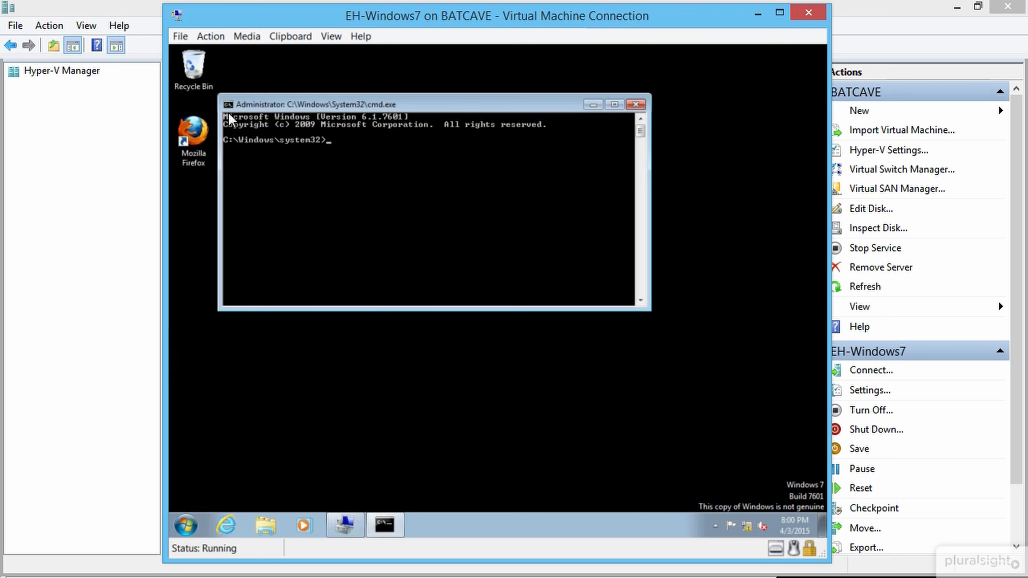
Step: Adjust the command window's Font and Colors settings in its Properties
click(229, 106)
click(264, 228)
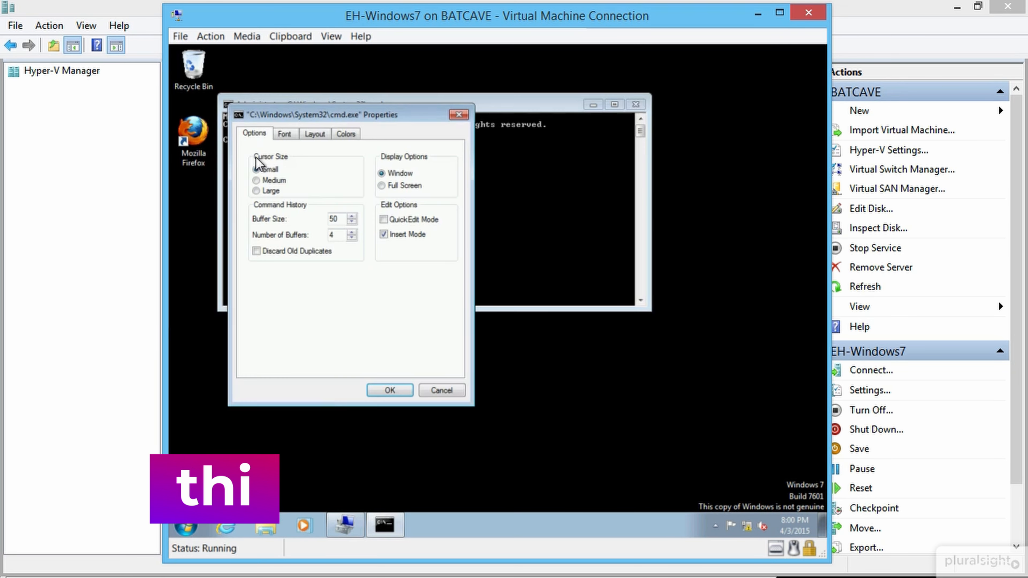
click(277, 129)
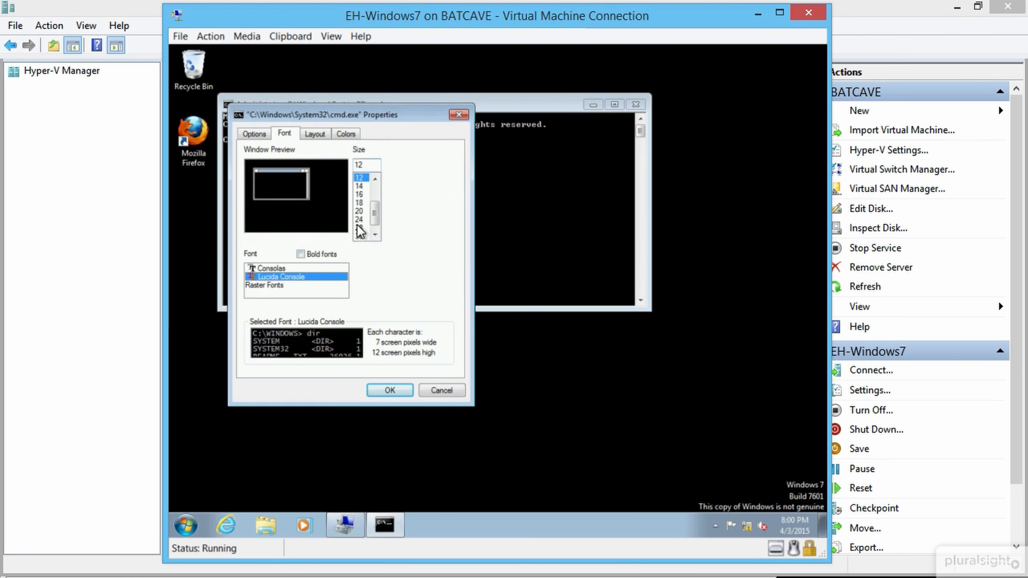
click(347, 134)
Step: Apply the console appearance, run slmgr -rearm, and dismiss its success message
click(389, 390)
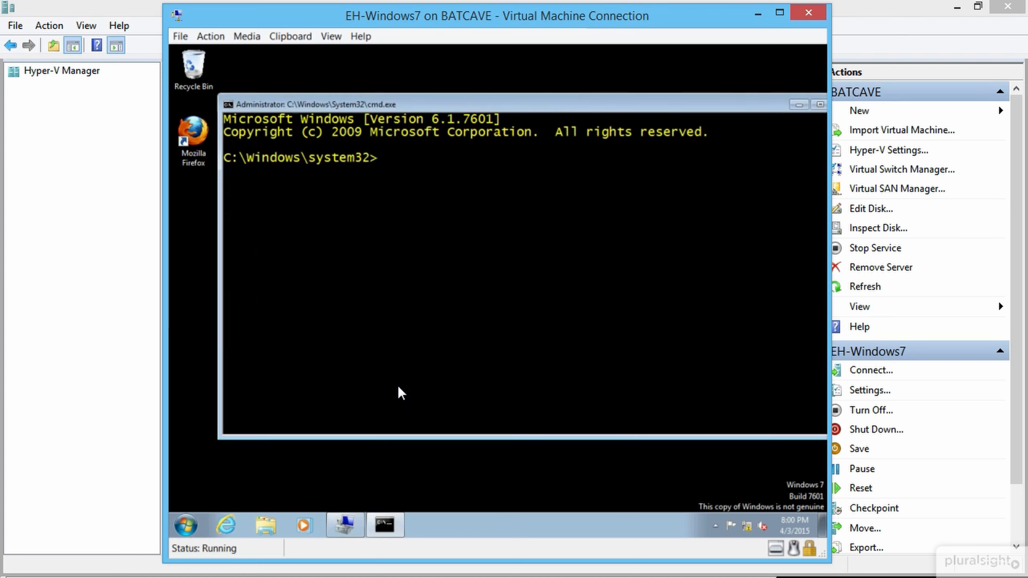
text(s)
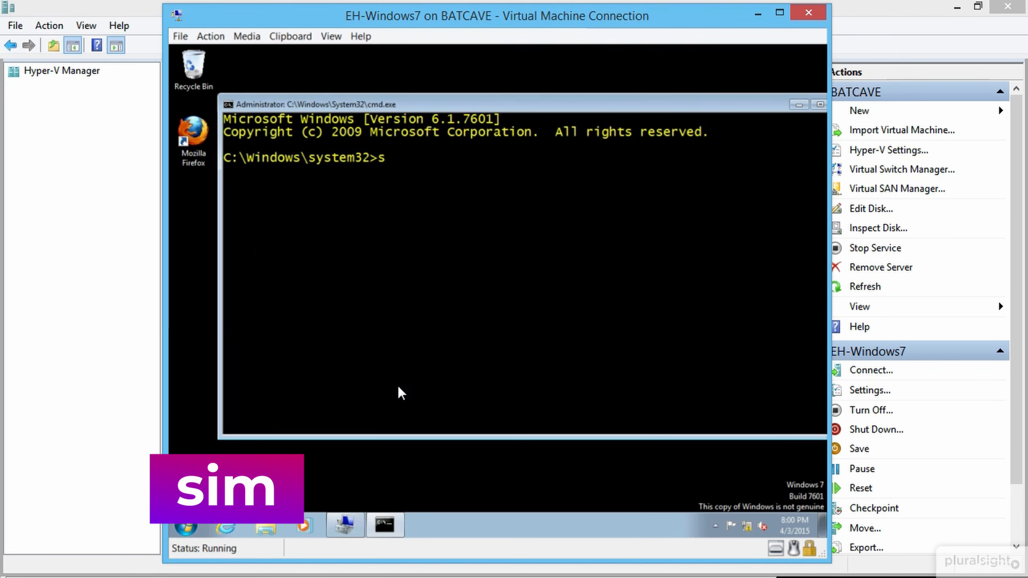
text(lmgr.vb)
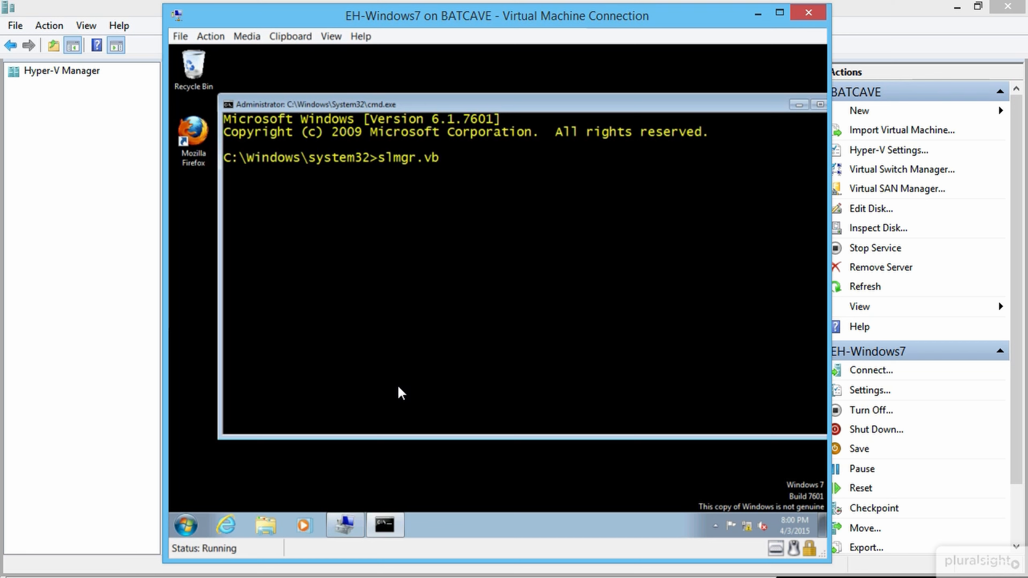
key(BackSpace)
key(BackSpace)
key(BackSpace)
key(BackSpace)
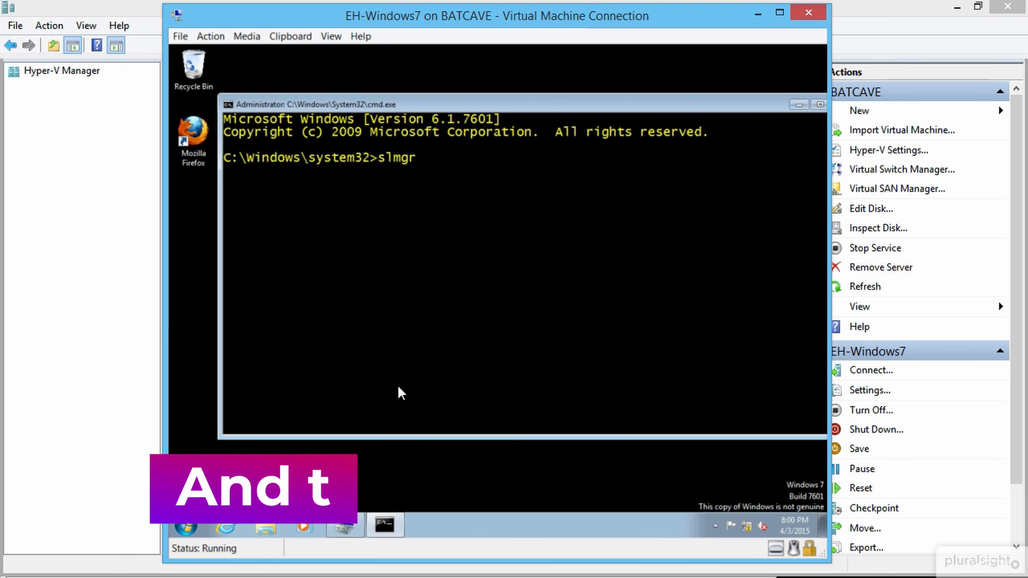
text(-)
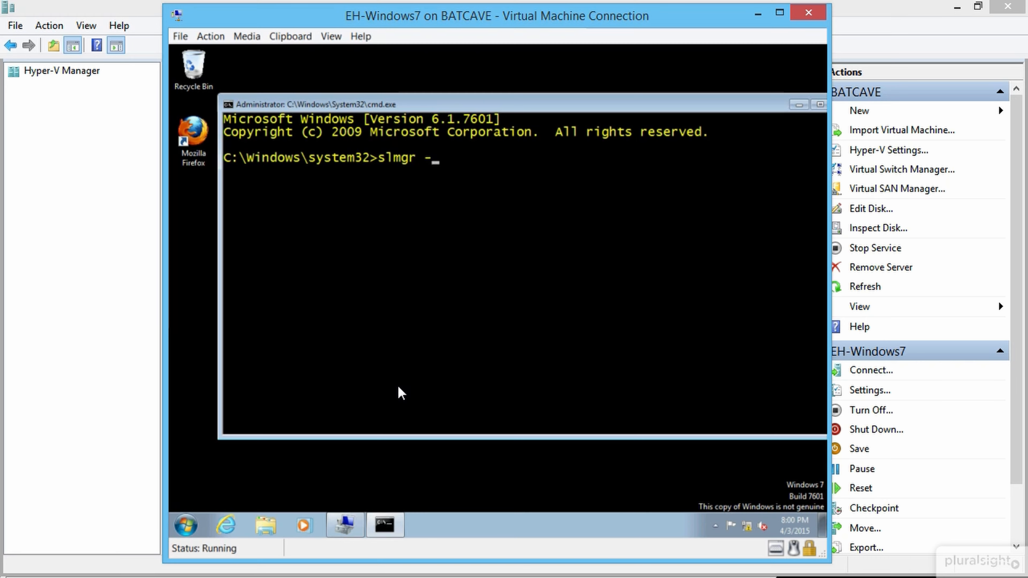
text(rearm)
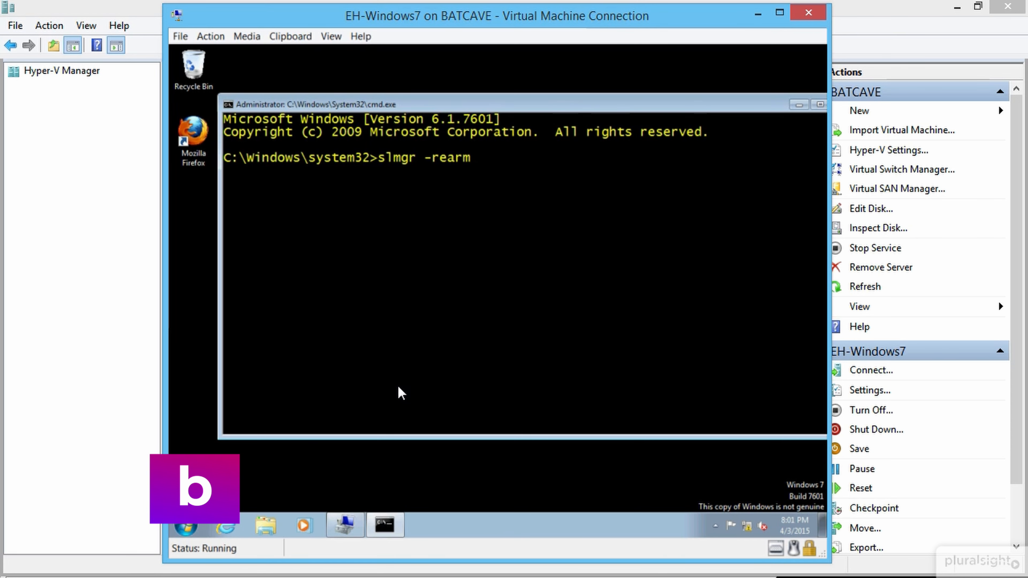
key(Return)
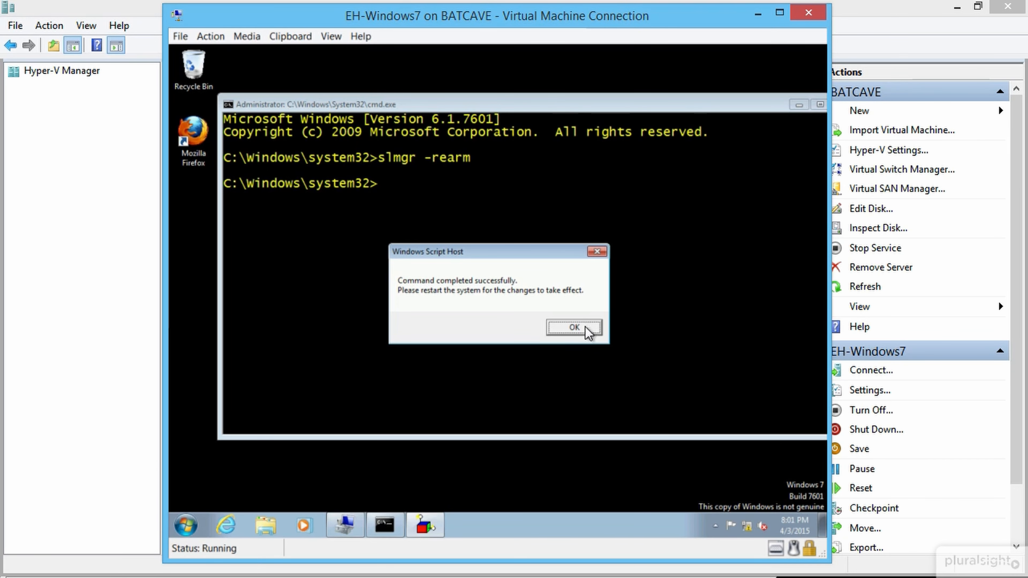
click(574, 327)
drag(825, 105, 769, 103)
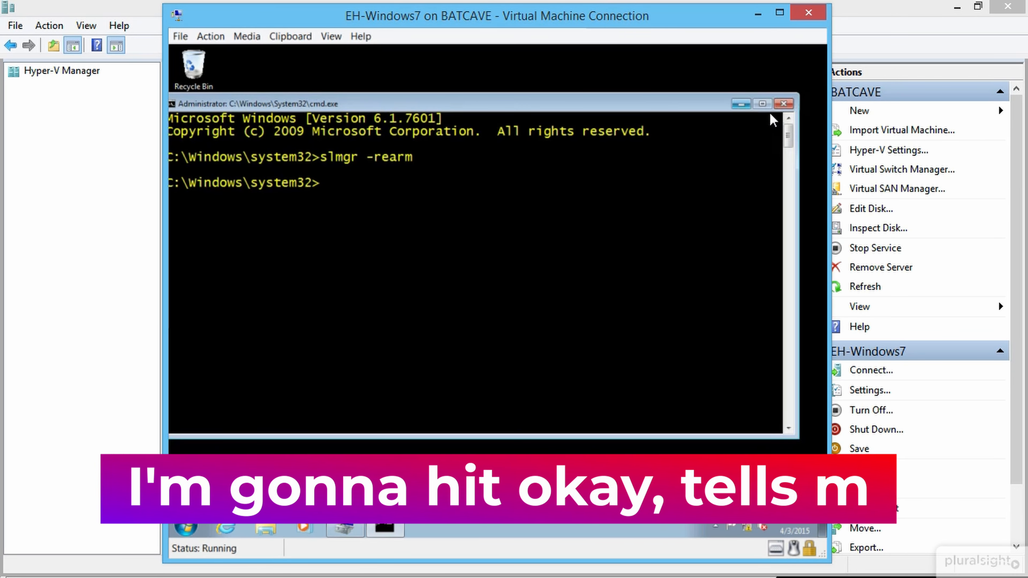
Step: Close the command prompt and log off the Windows 7 VM session
click(783, 104)
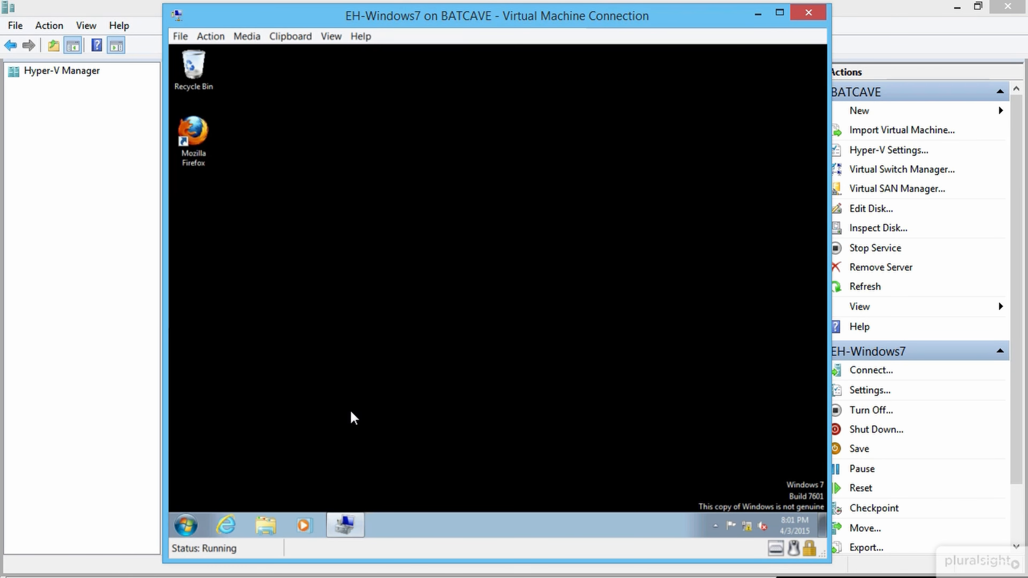
click(174, 526)
mouse_move(394, 492)
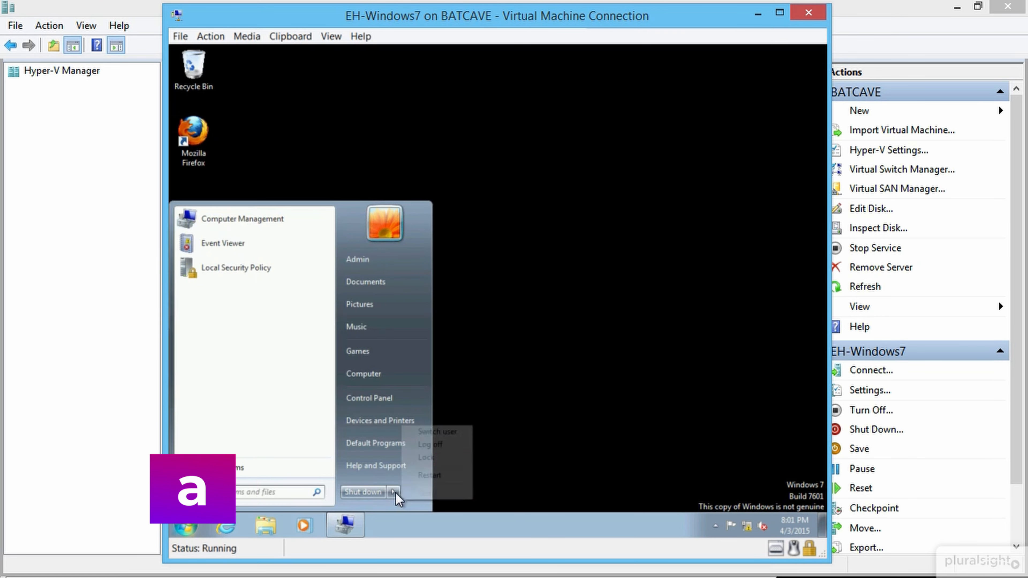
click(429, 444)
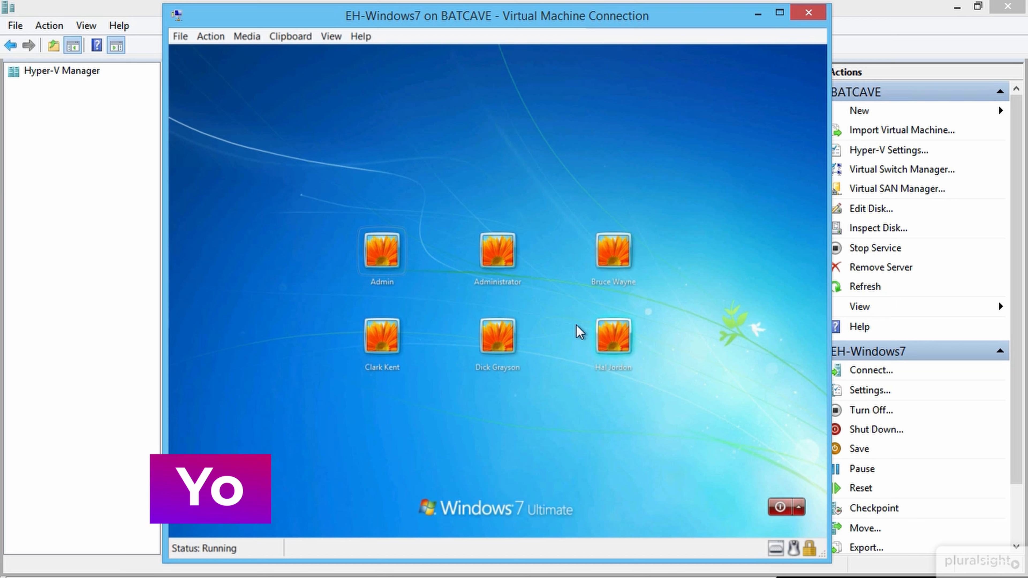
Step: Sign back in to the Admin account with its password
click(382, 253)
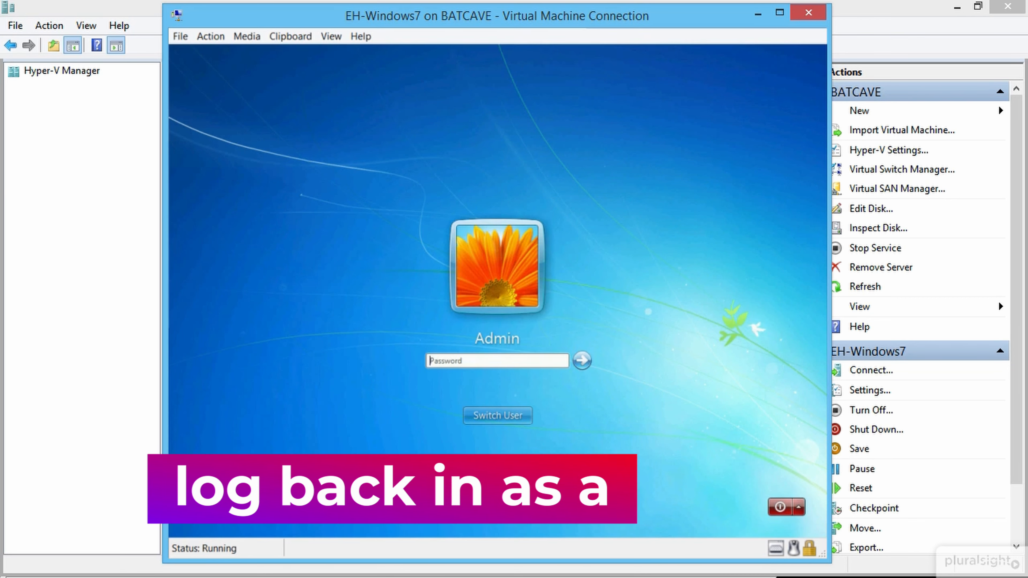
text(••••••)
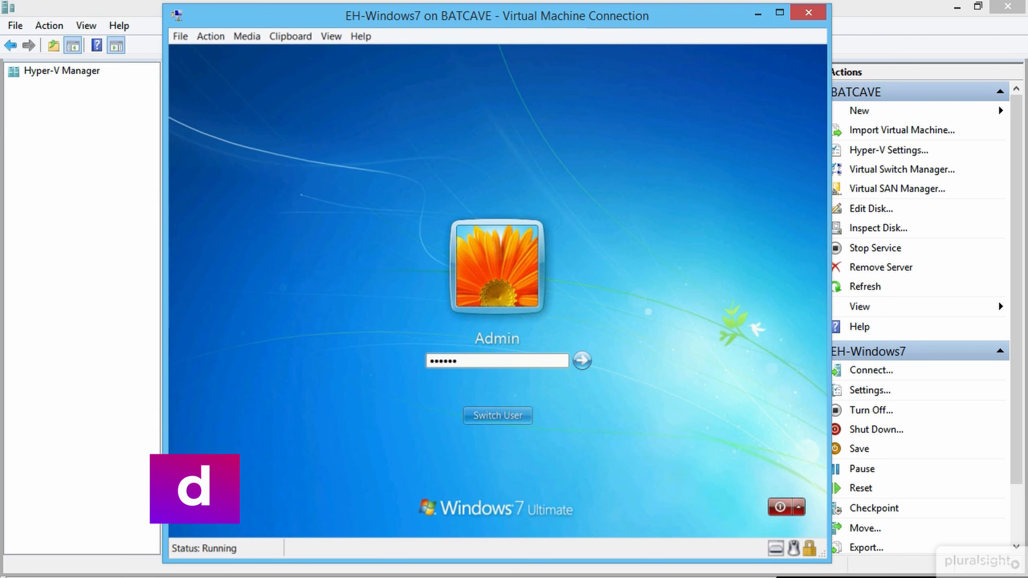
key(Return)
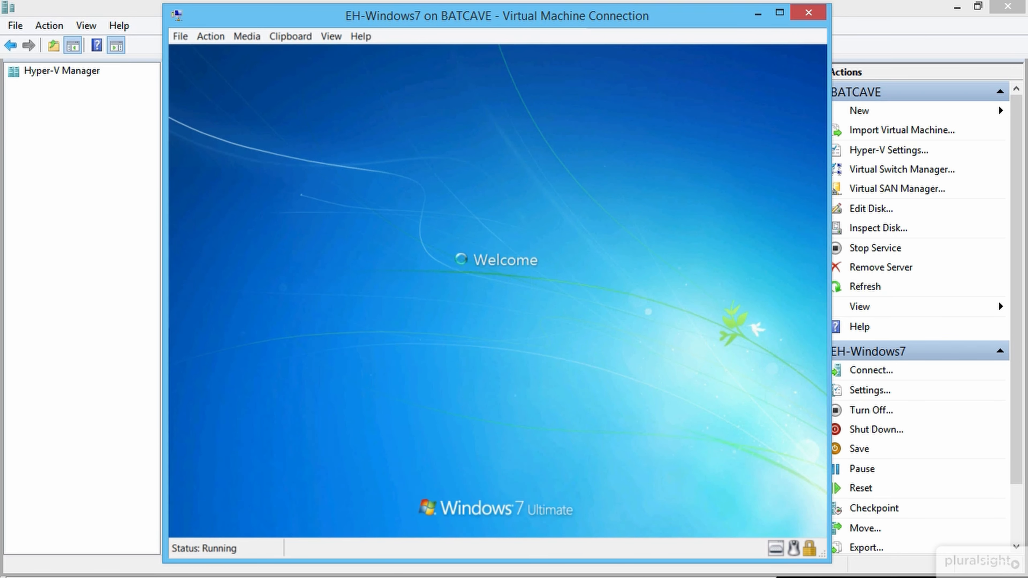